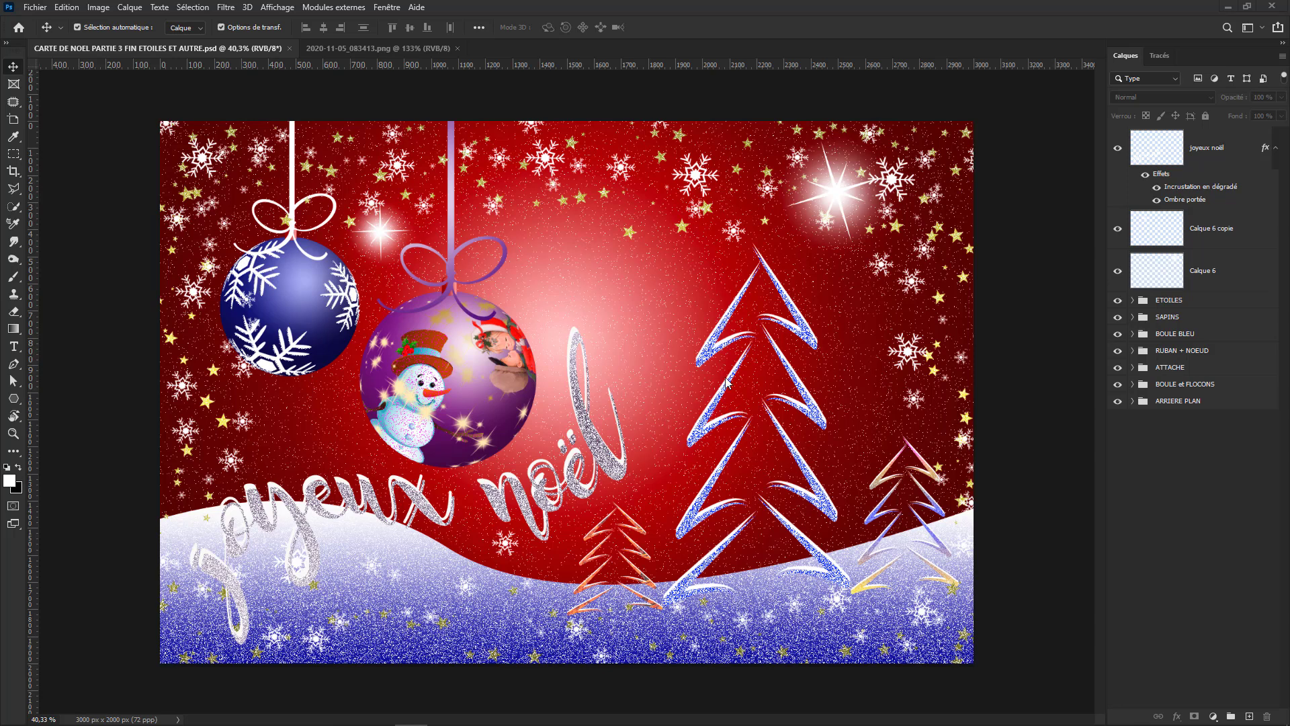
- Look at the purple example image 2020-11-05_083413.png and return to the finished Christmas card
left_click(377, 48)
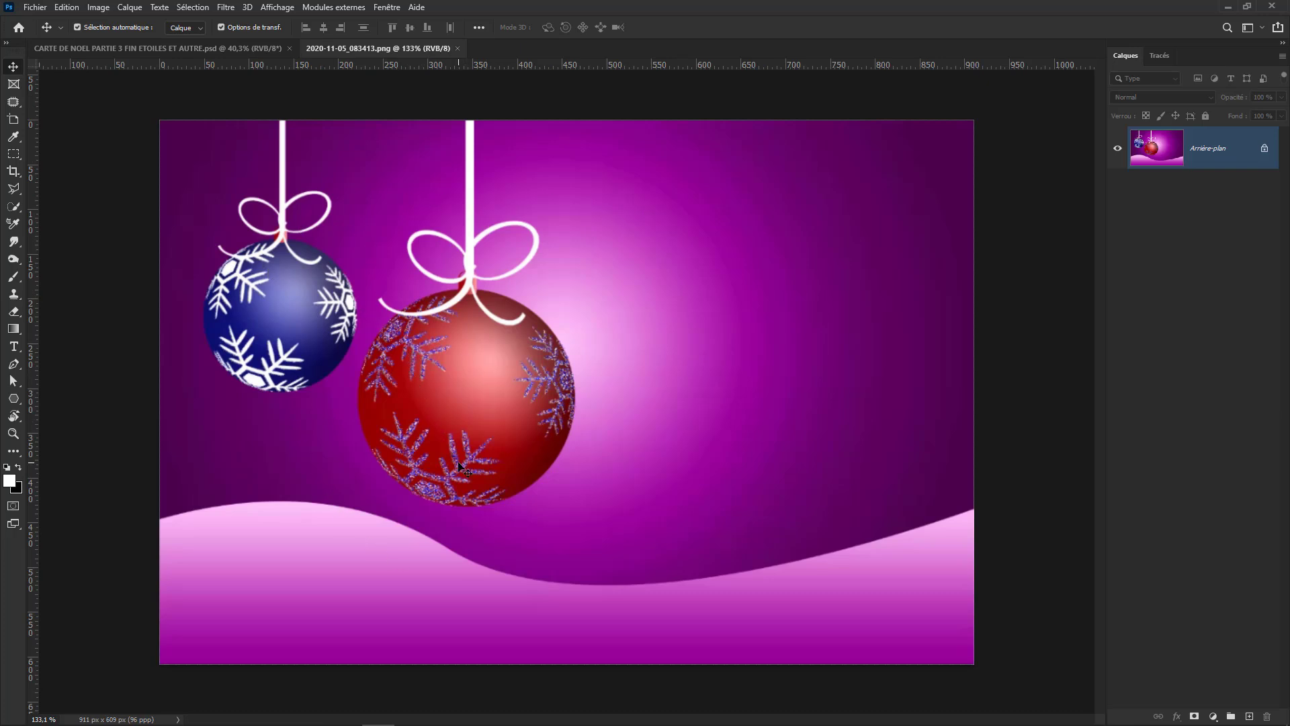
left_click(162, 46)
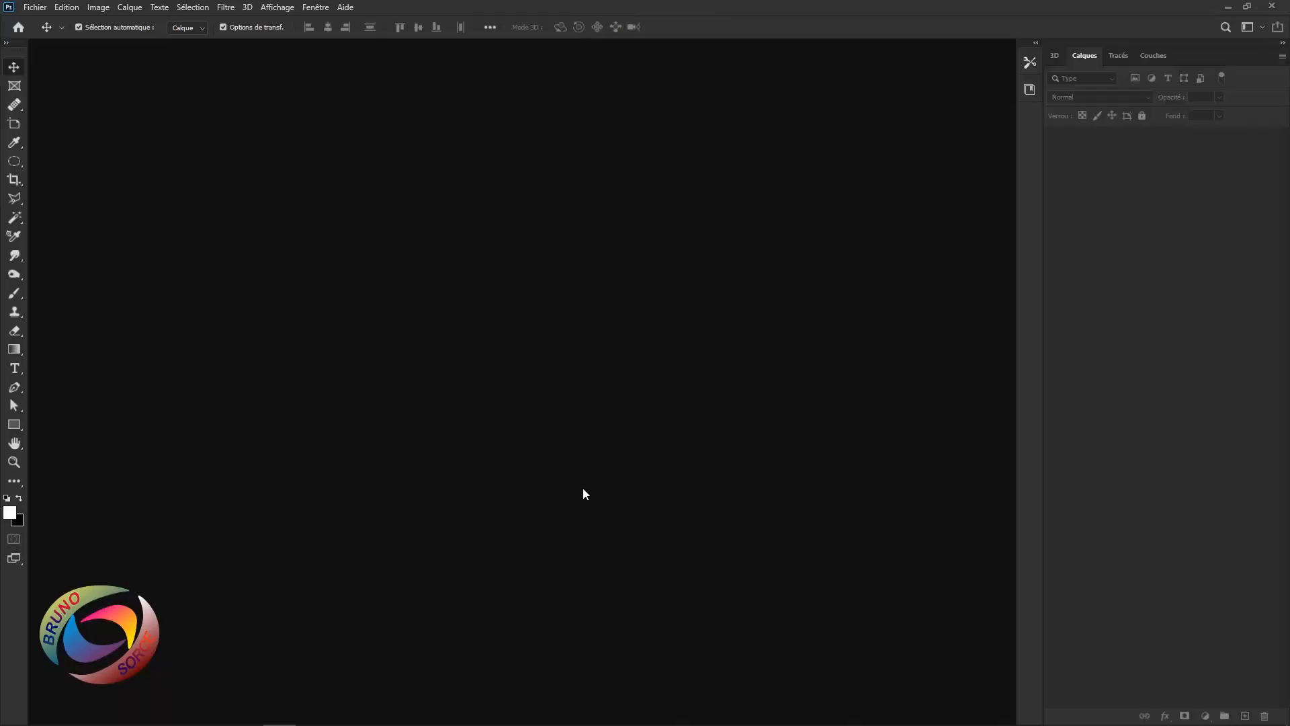
- Start a new document with a width of 3000 pixels and a height of 2000 pixels
left_click(35, 8)
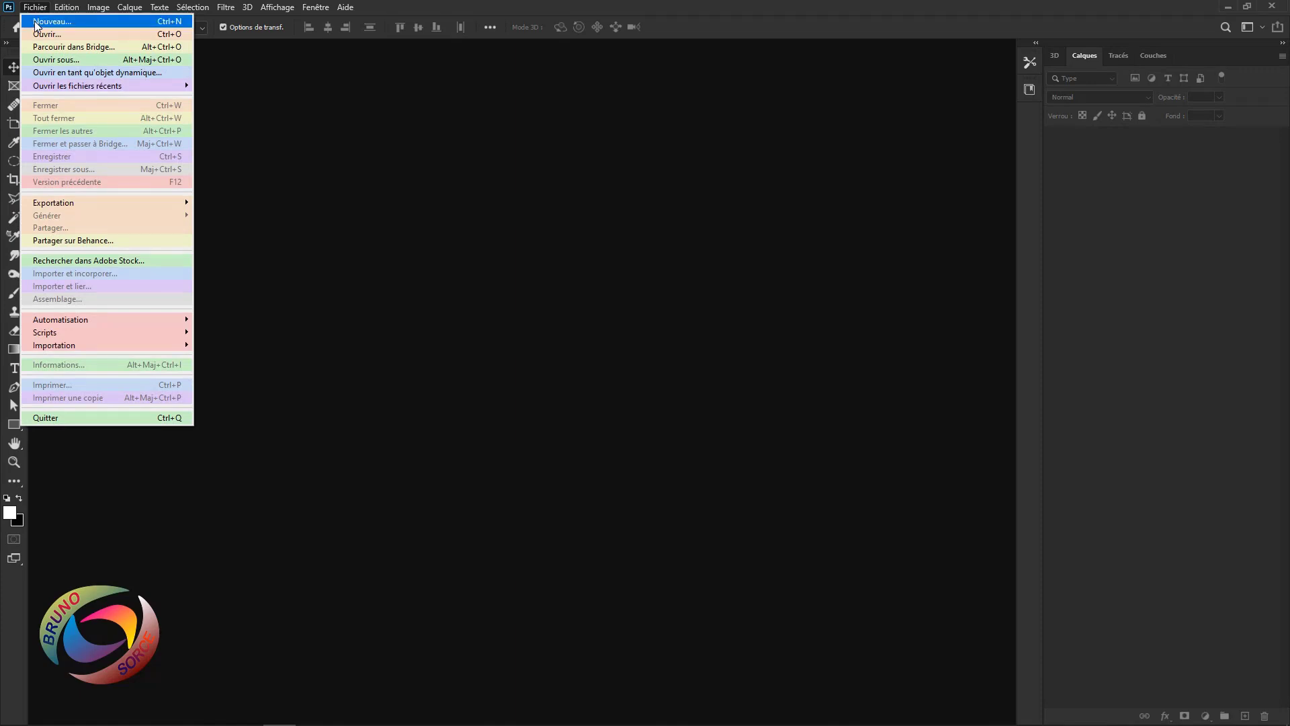
left_click(36, 22)
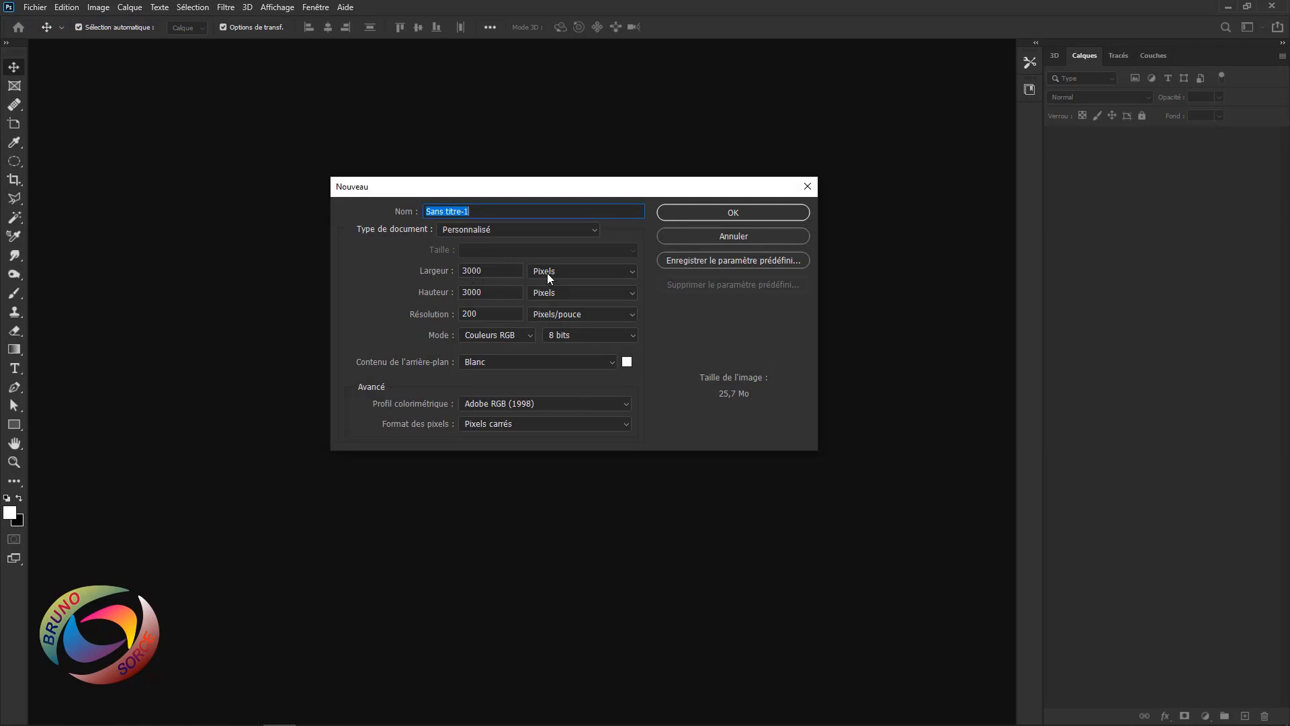
left_click(565, 274)
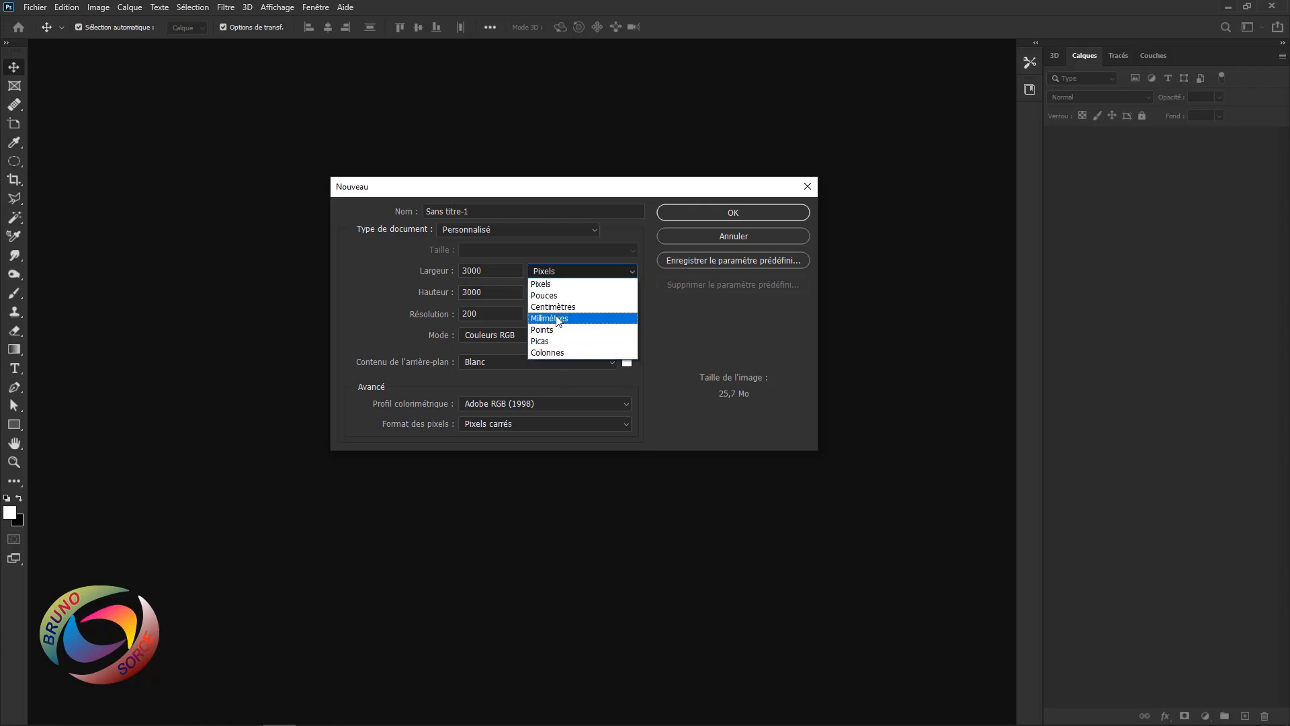
left_click(551, 285)
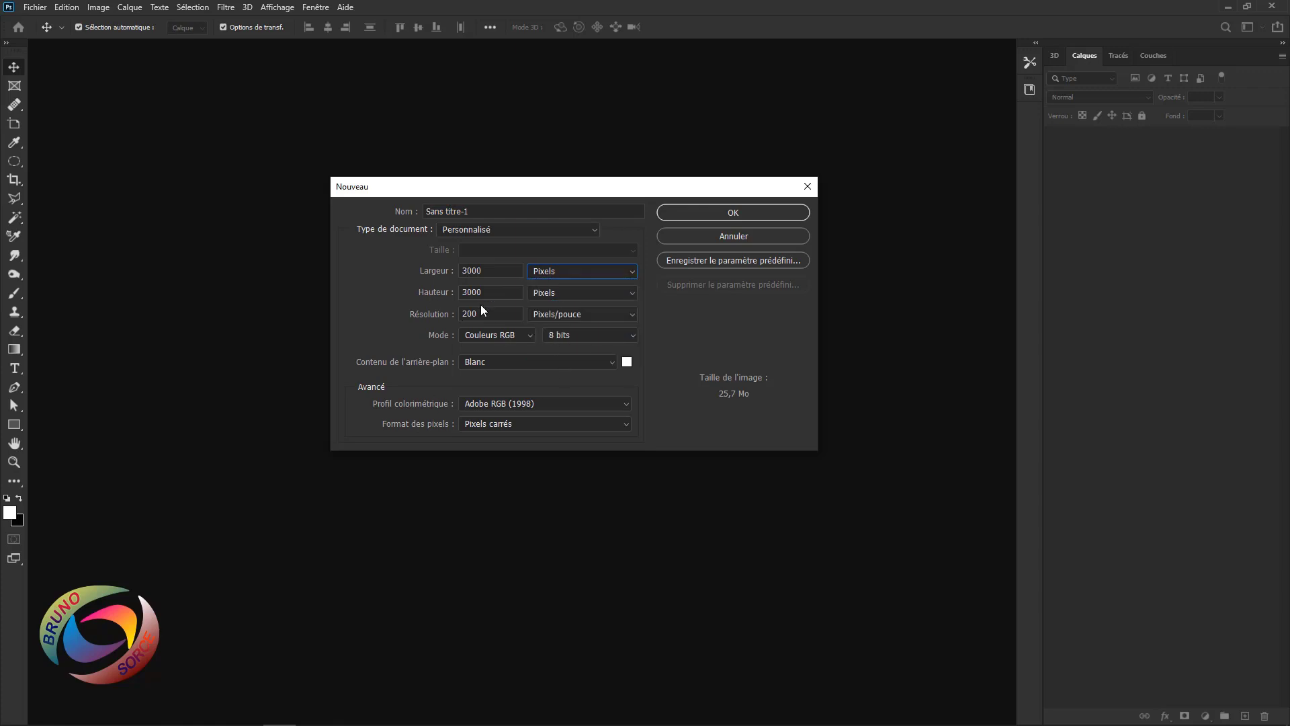
key("Tab")
type("2000")
- Set the resolution to 72 pixels per inch, keep RGB colour mode, and create the document
left_click_drag(477, 314, 443, 315)
type("72")
left_click(551, 316)
left_click(553, 328)
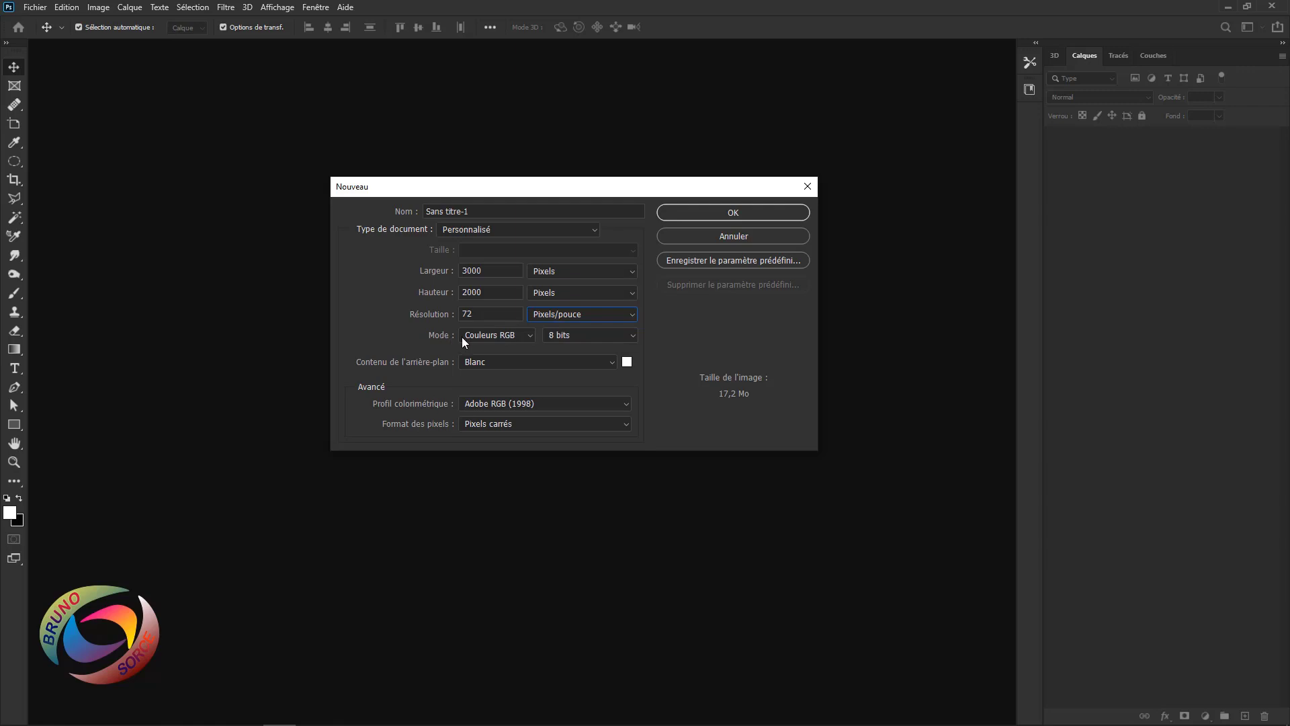
left_click(520, 336)
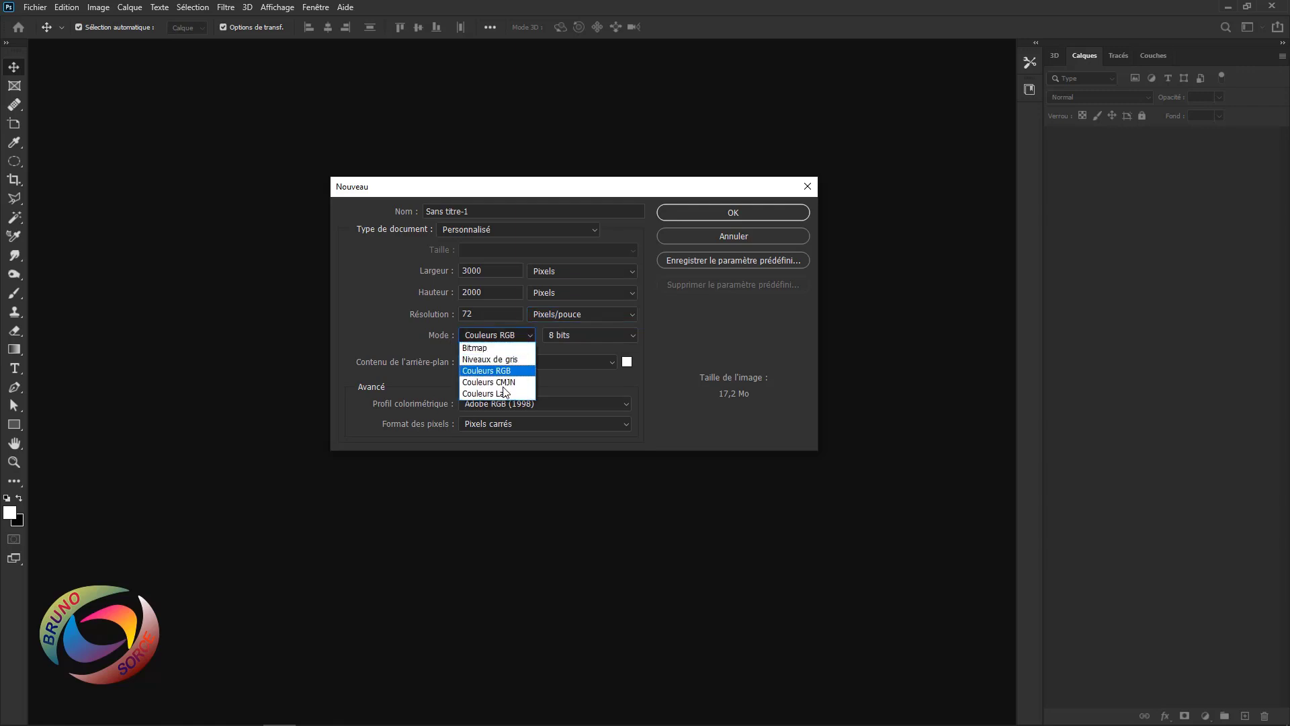
left_click(511, 373)
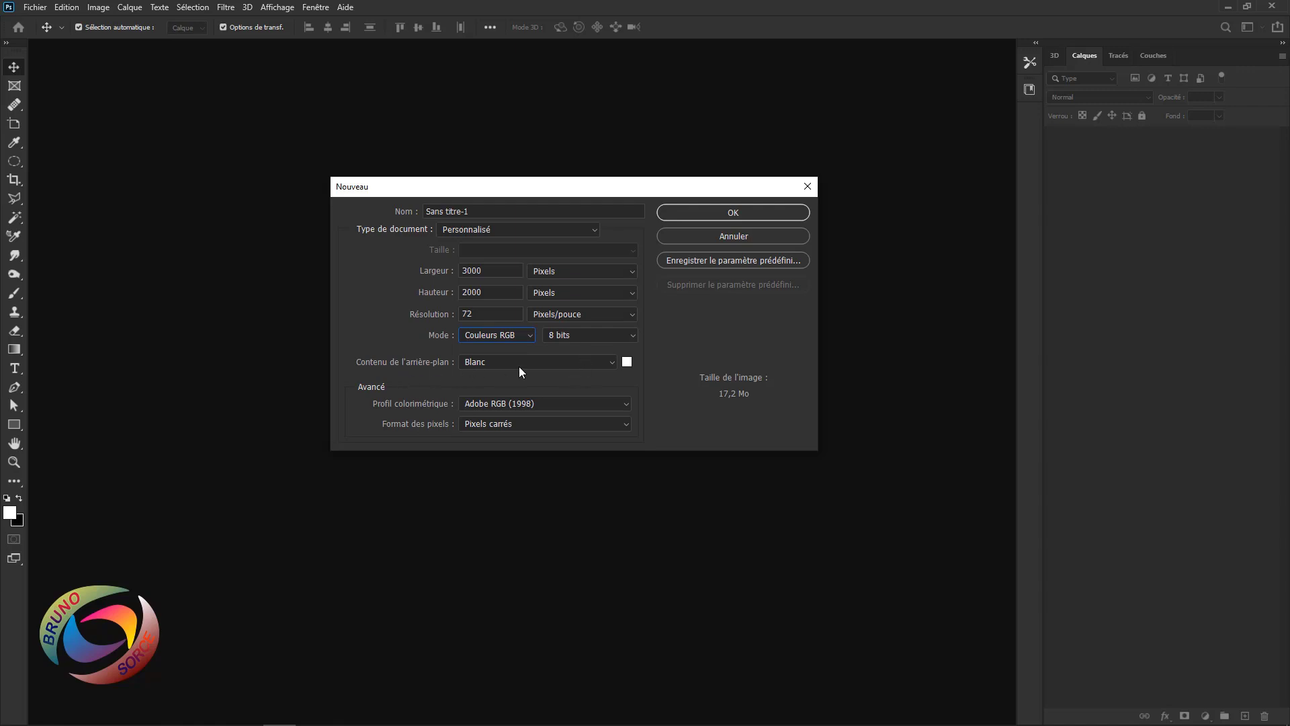
left_click(753, 211)
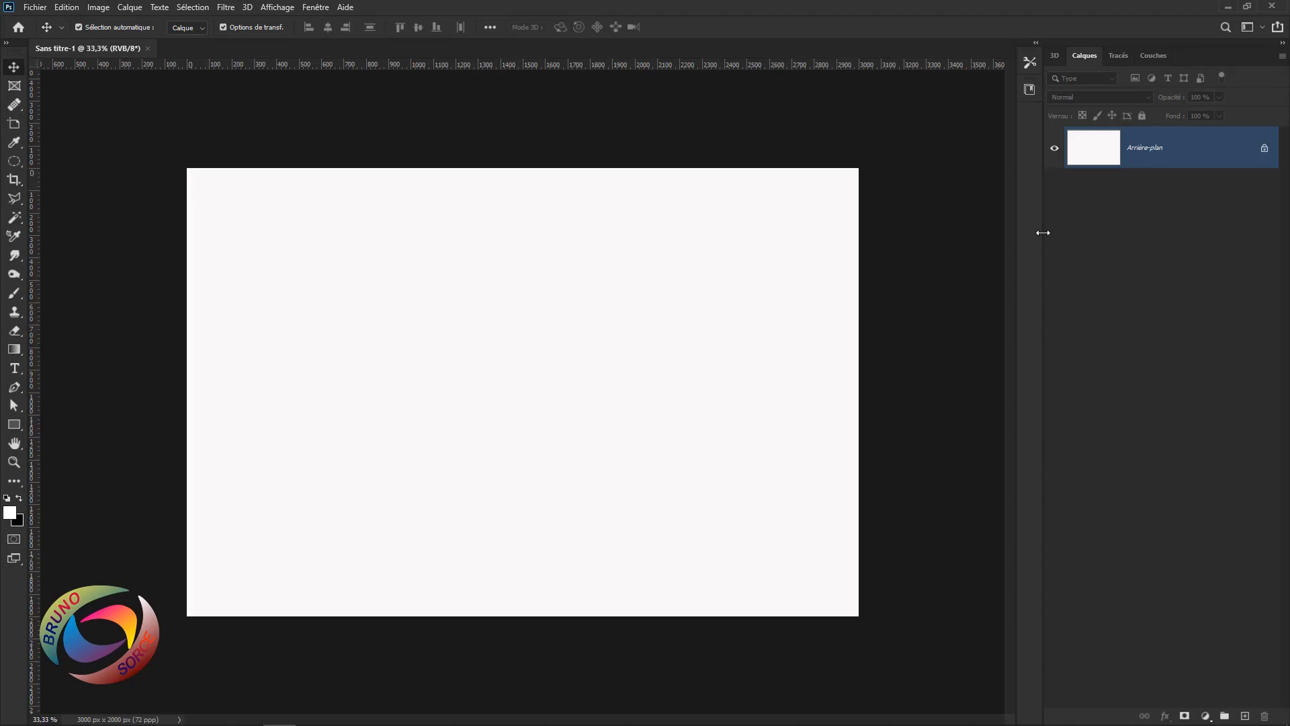
- Unlock the background layer and add a Gradient Overlay effect to it
left_click(1264, 152)
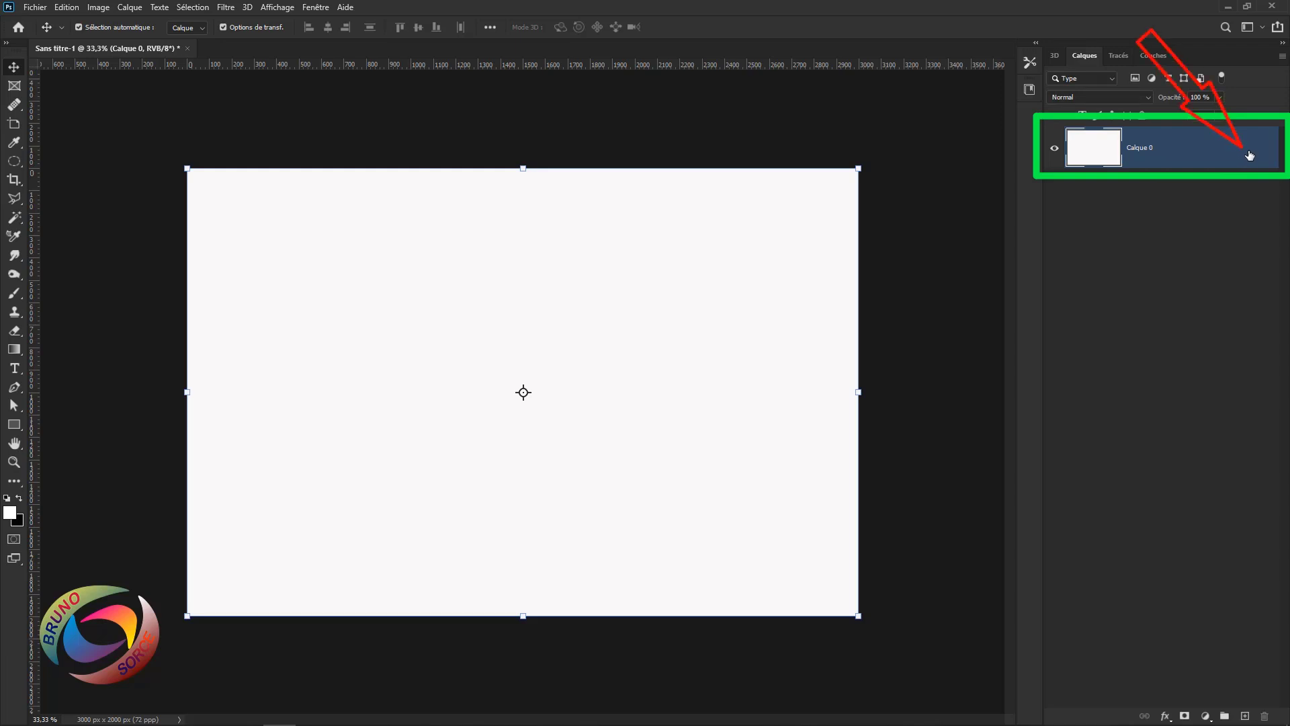
double_click(1249, 155)
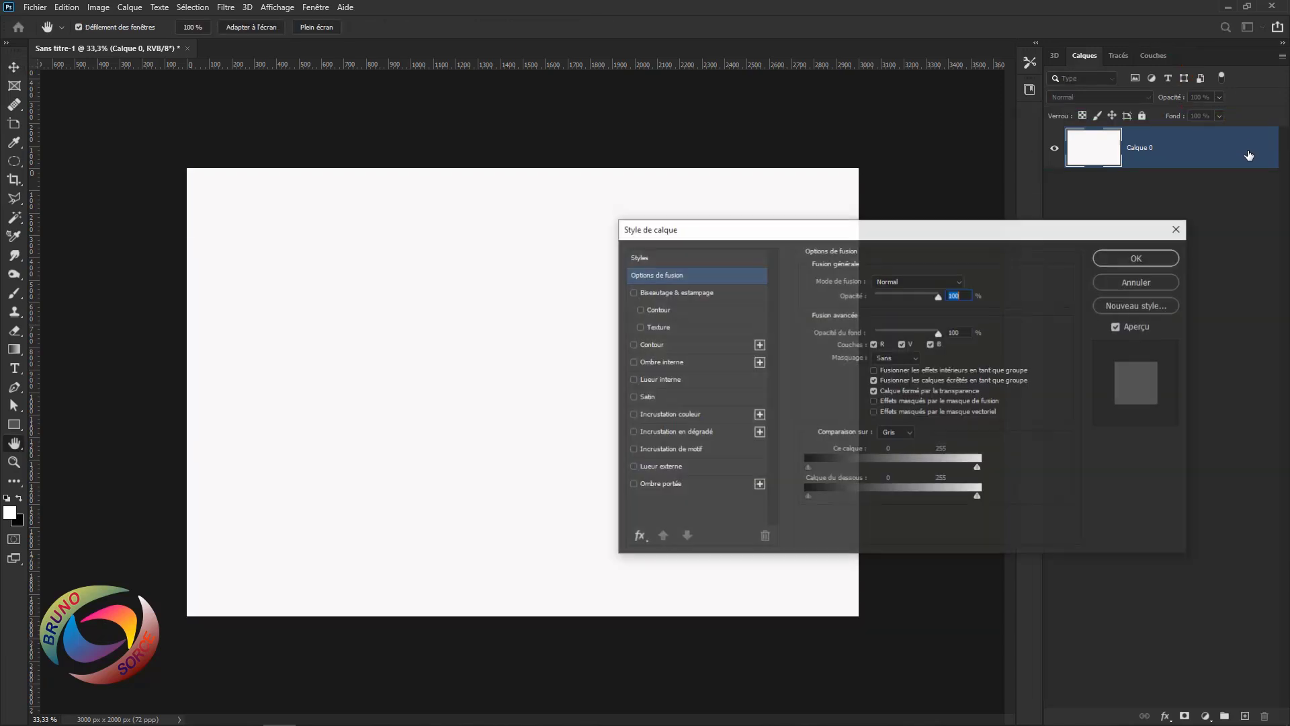
left_click_drag(937, 237, 946, 175)
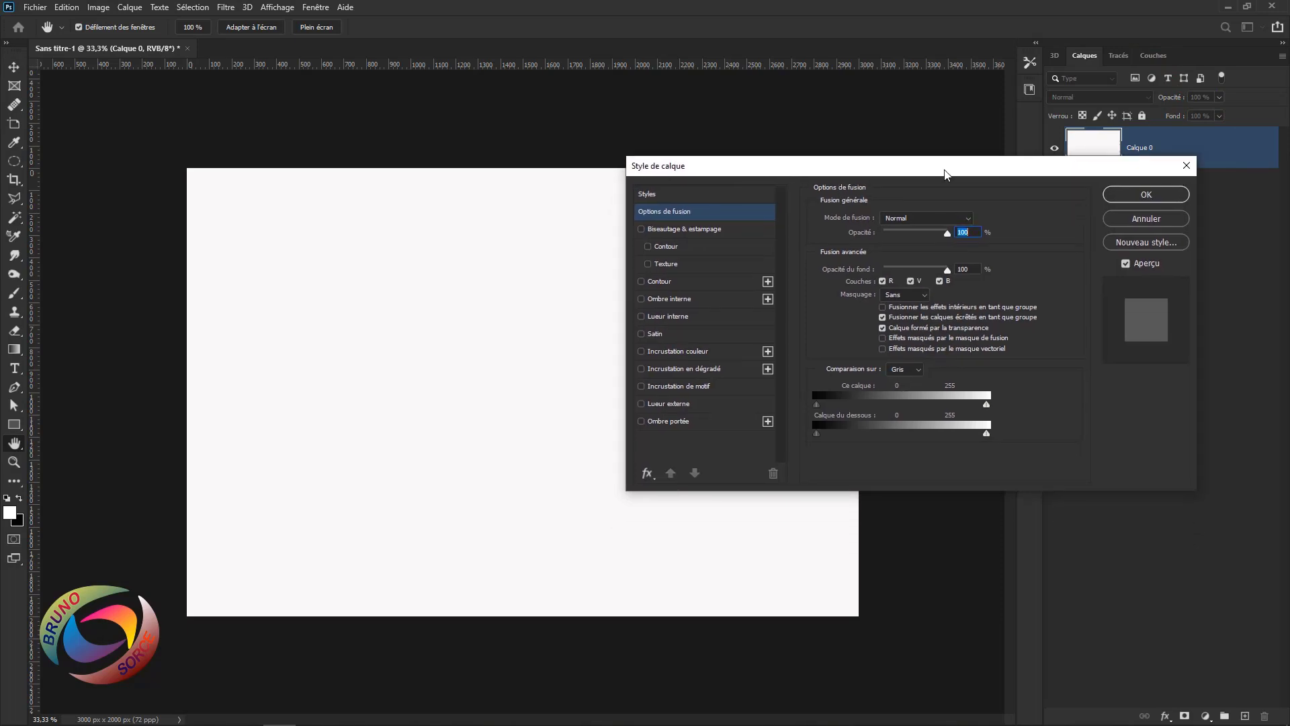
left_click(672, 369)
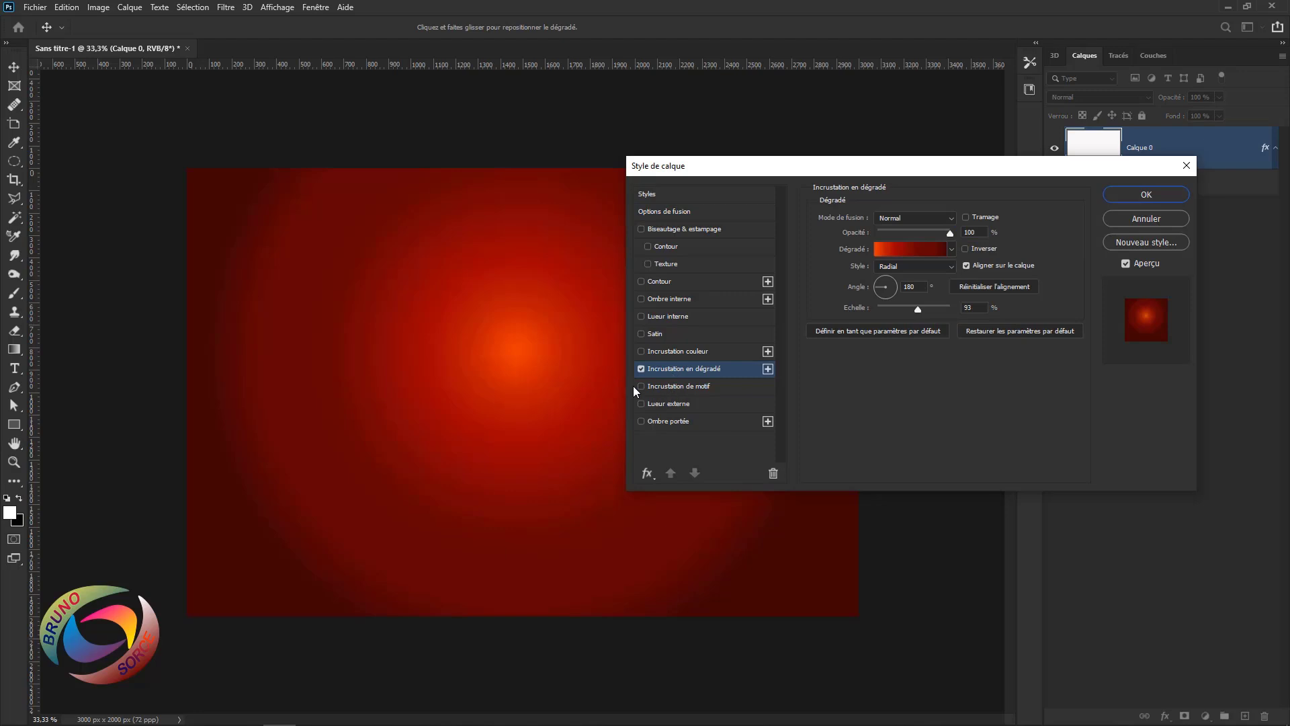
- Edit the overlay's gradient and choose the pale pink to dark purple preset
left_click(913, 250)
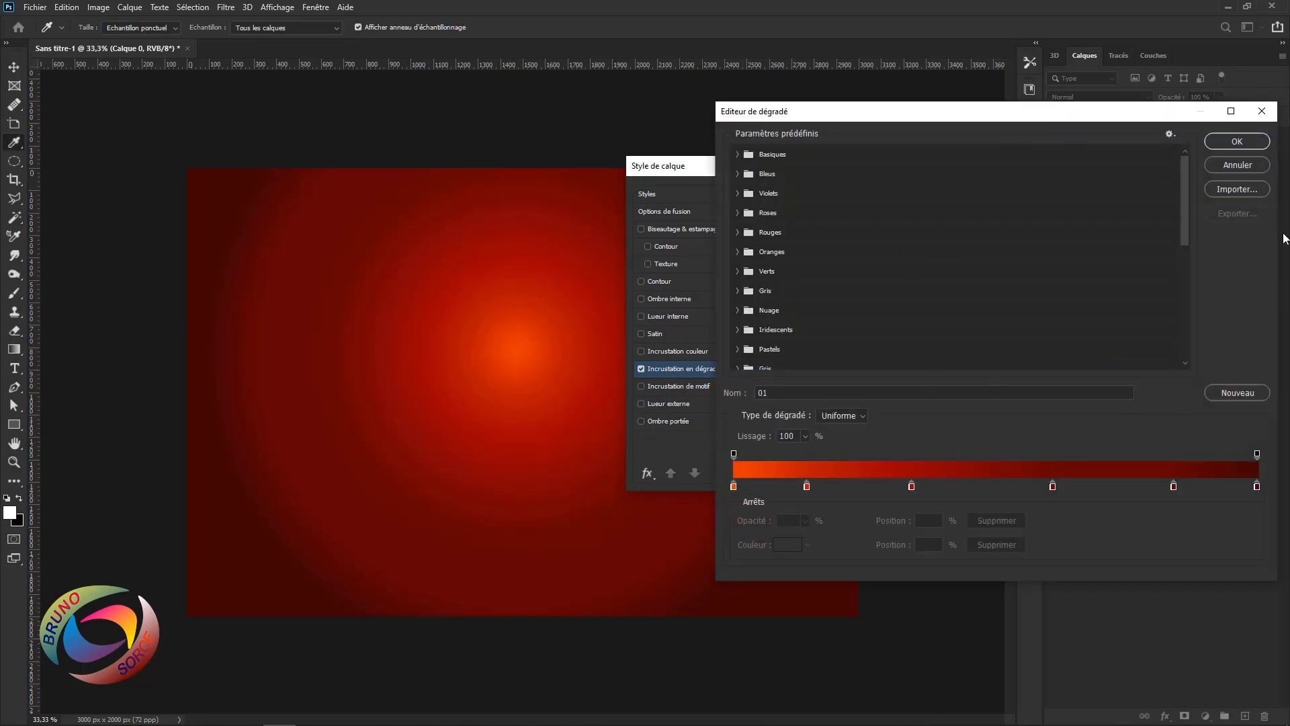
left_click(764, 360)
left_click_drag(1062, 114, 1167, 130)
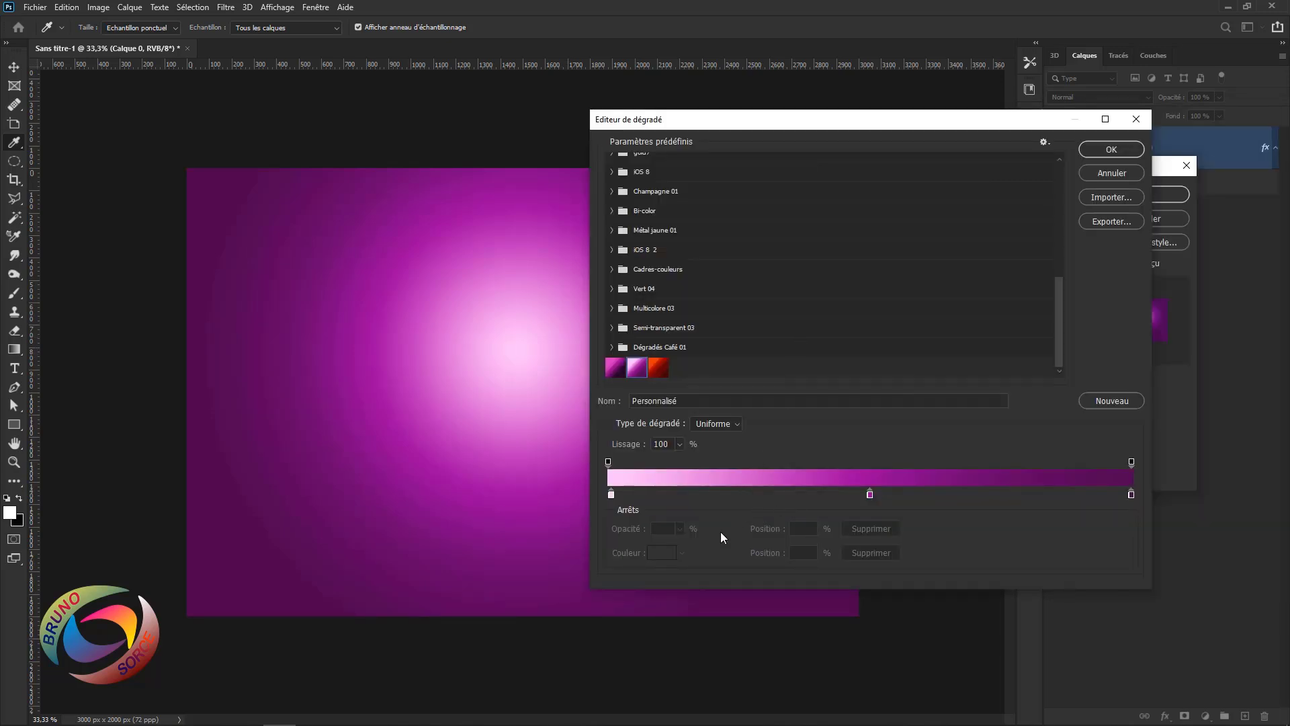
- Glance at the Basiques gradient presets and confirm f2caf6 as the colour of the gradient's start stop
left_click(610, 495)
scroll(665, 188, "up", 10)
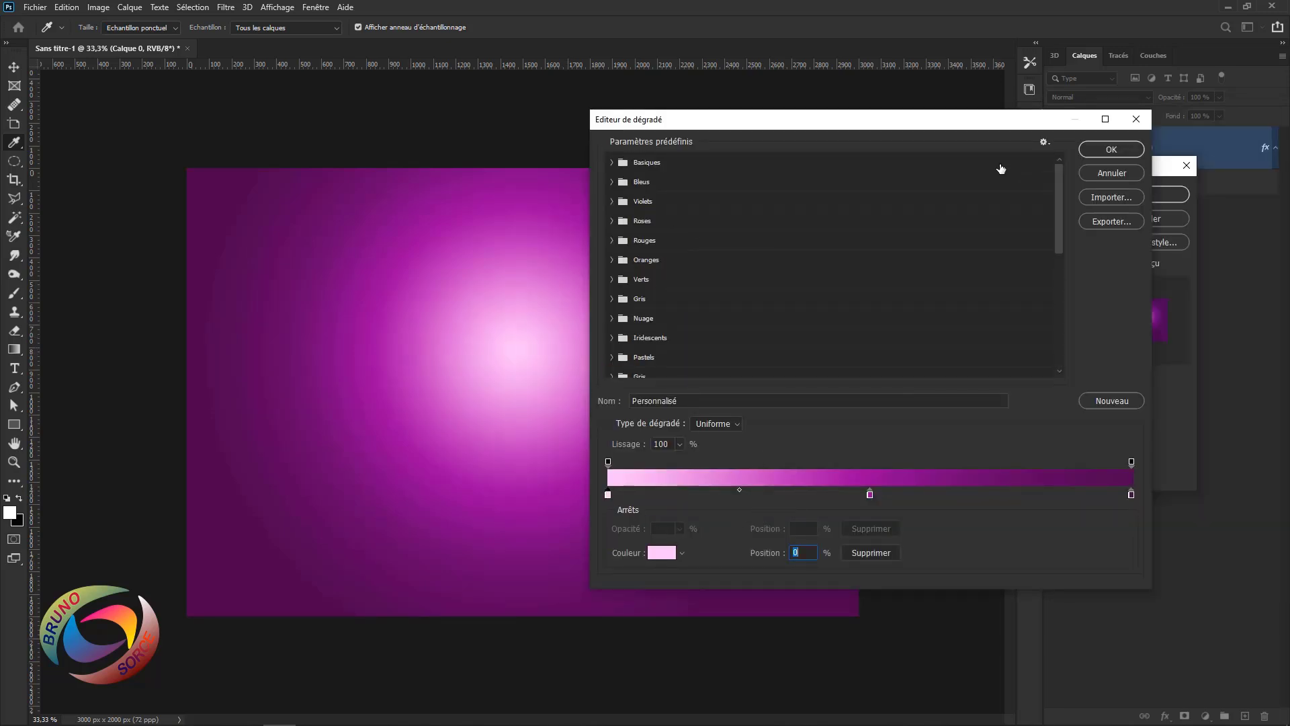
left_click(612, 163)
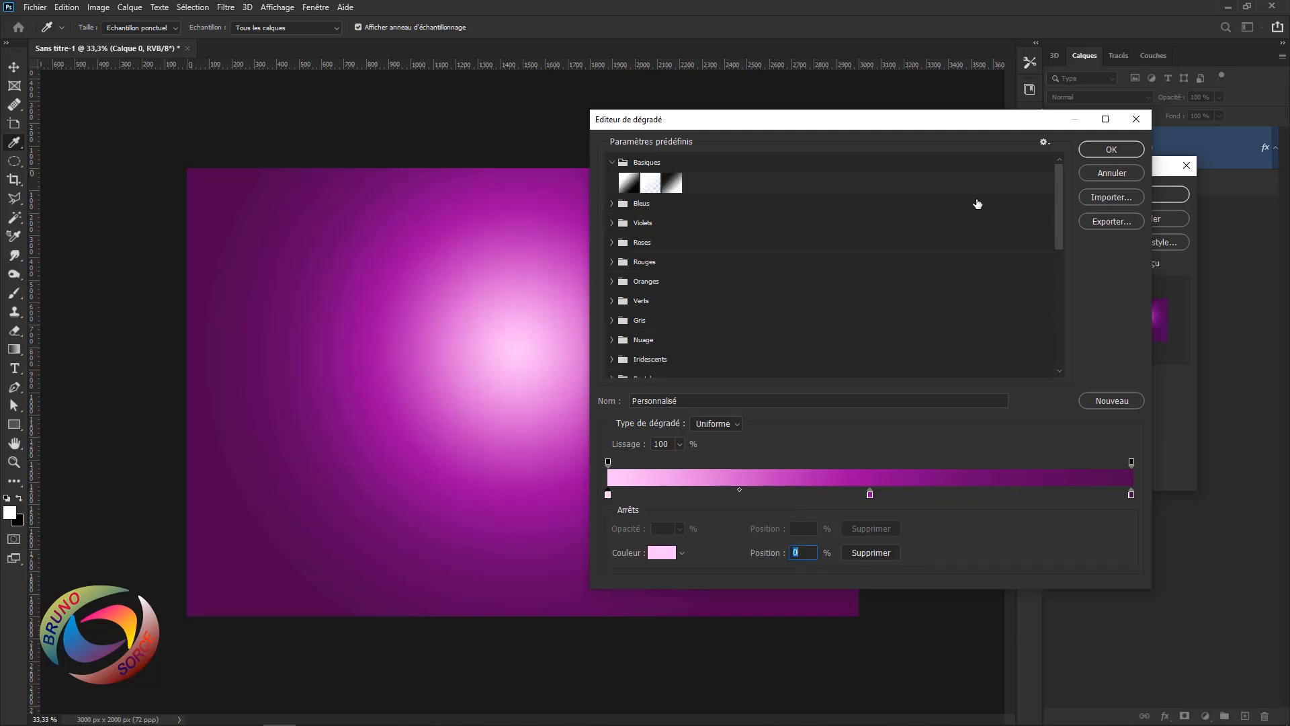
left_click(612, 163)
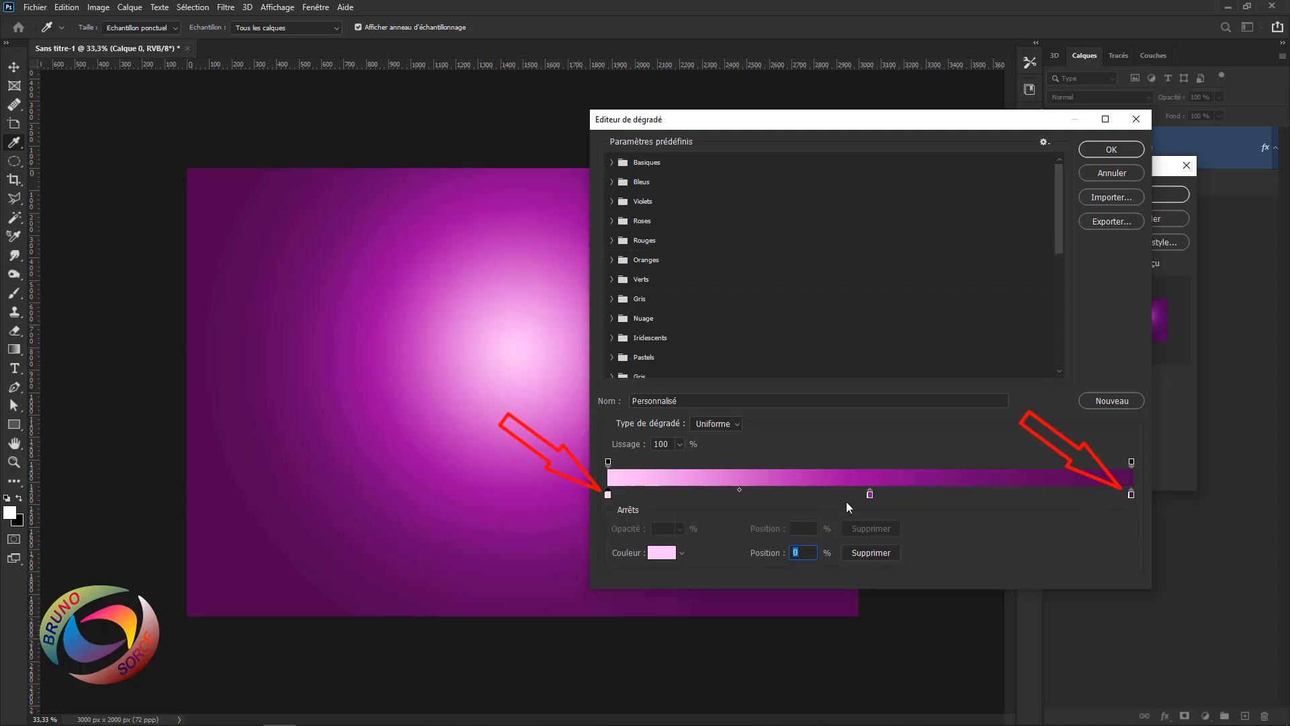
double_click(608, 494)
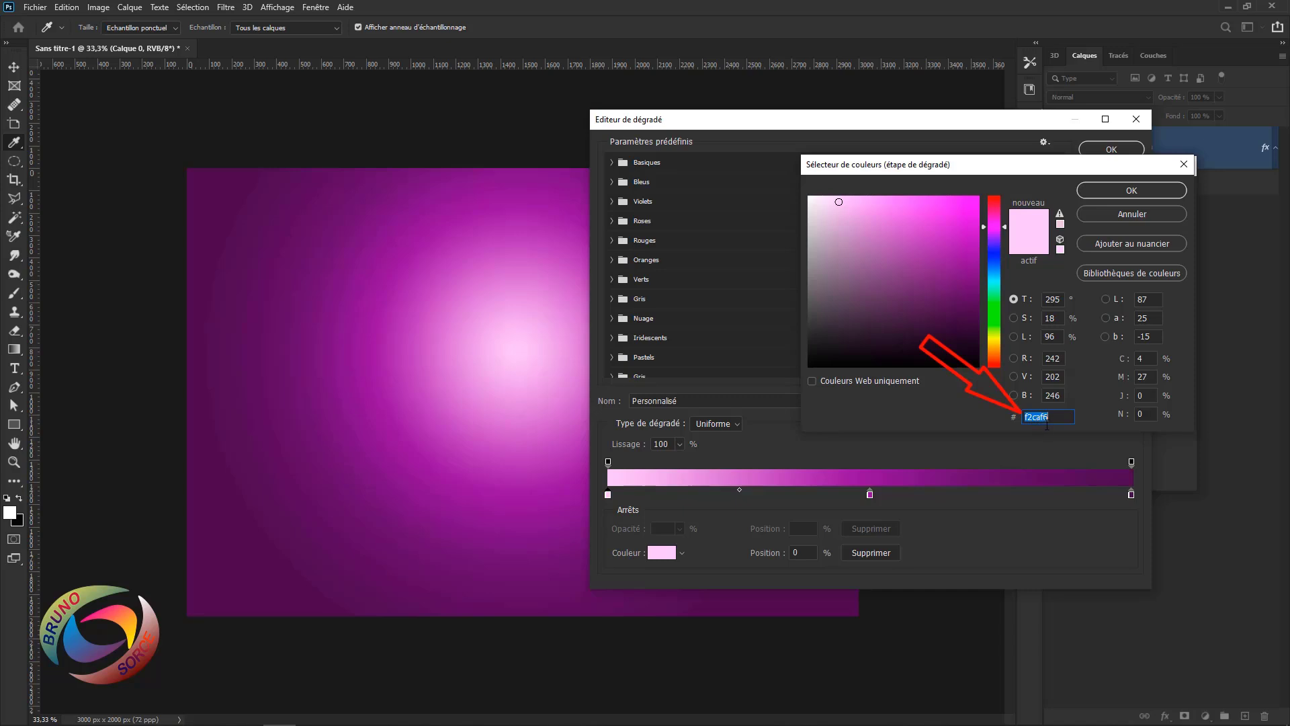
left_click(1131, 193)
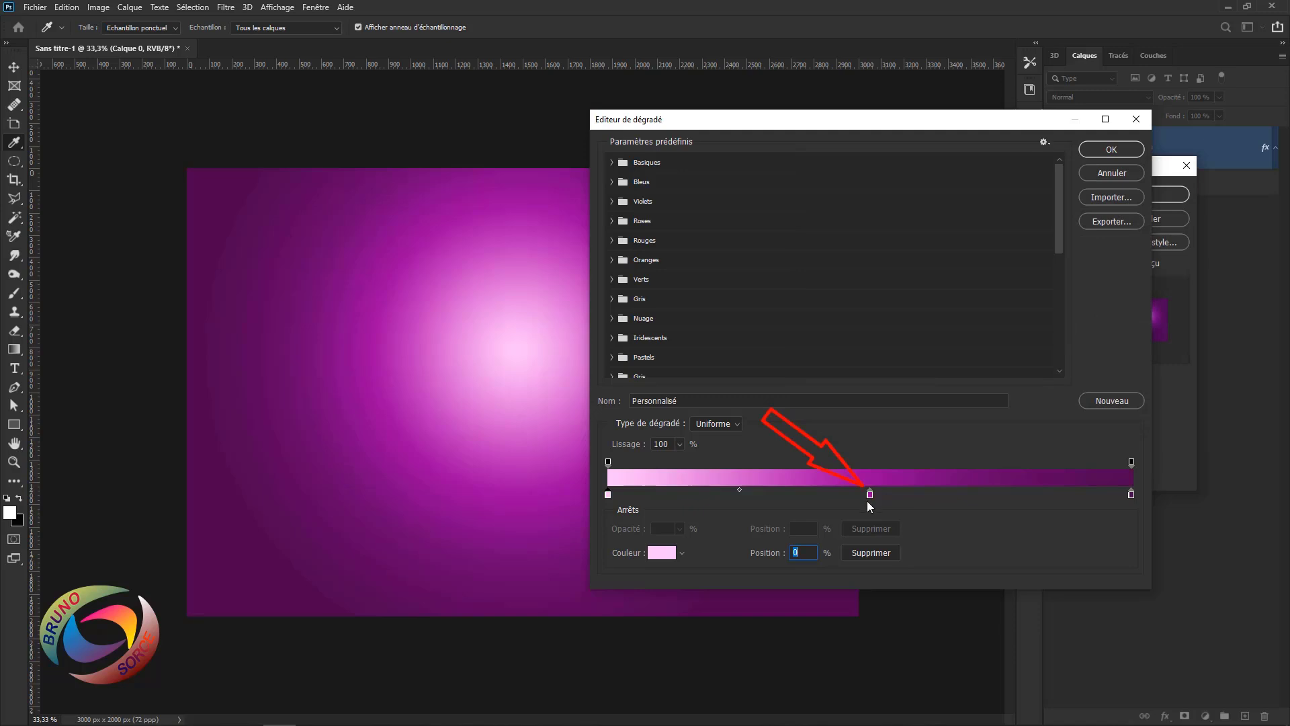
- Try an extra colour stop at 43 % on the gradient and delete it
left_click(834, 494)
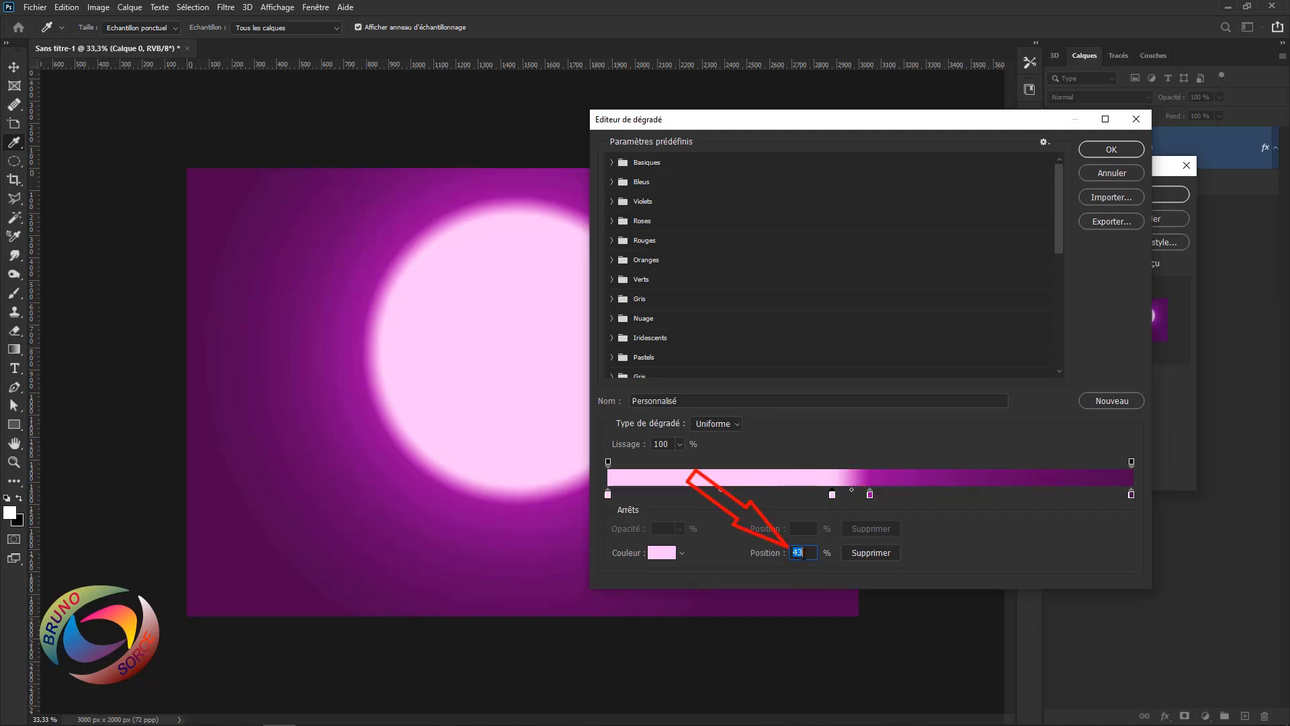
left_click(871, 552)
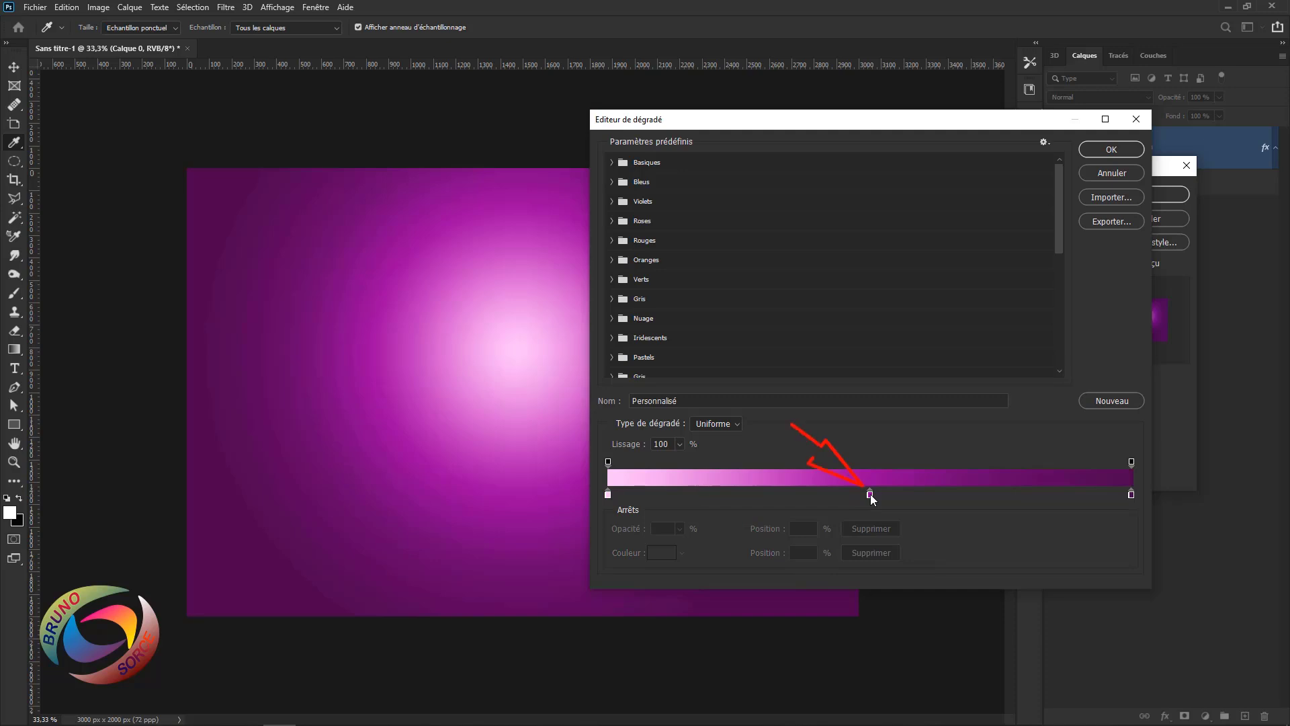
- Confirm 88049b for the middle colour stop and 4c0155 for the end stop, and accept the gradient
left_click(870, 495)
double_click(870, 494)
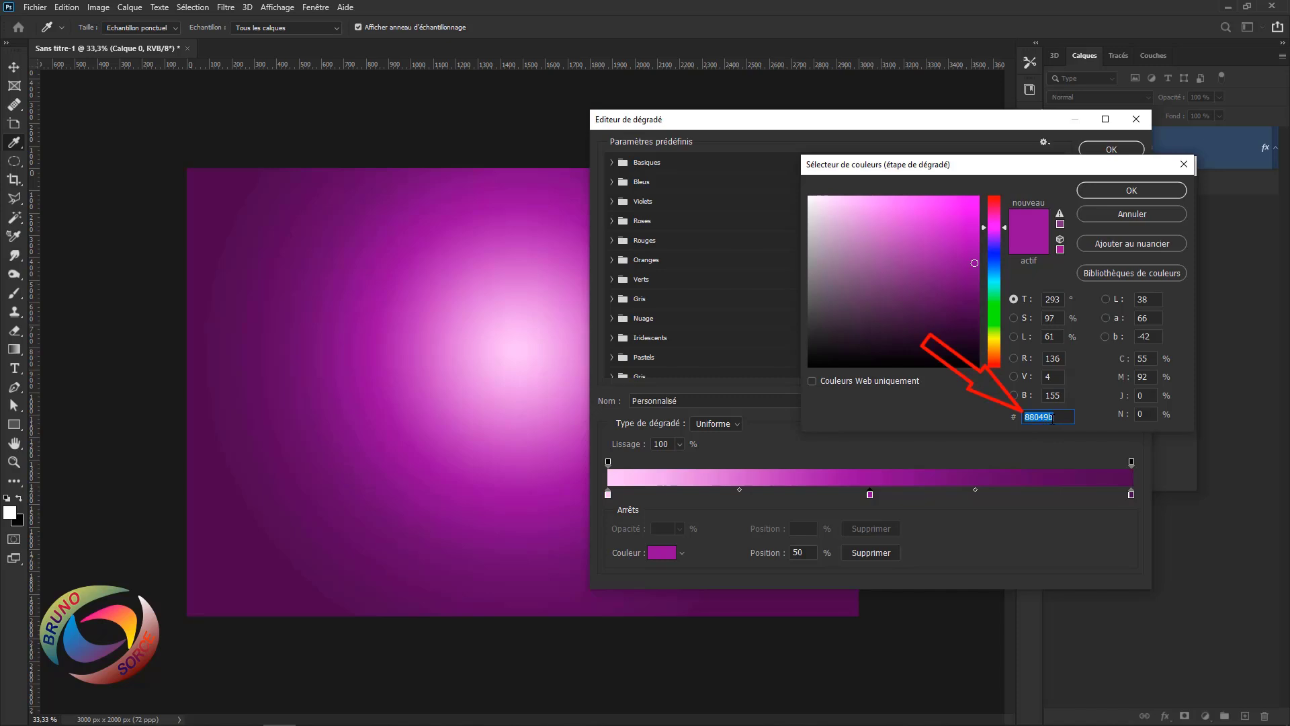
left_click(1121, 191)
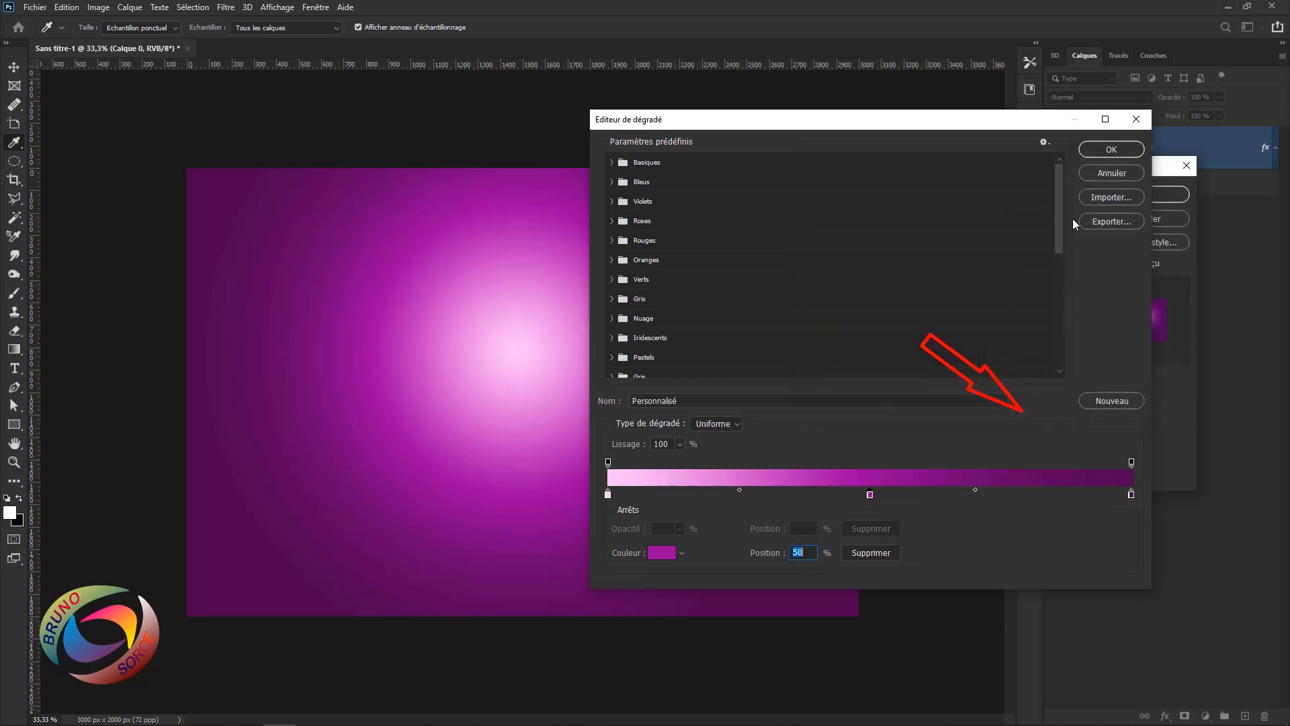
double_click(1132, 495)
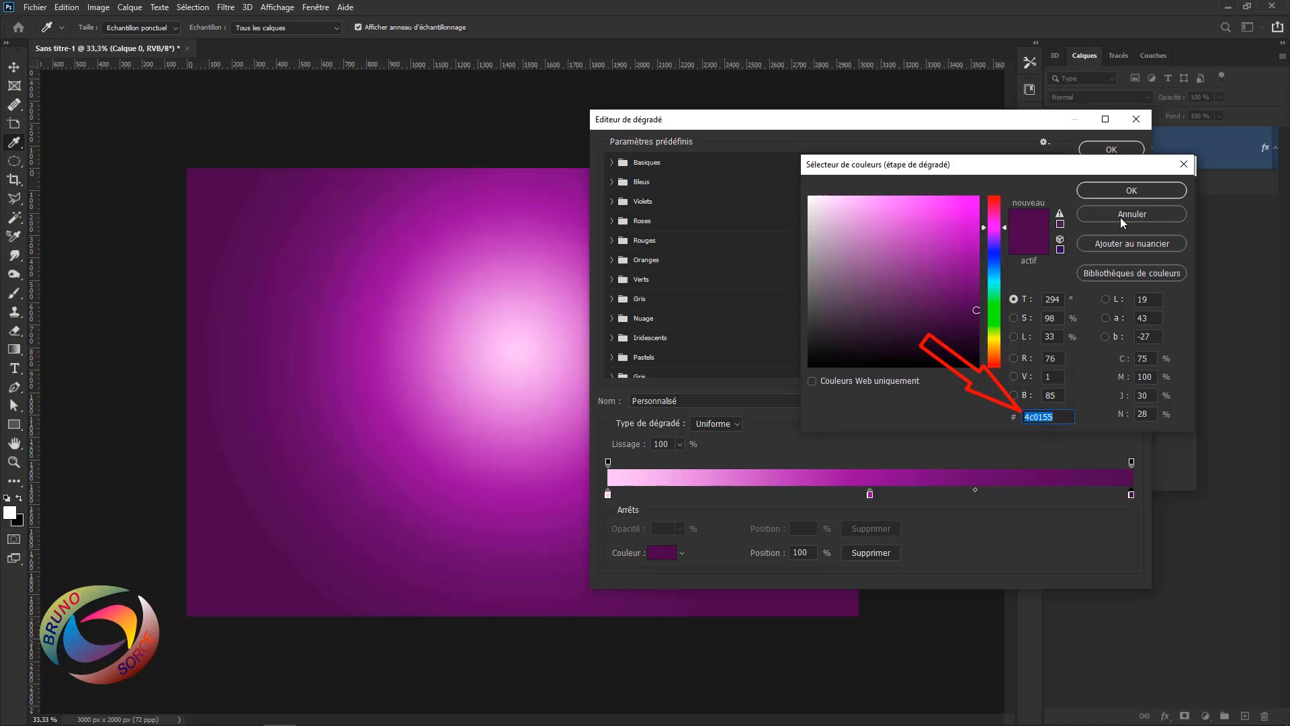
left_click(1118, 192)
left_click(1099, 149)
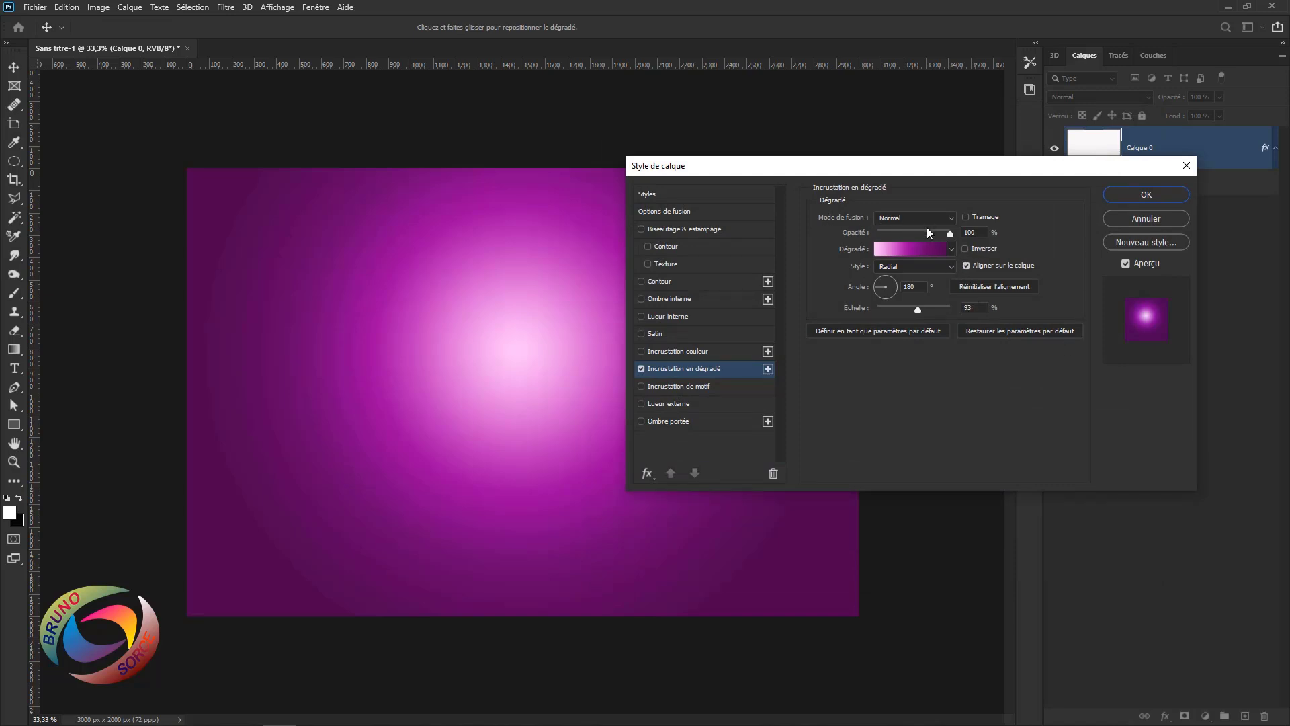
- Try inverting the gradient, turn the inversion back off, and keep the Radial style
left_click(965, 249)
left_click(964, 249)
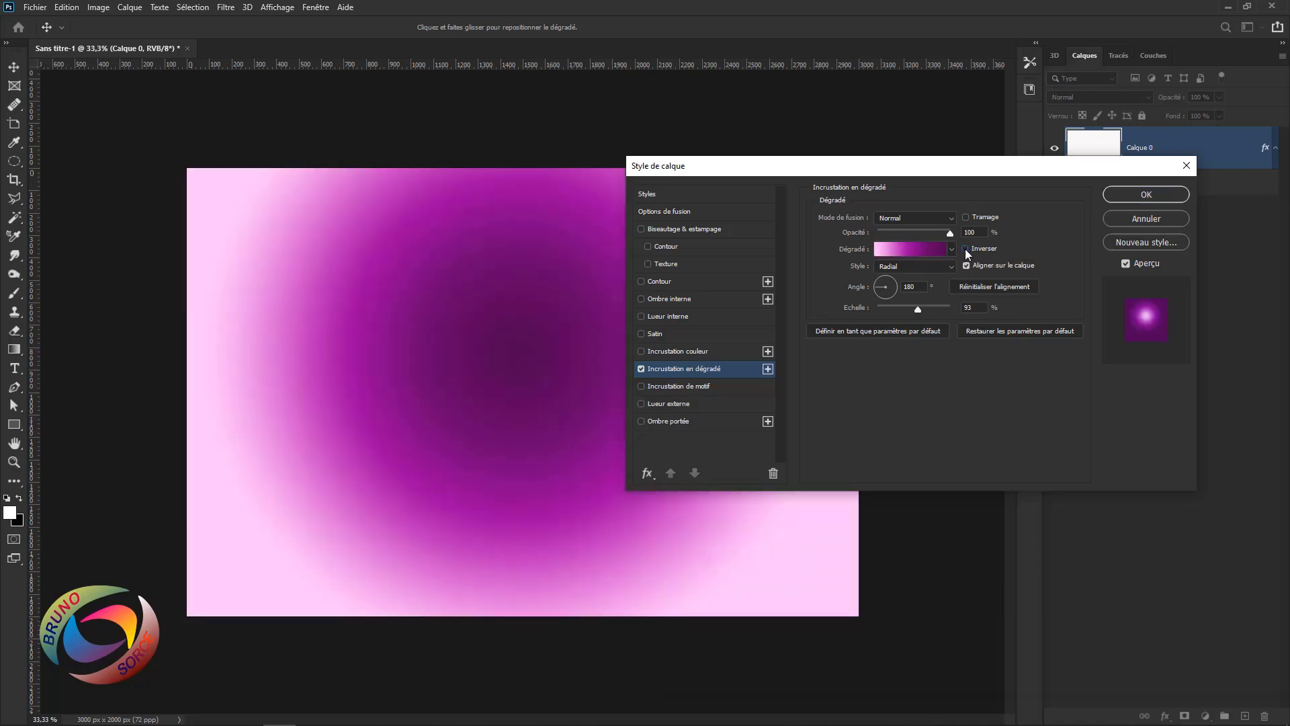
left_click(902, 268)
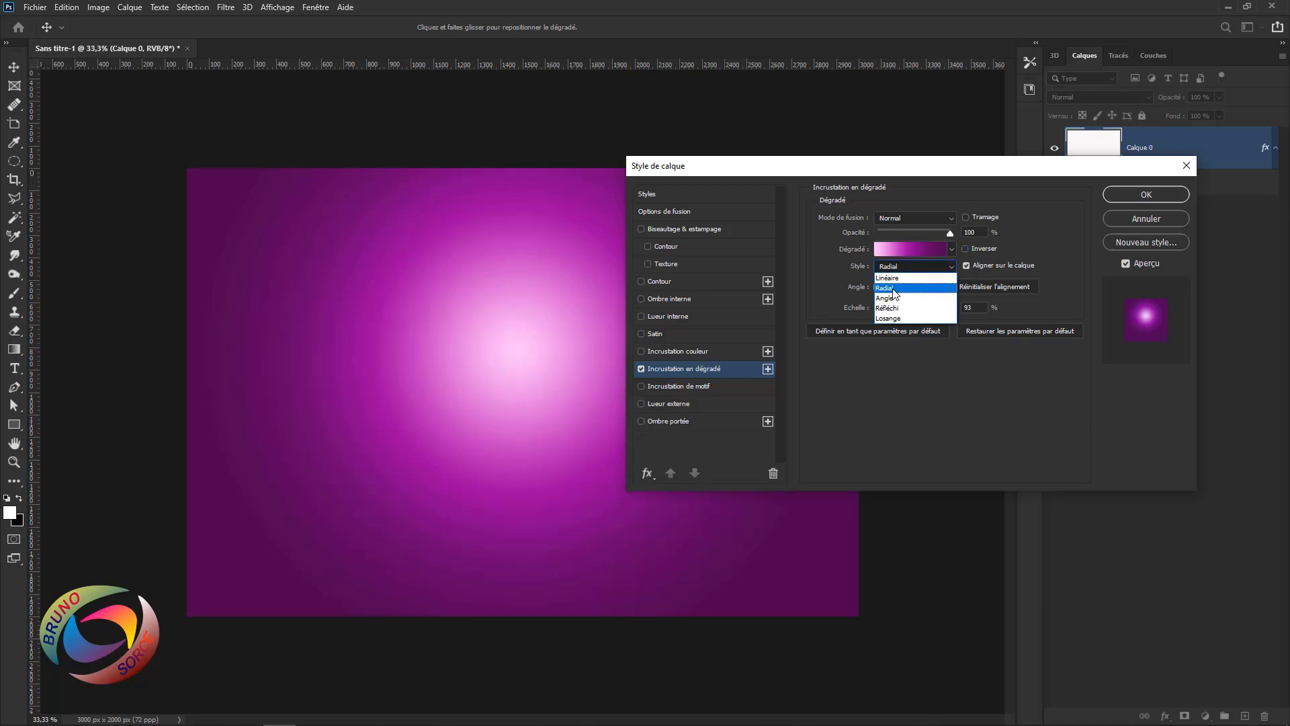
left_click(891, 281)
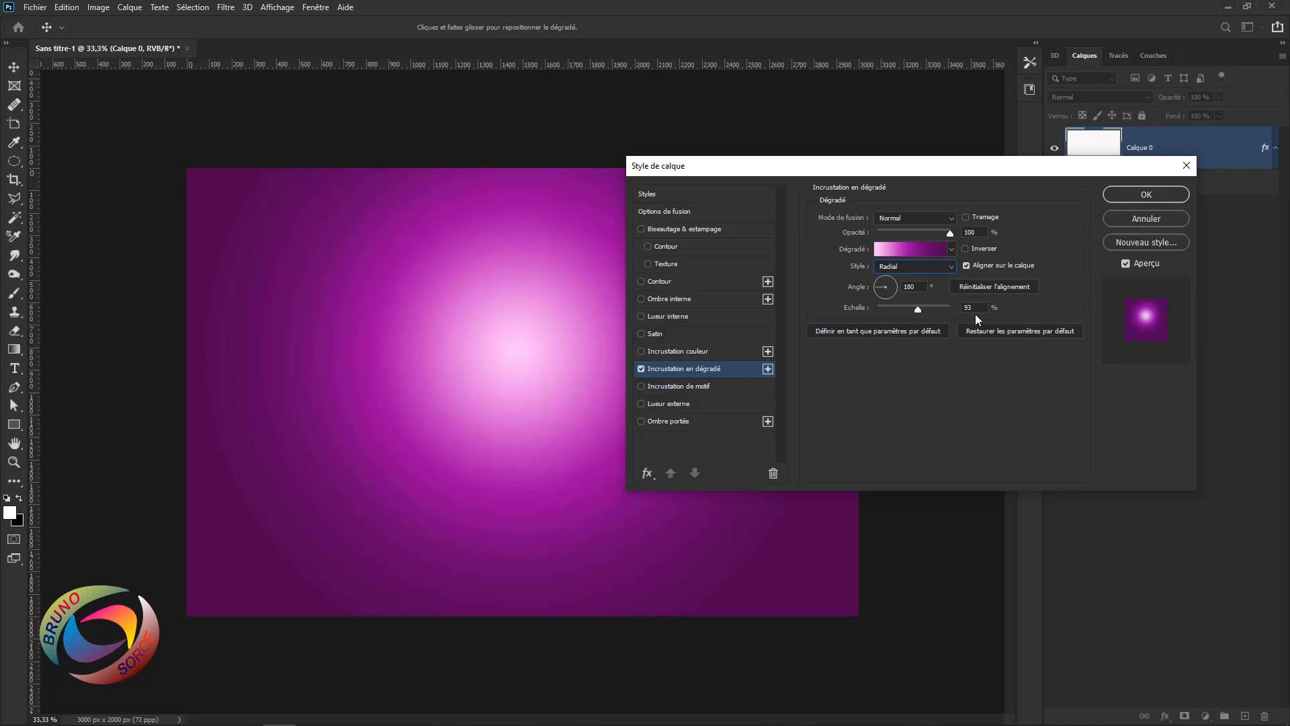
- Set the gradient overlay's scale to 100 % and apply the layer style
left_click_drag(976, 307, 955, 306)
type("100")
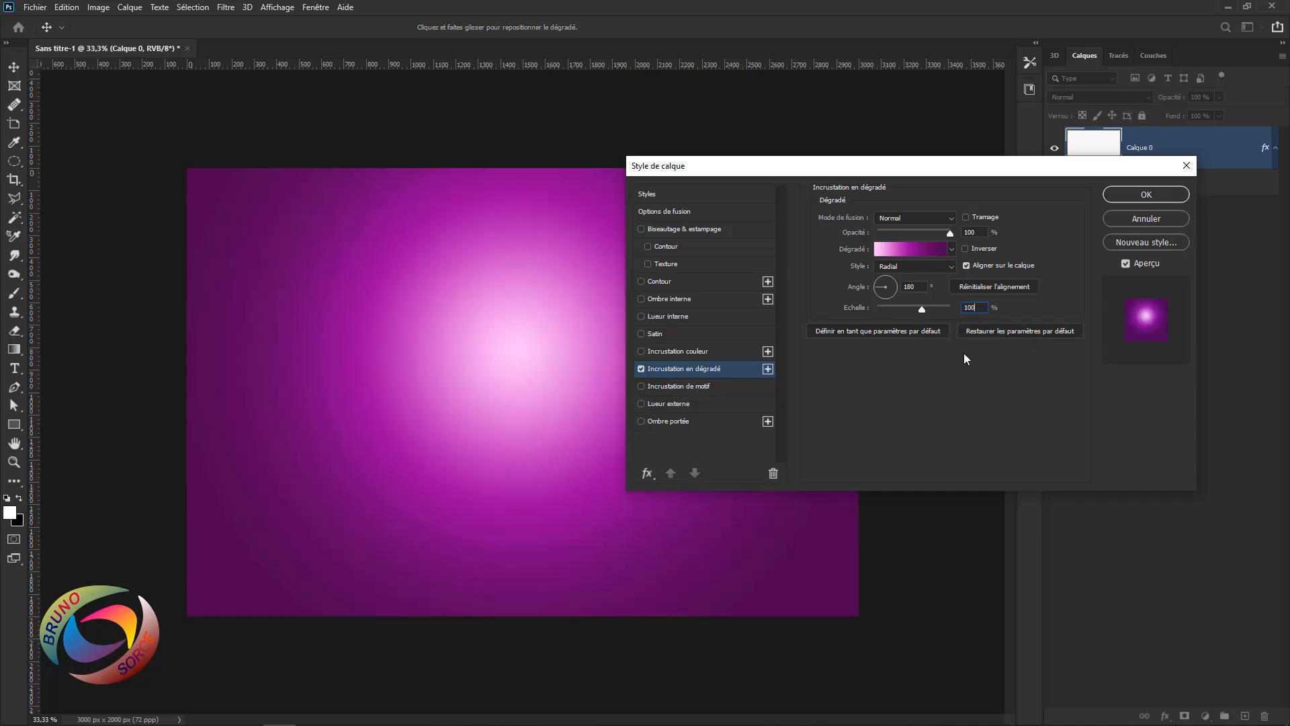
left_click(1158, 197)
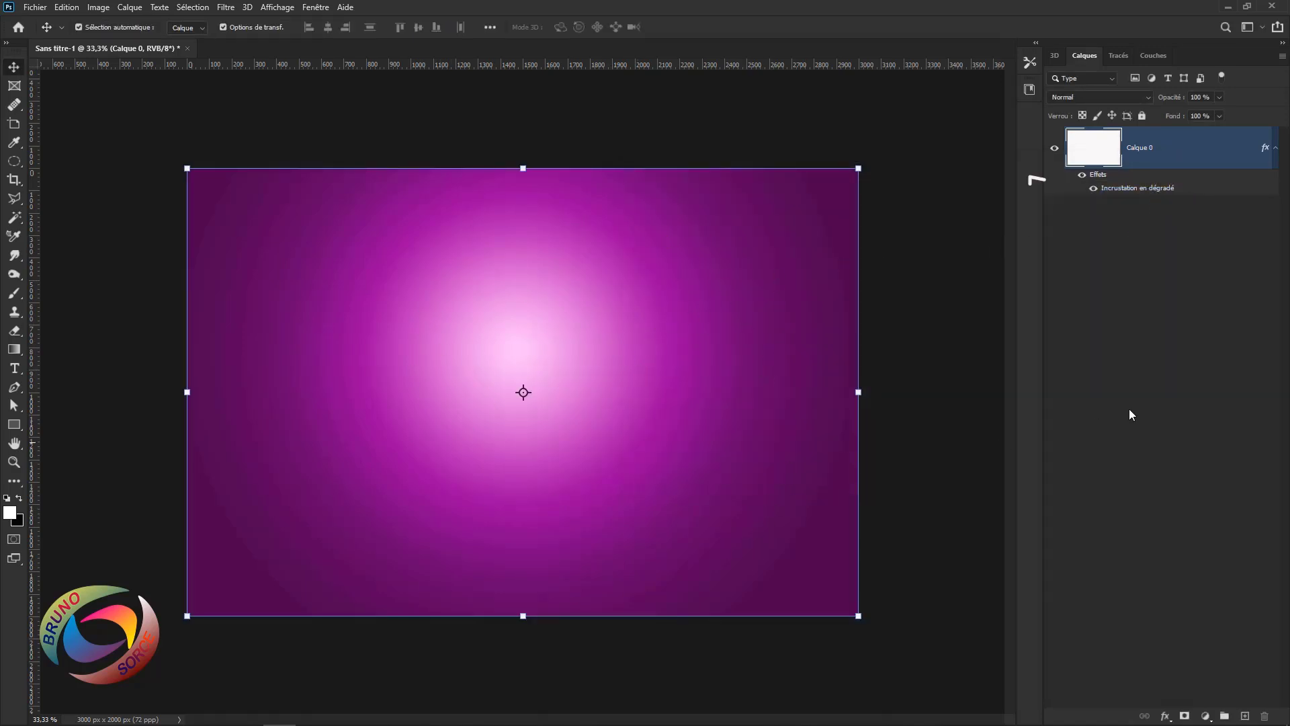
- Try presets 17 and 04 from the Métal Jaune 01 group on Calque 0's gradient overlay
double_click(1127, 190)
left_click(910, 249)
scroll(649, 334, "down", 4)
scroll(665, 339, "down", 1)
left_click(612, 330)
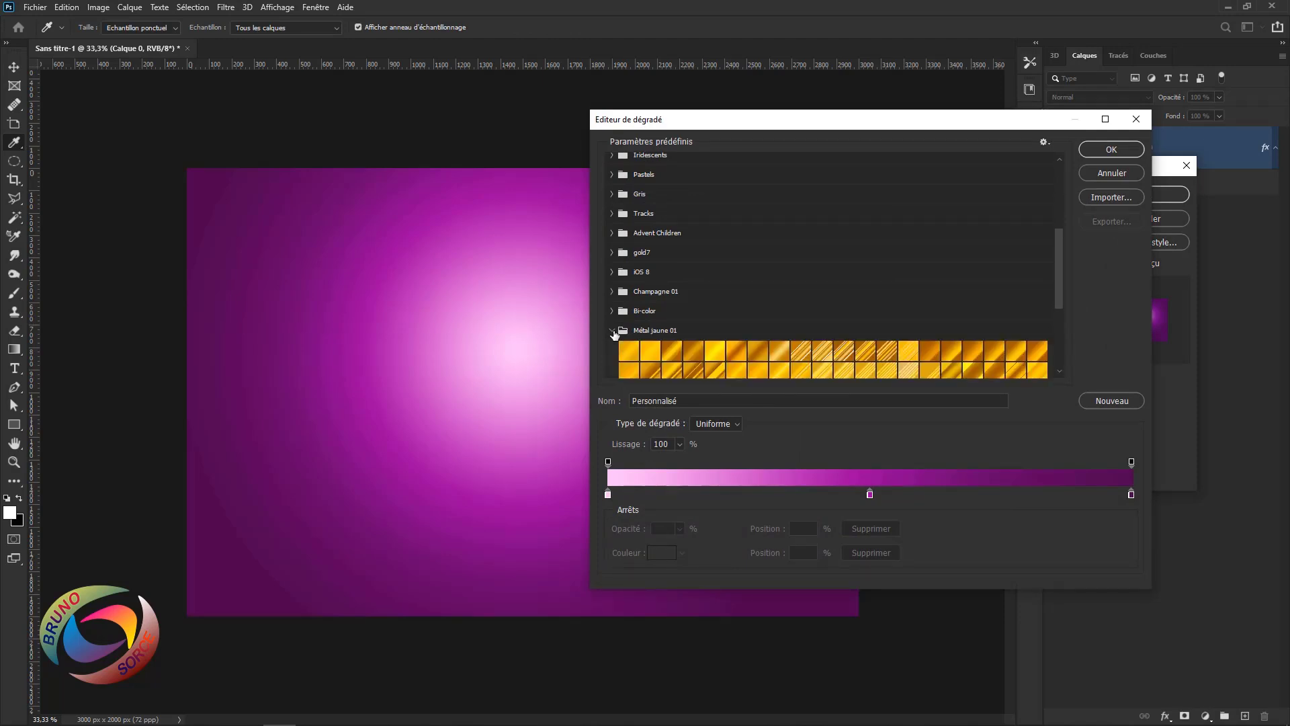
left_click(971, 354)
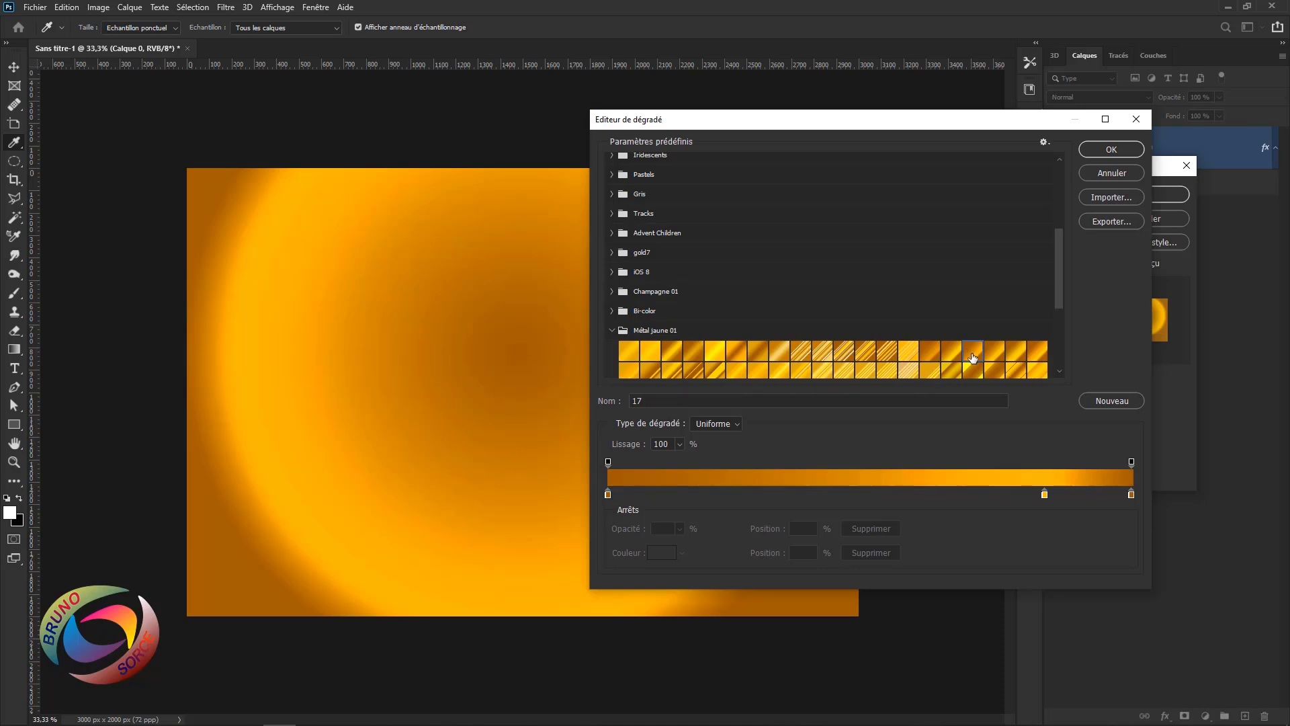
scroll(973, 356, "down", 3)
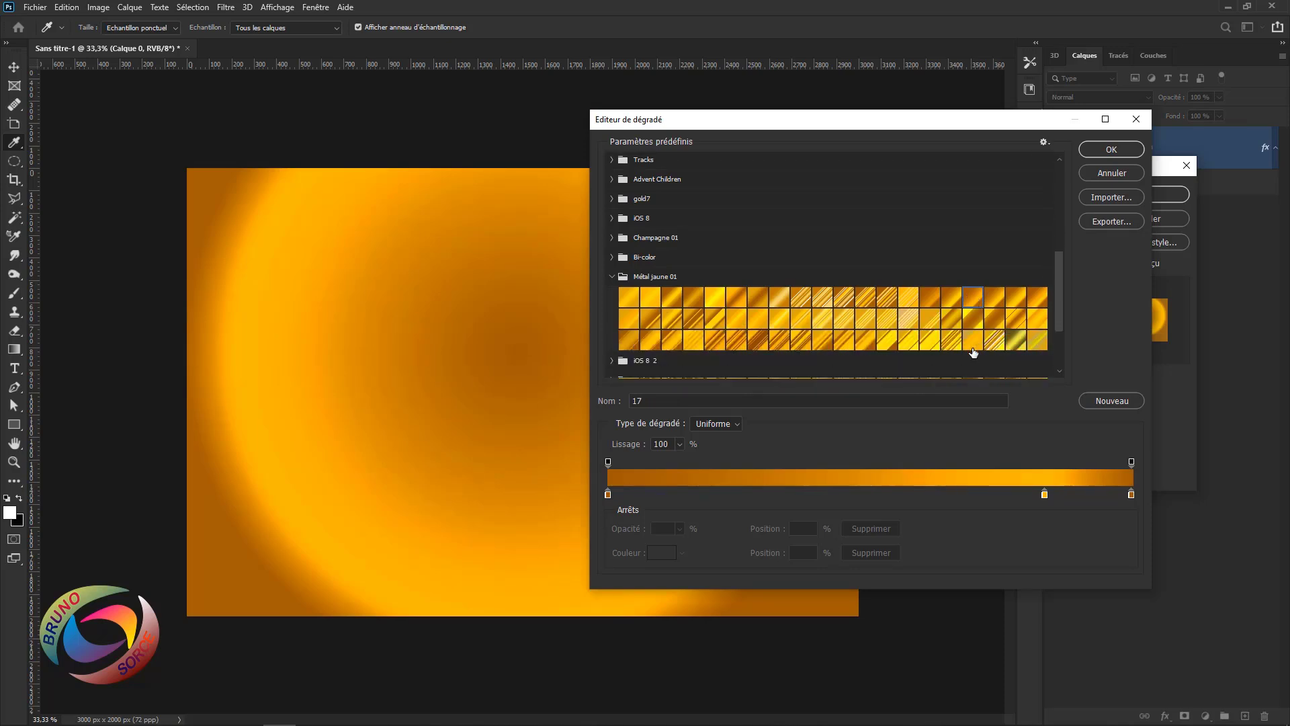
left_click(691, 290)
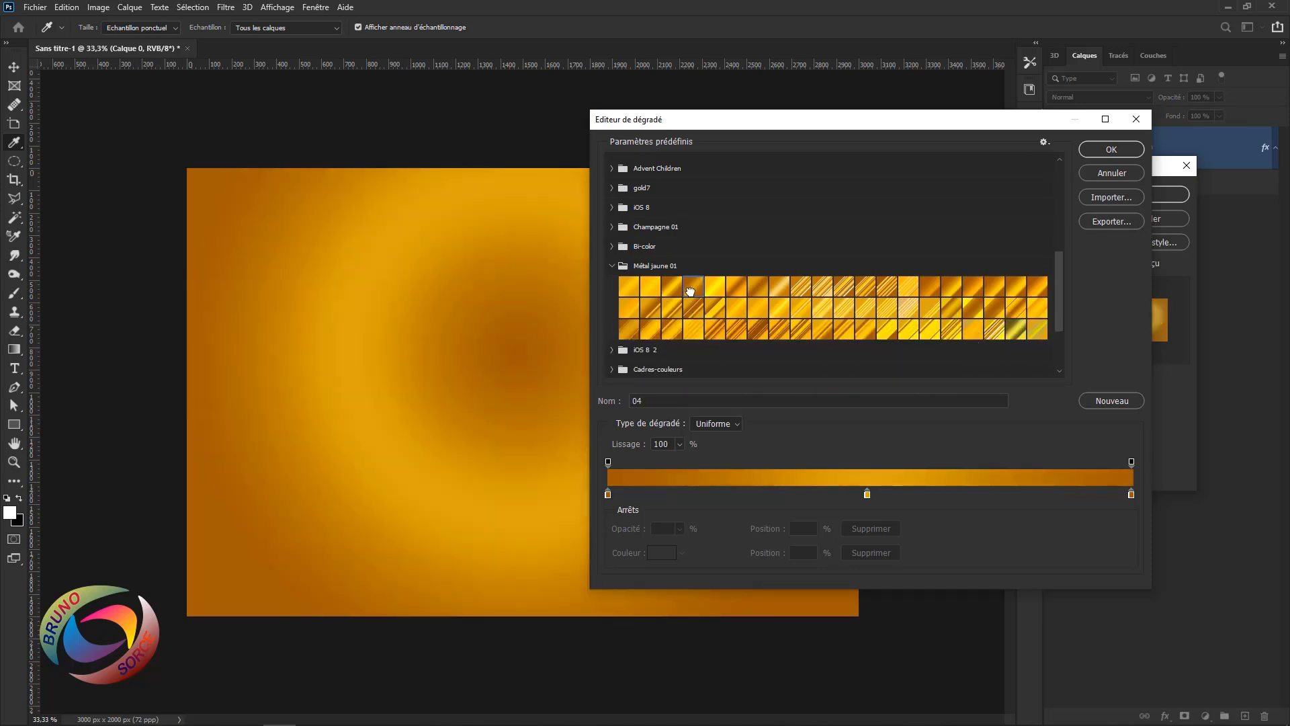
- Try gradient presets 08 and 14 from the iOS 8 group, accepting preset 14 in the gradient editor
left_click(612, 228)
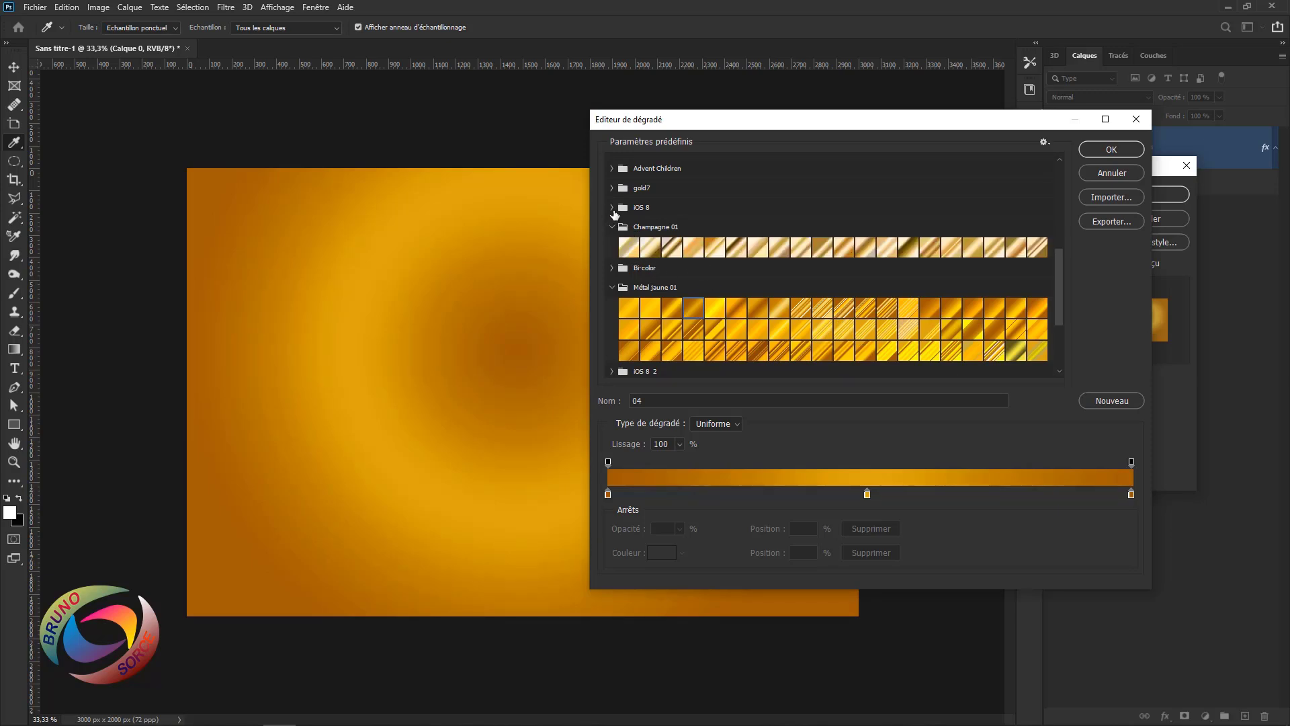
left_click(611, 207)
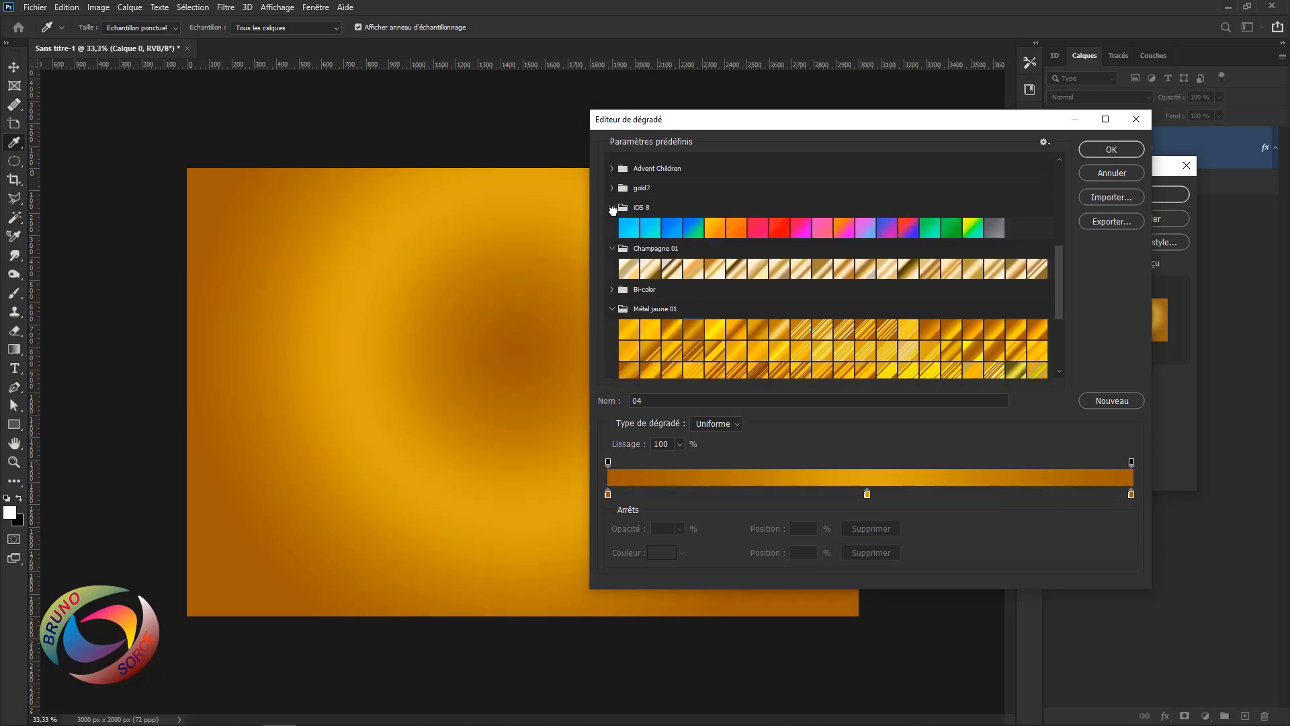
left_click(777, 230)
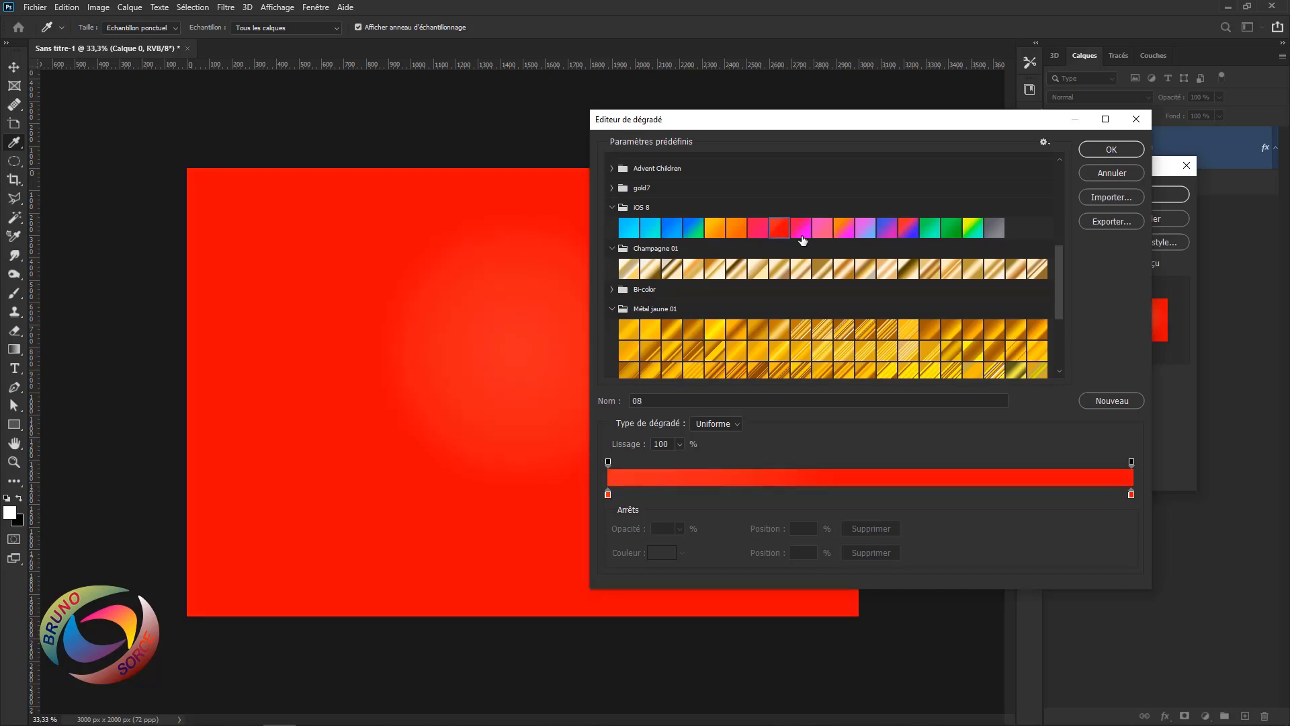
left_click(905, 229)
left_click_drag(811, 126, 876, 146)
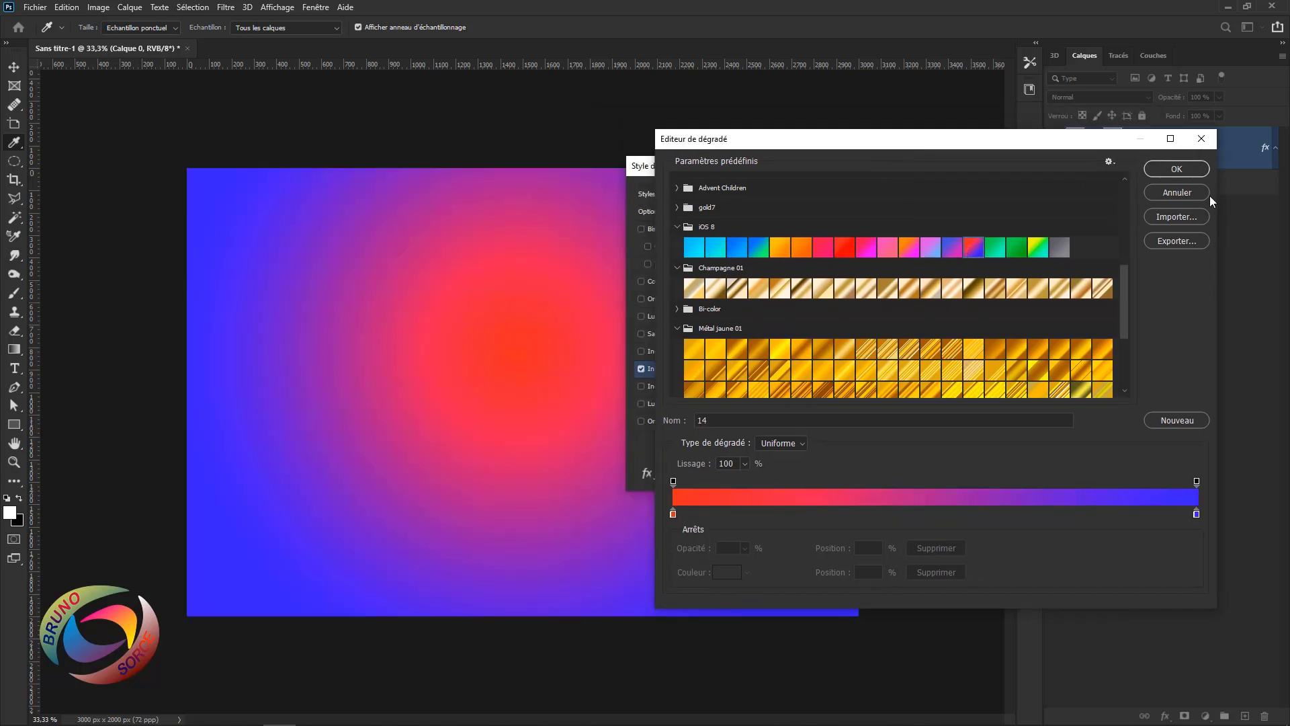
left_click(1177, 169)
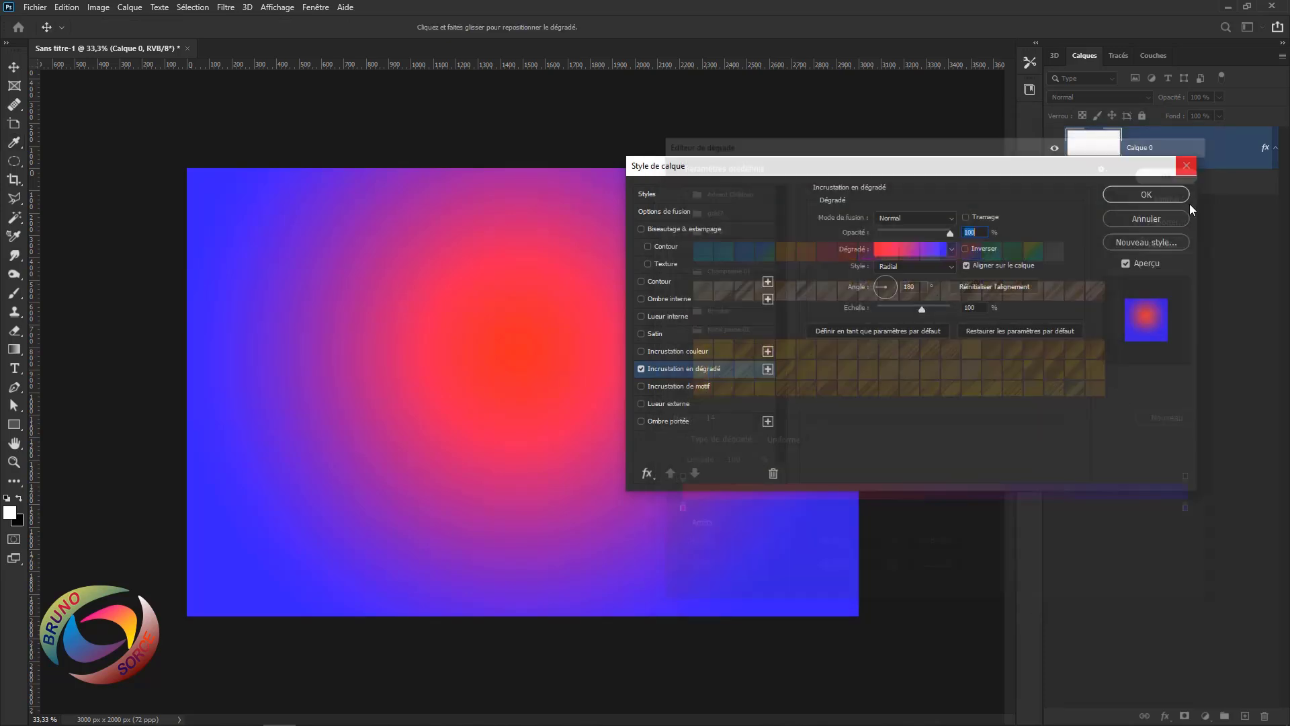
- Try inverting the red-to-blue gradient, and cancel the layer style changes
left_click(963, 250)
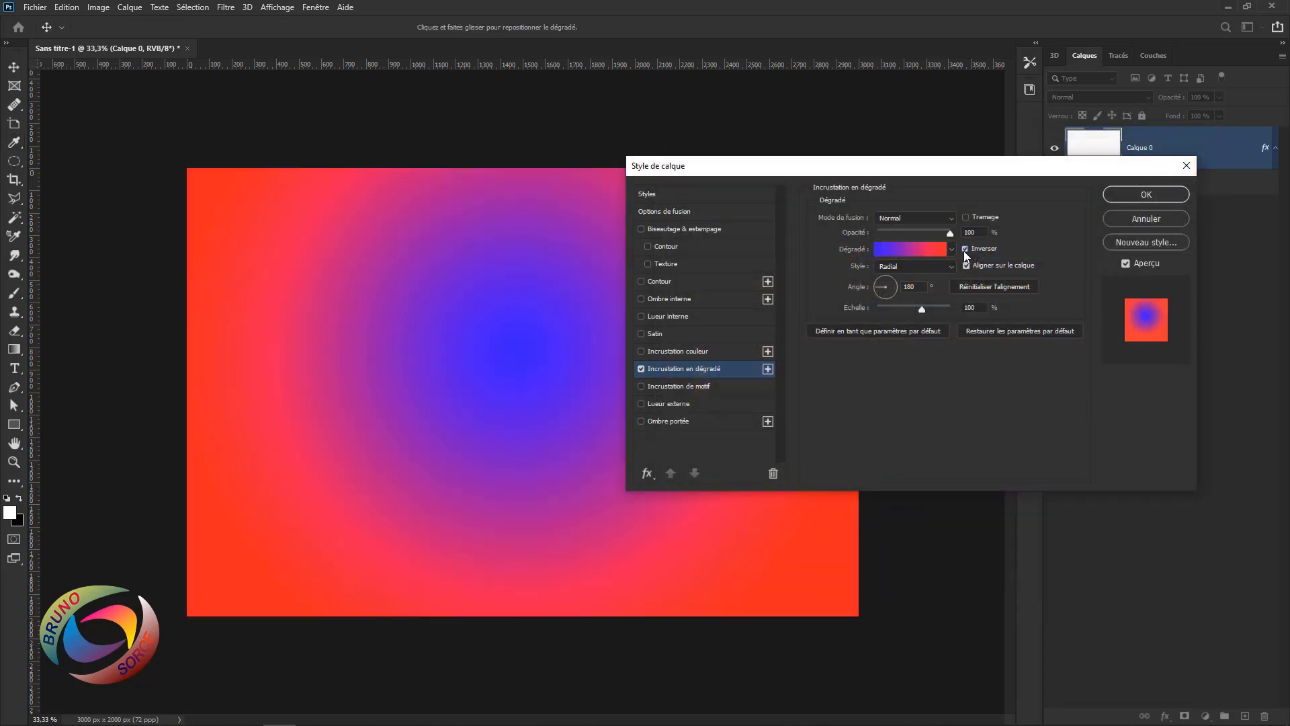
left_click(919, 250)
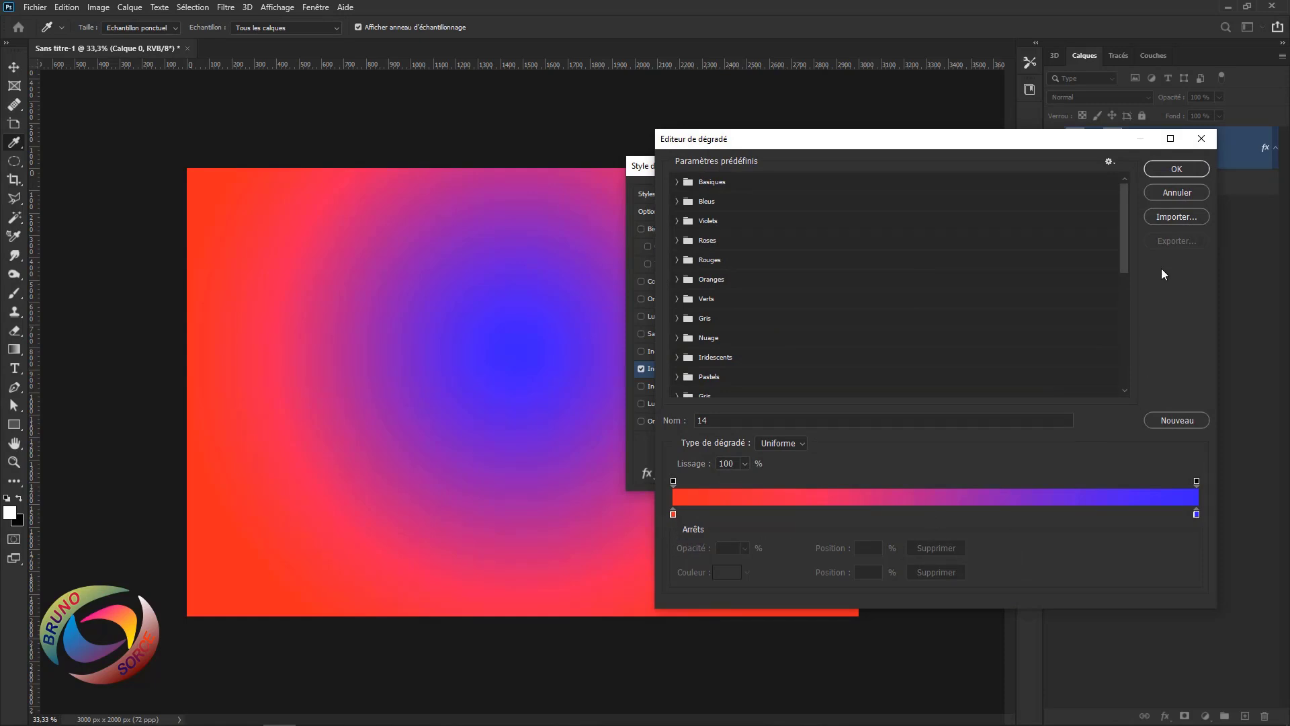
left_click(1167, 192)
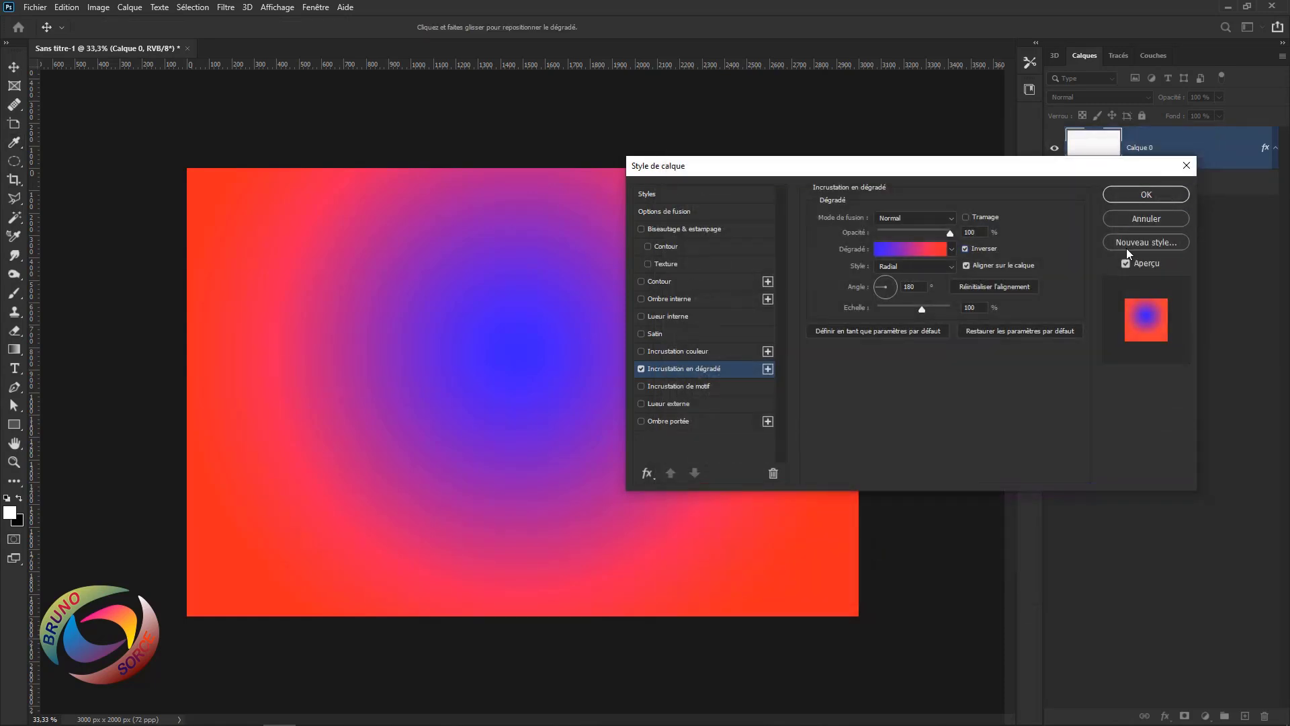
left_click(1136, 220)
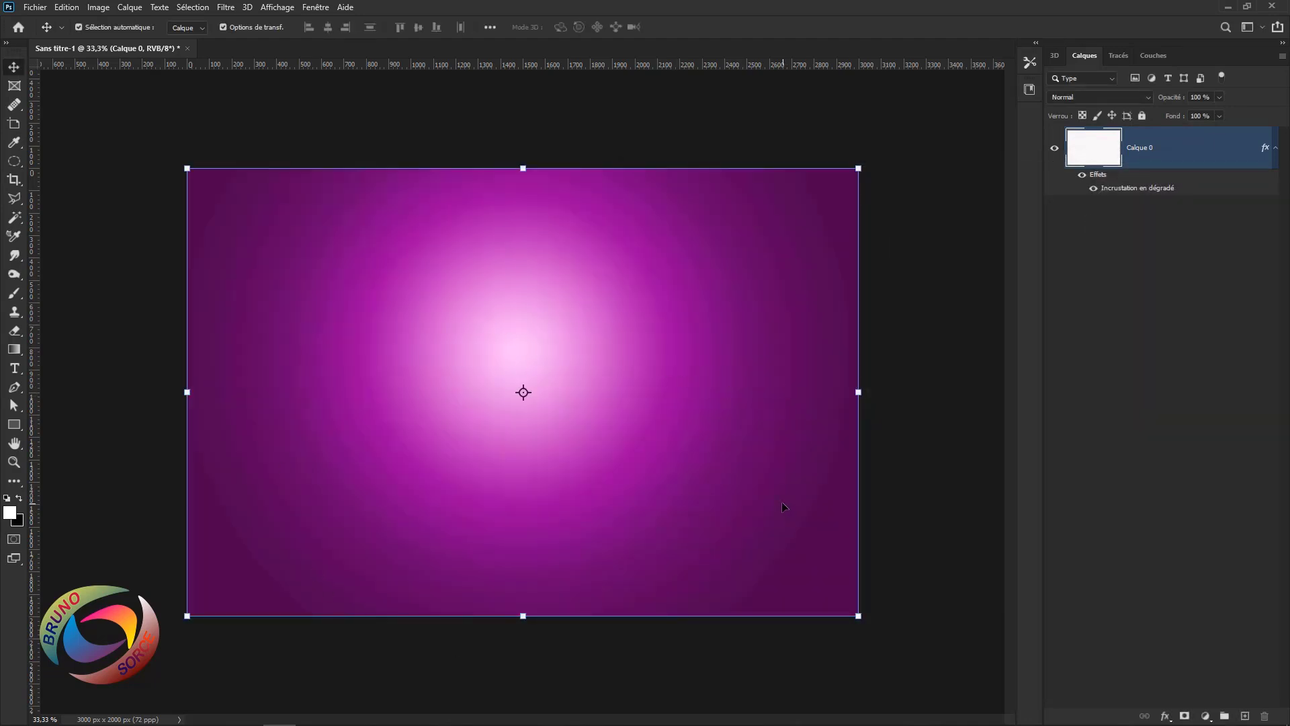
- Select the gradient background layer Calque 0 and add a new empty layer above it
left_click(904, 471)
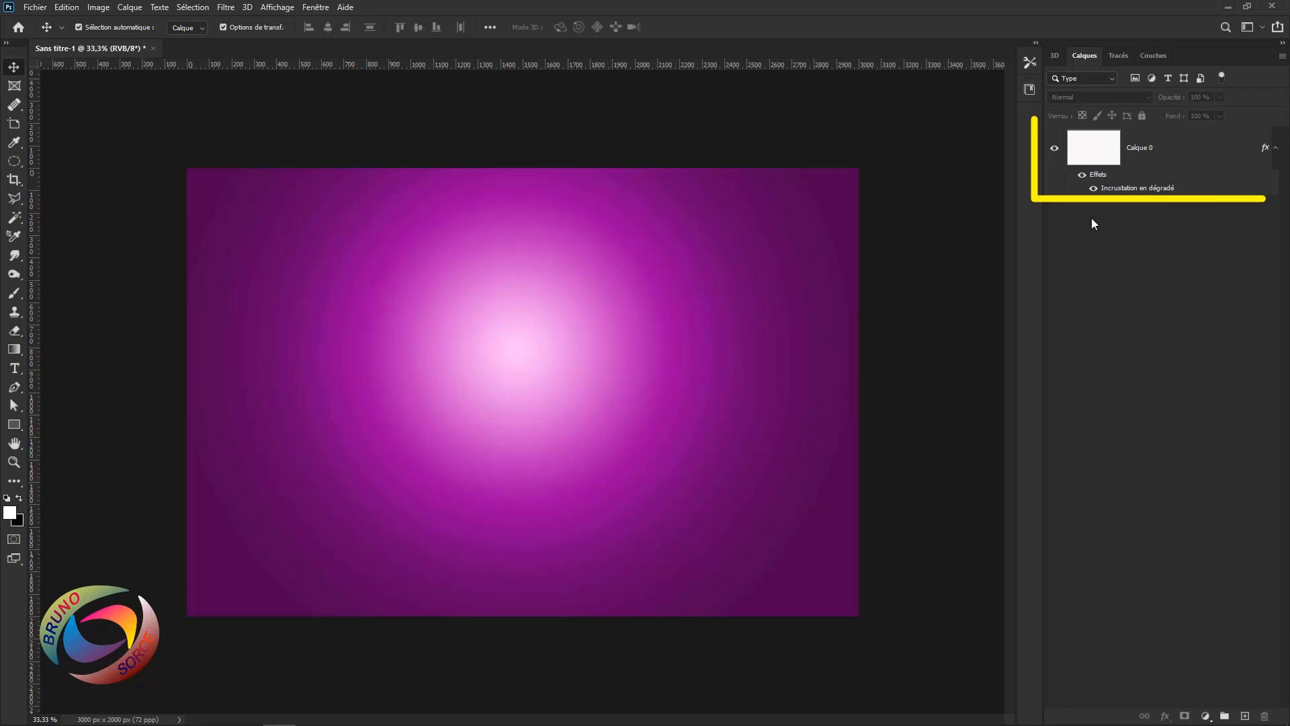
left_click(1181, 160)
left_click(1180, 160)
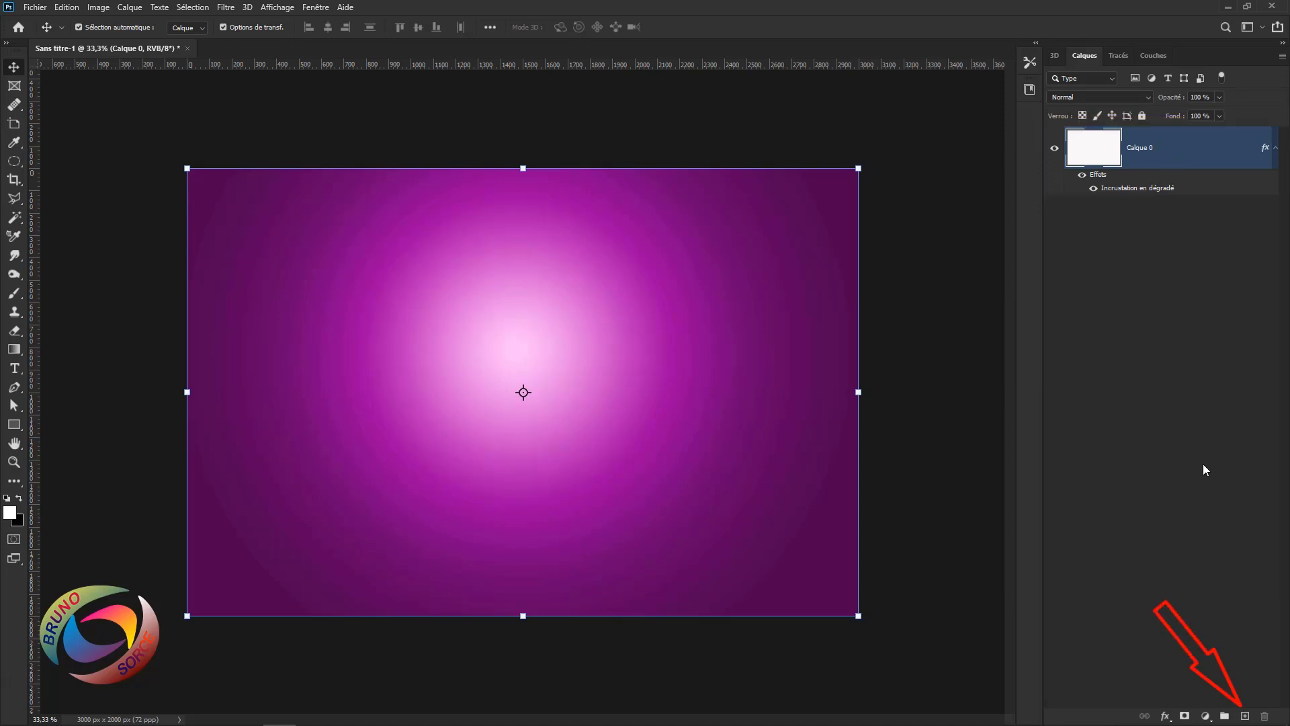
left_click(1245, 717)
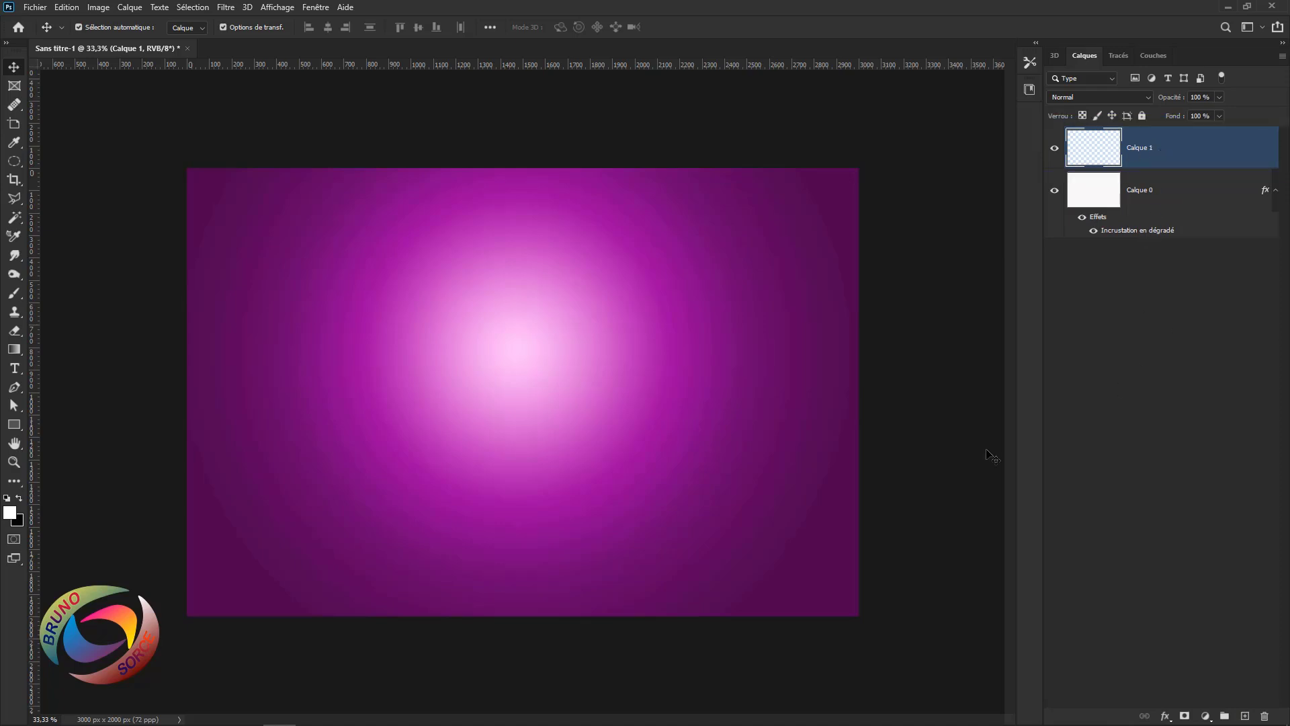
- With the Pen tool in Tracé mode, draw a closed path with a wavy upper edge around the canvas's lower part, extending beyond its side and lower edges
left_click(14, 388)
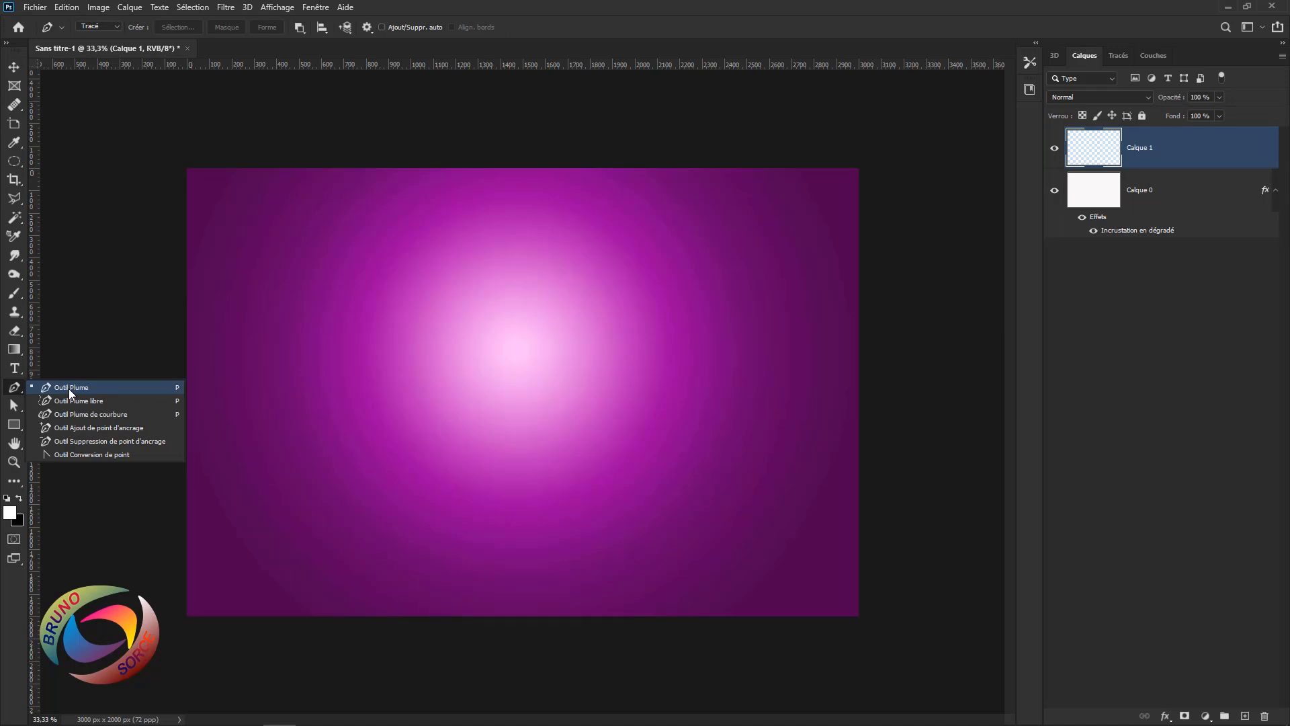
left_click(70, 390)
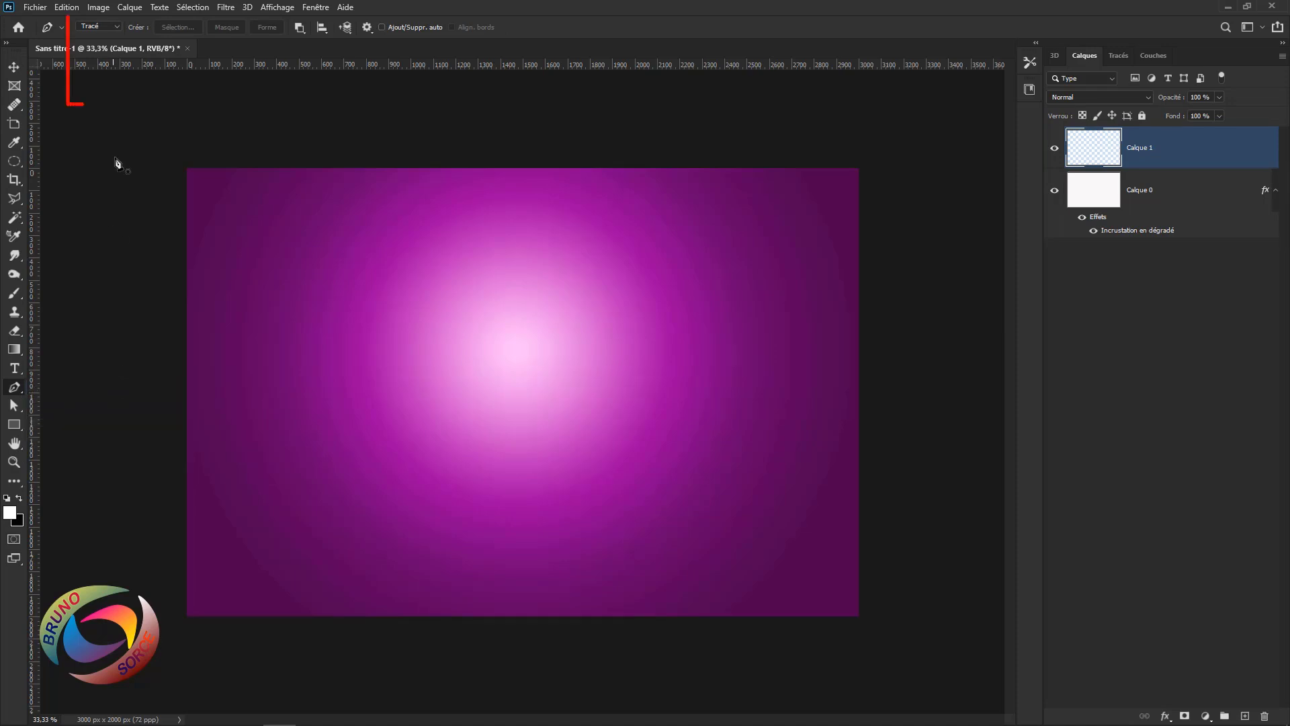
left_click(109, 26)
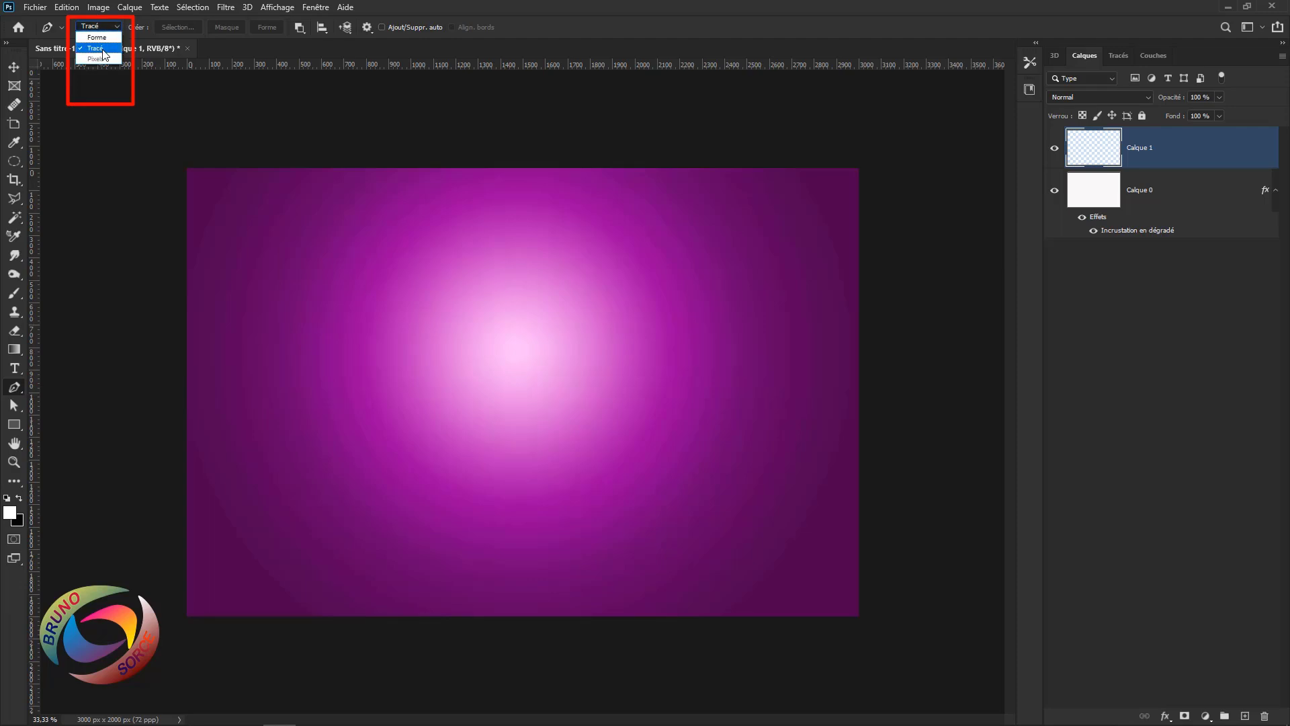
left_click(104, 52)
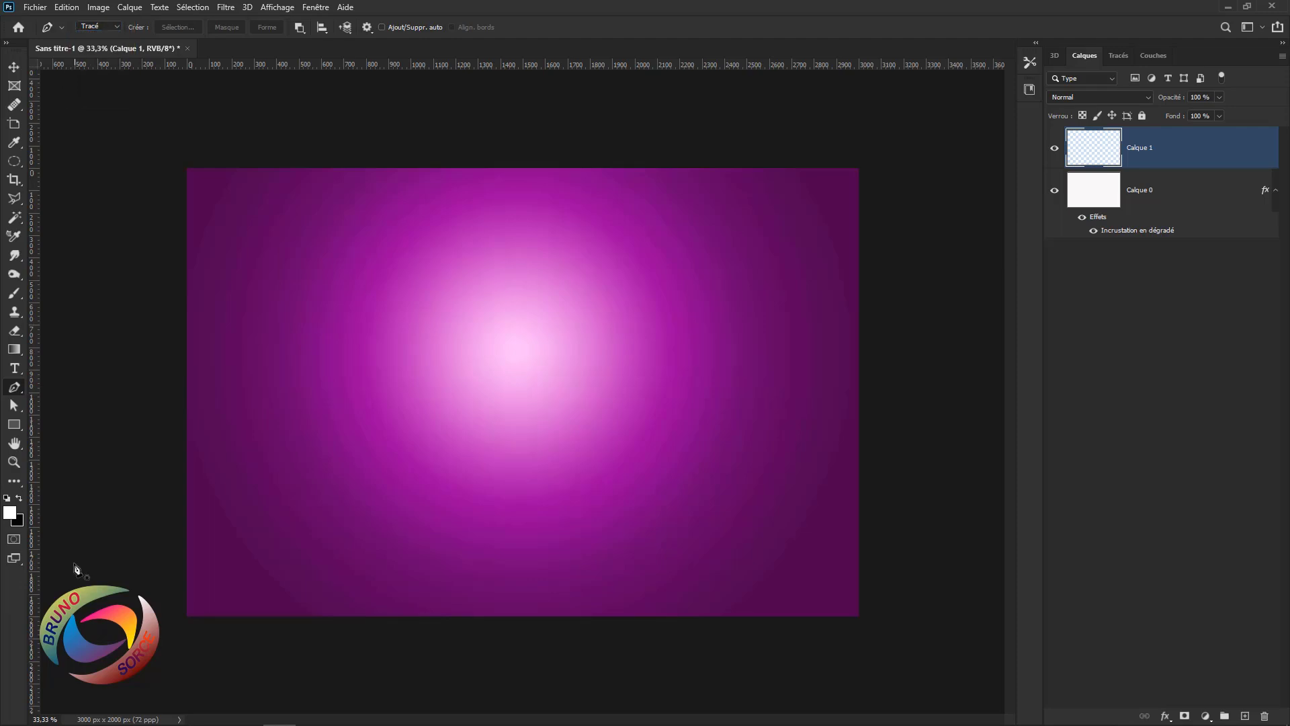
left_click(136, 480)
left_click(454, 473)
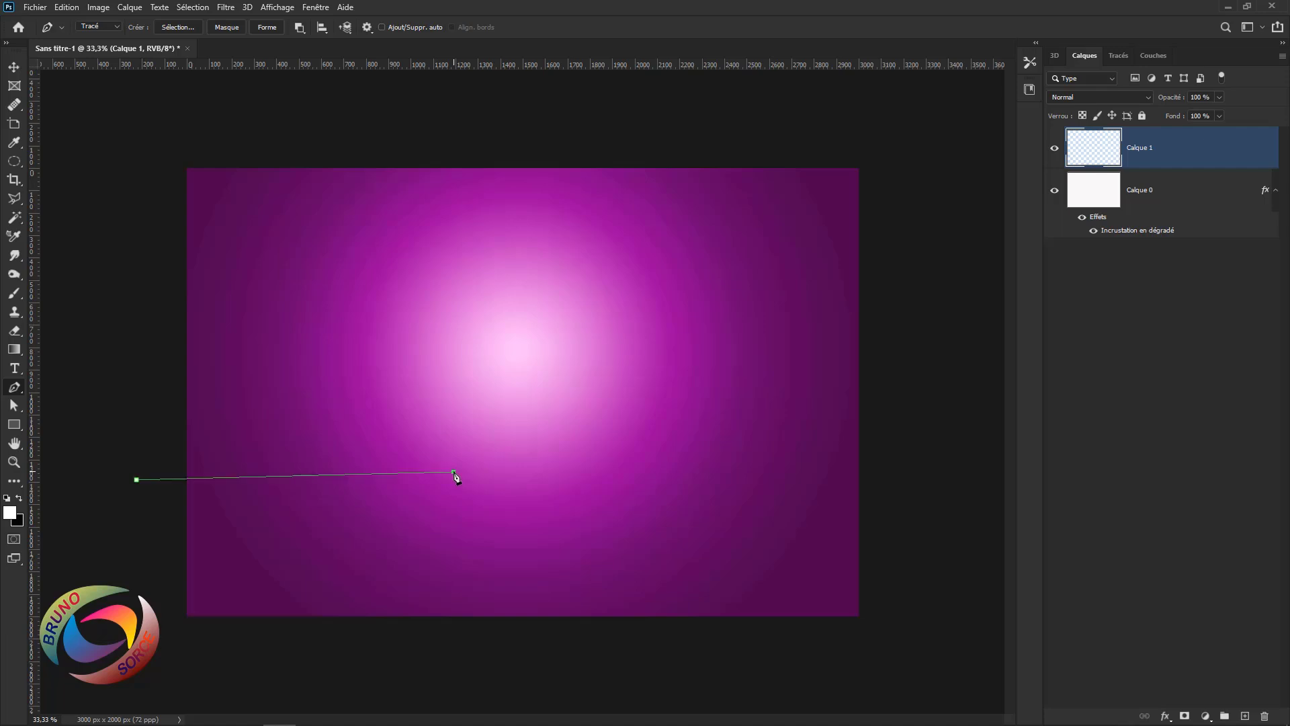
left_click_drag(474, 473, 598, 564)
left_click(939, 420)
left_click(946, 682)
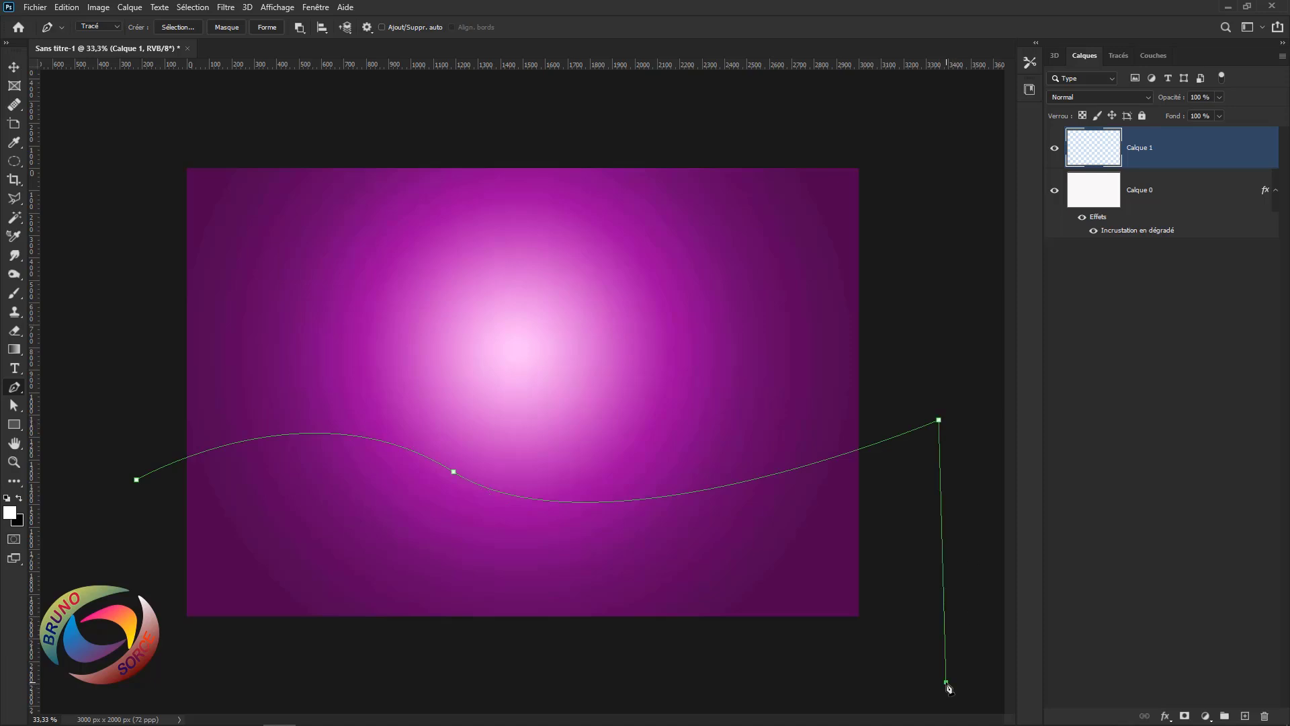
left_click(100, 667)
left_click(137, 481)
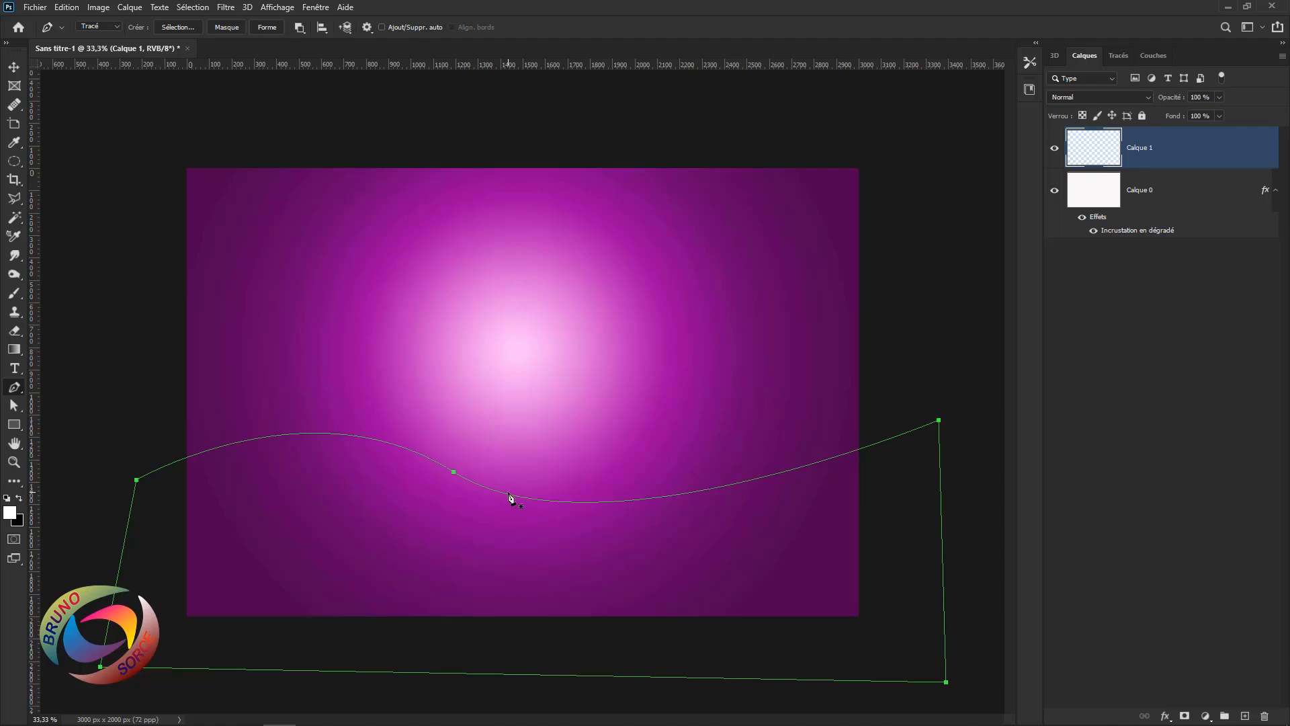
- Move the whole wavy path slightly lower on the canvas with the Path Selection tool
scroll(512, 521, "down", 1)
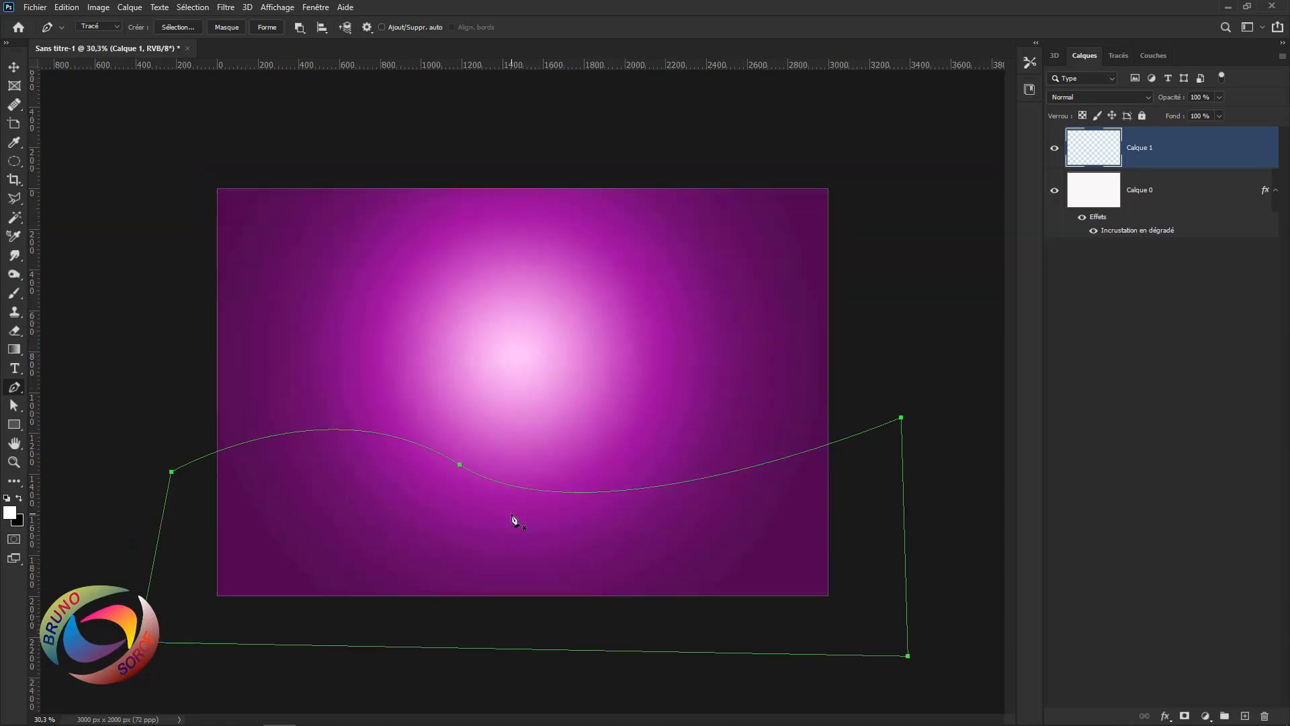
scroll(510, 520, "down", 1)
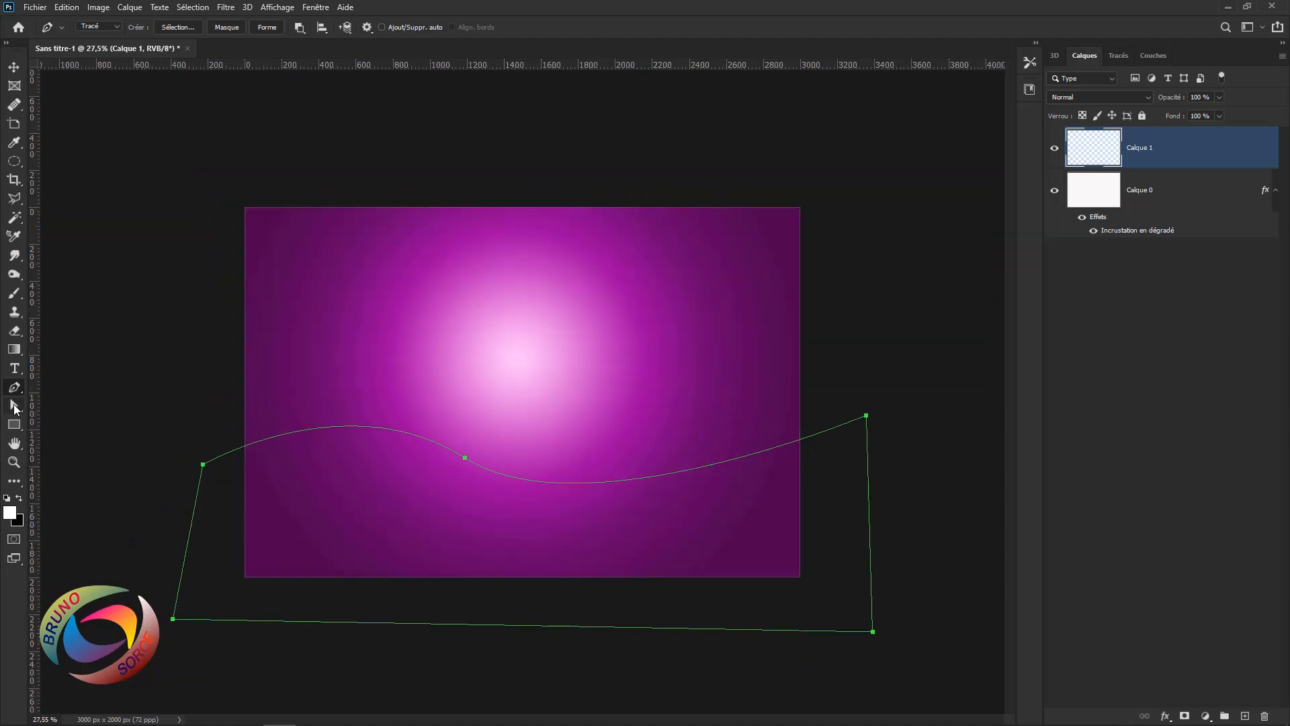
left_click(14, 407)
right_click(13, 406)
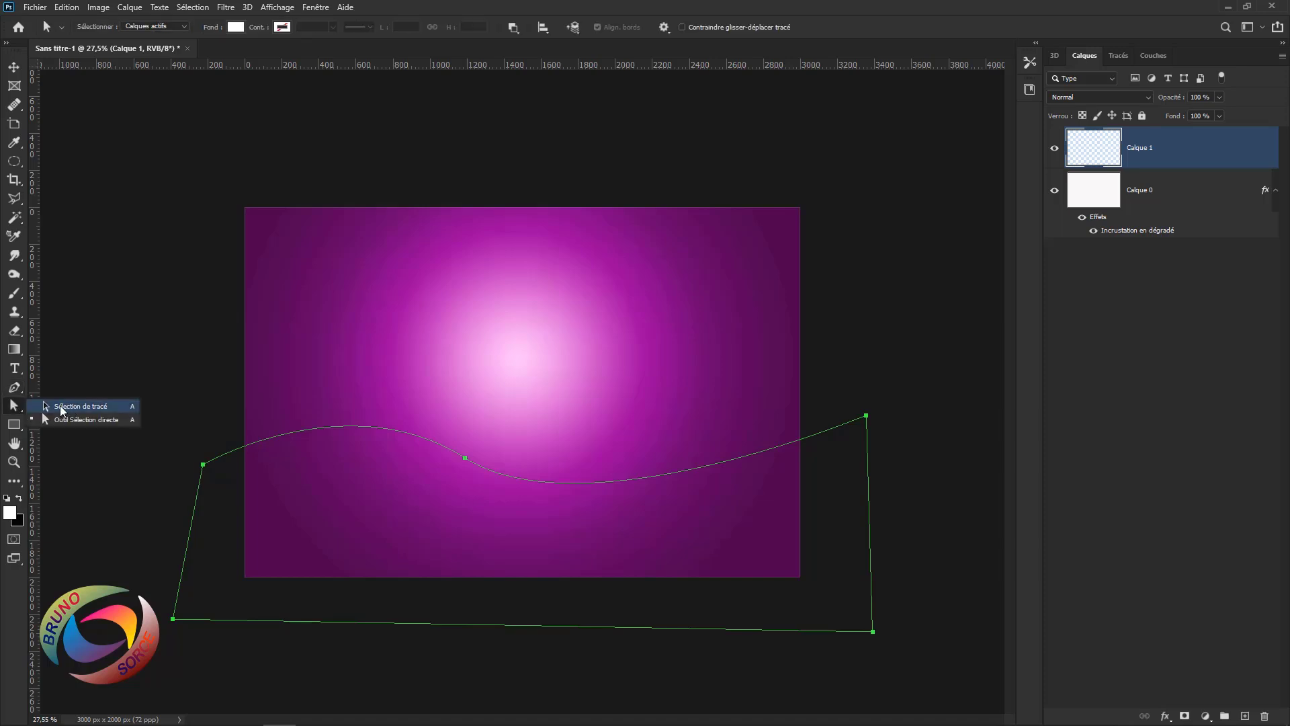
left_click(59, 407)
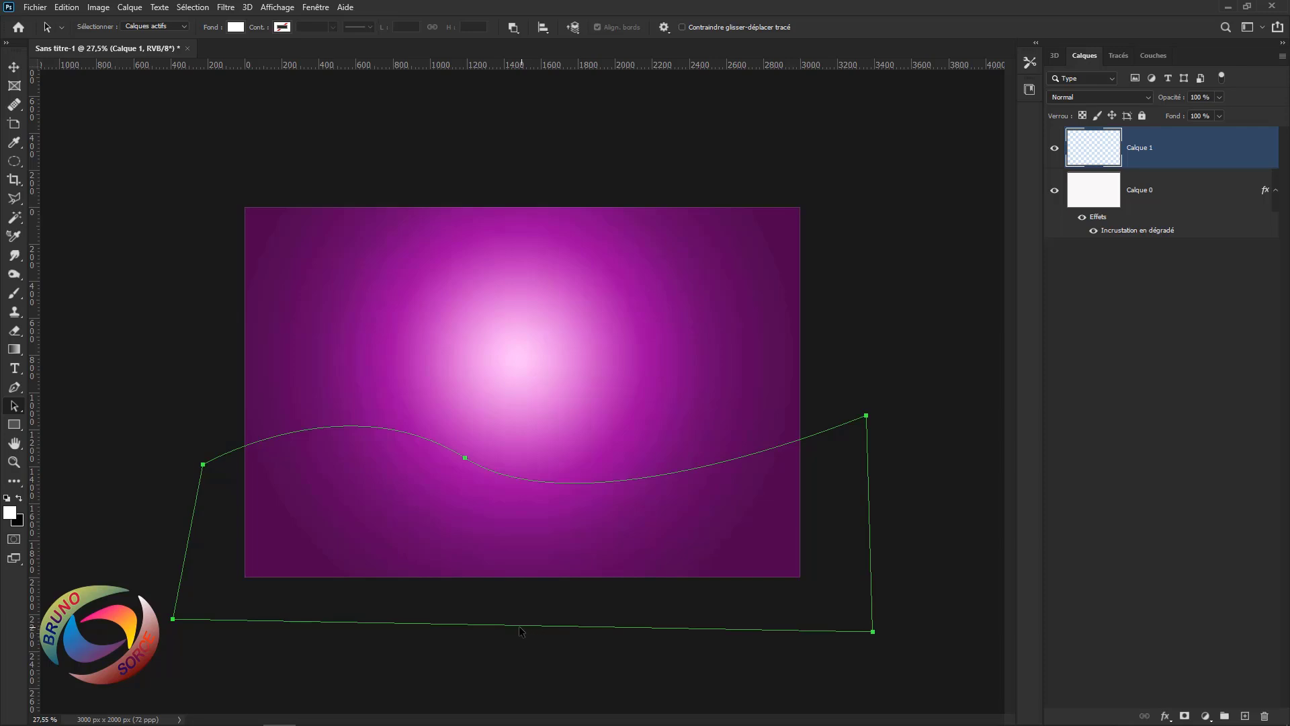
left_click_drag(500, 630, 476, 669)
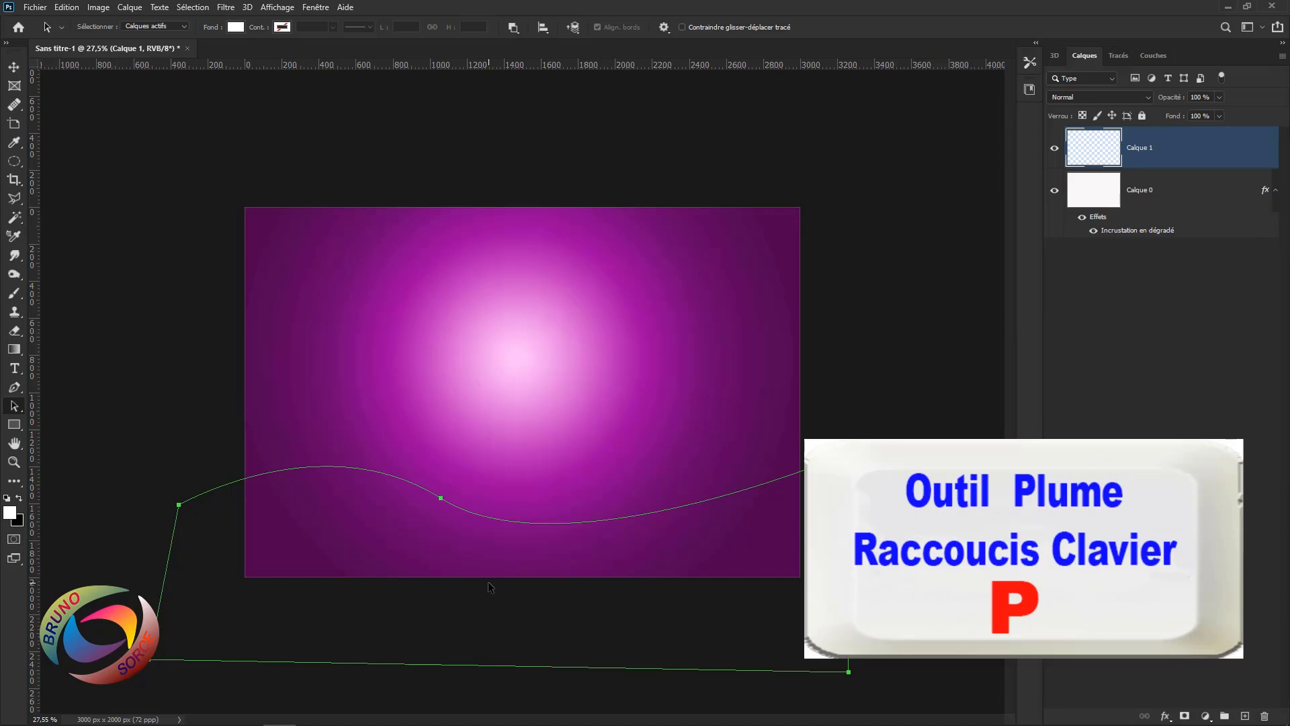
- Convert the path into a new selection with a 0-pixel feather radius and Lissé enabled
key("p")
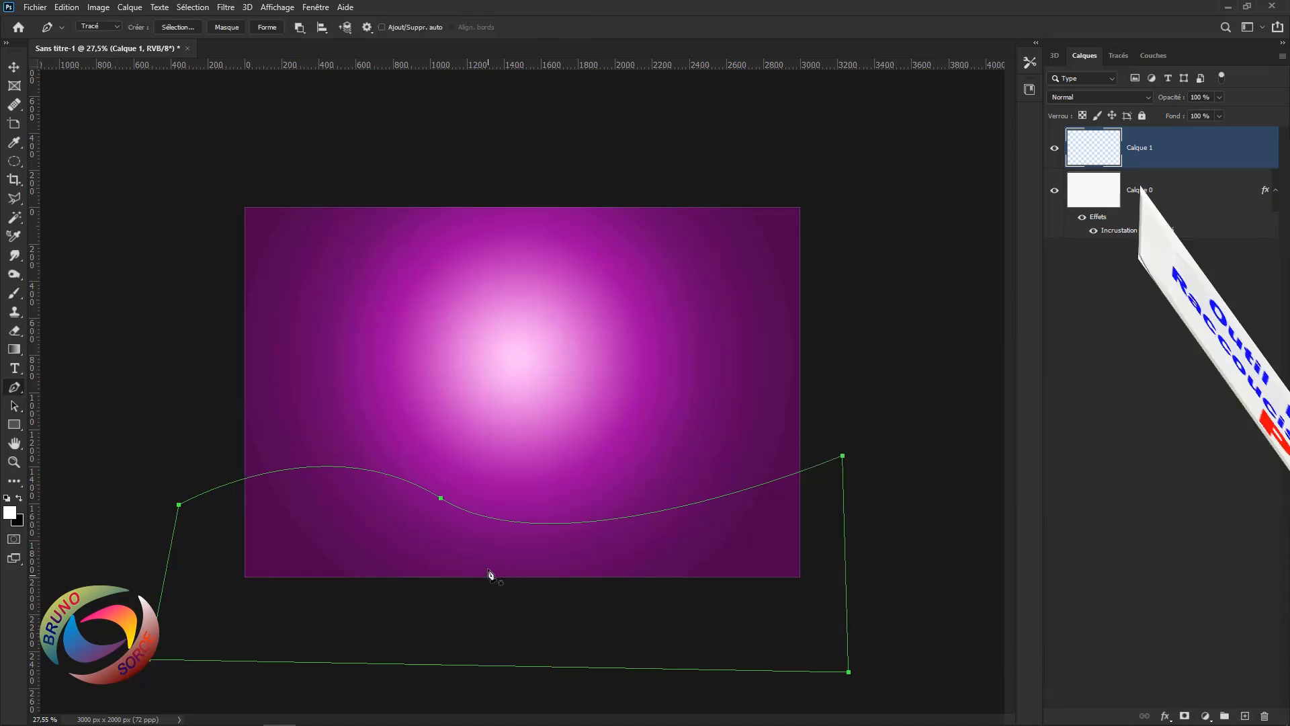
right_click(490, 547)
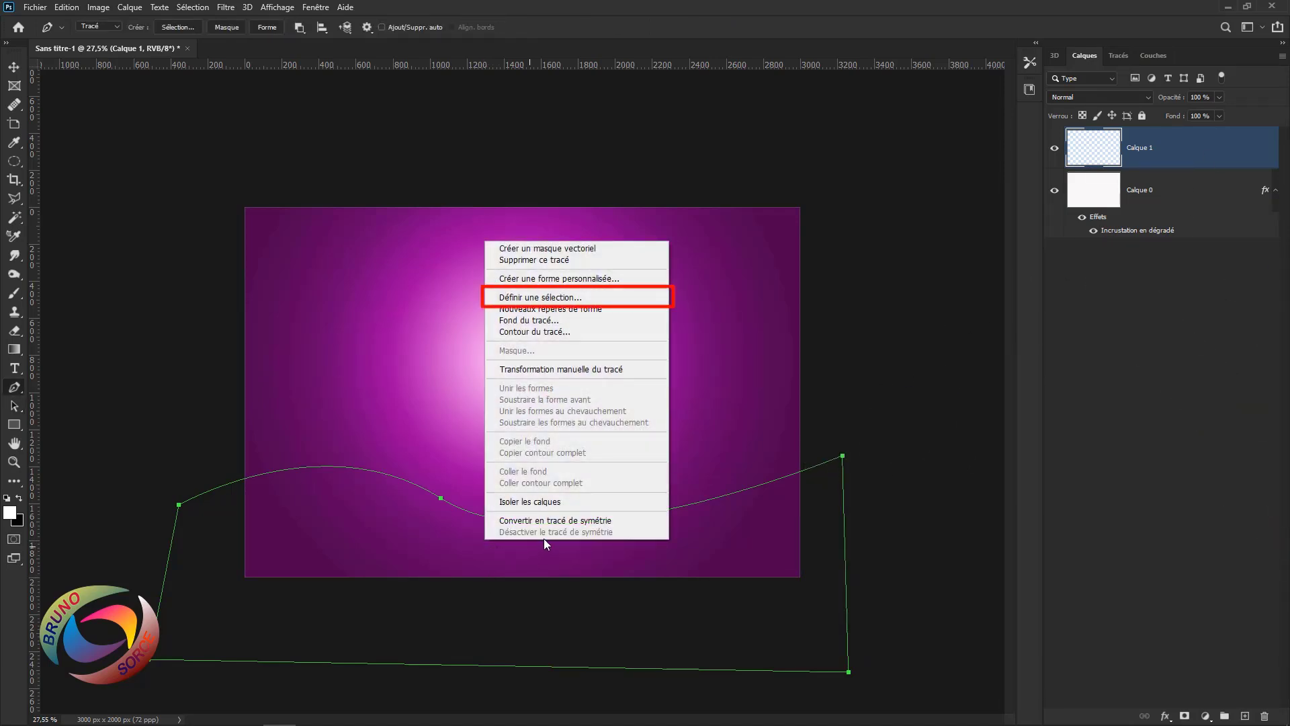
left_click(550, 299)
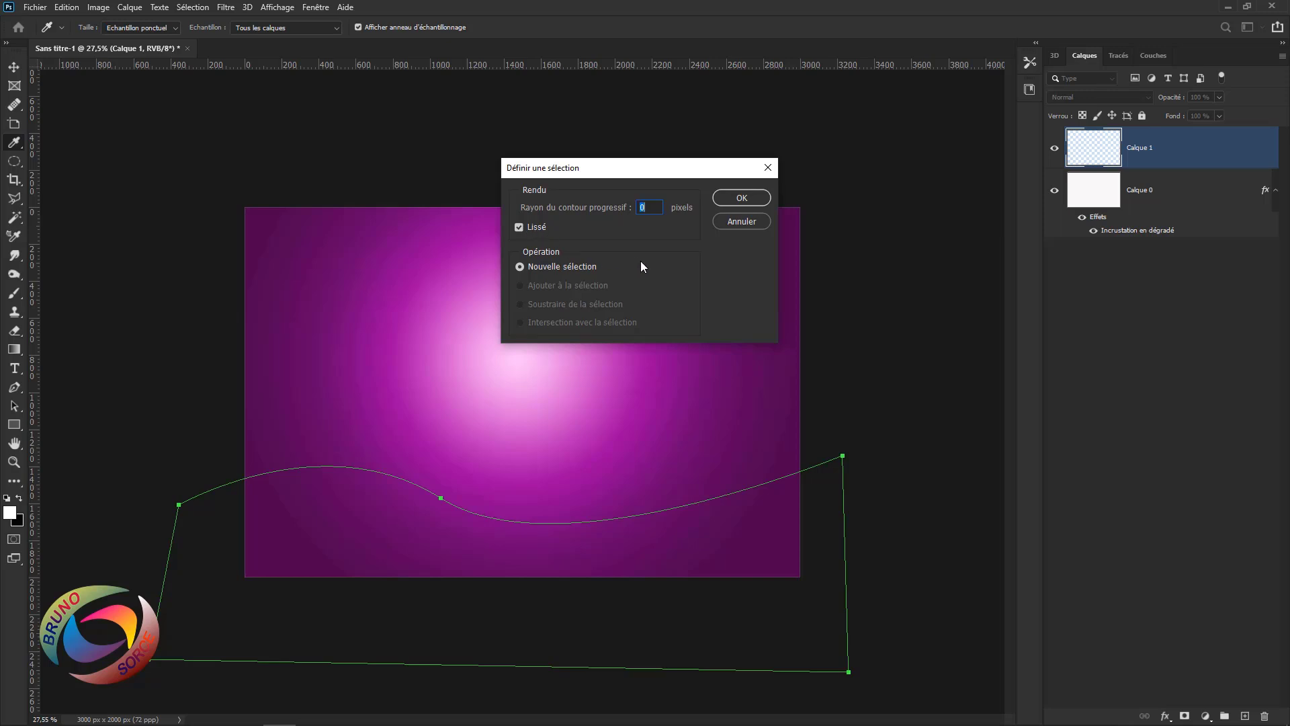
left_click(757, 198)
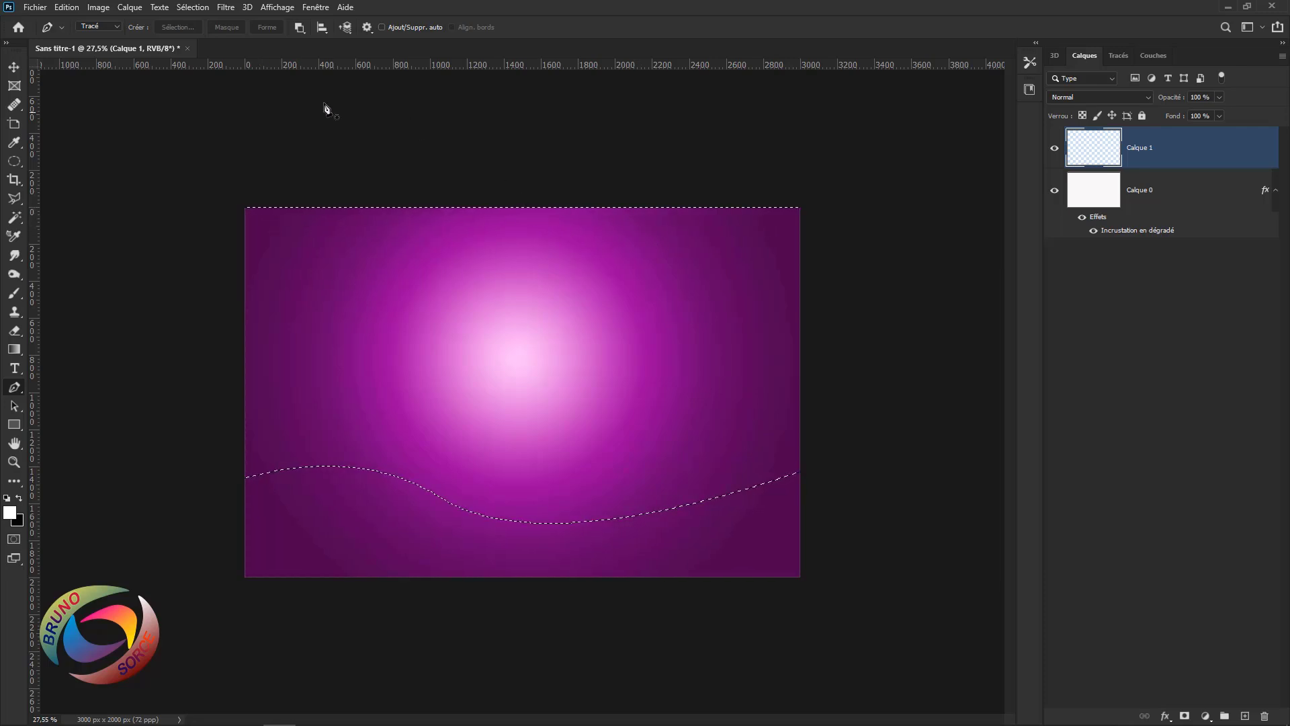
- Invert the selection to cover the area below the wave and fill it with white on Calque 1
left_click(193, 7)
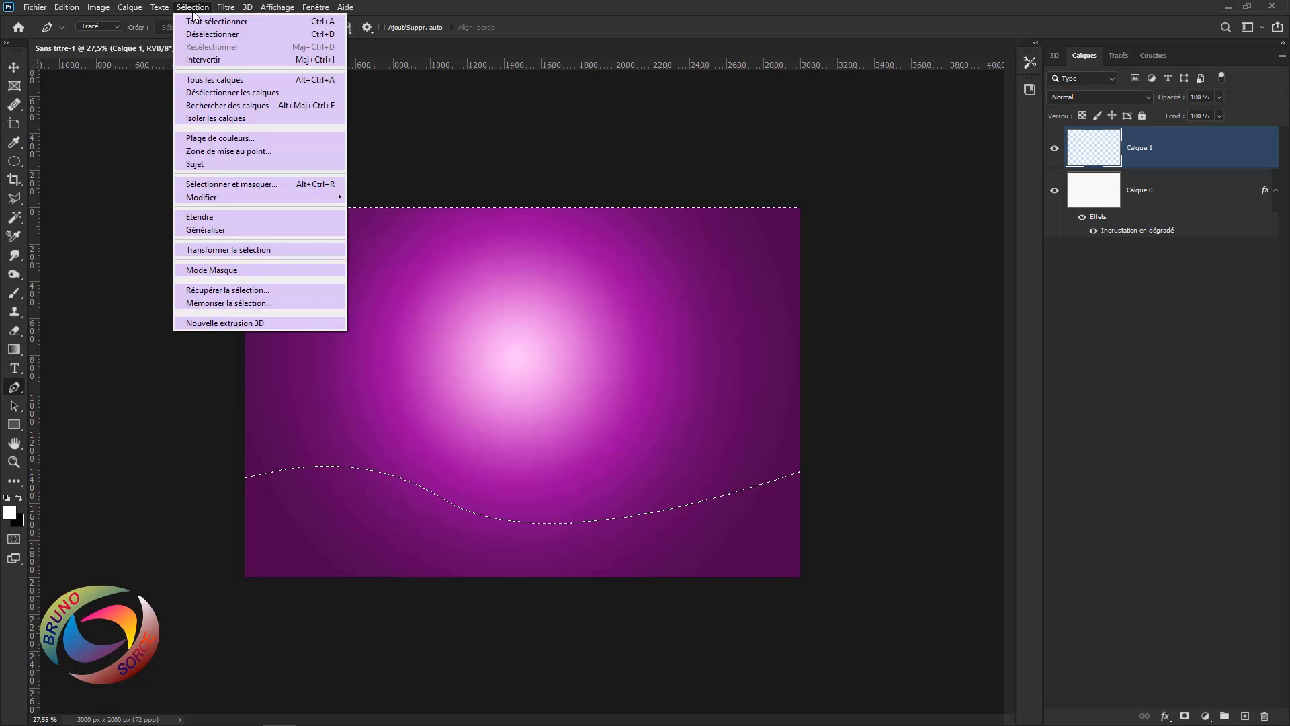
left_click(198, 60)
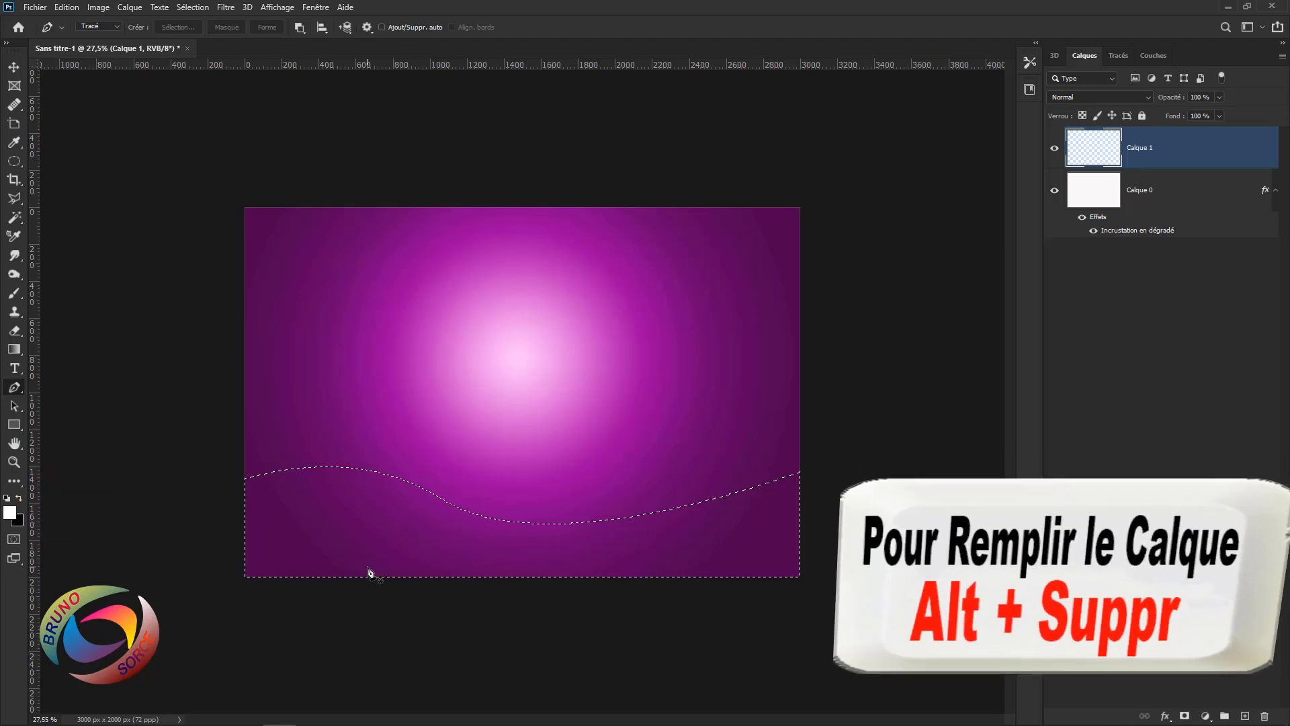
key("alt+Delete")
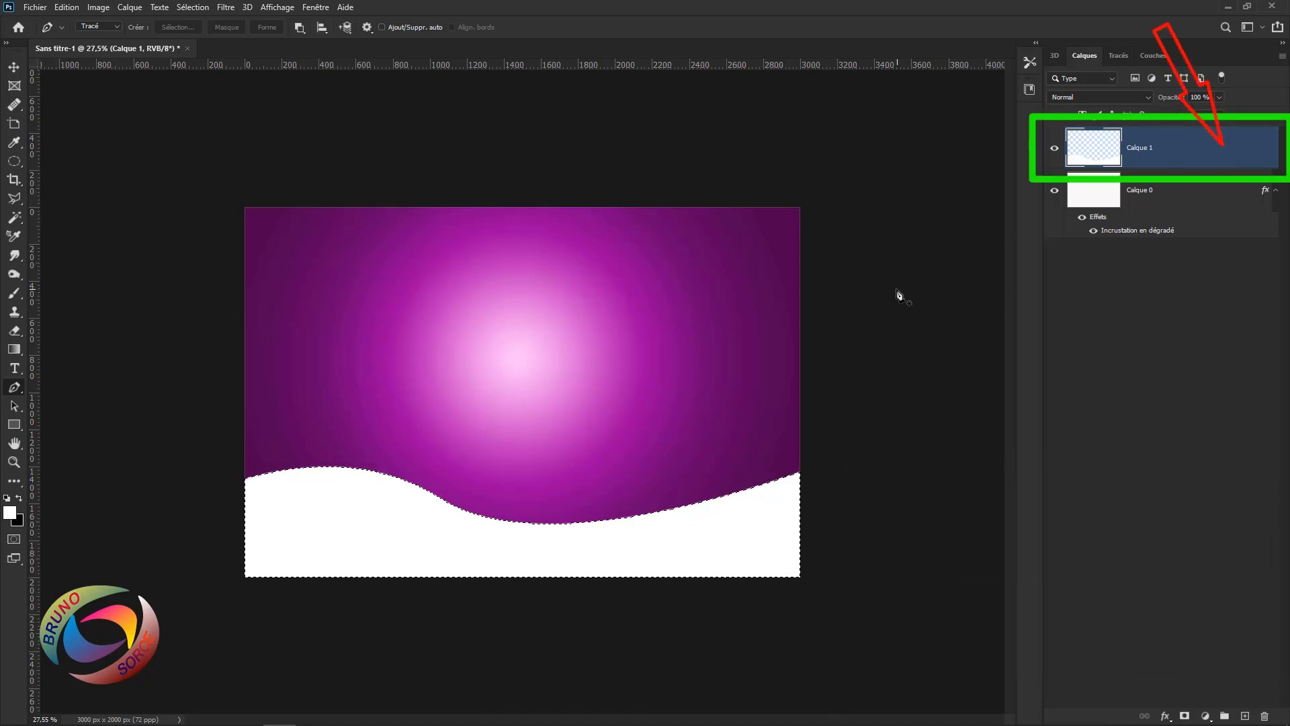
- Add a gradient overlay to Calque 1 with Linéaire style, a 90° angle and Inverser enabled, and shift the gradient lower in the hill
scroll(901, 296, "up", 1)
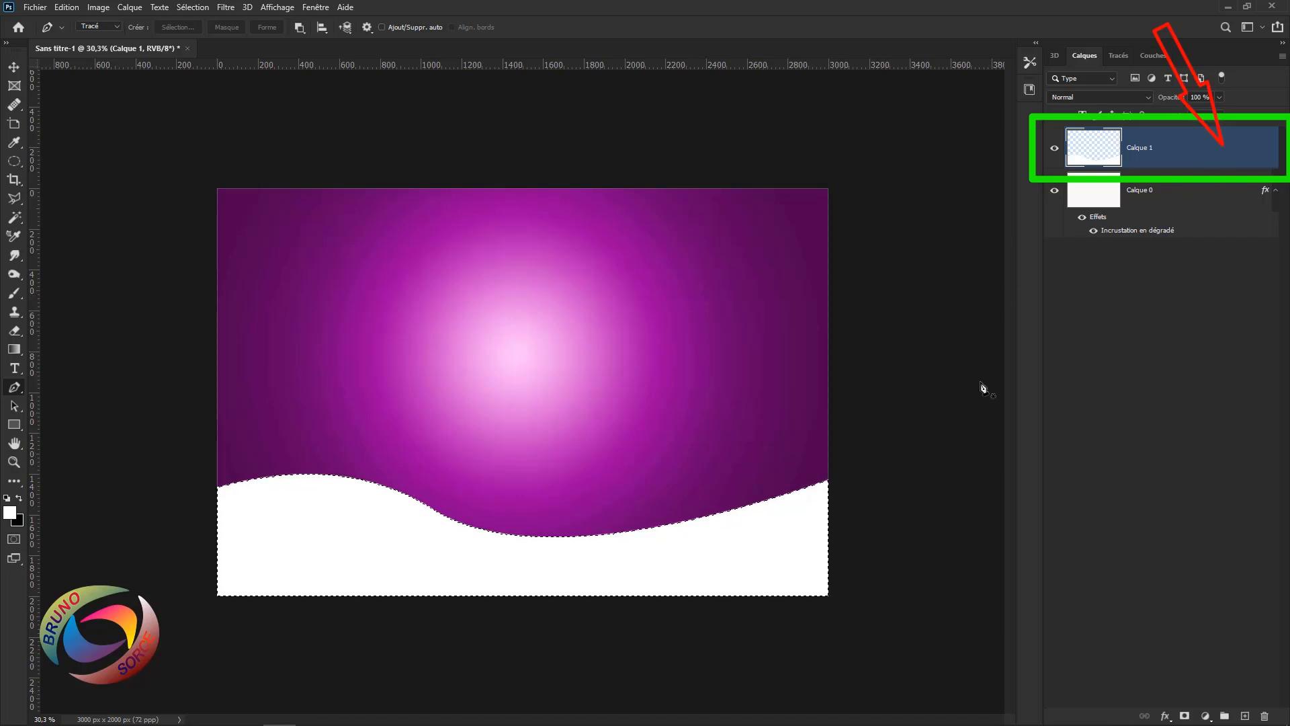
double_click(1249, 156)
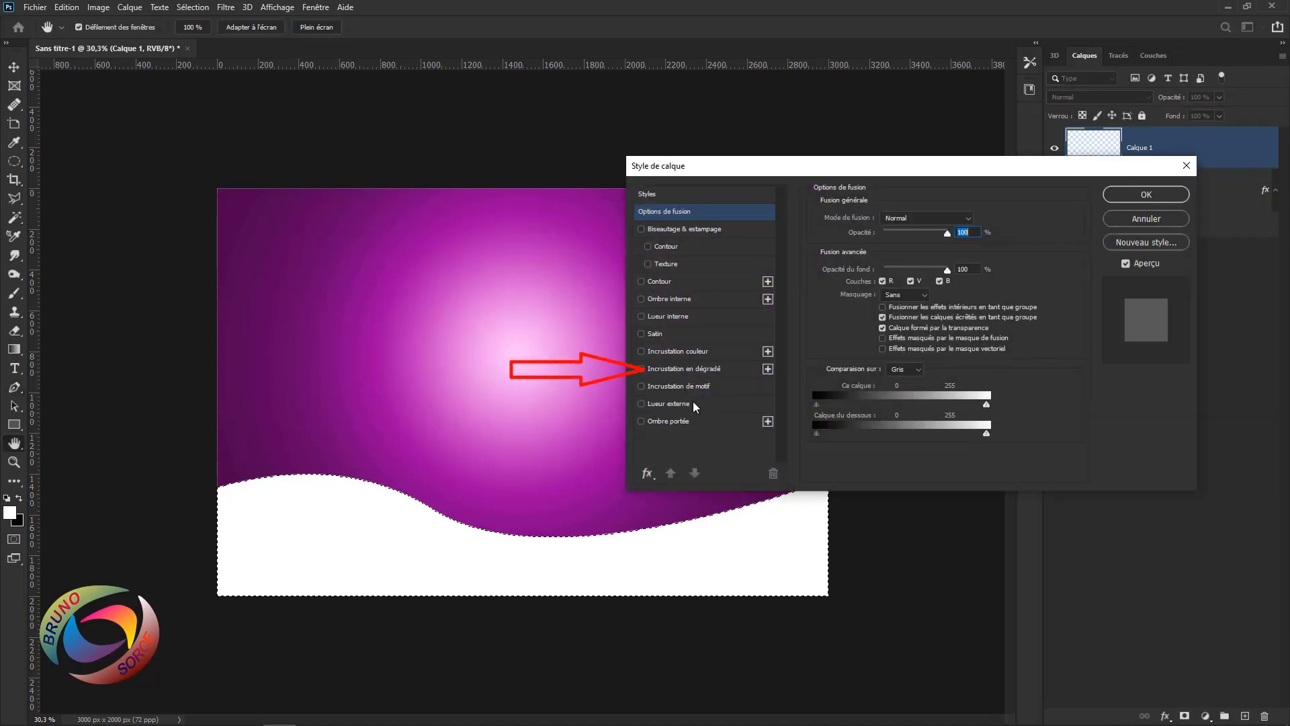
left_click(651, 370)
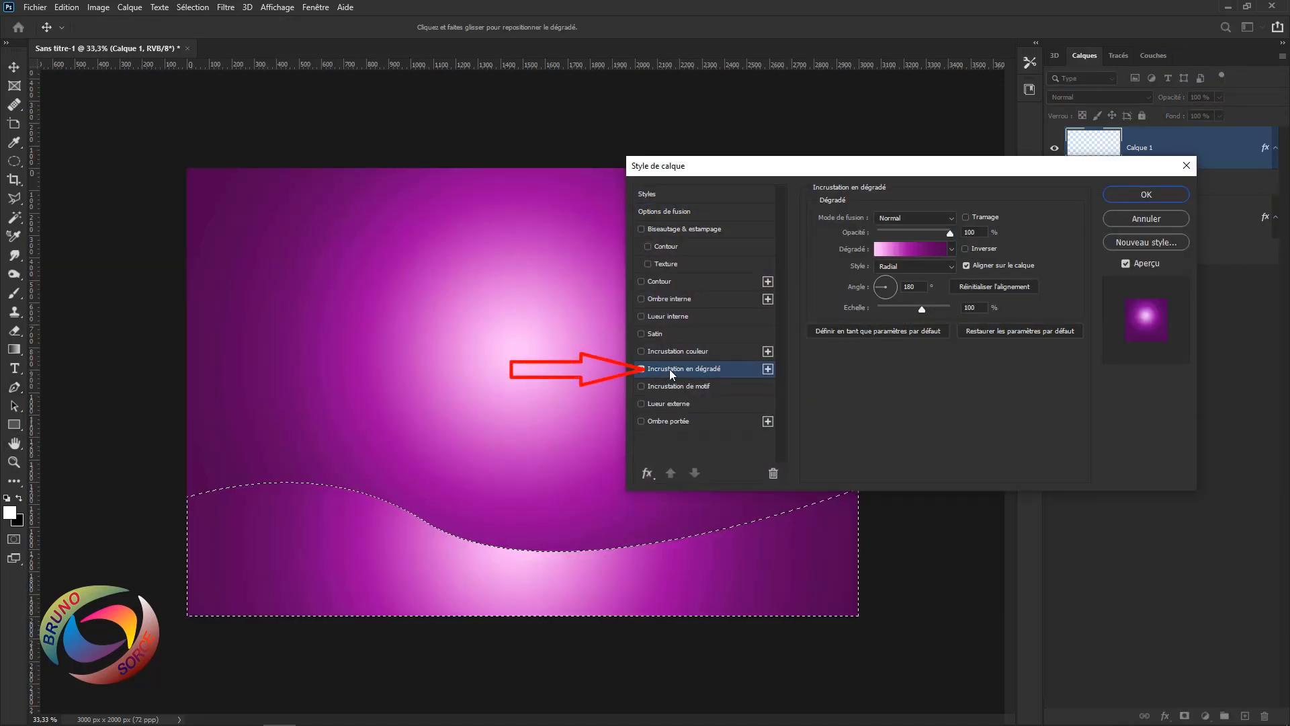
left_click(897, 267)
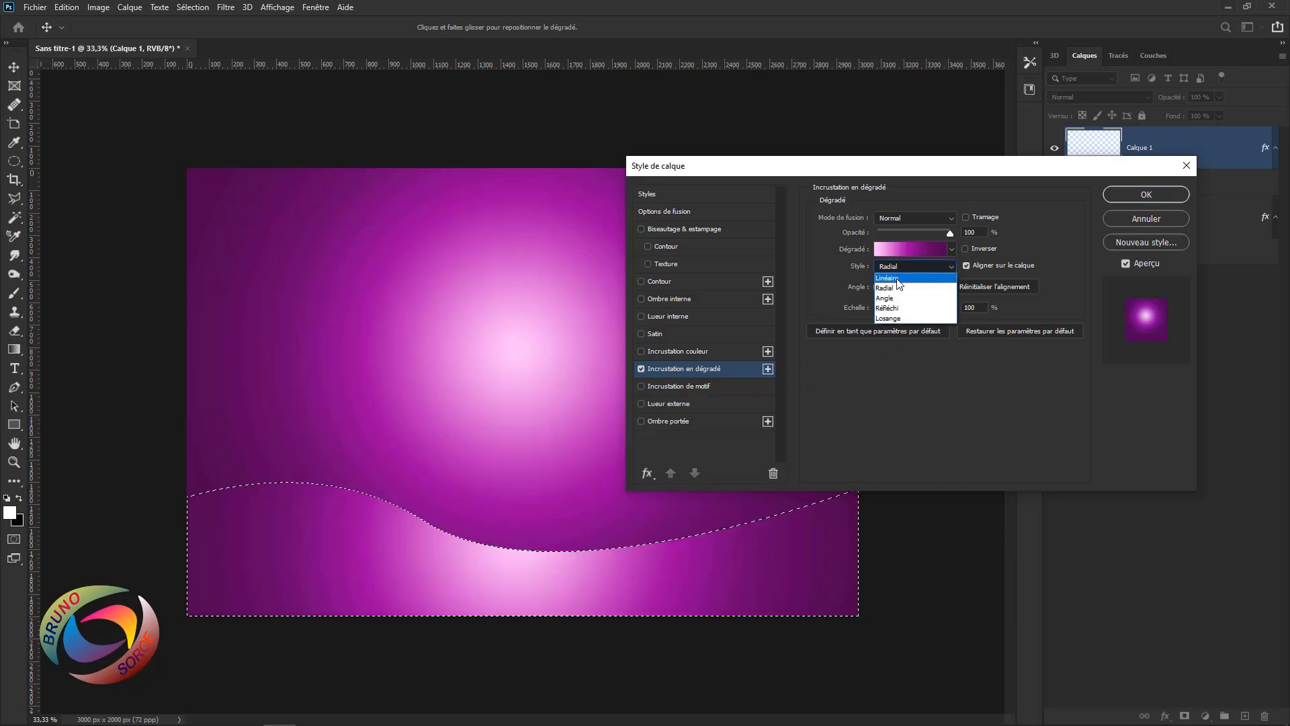
left_click(896, 279)
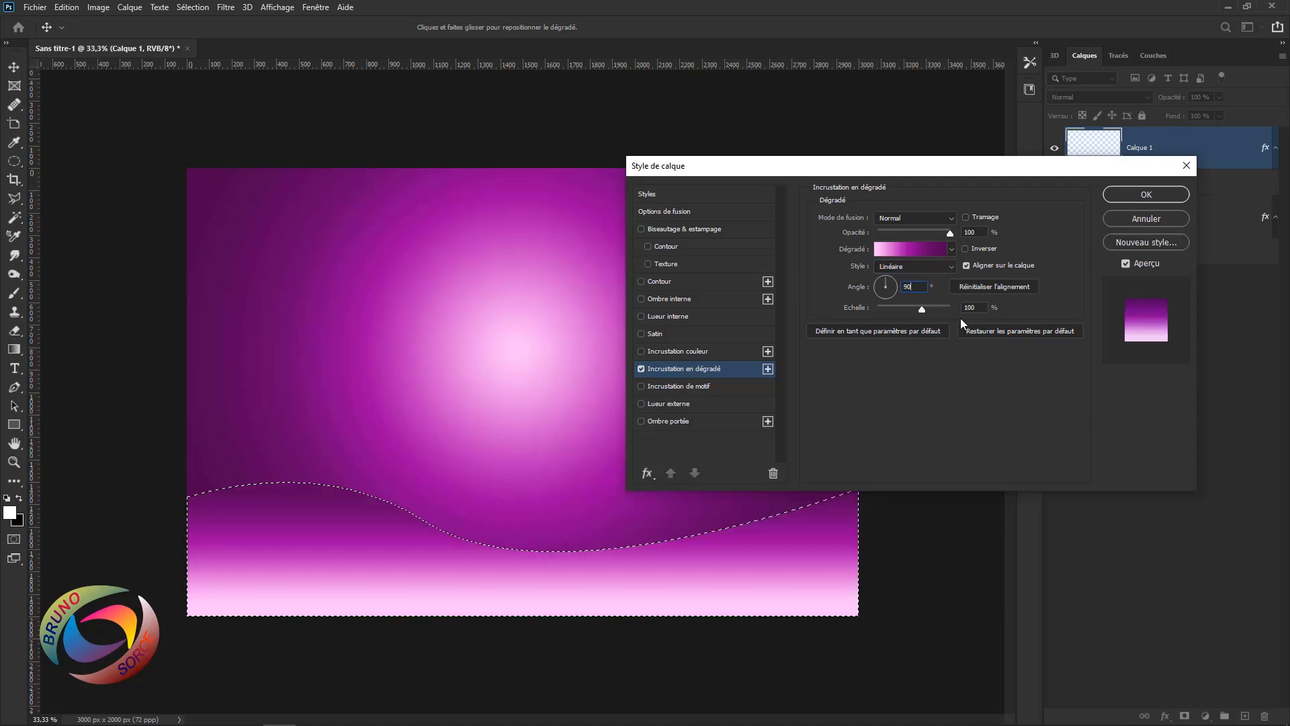
left_click(967, 249)
left_click_drag(555, 535, 521, 625)
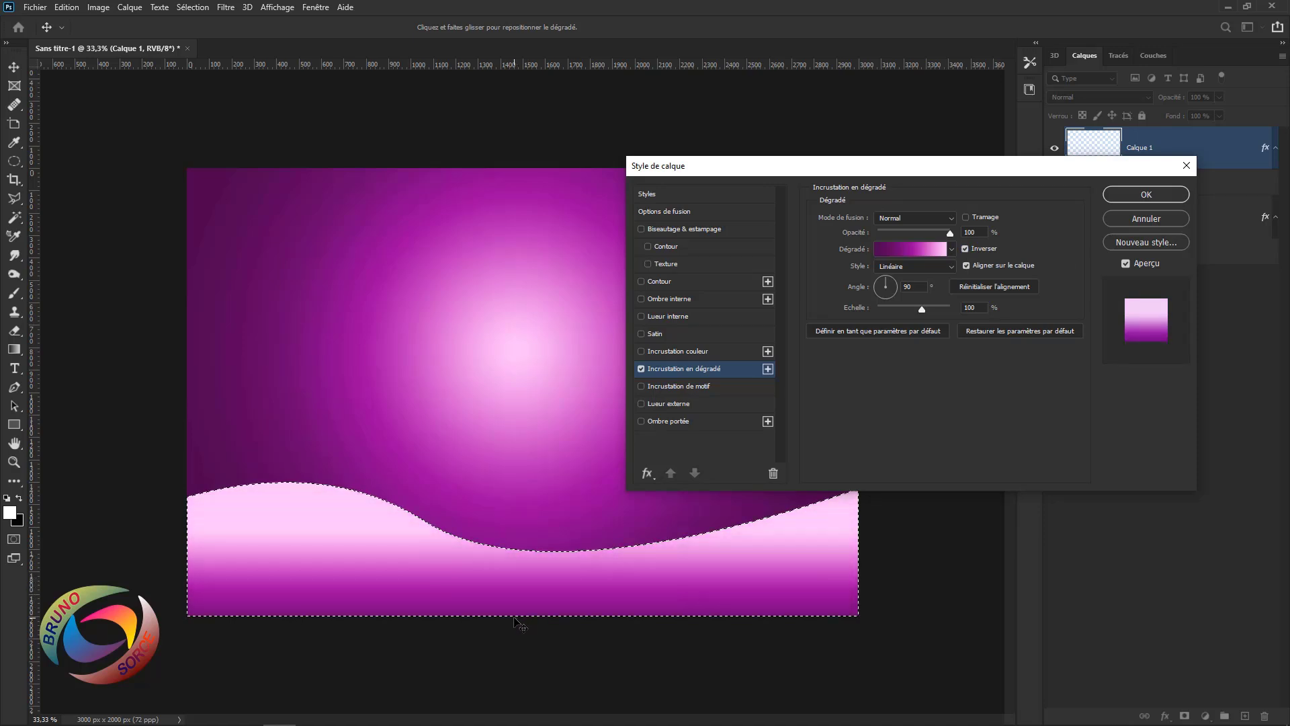
- Edit the hill's gradient by deleting the dark purple end stop and moving the middle purple stop to the 99% position
left_click(898, 249)
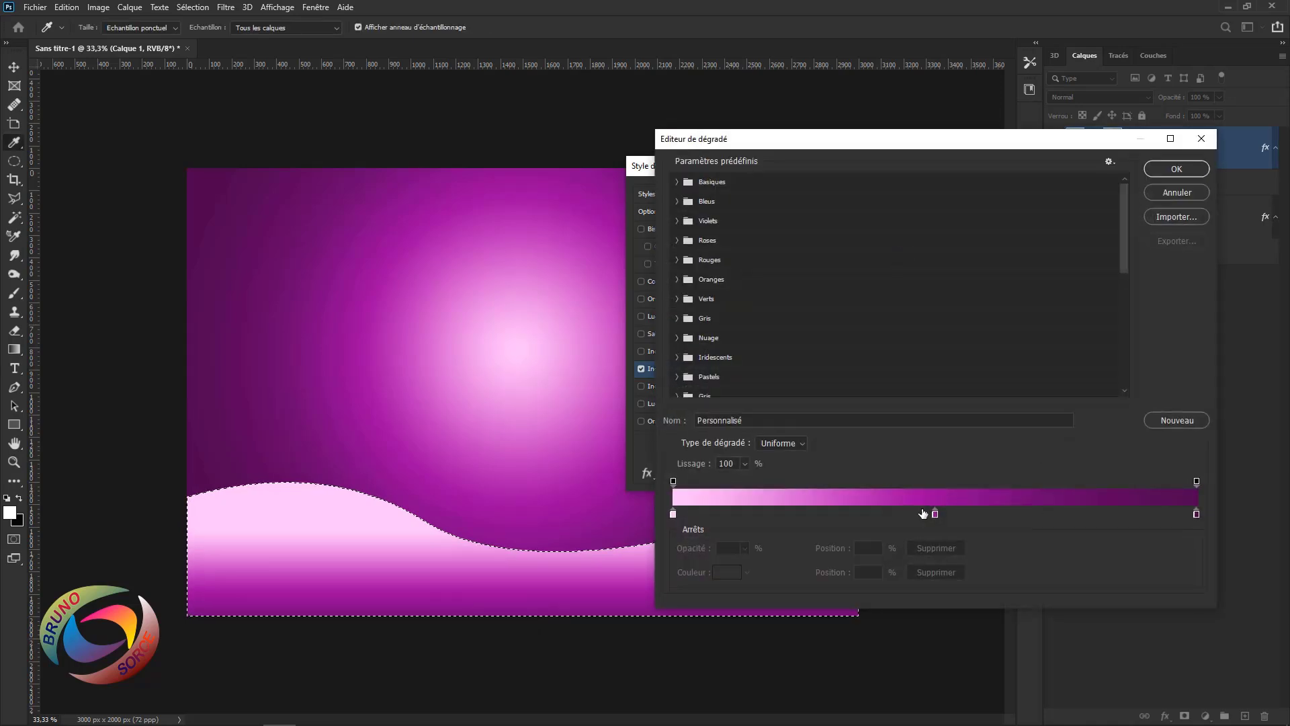
left_click(1196, 513)
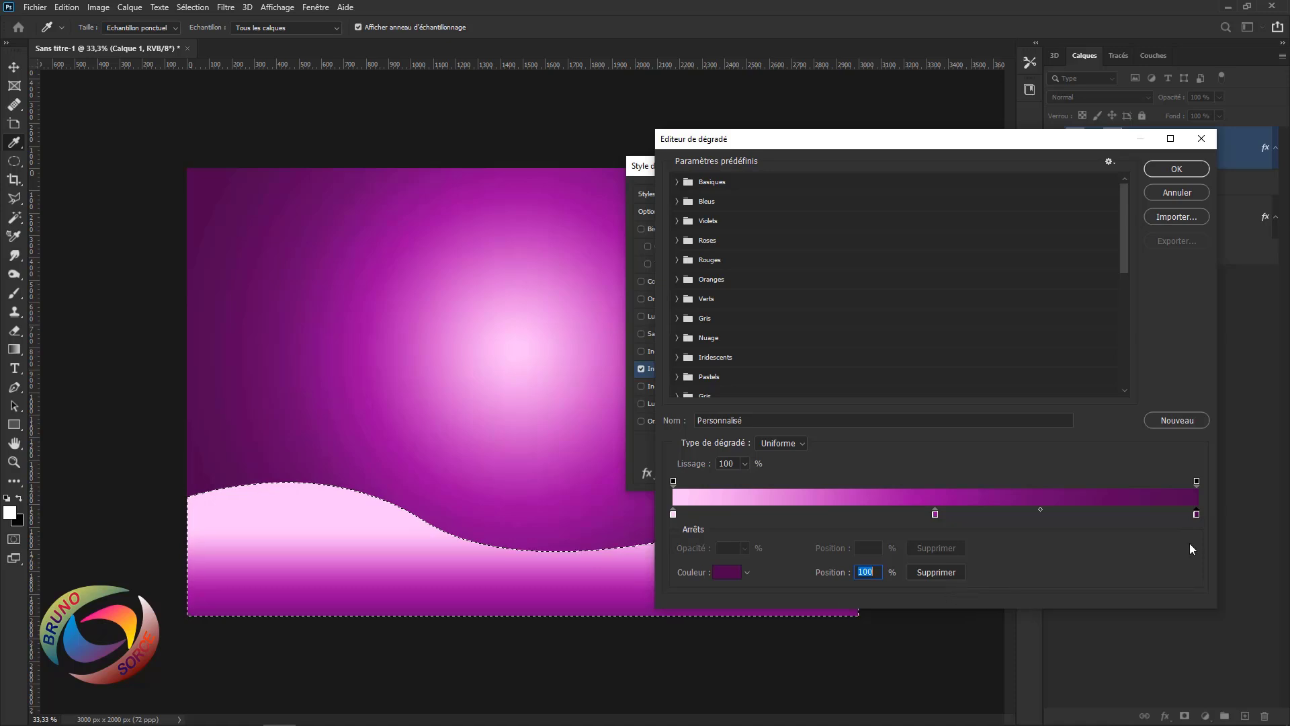
left_click(938, 574)
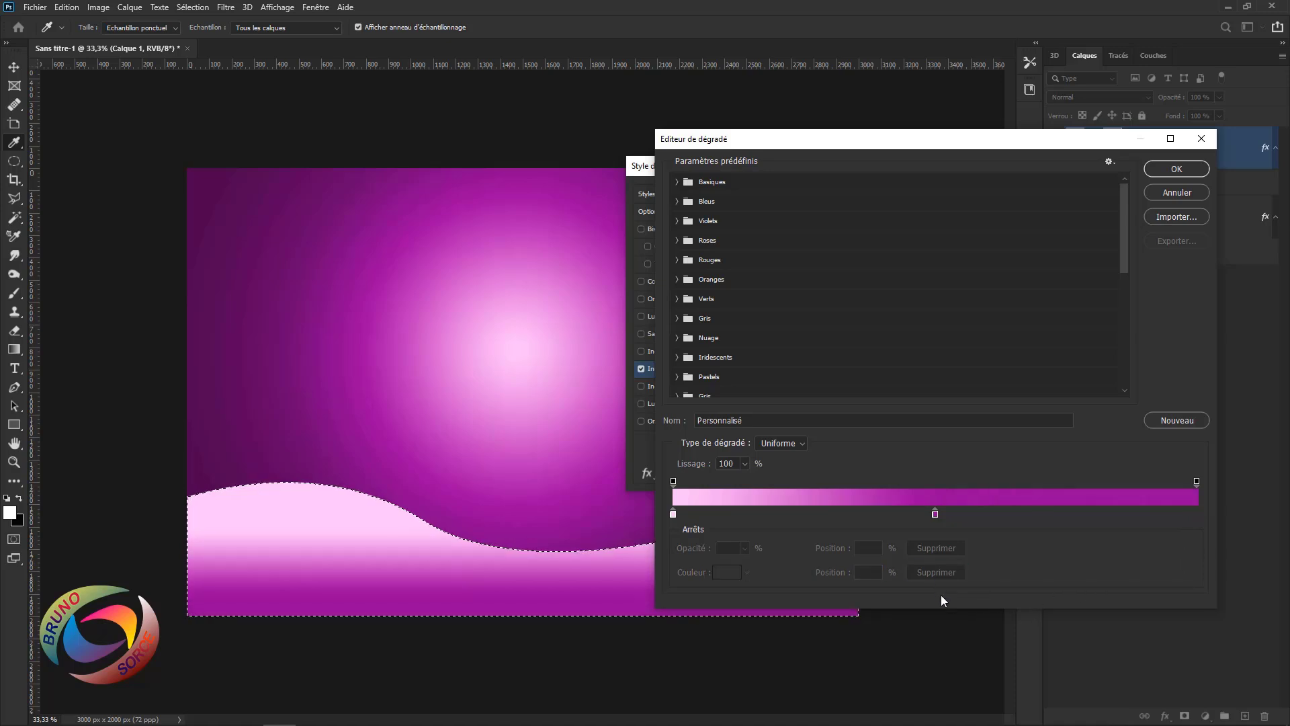
left_click_drag(935, 513, 1190, 514)
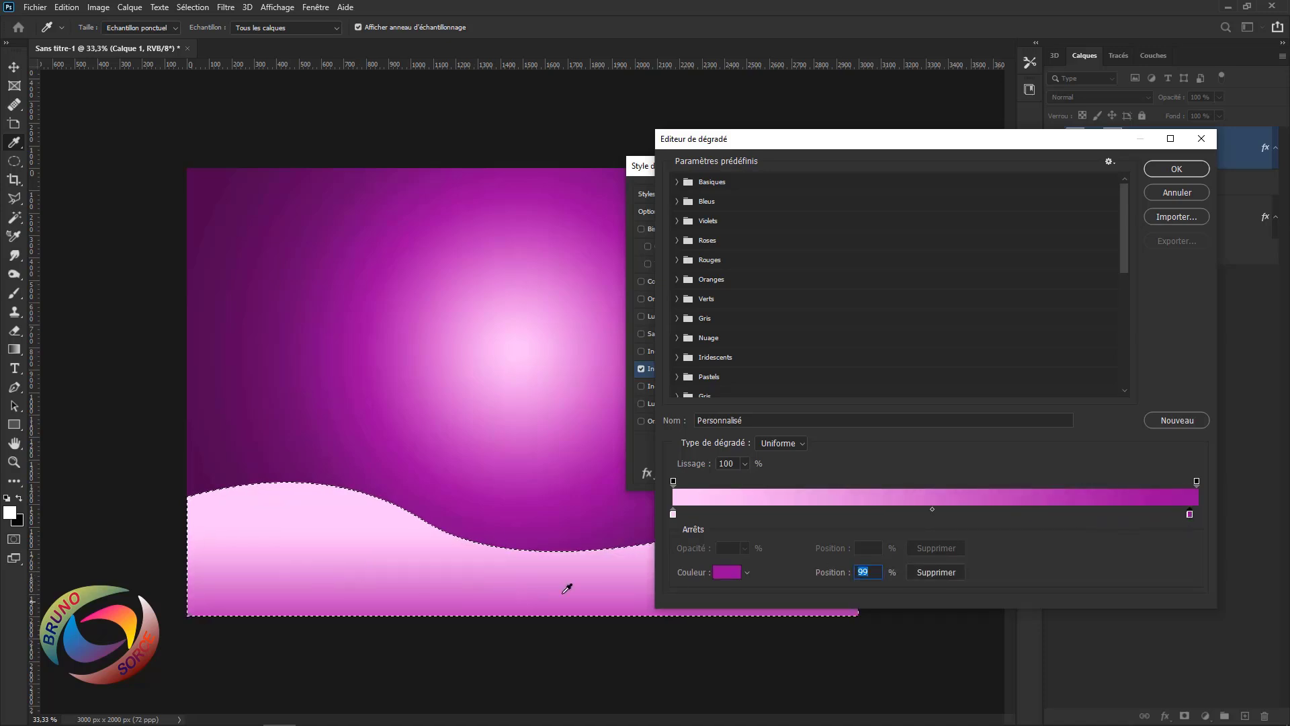
left_click(1176, 169)
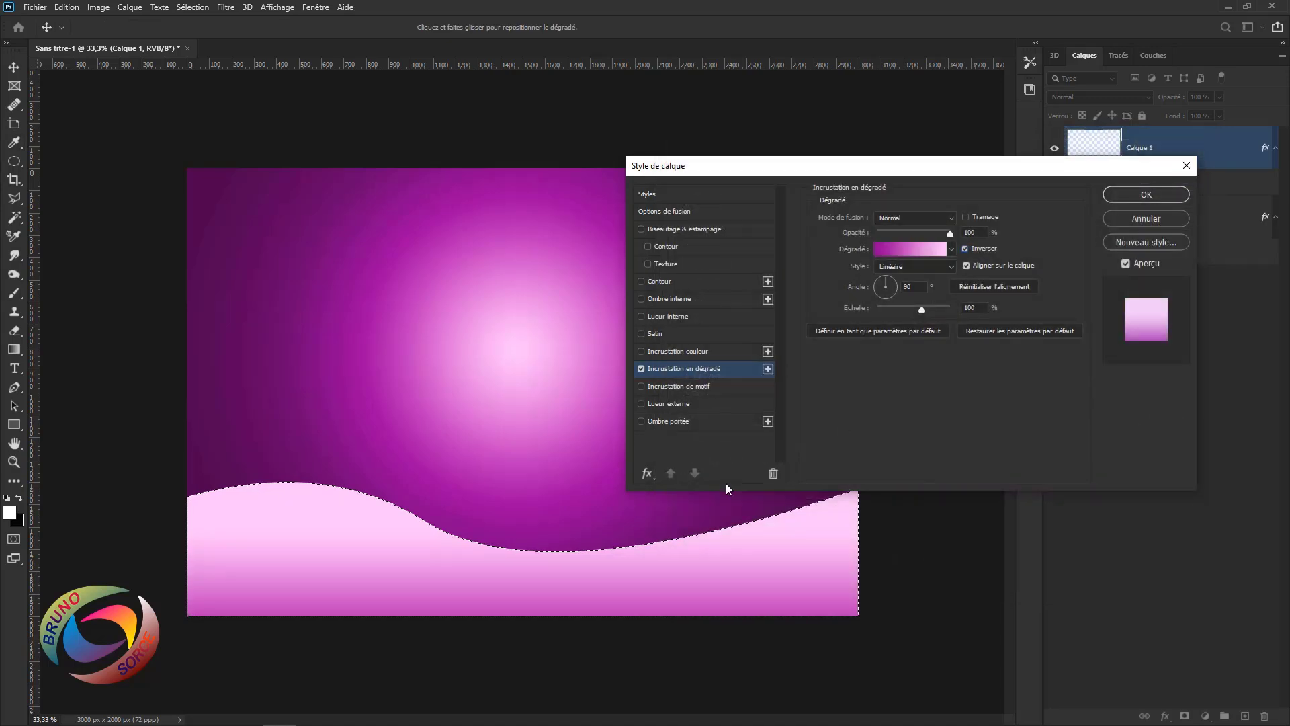
- Shift the gradient upward within the hill, apply the layer style and deselect the hill area
left_click_drag(522, 585, 526, 542)
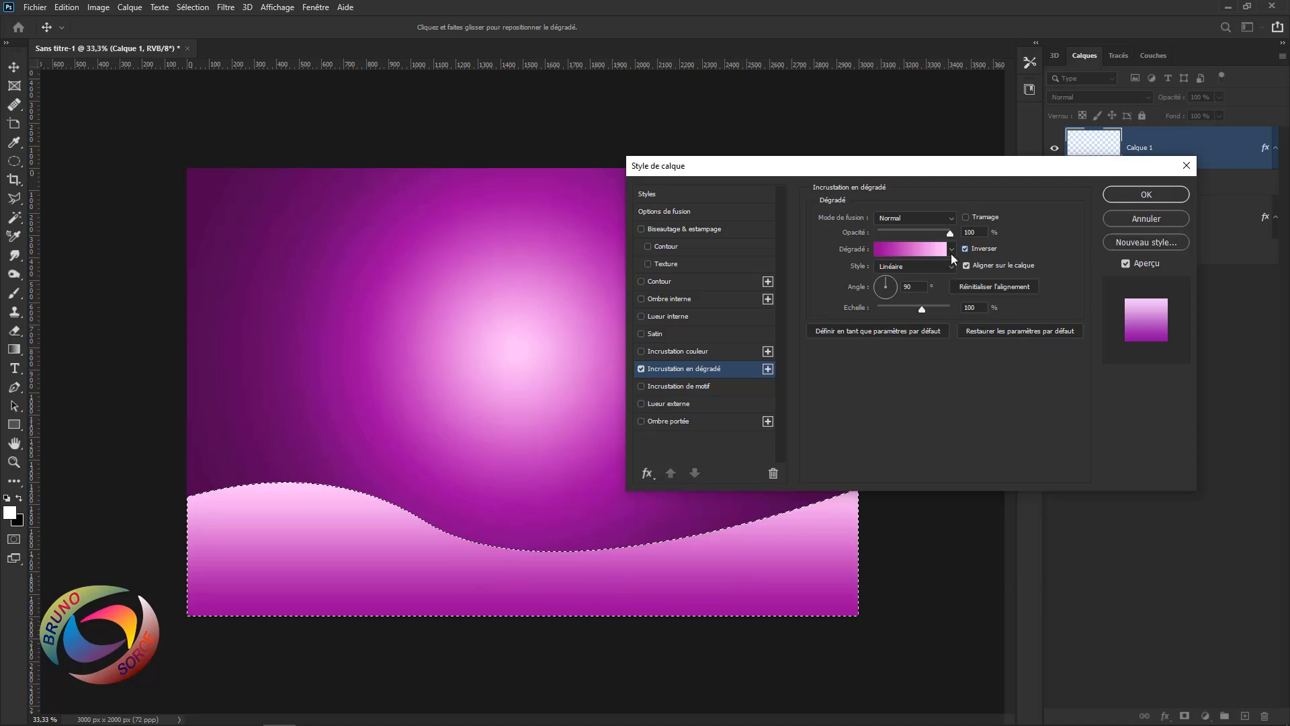
left_click(1143, 196)
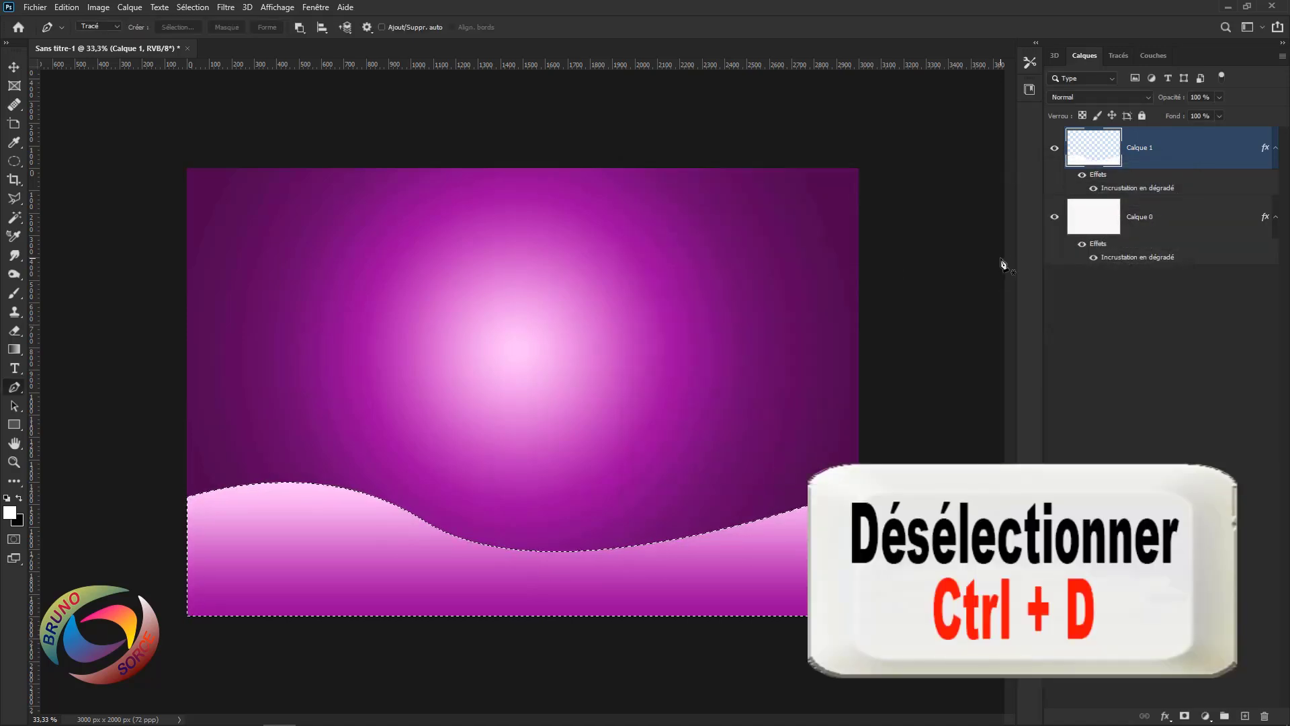
key("ctrl+d")
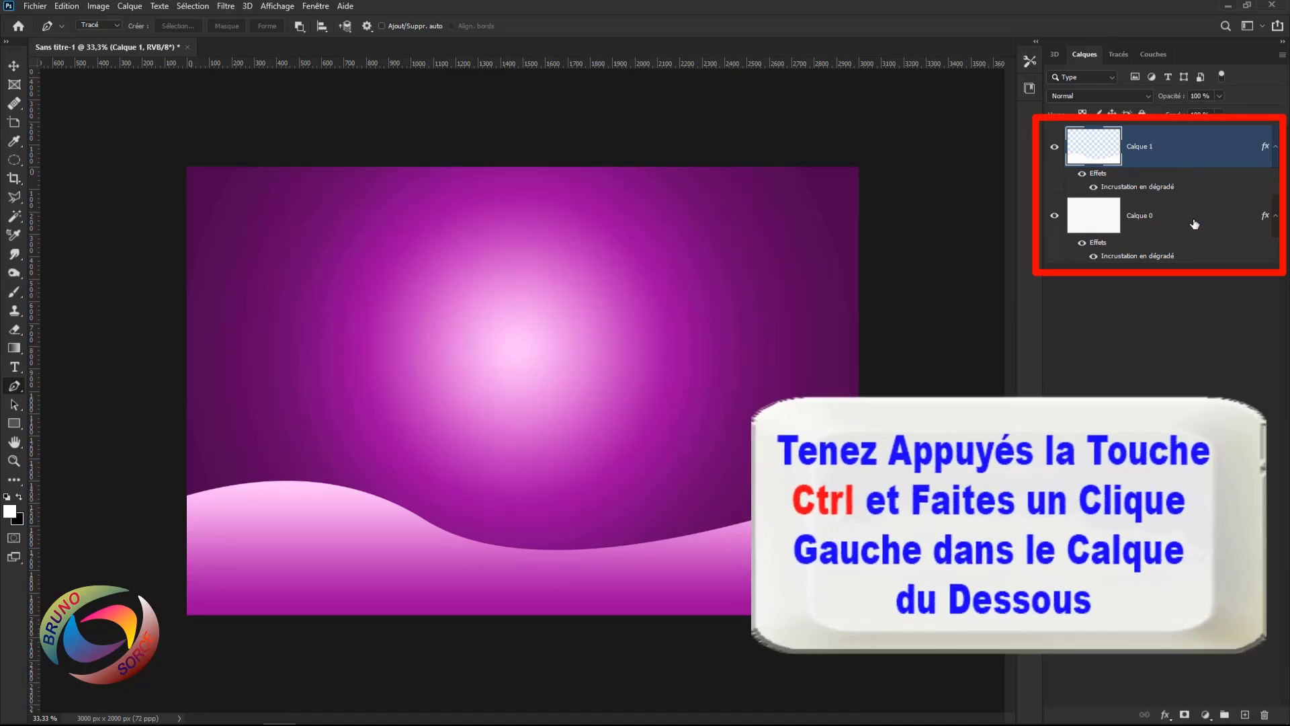
- Group Calque 1 and Calque 0 and name the group ARRIERE PLAN
left_click(1193, 225, "ctrl")
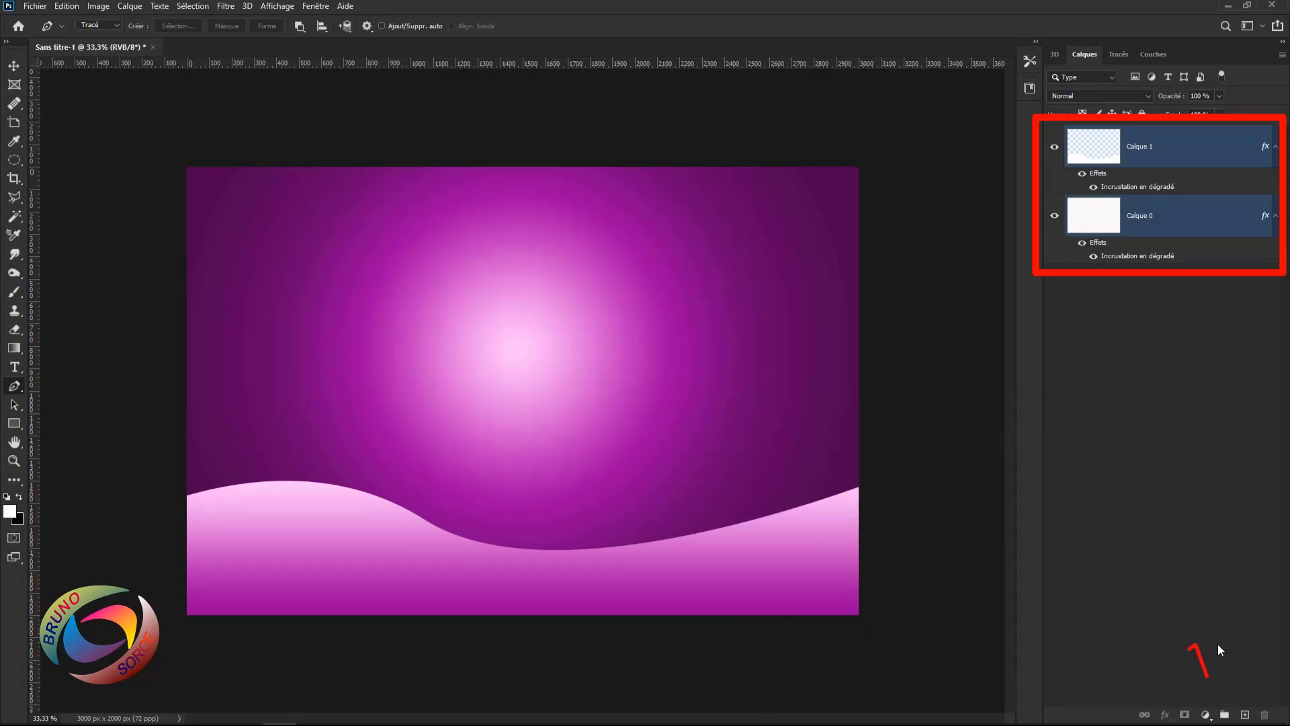
left_click(1224, 716)
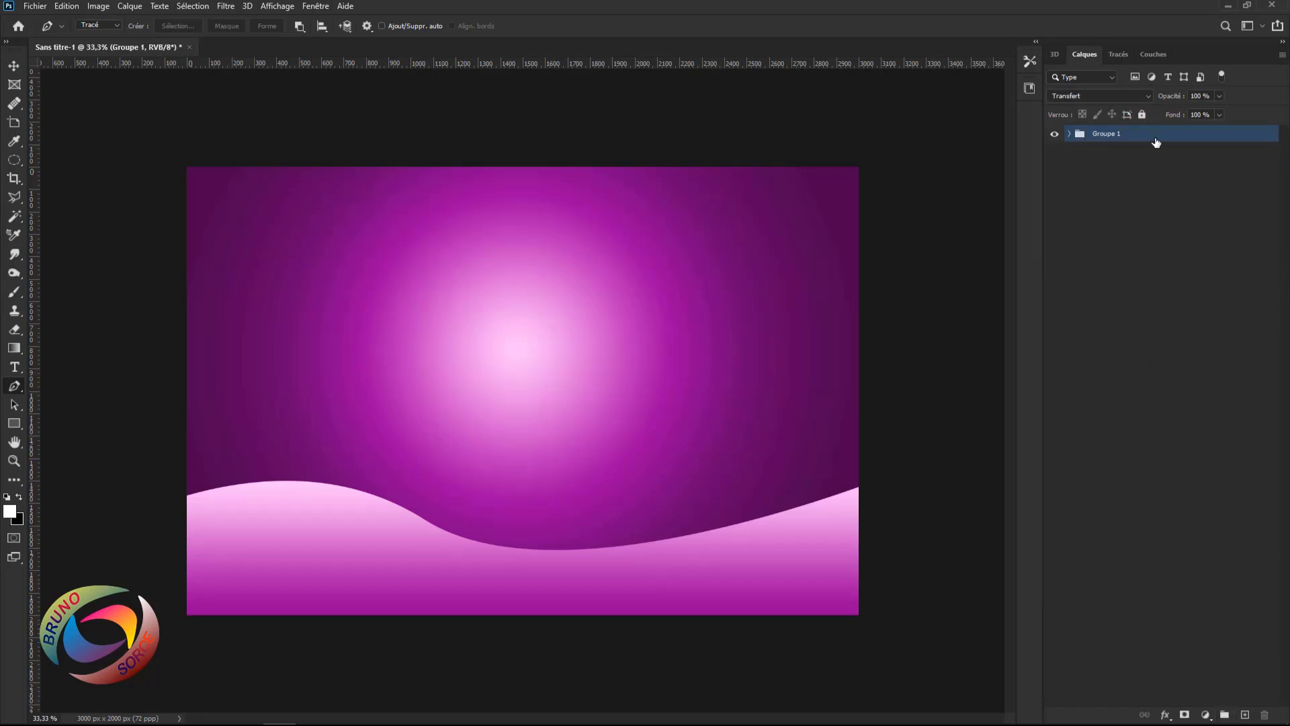
left_click(1069, 134)
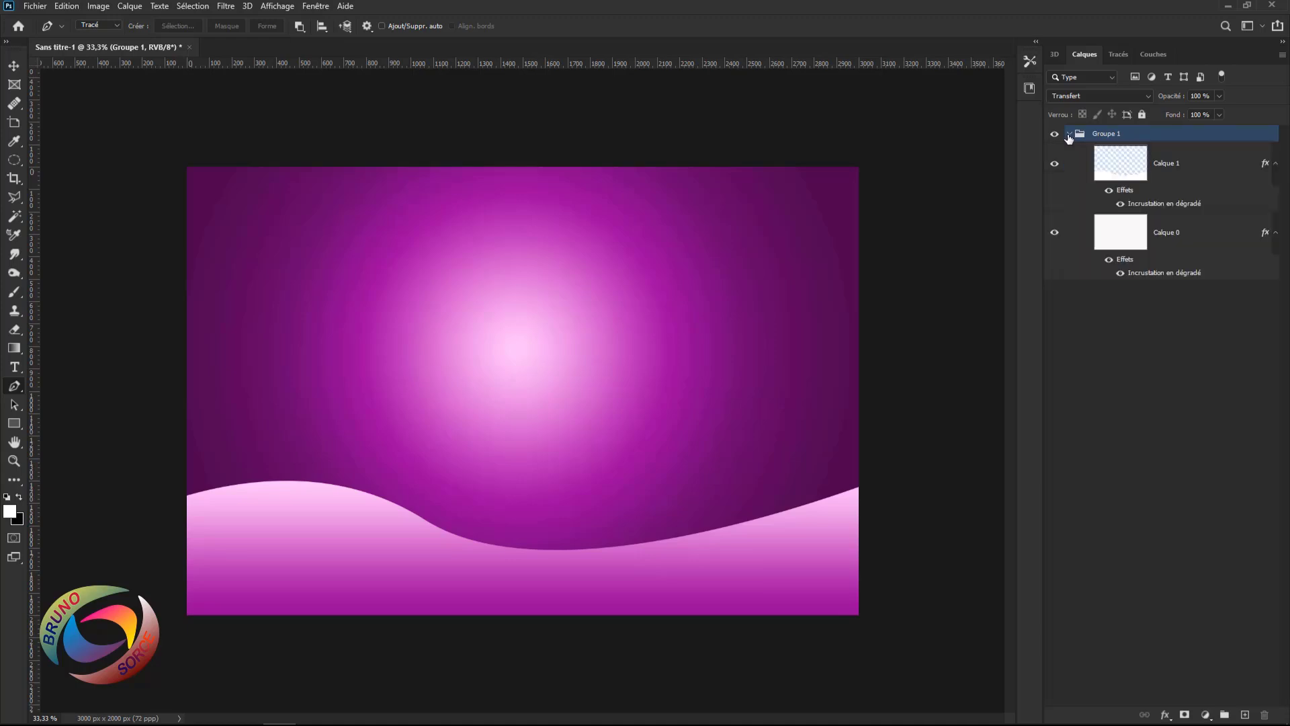
left_click(1069, 134)
double_click(1106, 134)
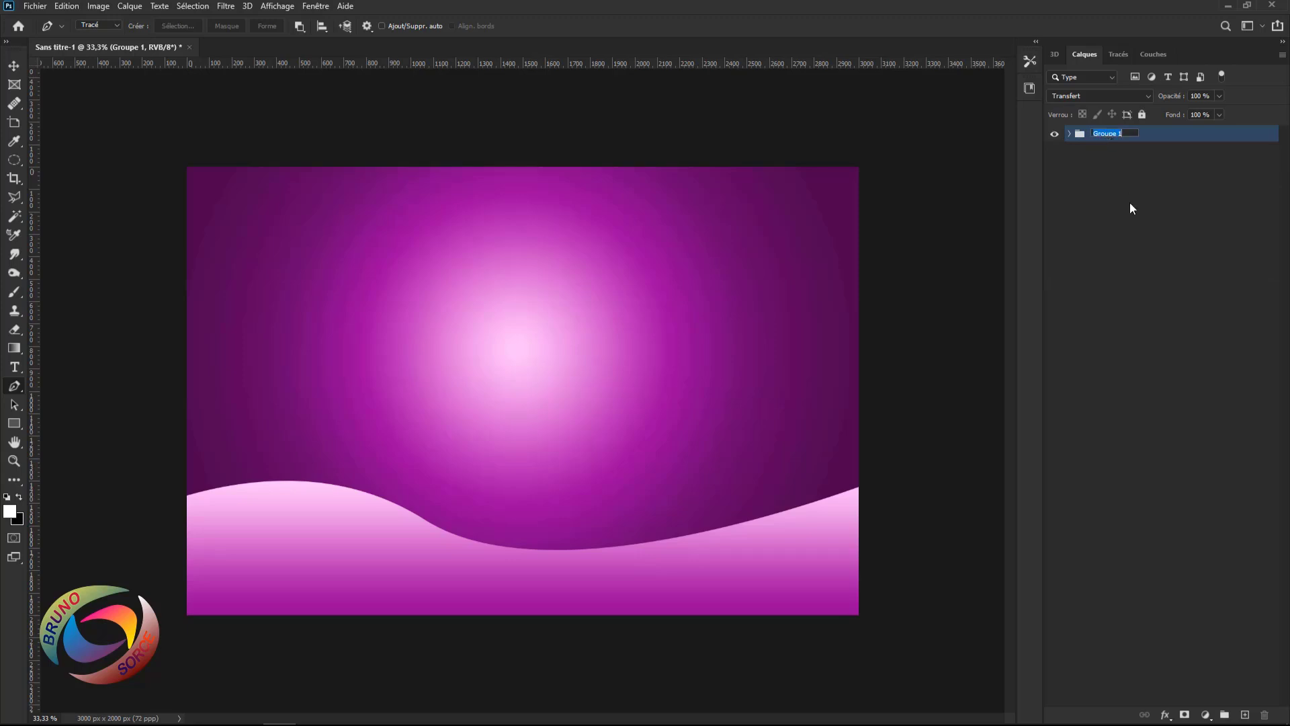
type("ARRIERE PLAN")
key("Return")
- With the Ellipse tool in Forme mode, white fill and no stroke, draw a perfect circle about 810 px wide near the bright centre
scroll(508, 323, "up", 1)
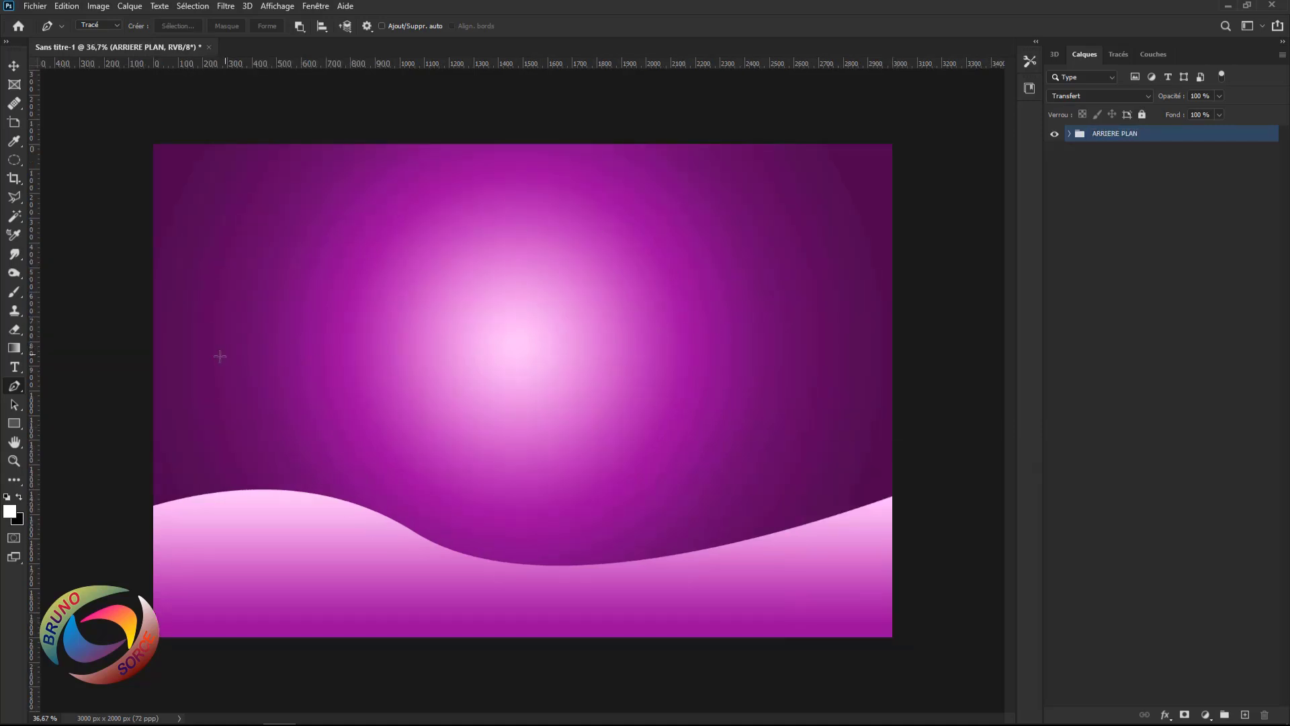
left_click(19, 424)
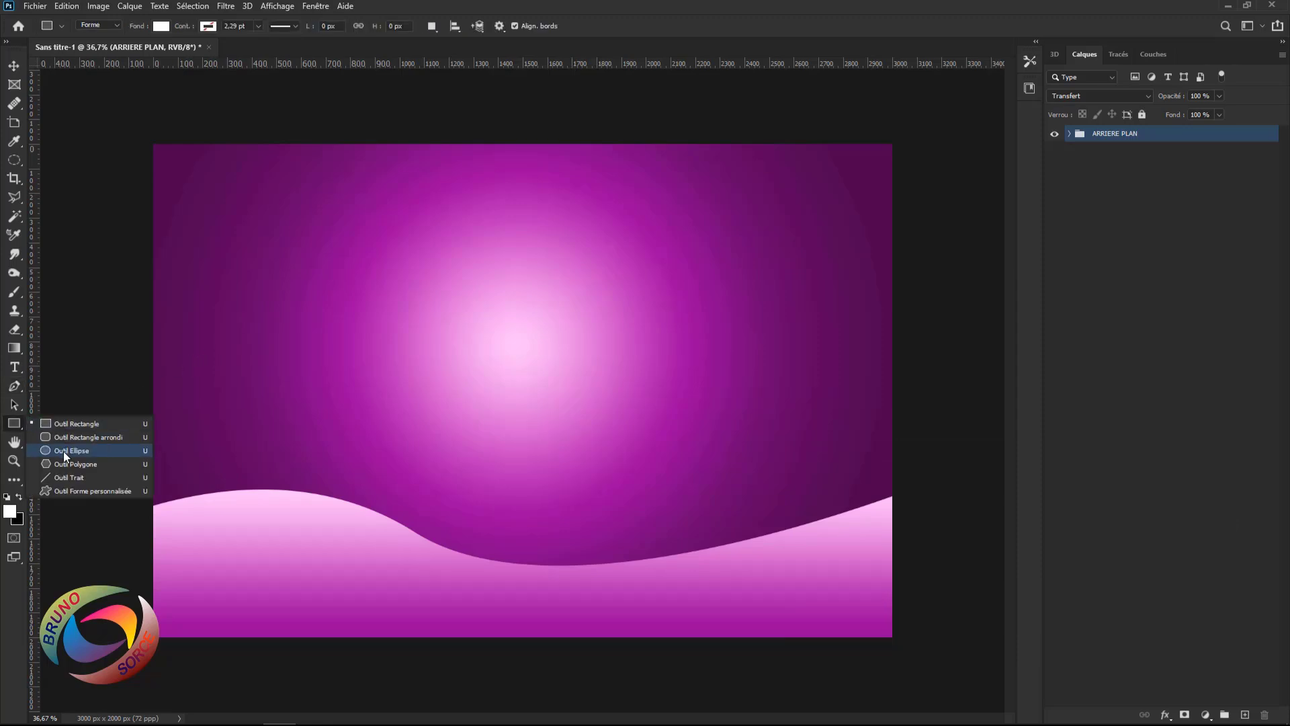
left_click(63, 451)
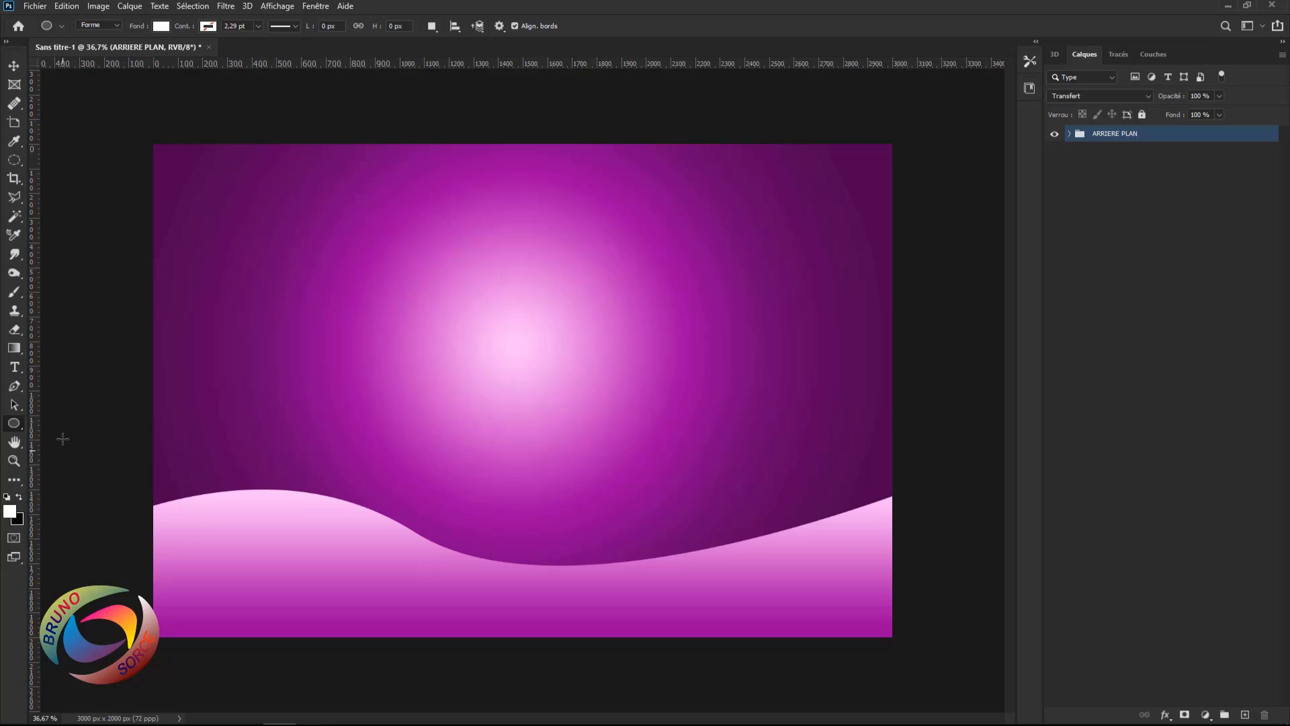
left_click(113, 33)
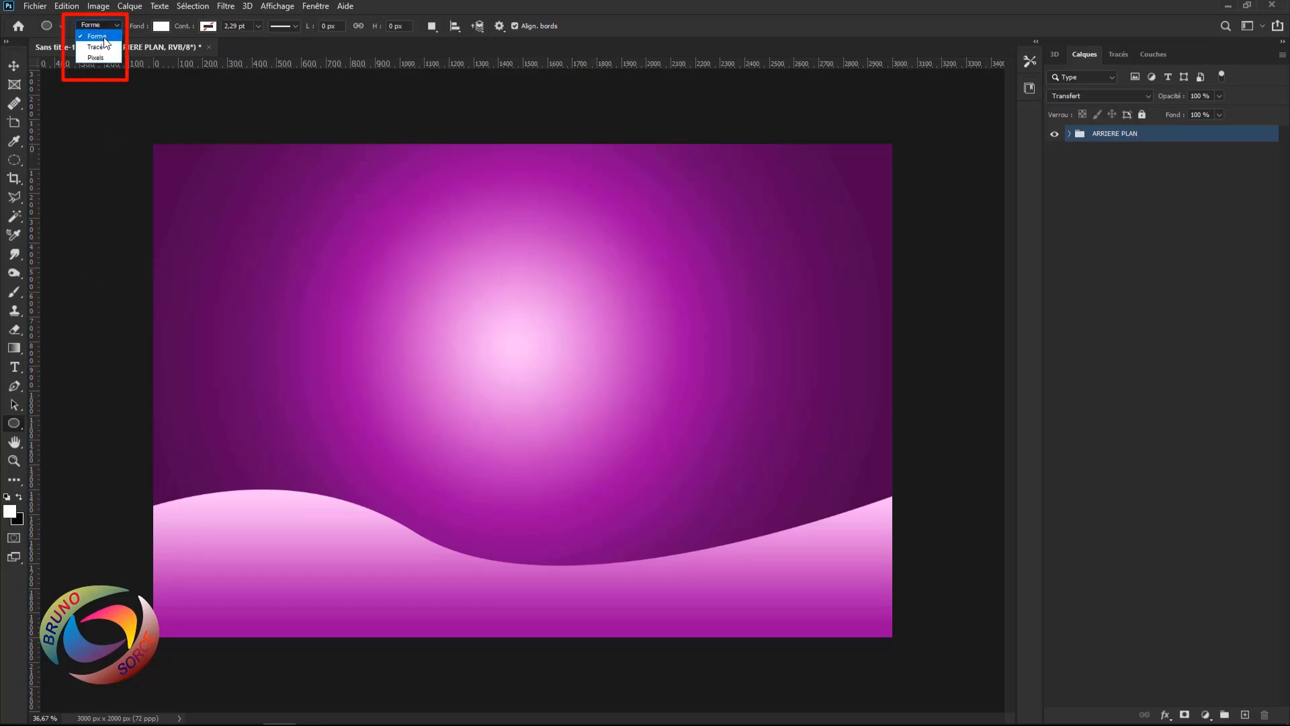
left_click(104, 43)
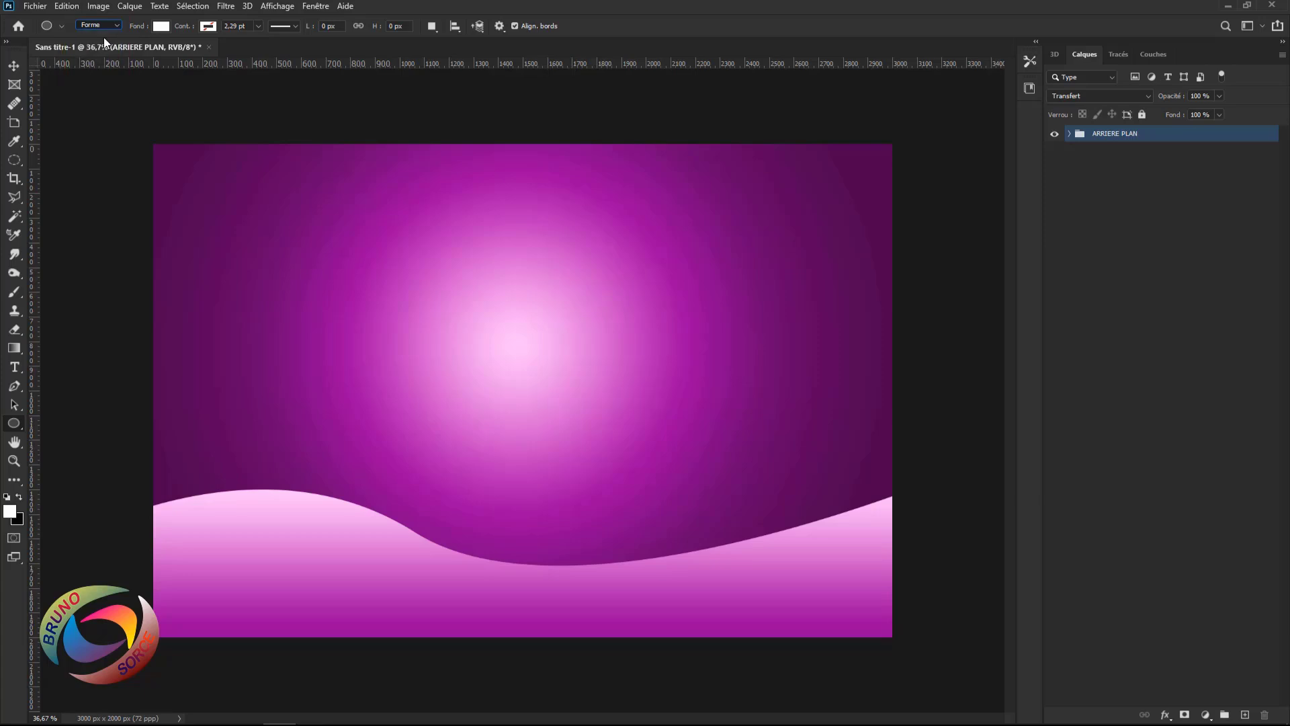
left_click(161, 28)
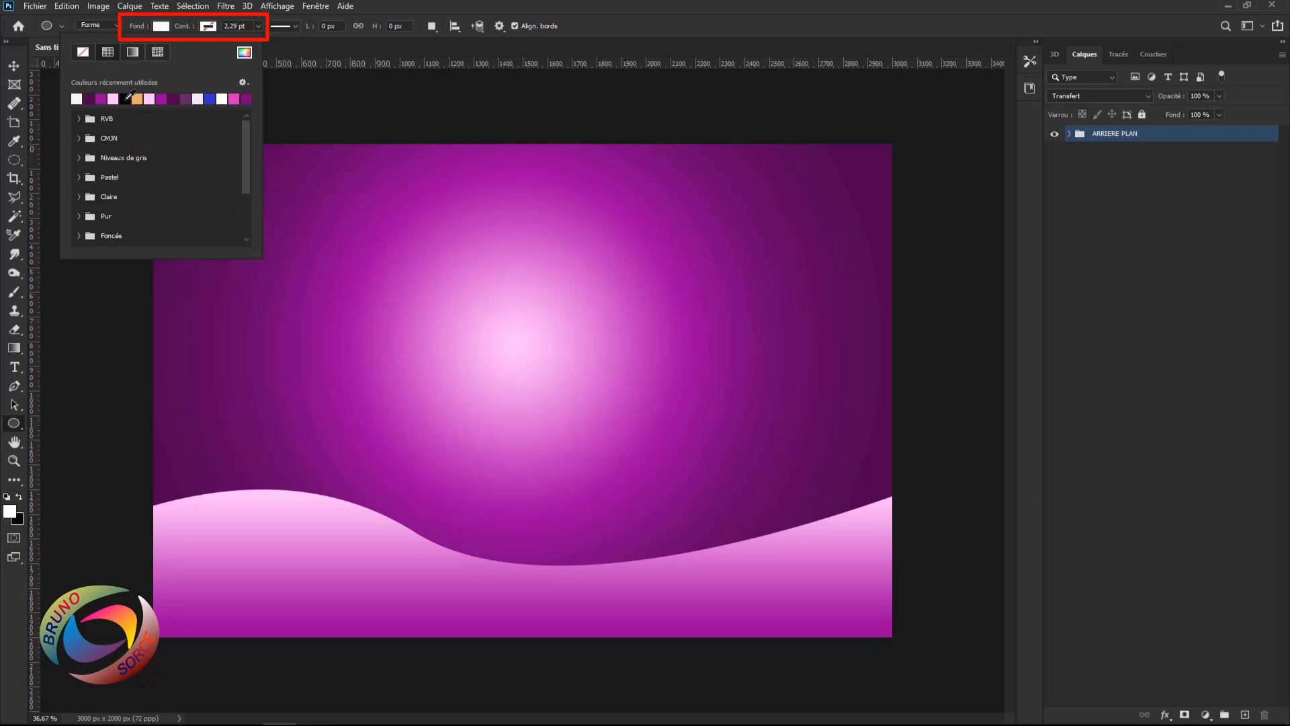
left_click(212, 28)
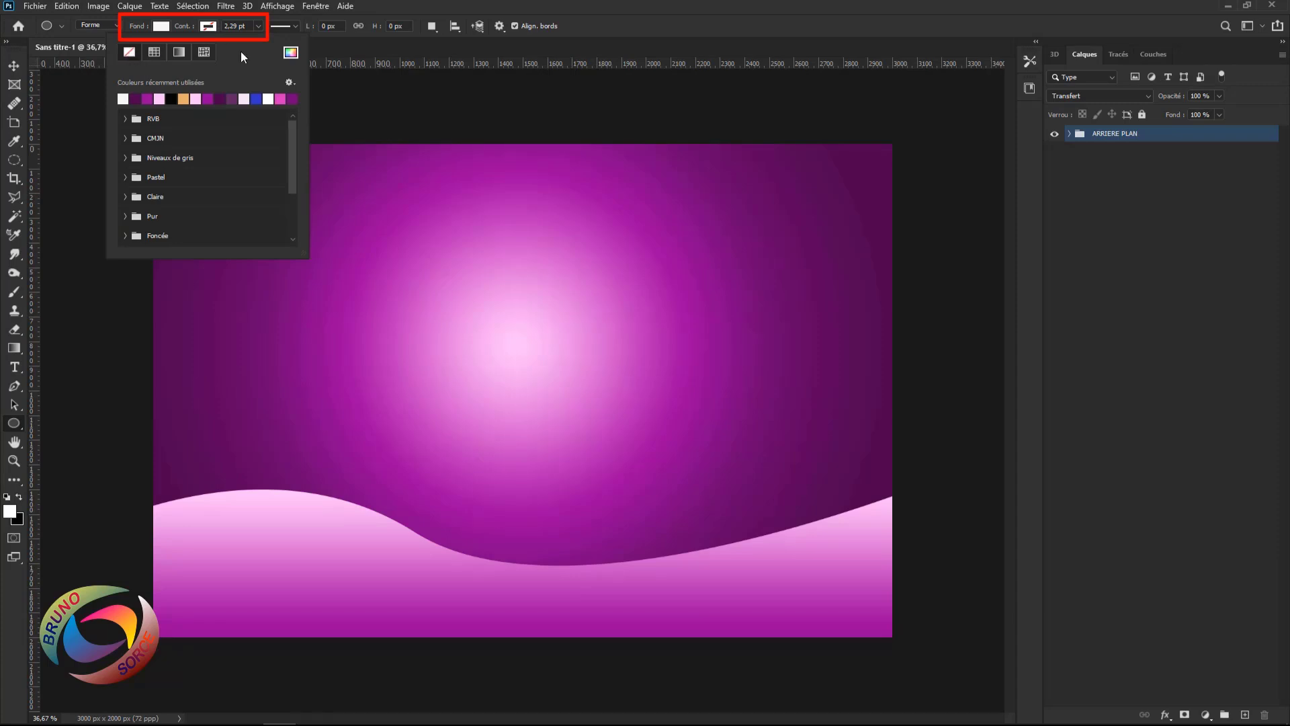
left_click(592, 22)
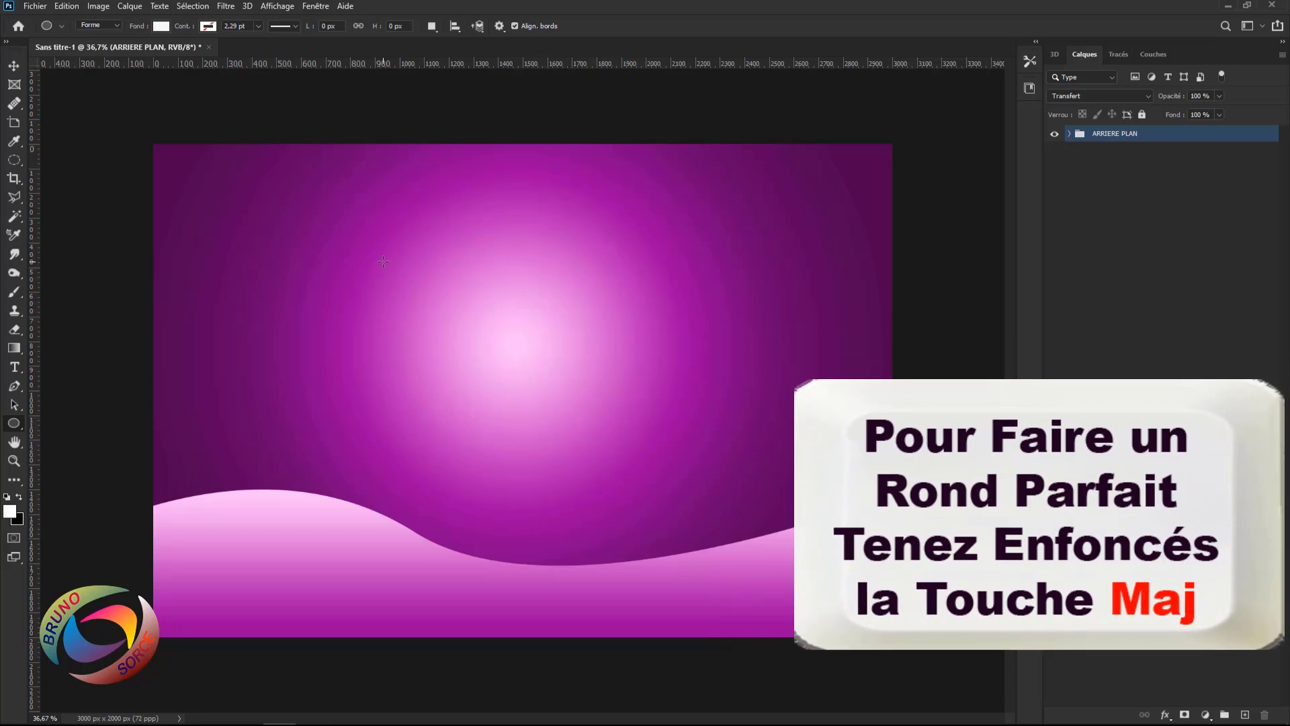
left_click_drag(383, 262, 583, 516)
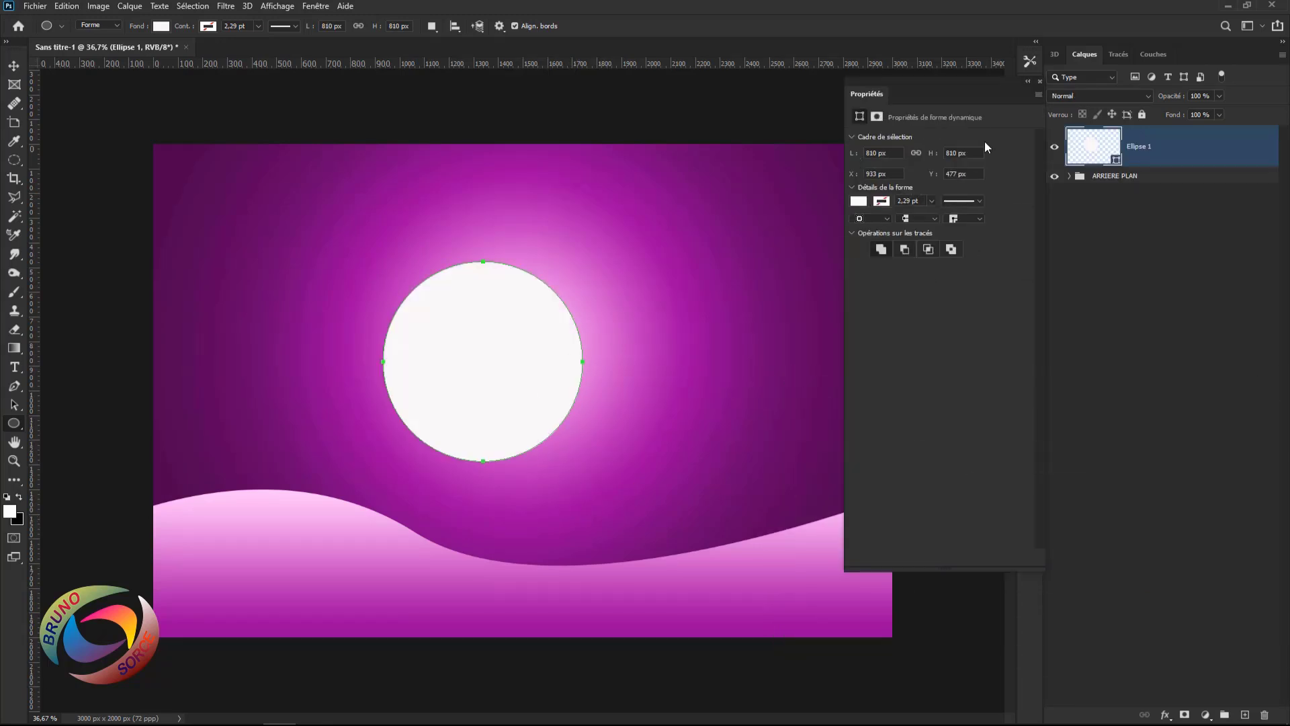
left_click(1038, 82)
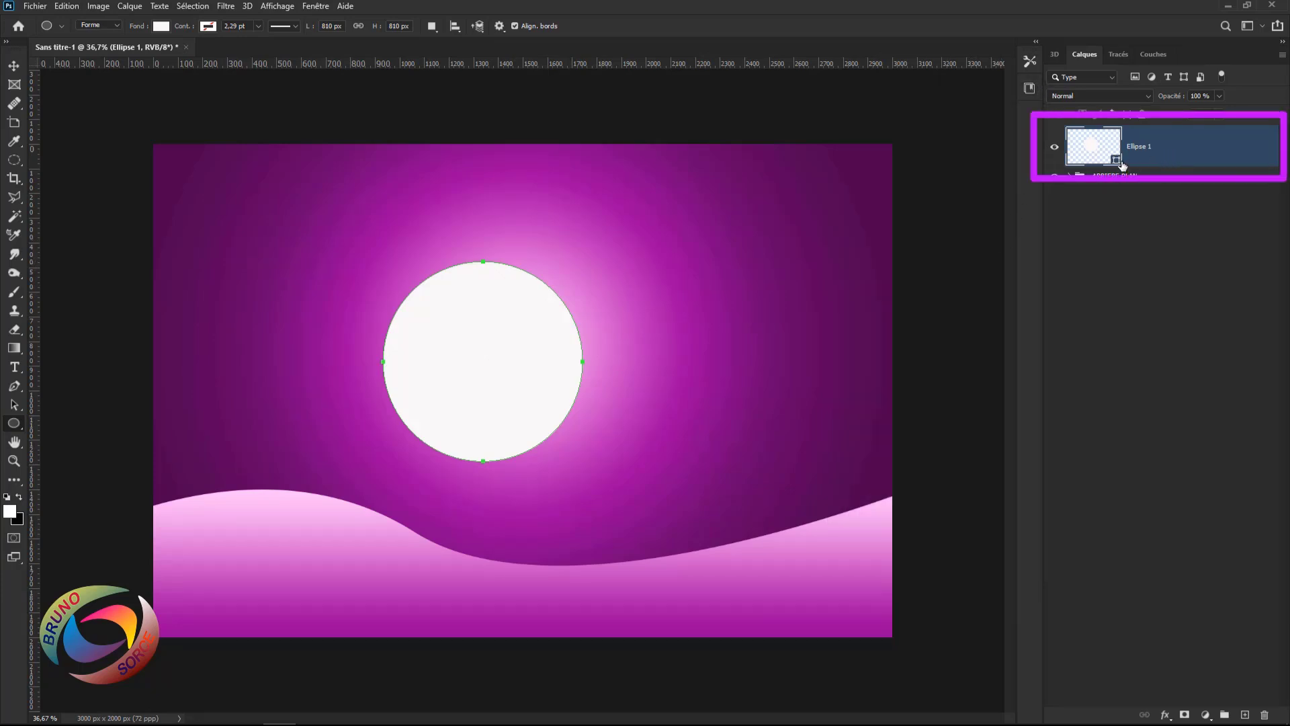
- Rasterize the Ellipse 1 layer and load the circle's outline as a selection
right_click(1165, 155)
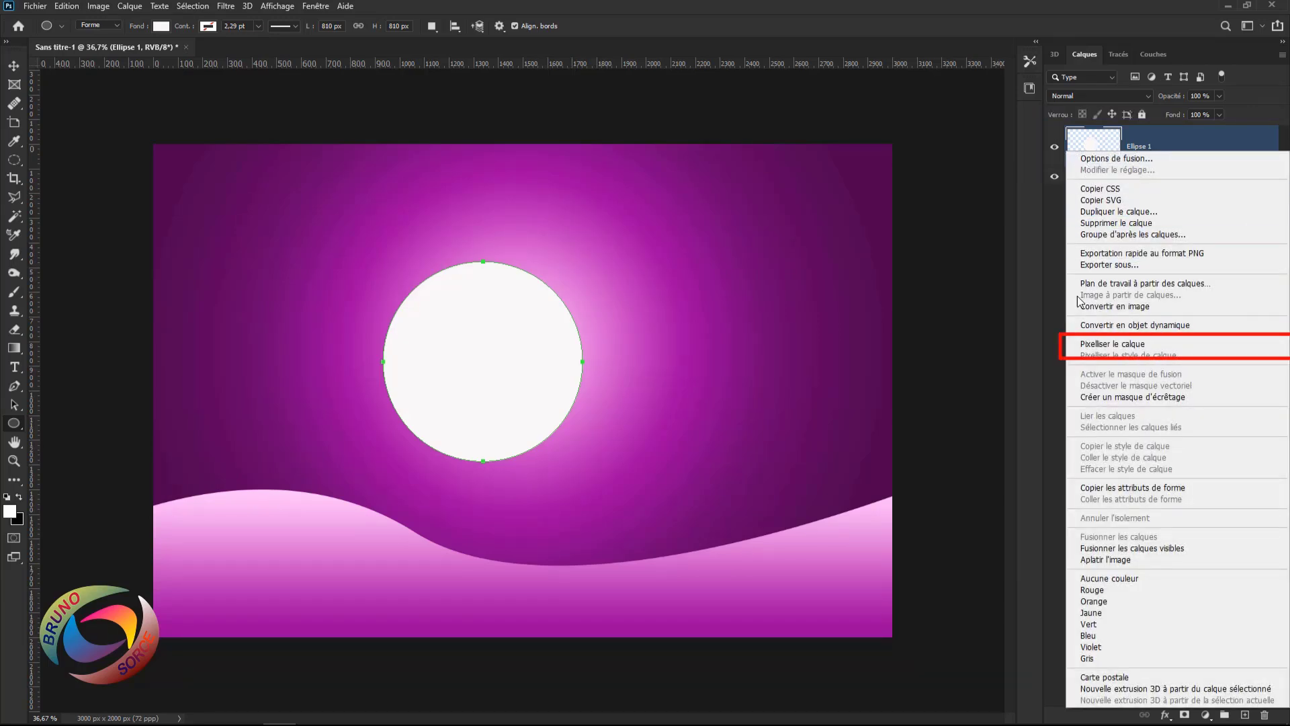
left_click(1106, 345)
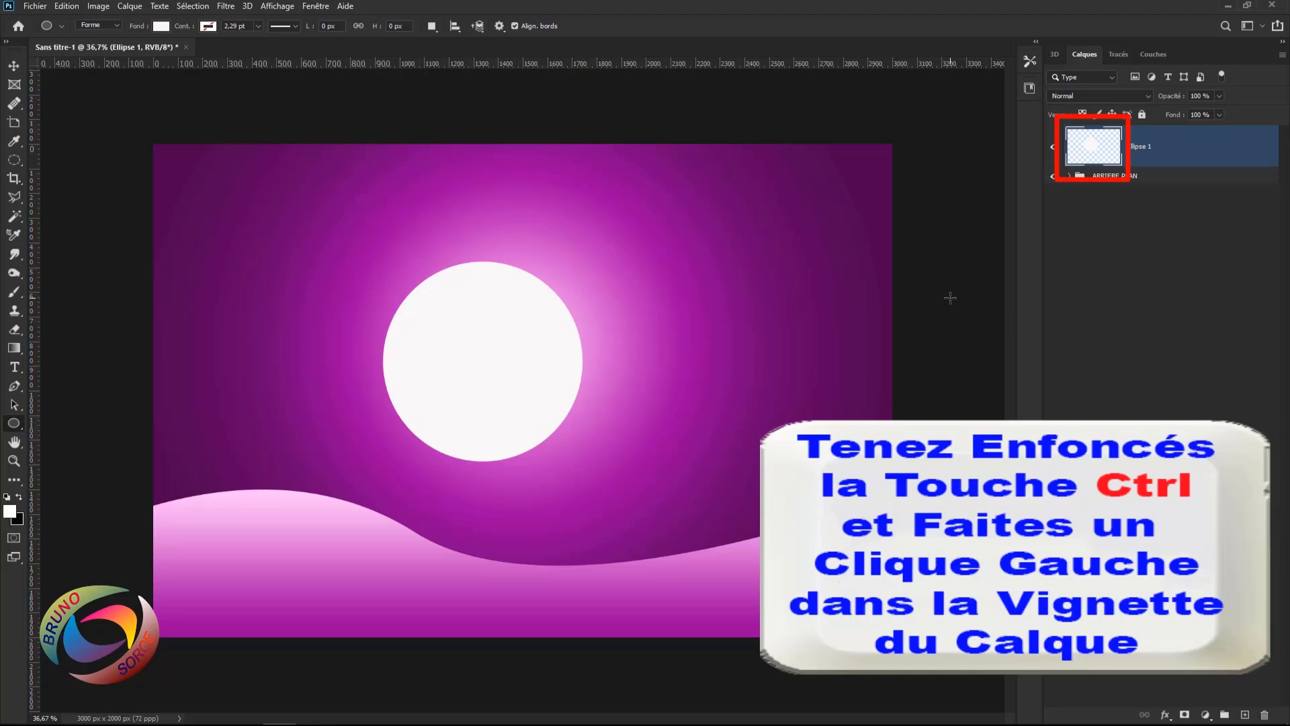
left_click(1095, 149, "ctrl")
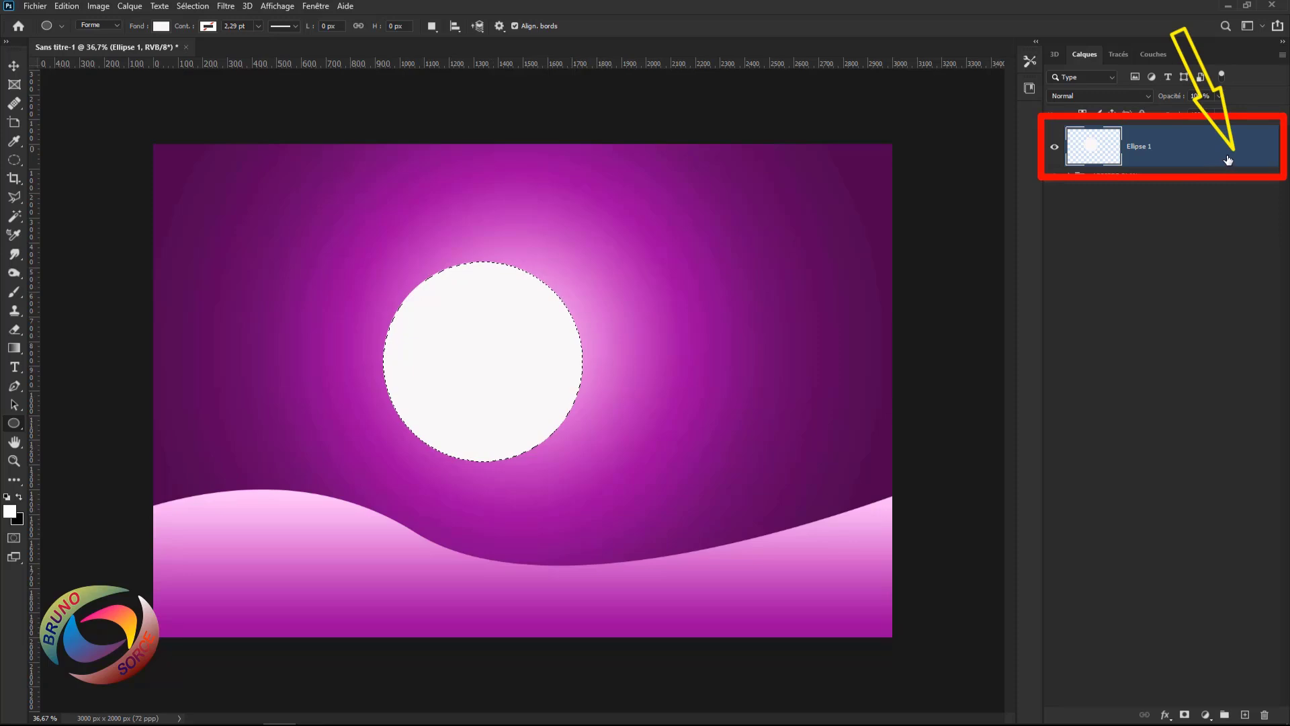
- Add a radial, non-inverted Incrustation en dégradé to the Ellipse 1 layer and shift its bright centre toward the circle's upper right
double_click(1228, 160)
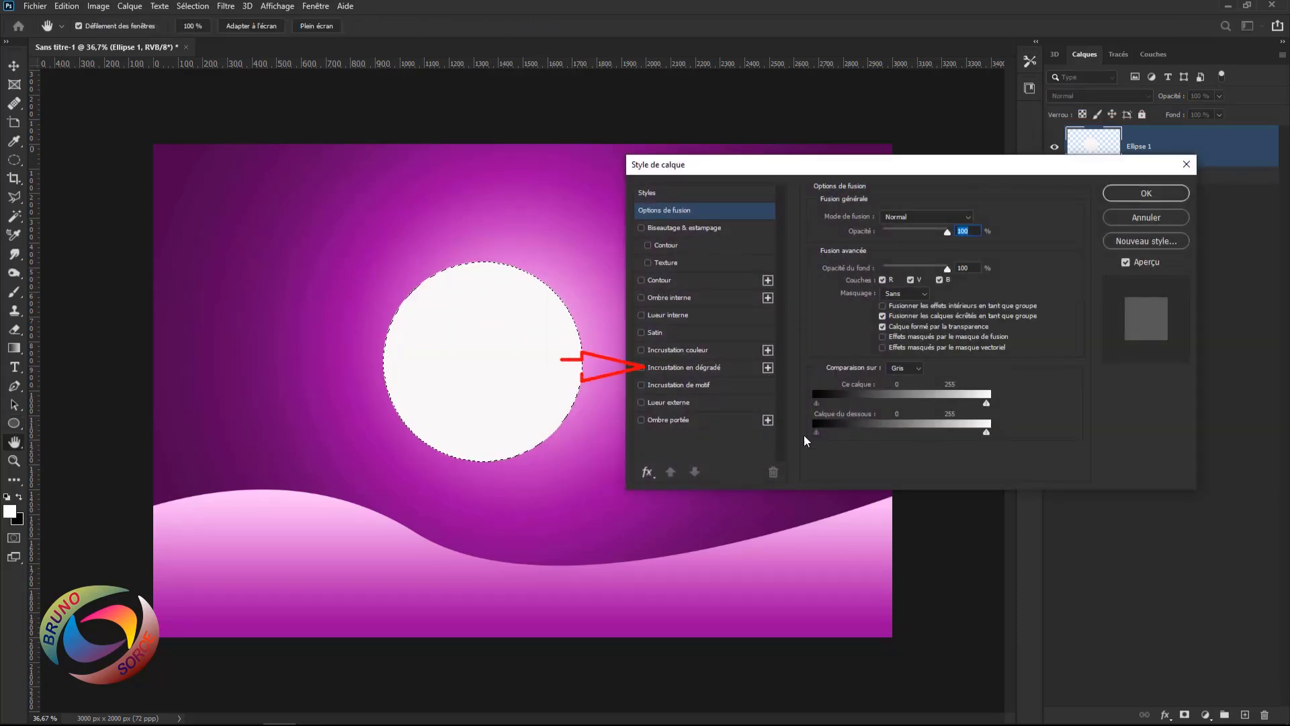
left_click(705, 367)
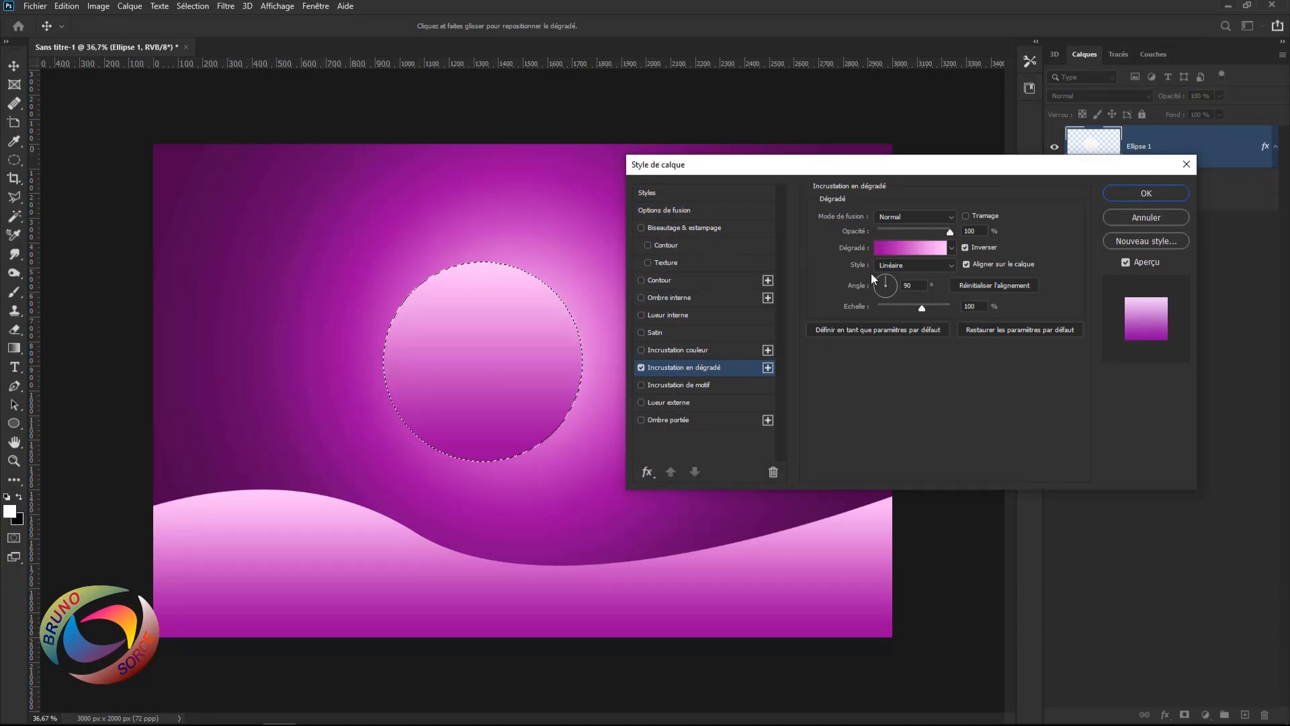
left_click(899, 267)
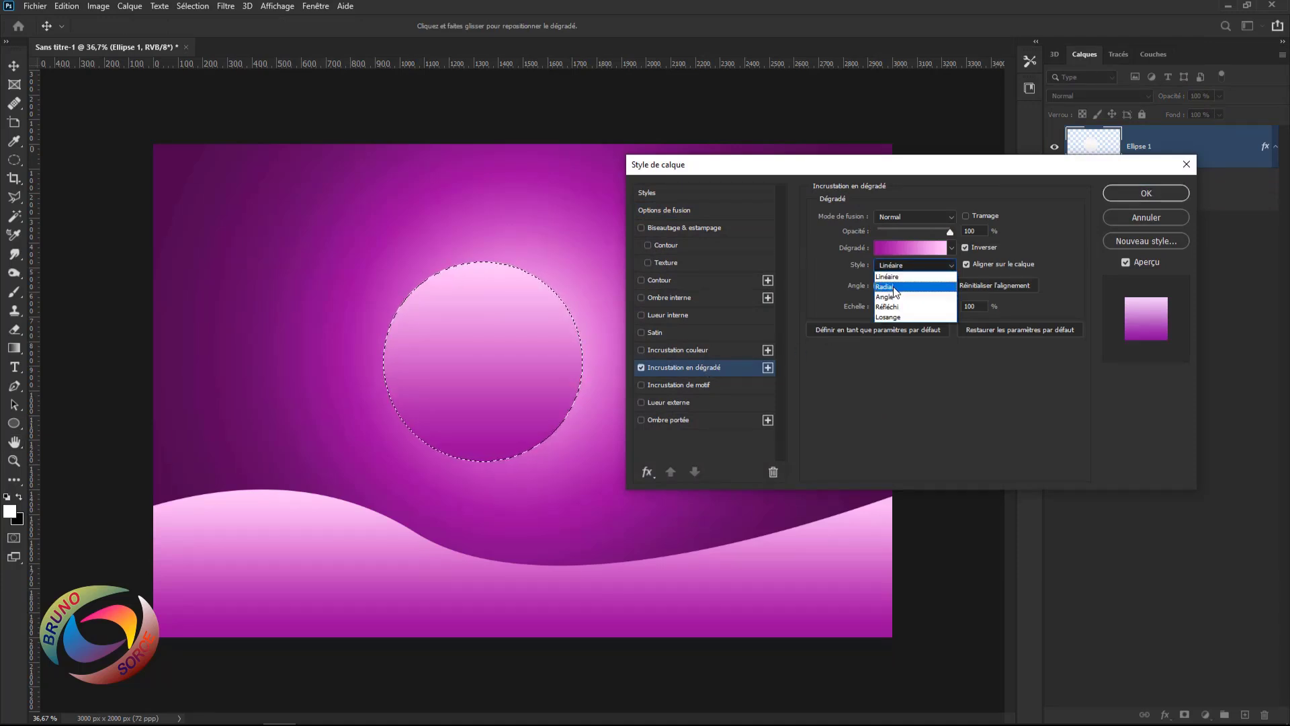
left_click(895, 287)
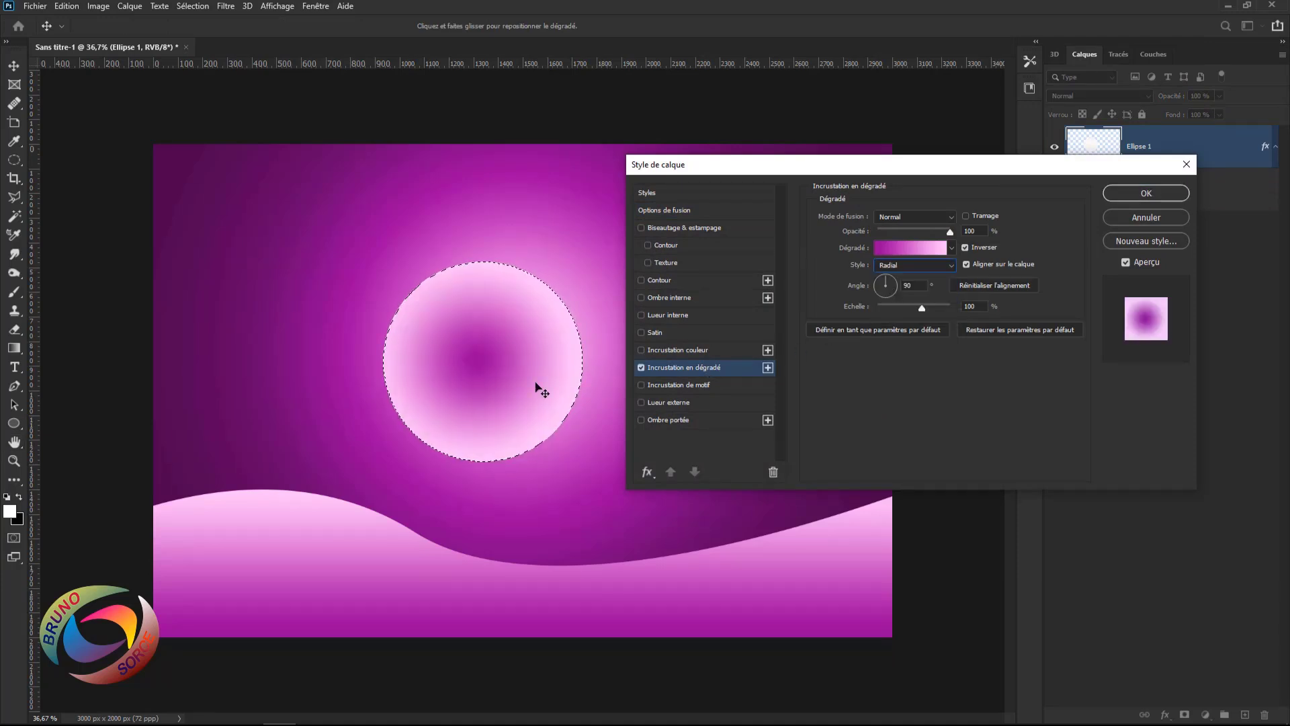
left_click(965, 248)
left_click_drag(503, 354, 455, 352)
left_click_drag(481, 304, 535, 312)
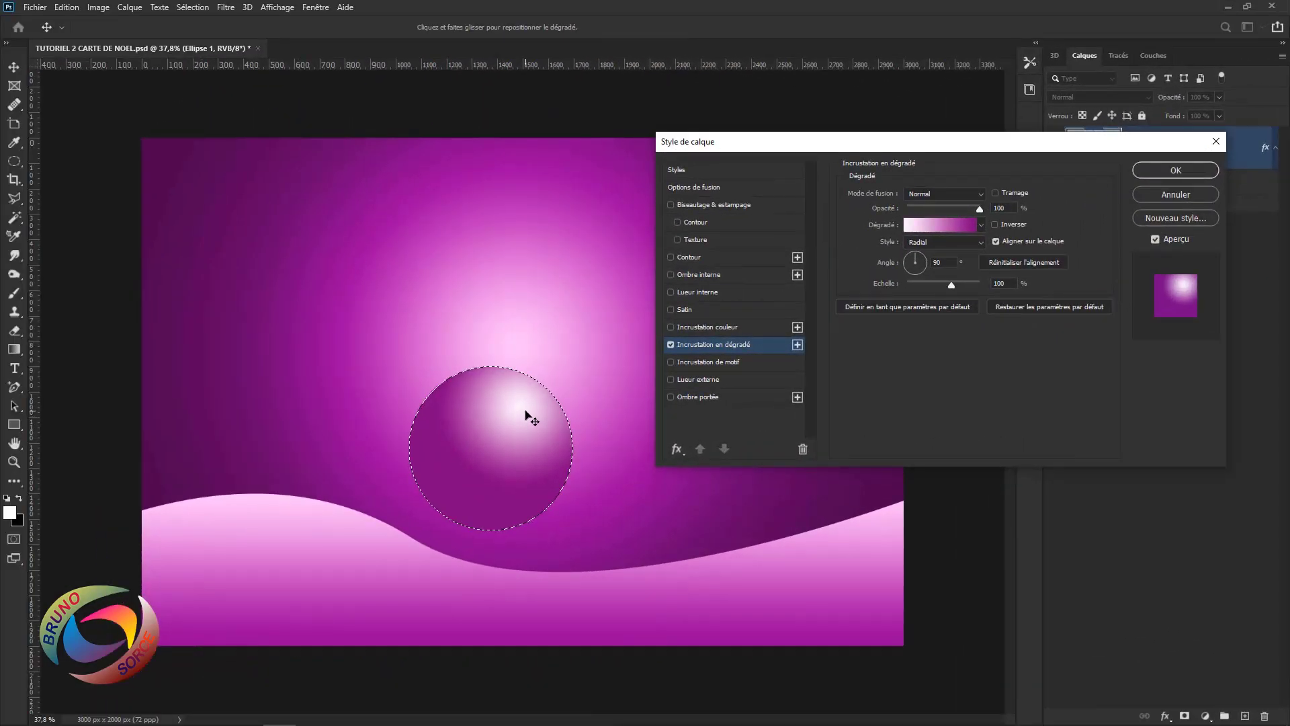
- Set the light starting stop of the circle's gradient to colour f8b9b9
left_click(925, 228)
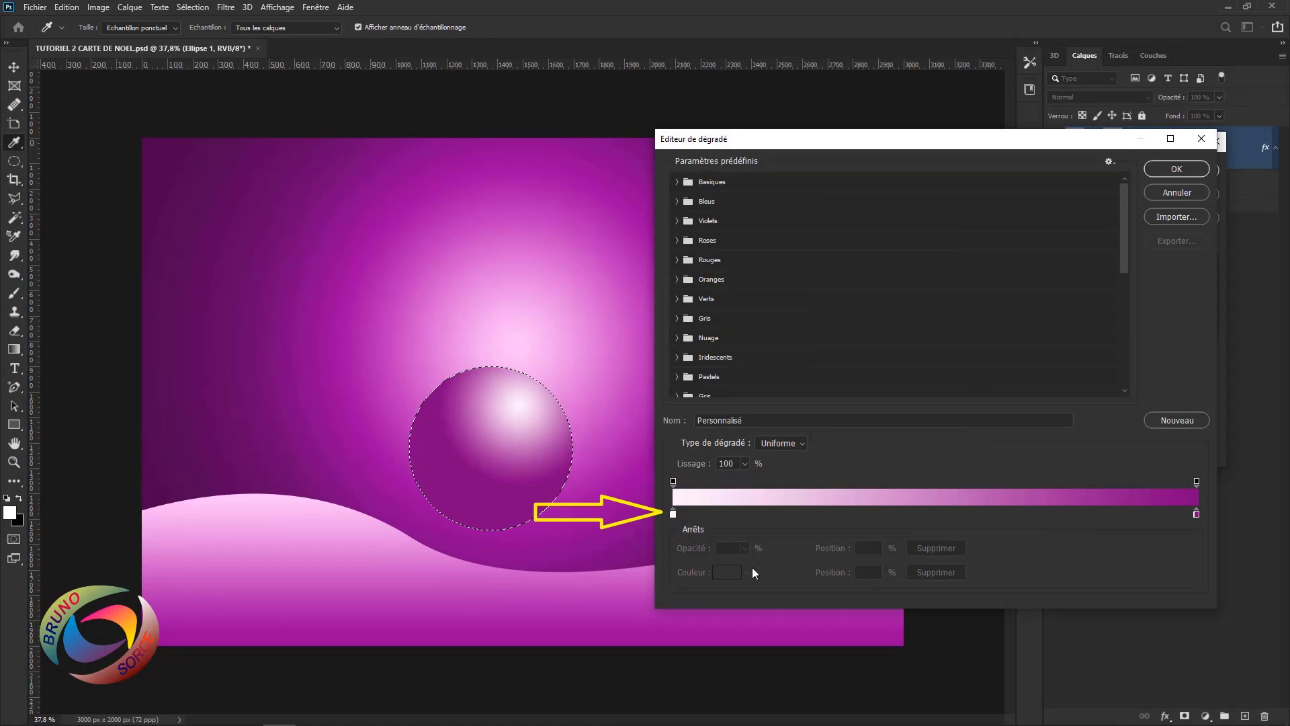
double_click(673, 514)
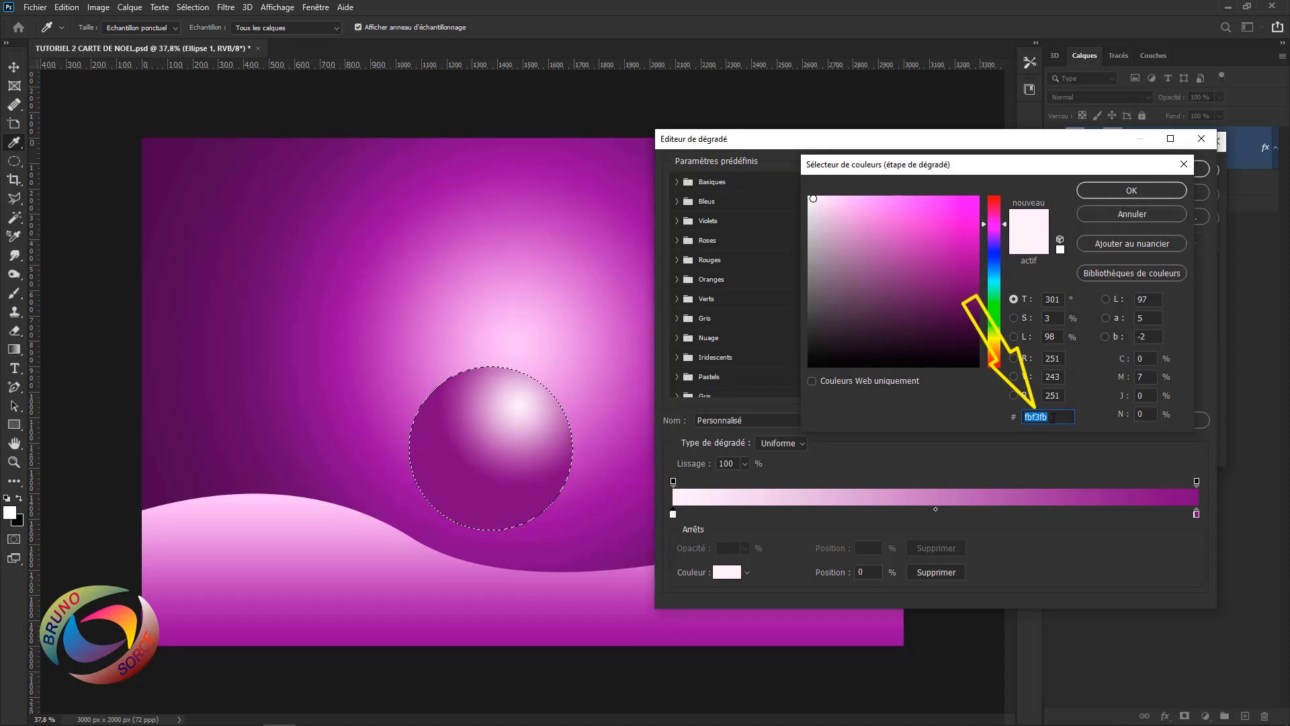
type("f8b")
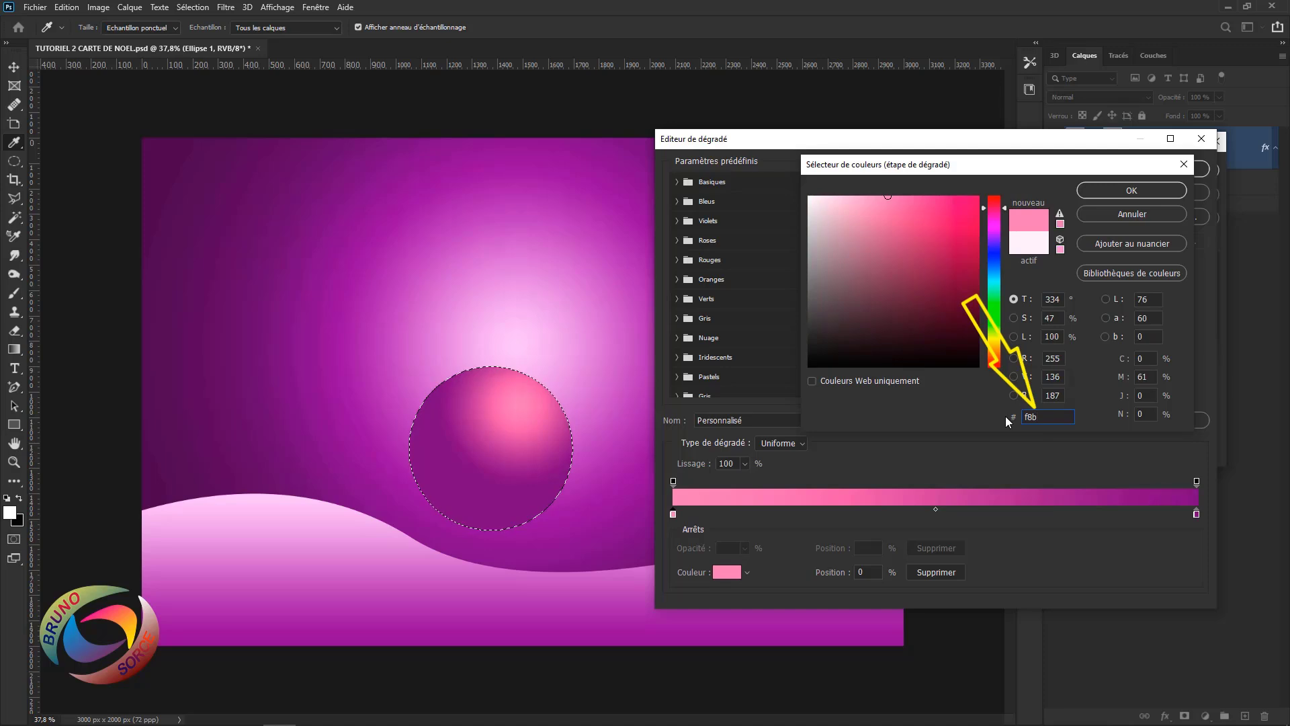
type("9")
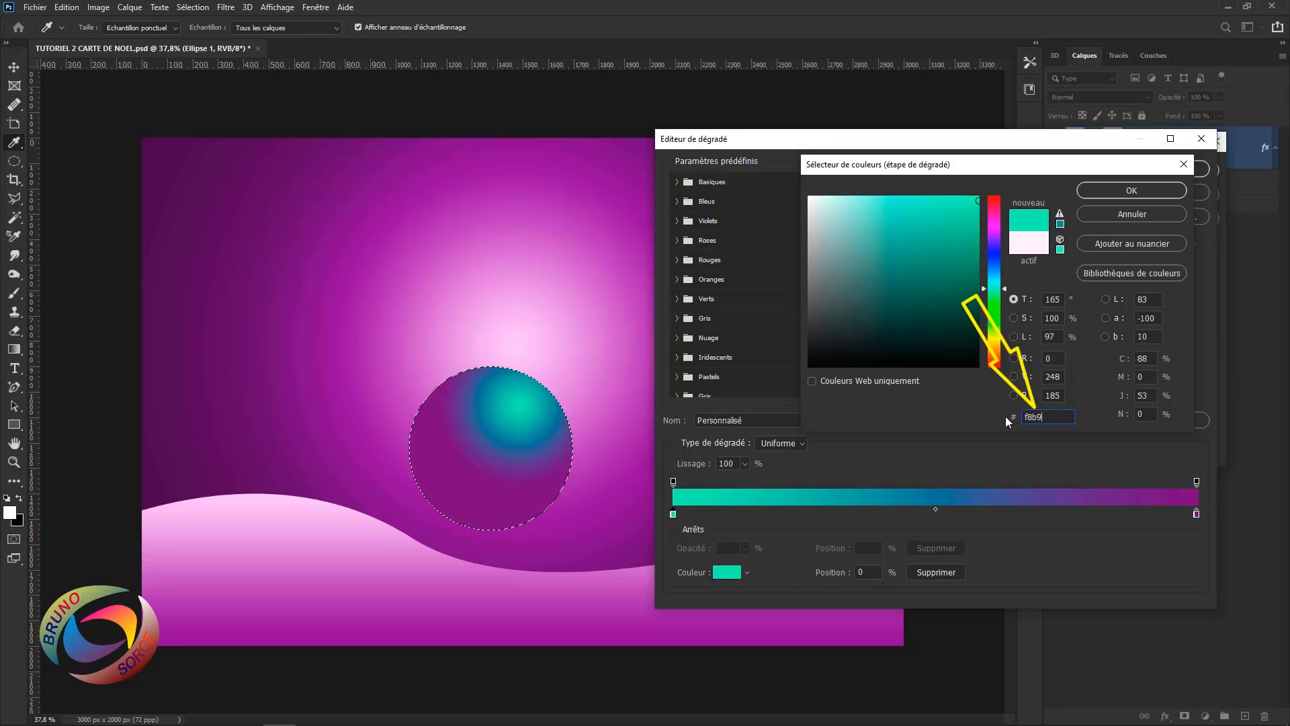
type("b9")
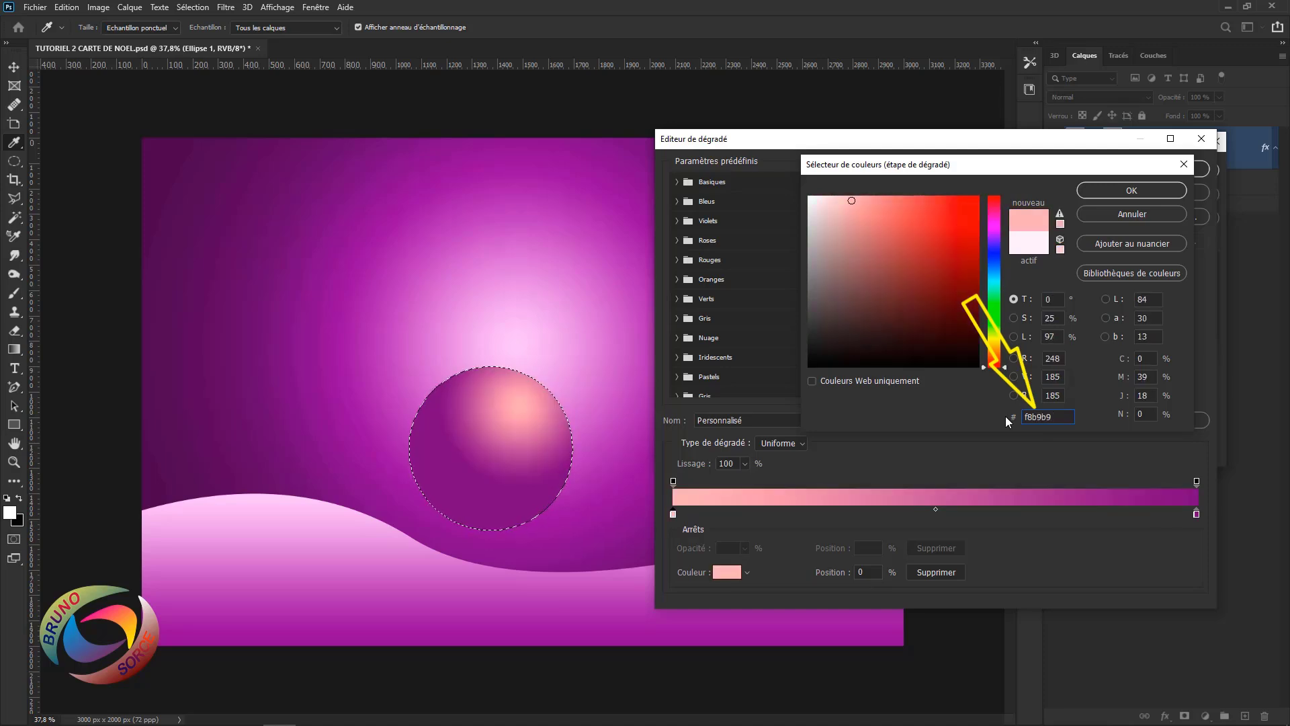
left_click(1131, 191)
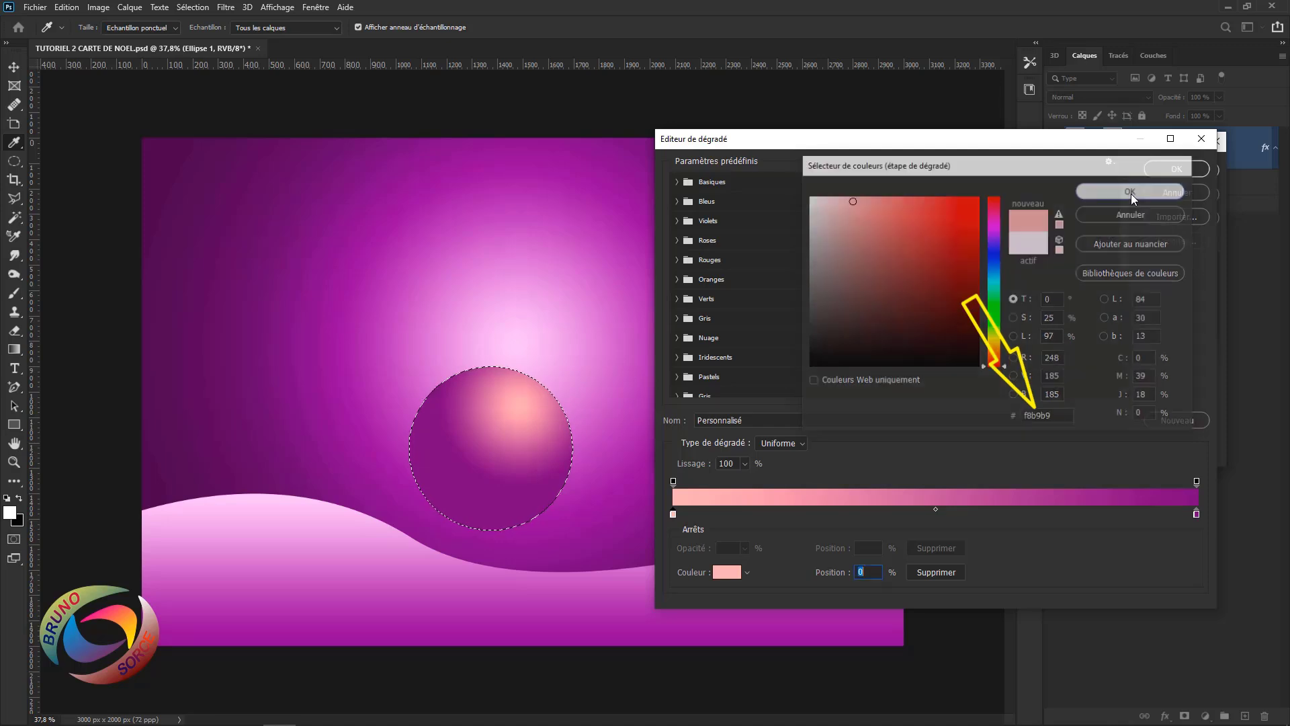
- Set the end stop of the circle's gradient to colour 8e0404 and accept the edited gradient
left_click(1196, 514)
double_click(1196, 514)
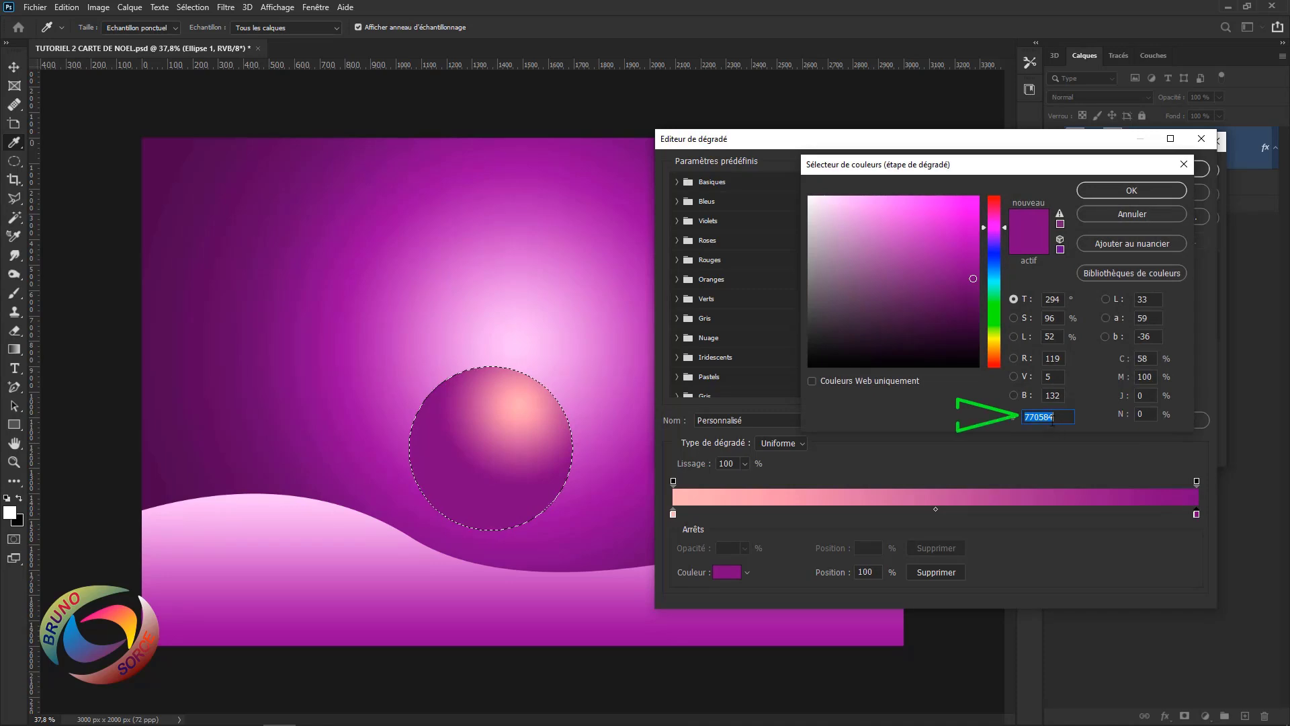
type("8")
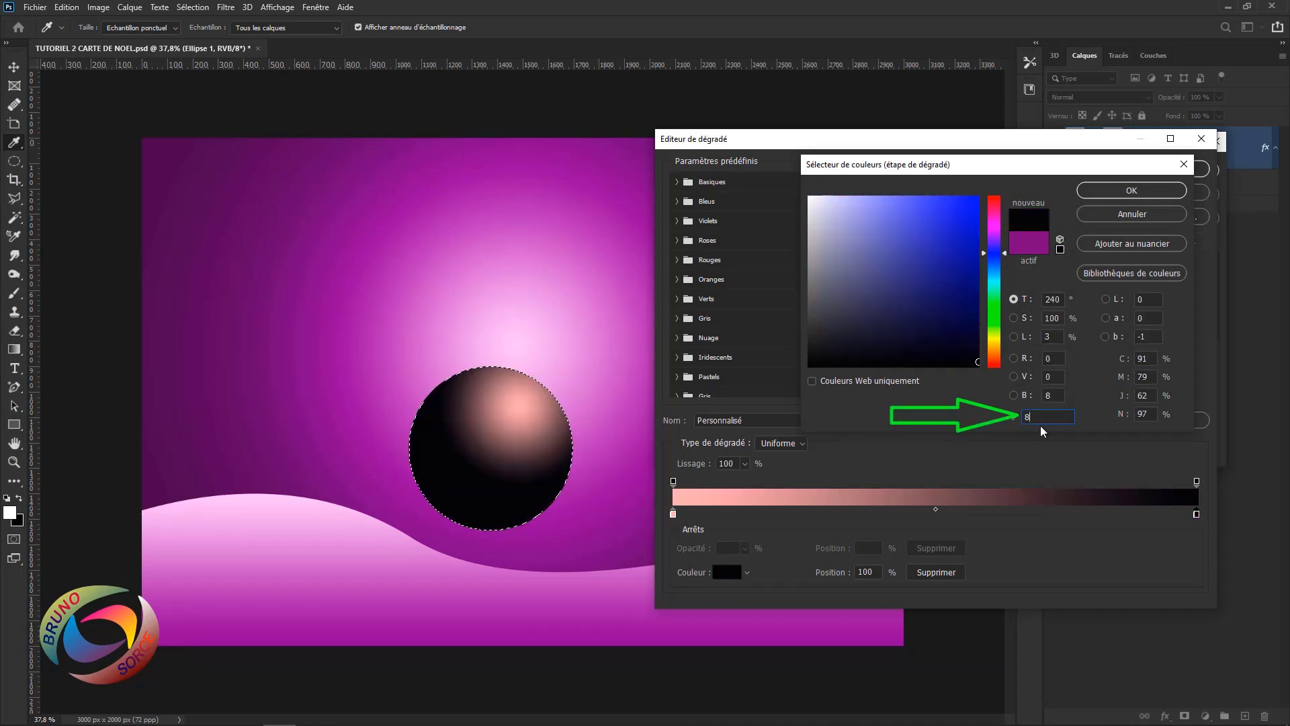
type("e0404")
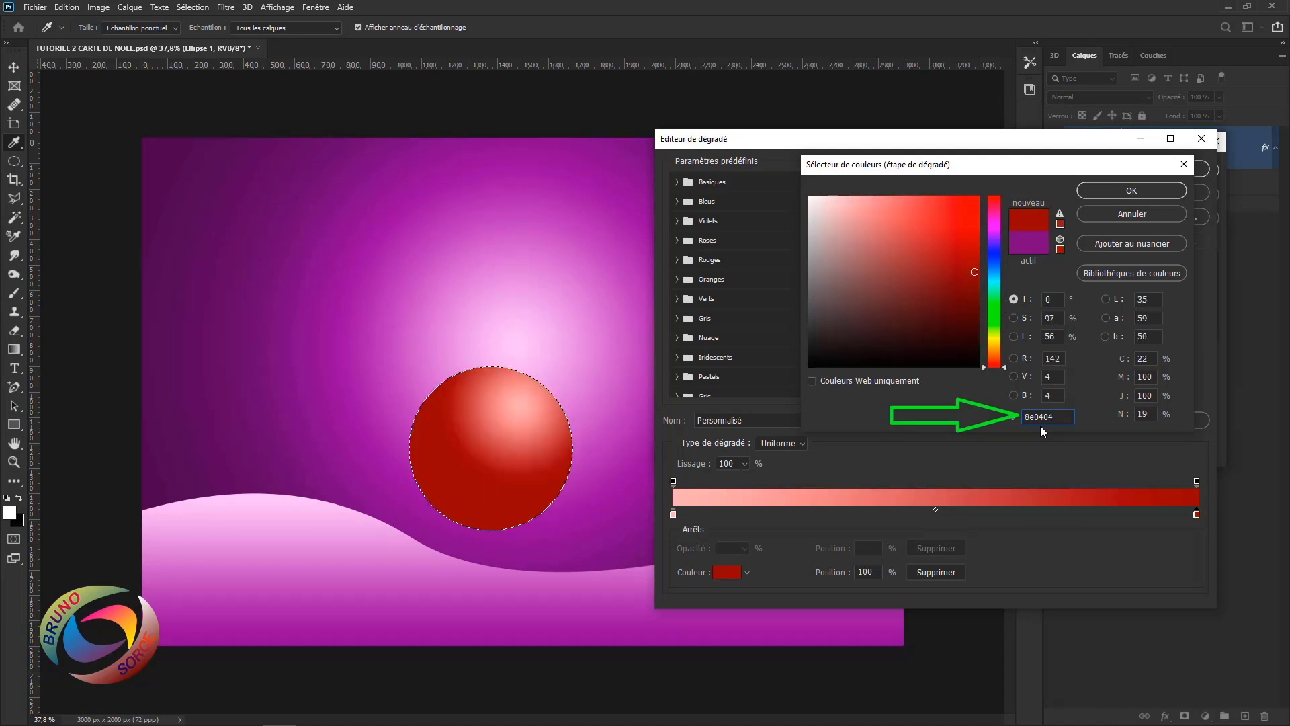
left_click(1146, 190)
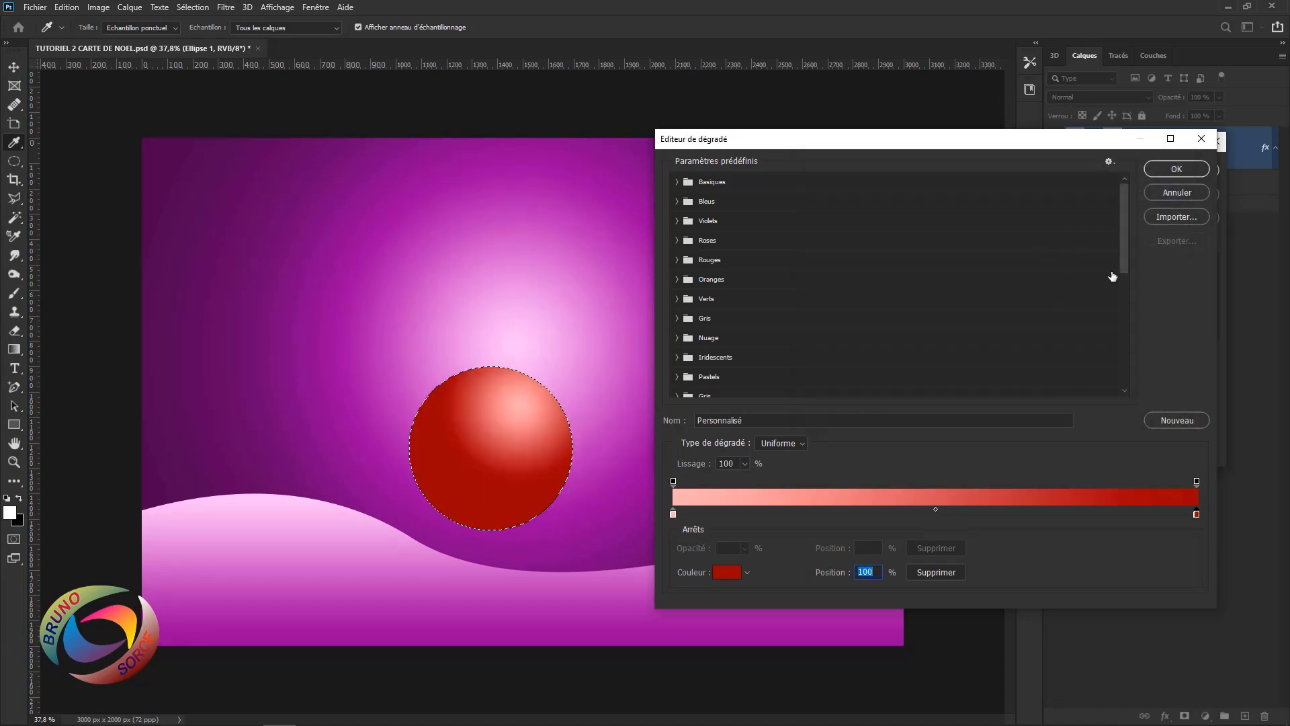
left_click(1183, 171)
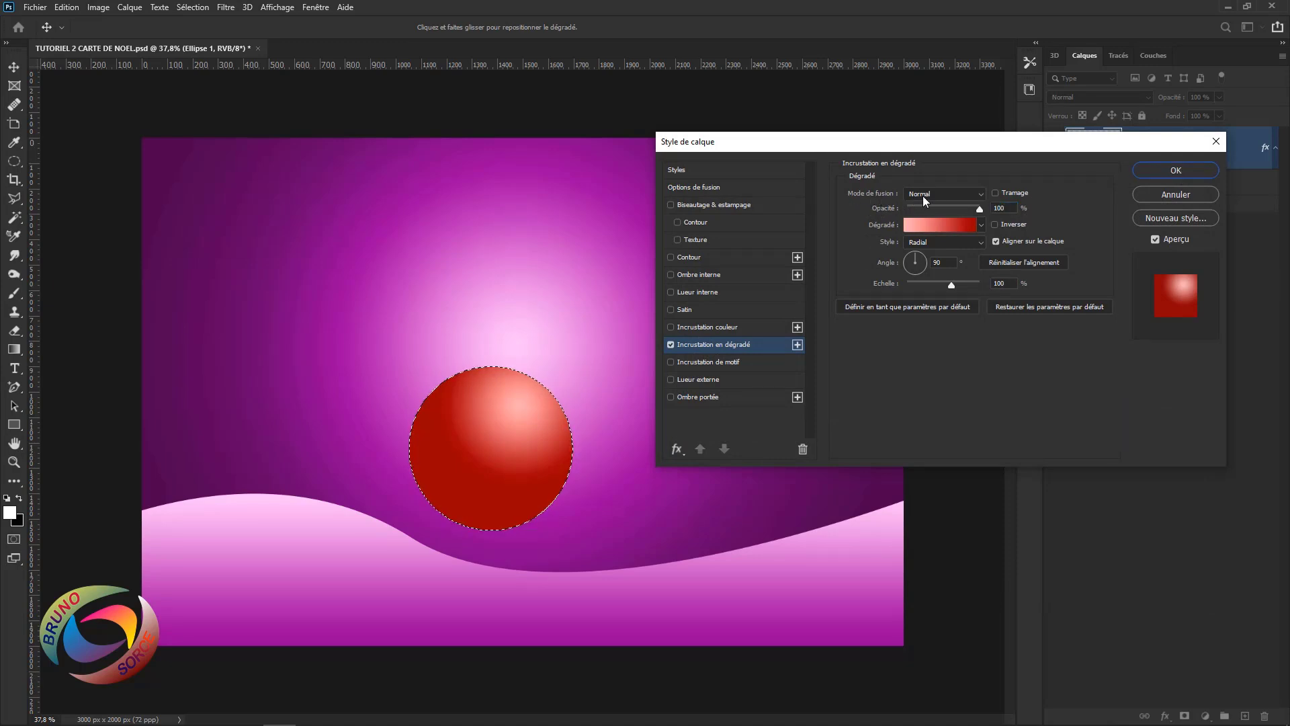
- Preview the gradient inverted, restore its normal direction and shift the highlight slightly down and right within the circle
left_click(994, 224)
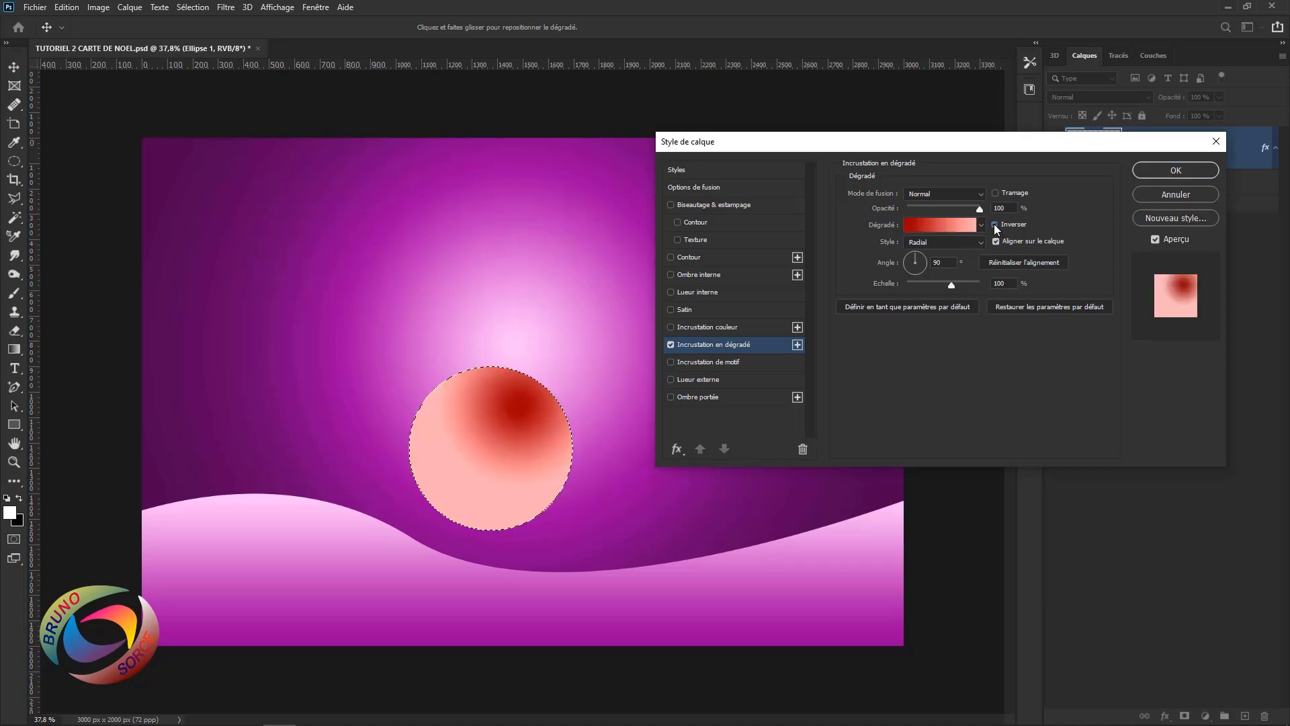
left_click(994, 224)
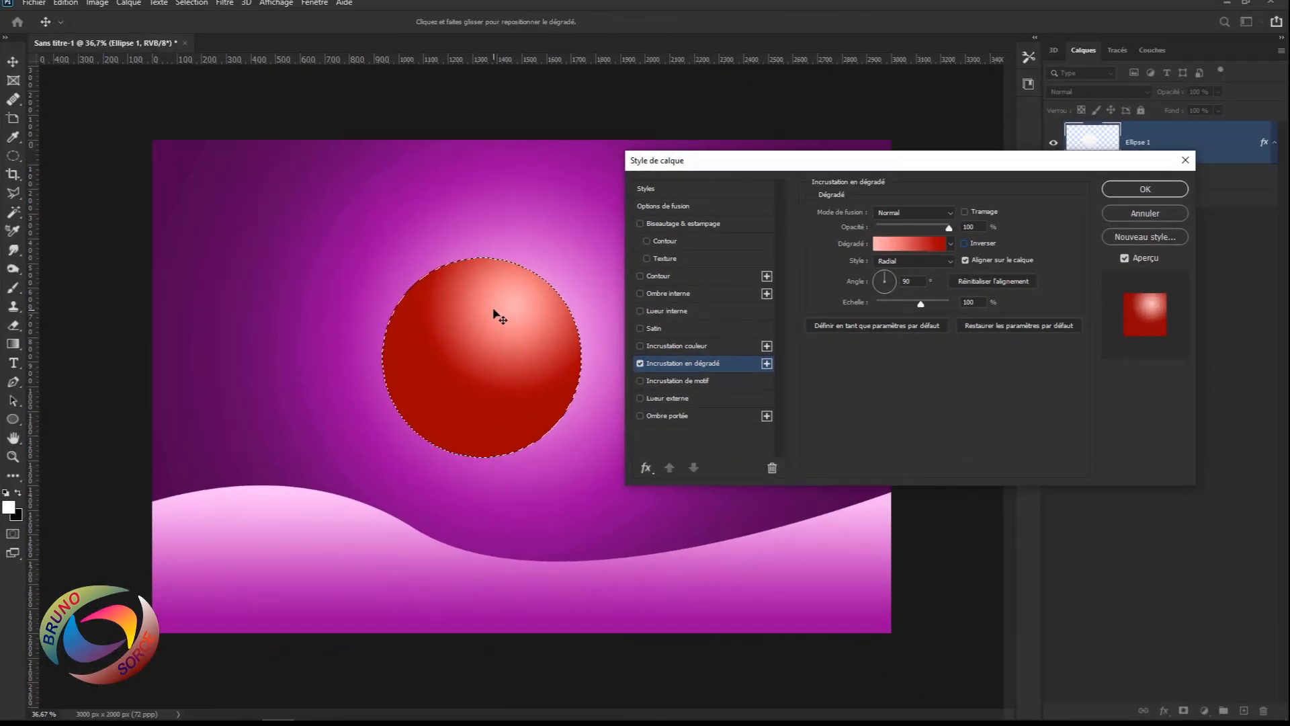
mouse_move(493, 310)
left_mouse_down()
mouse_move(473, 347)
mouse_move(502, 333)
mouse_move(501, 302)
mouse_move(458, 328)
mouse_move(461, 383)
mouse_move(516, 363)
mouse_move(487, 326)
mouse_move(520, 277)
mouse_move(496, 348)
mouse_move(507, 295)
mouse_move(507, 321)
left_mouse_up()
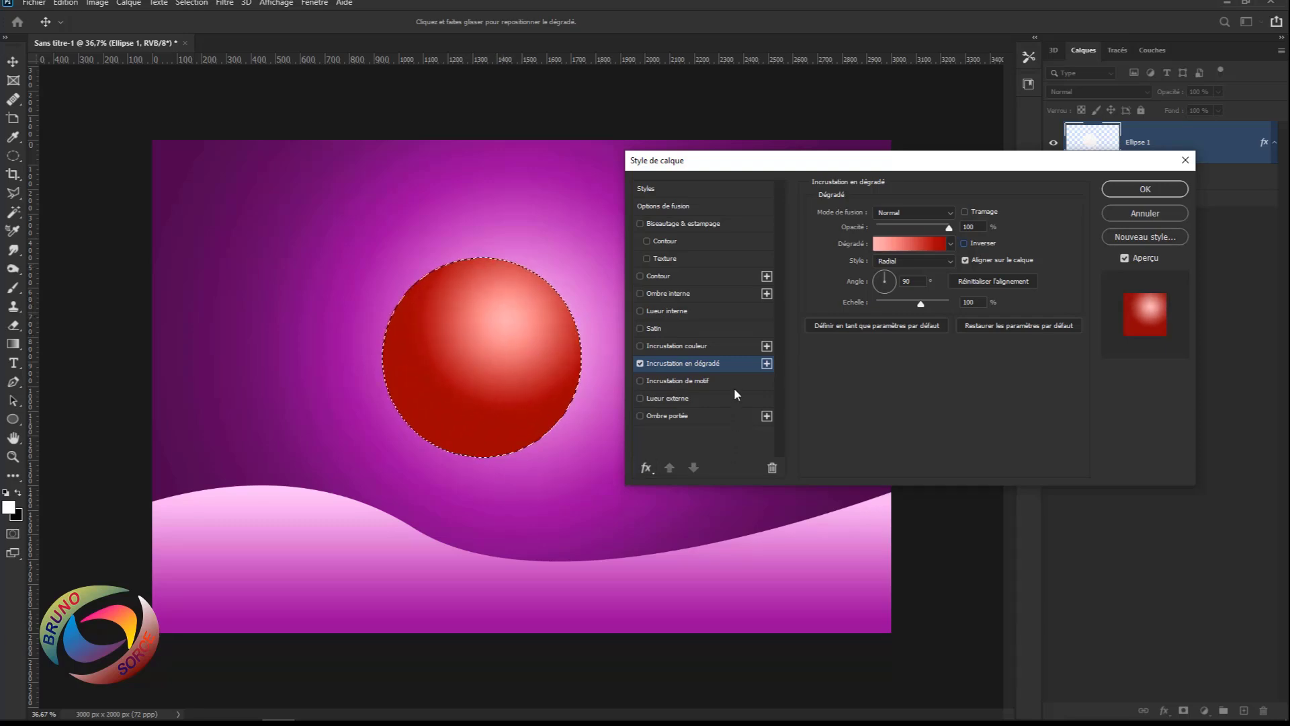
- Enable Ombre interne on the circle with colour 0a0000 and blending mode Normal
left_click(679, 296)
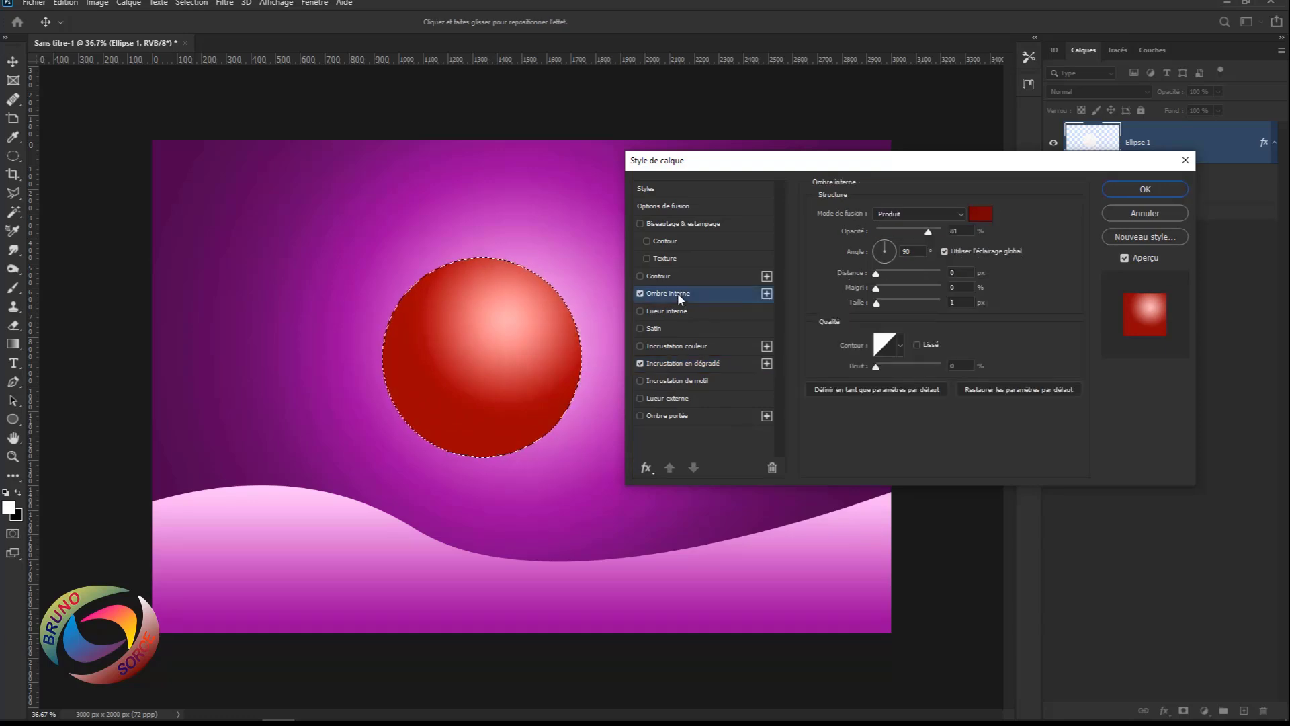
left_click(980, 213)
left_click(970, 355)
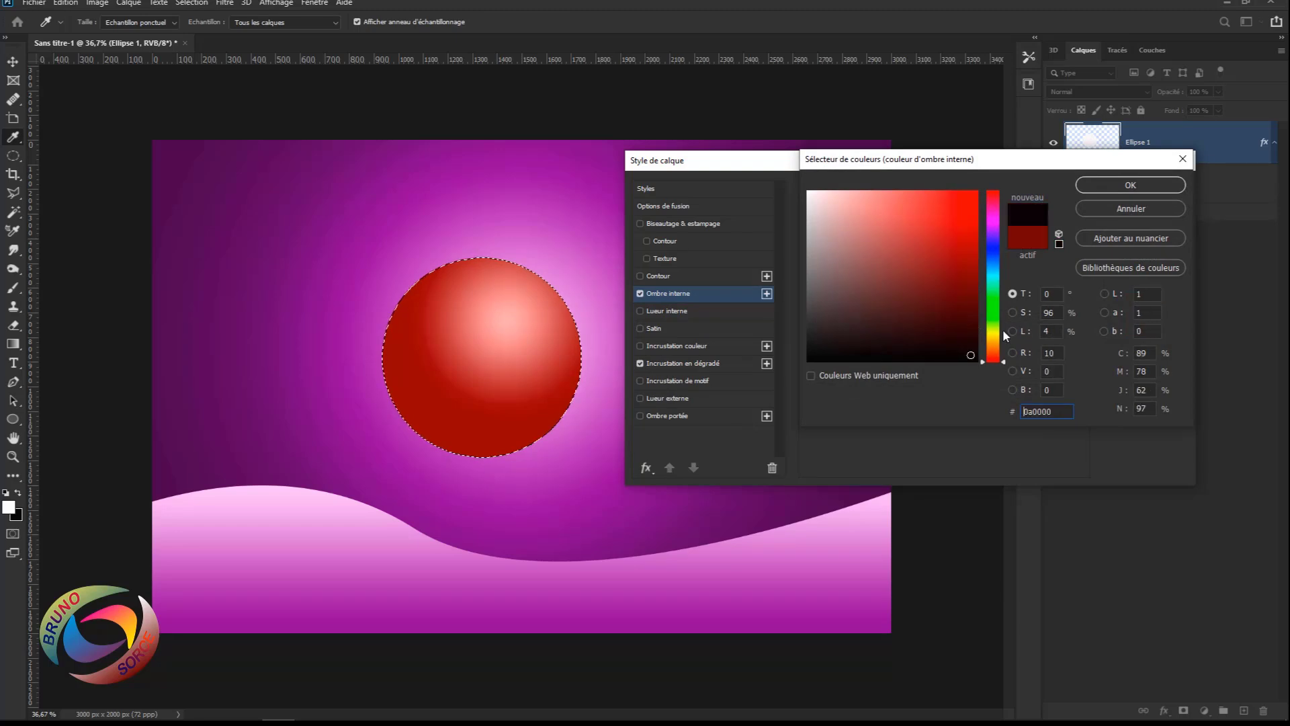
left_click(1089, 189)
left_click(912, 215)
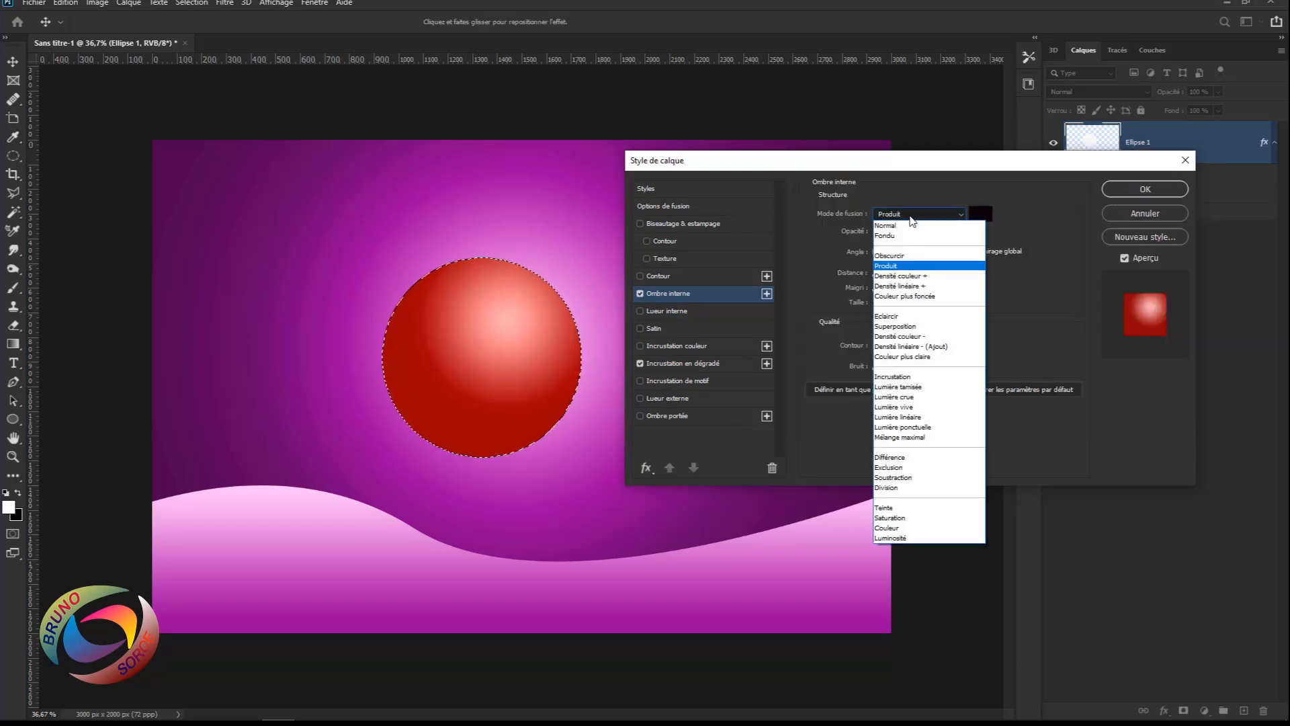
left_click(886, 225)
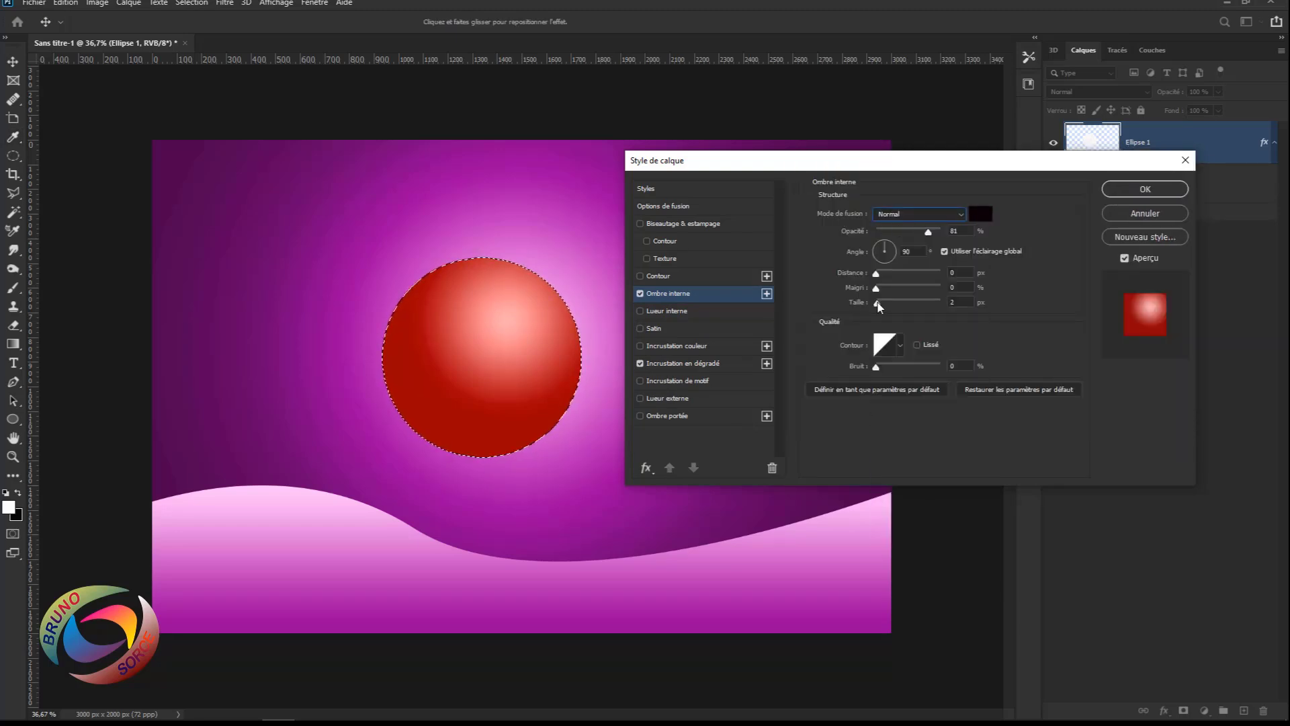
- Set the inner shadow to 67 % opacity, -130° angle, 122 px distance and 191 px size with the linear contour
left_click_drag(878, 307, 936, 289)
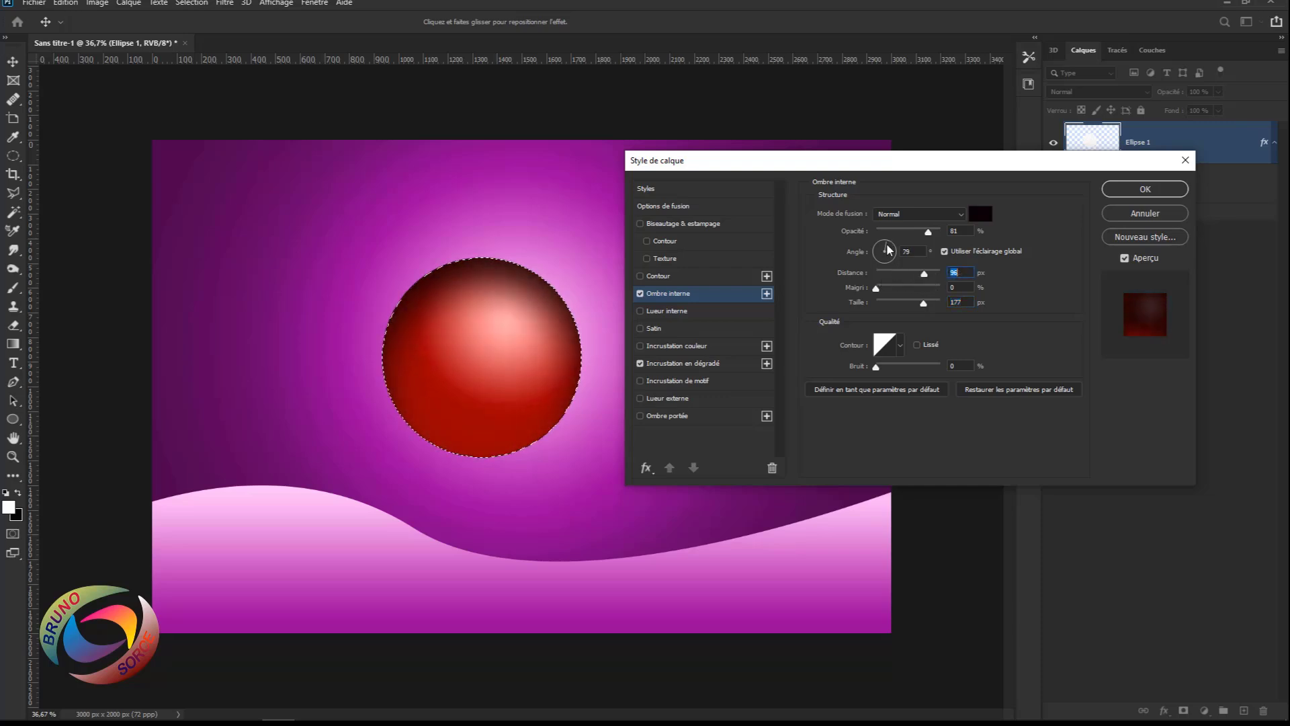
left_click_drag(886, 244, 887, 269)
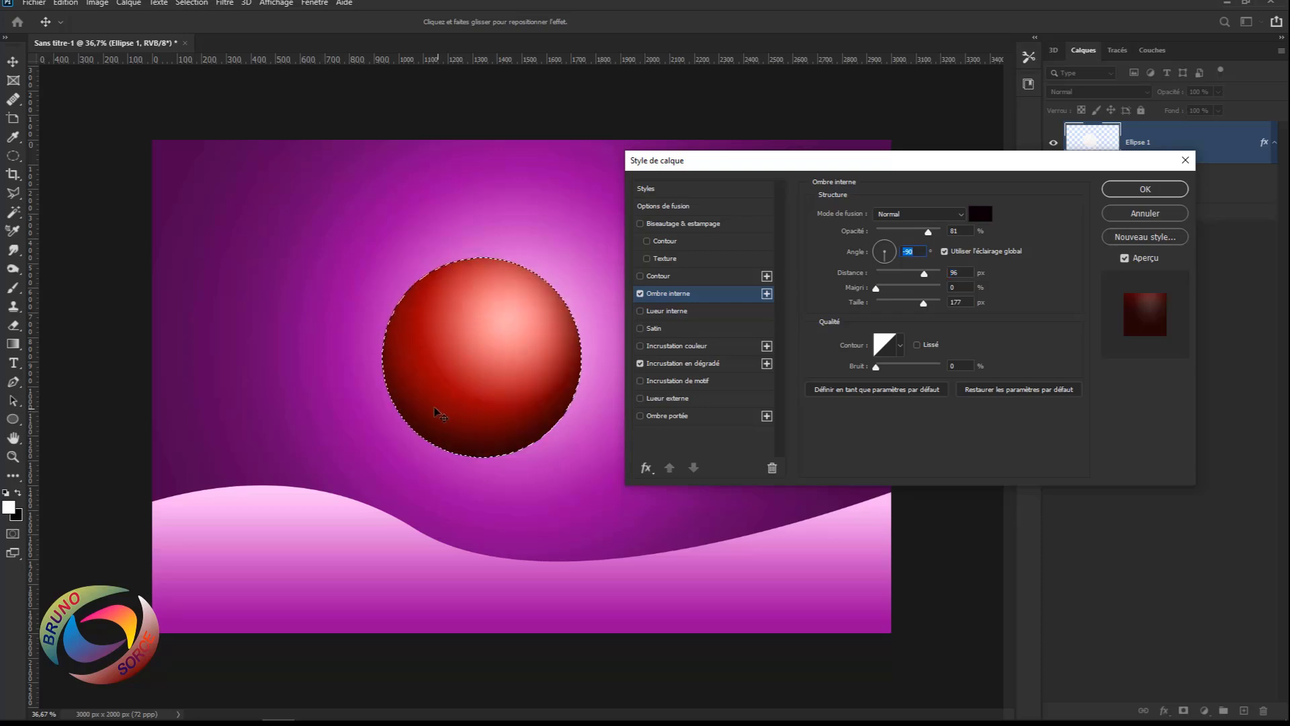
left_click_drag(425, 406, 444, 407)
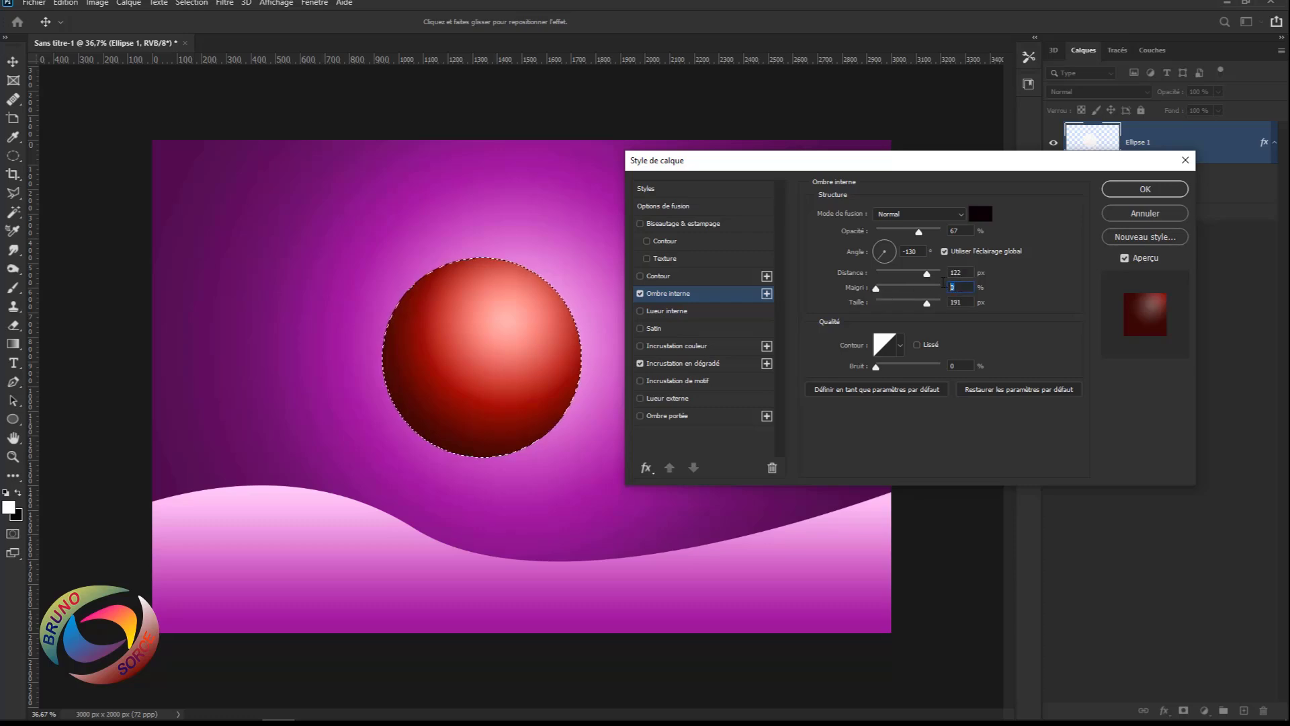
left_click_drag(956, 304, 949, 307)
left_click(900, 346)
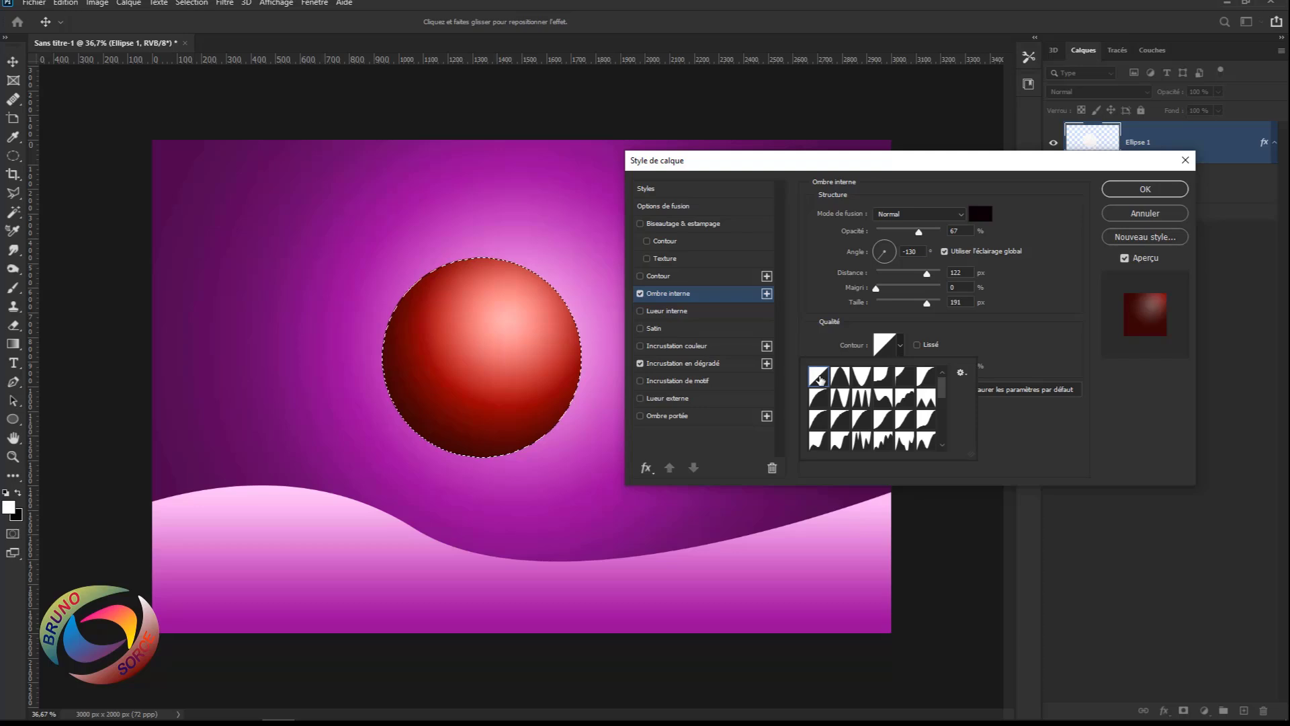
double_click(819, 380)
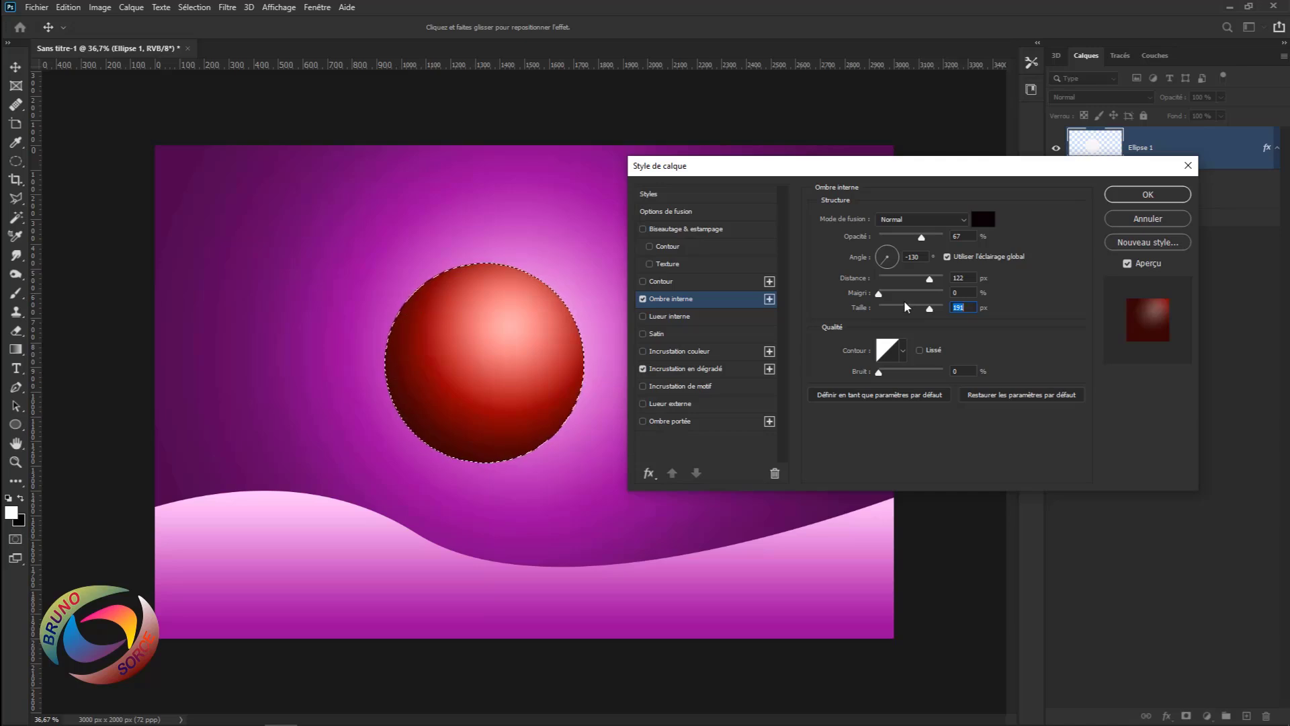
- Reduce the inner shadow's opacity to 50 % and apply the layer style to the circle
left_click(642, 298)
left_click_drag(921, 237, 909, 239)
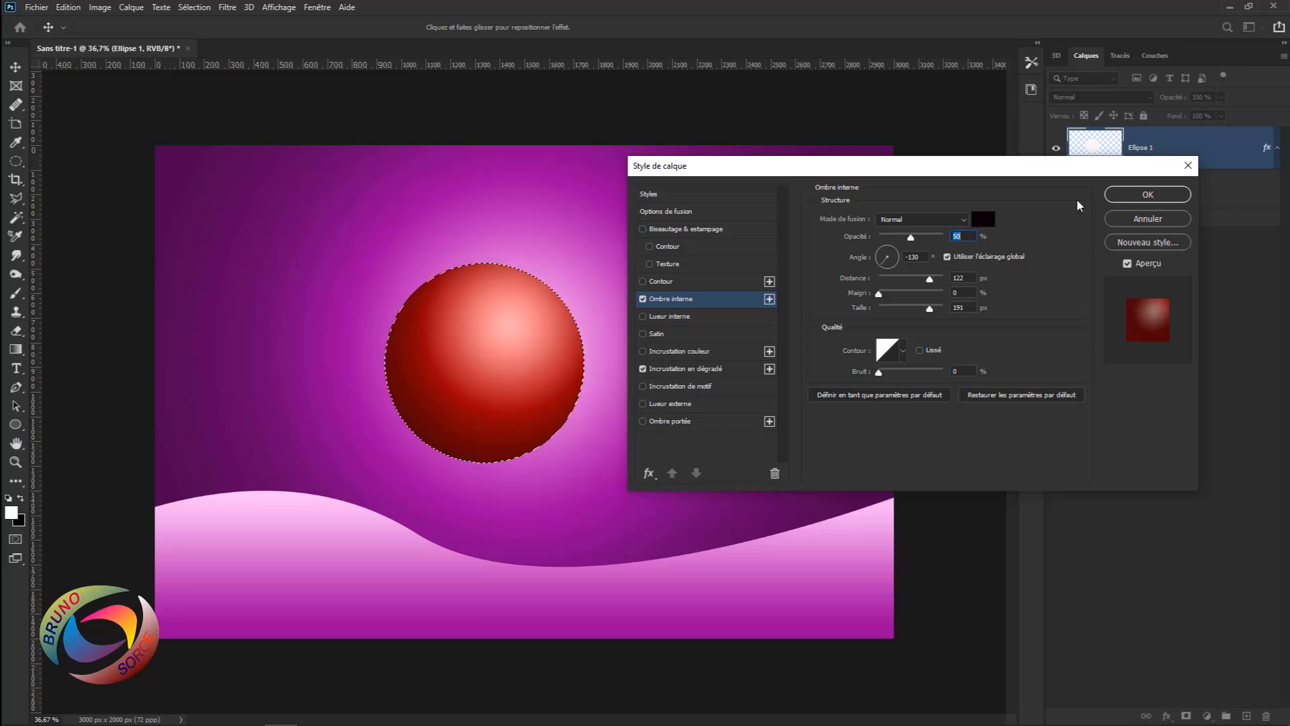
left_click(1122, 200)
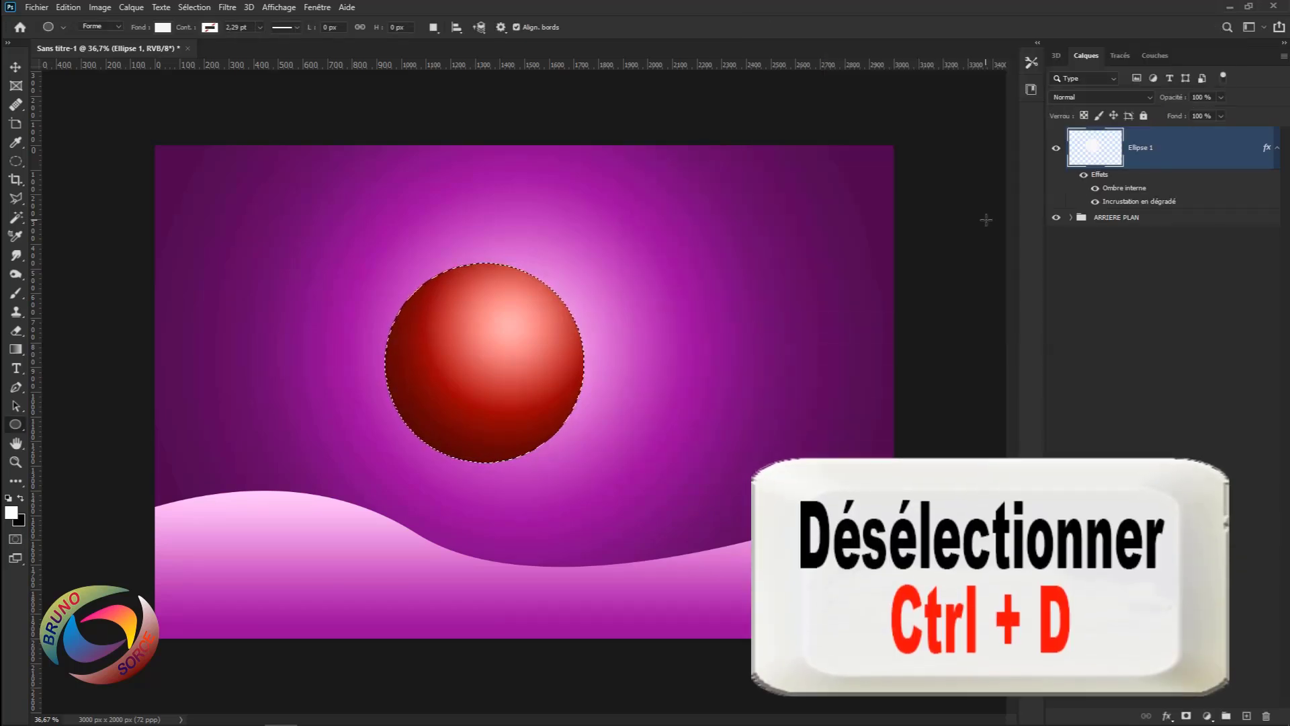
- Deselect the circle's outline and use the Move tool to shift the red ball slightly down and right
key("ctrl+d")
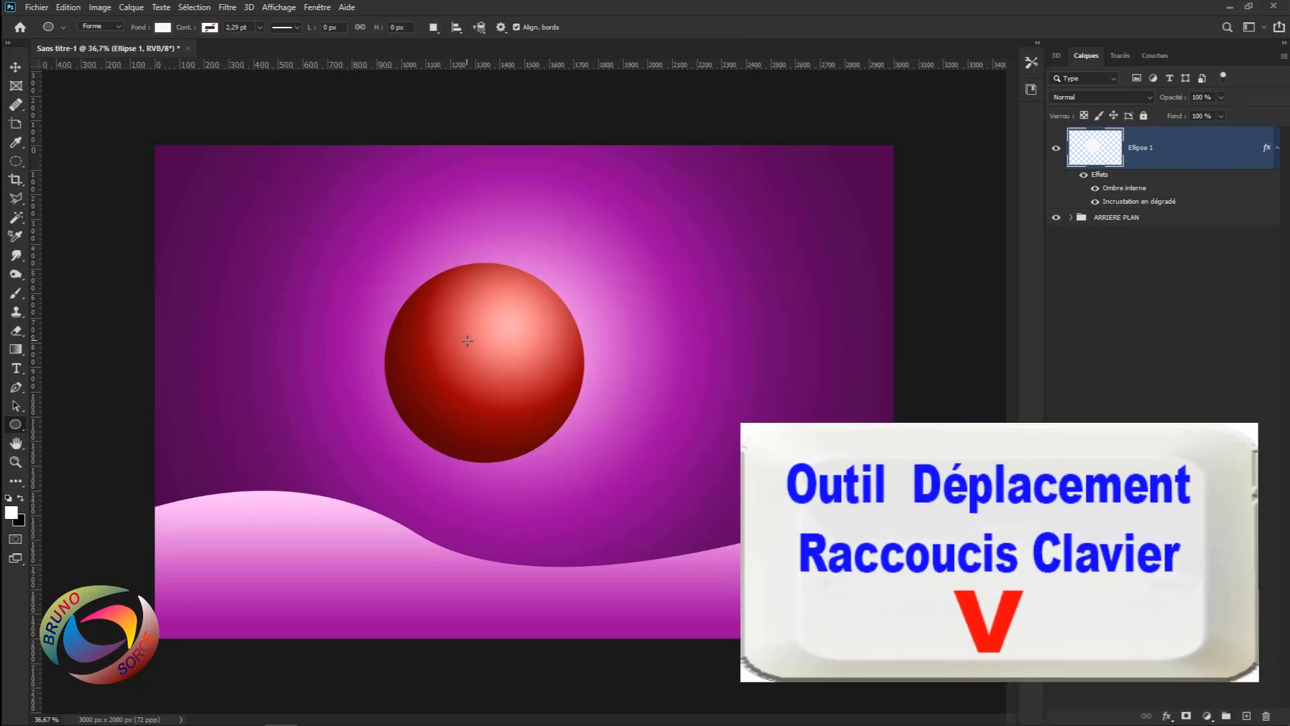
key("v")
left_click_drag(484, 339, 539, 335)
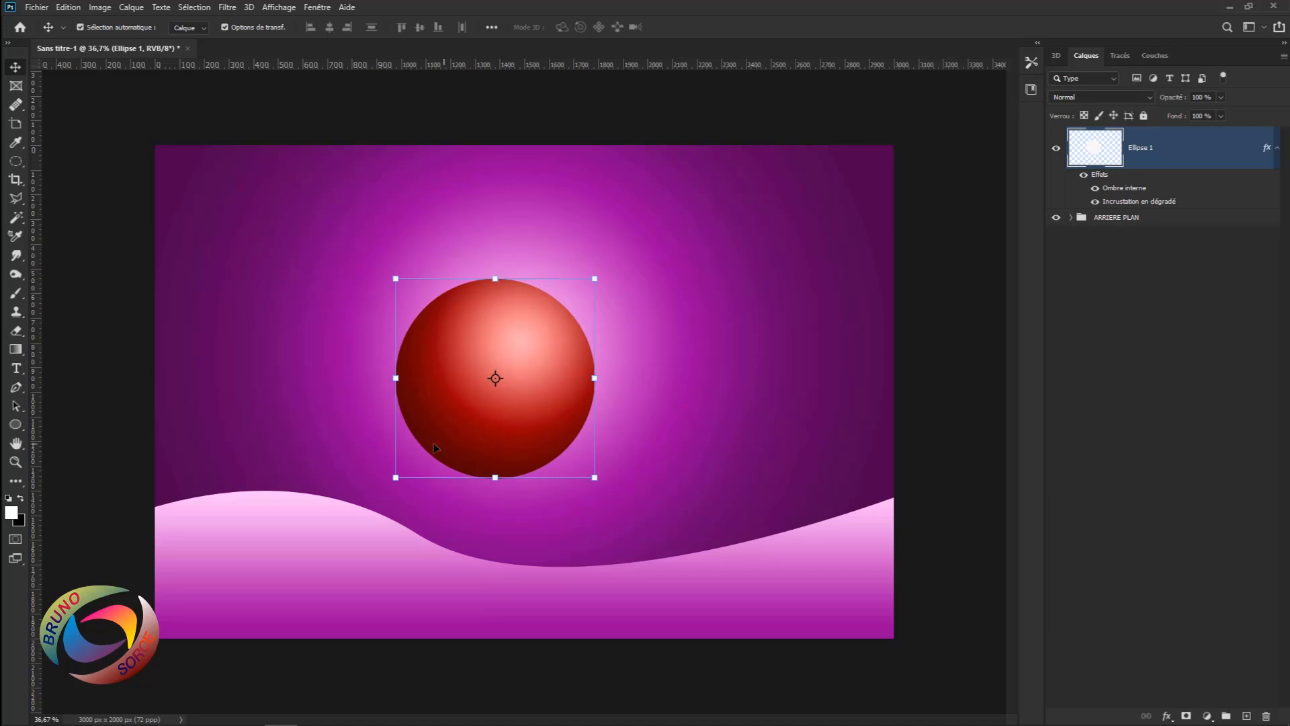
- Place the flocon-neige image as an embedded object at its original size and accept the placement
left_click(36, 8)
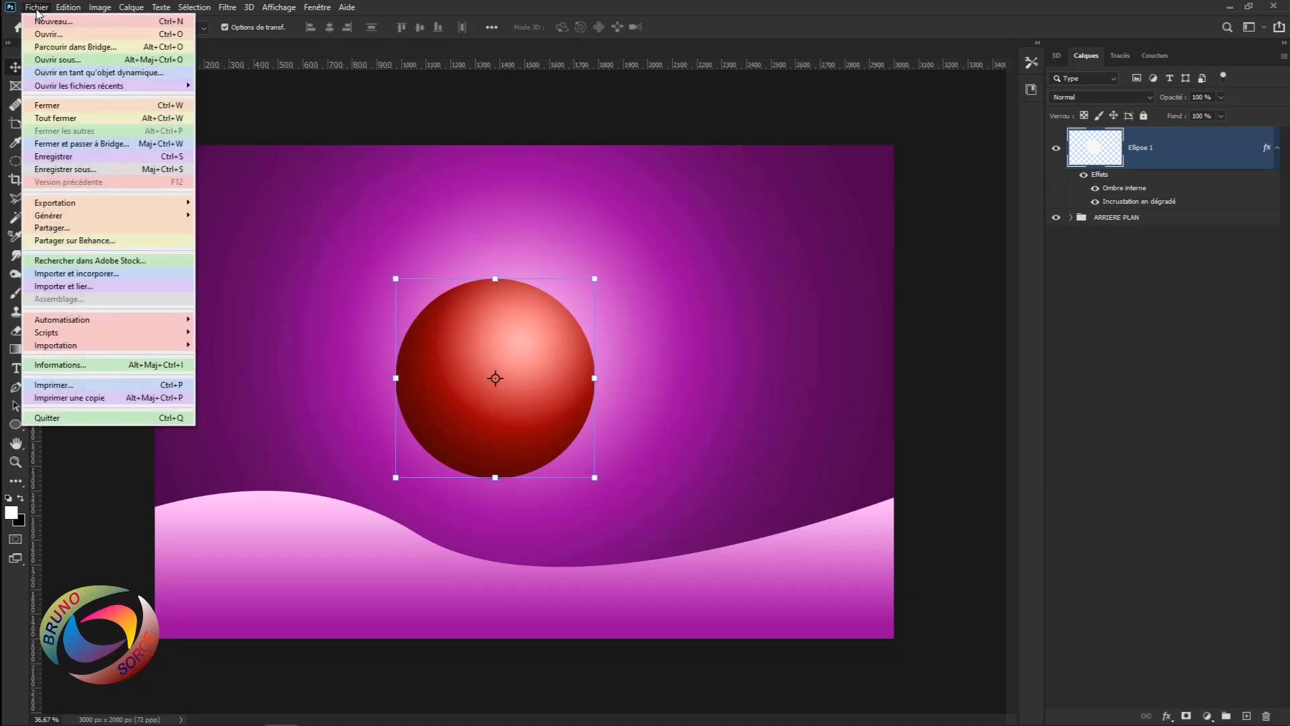
left_click(54, 274)
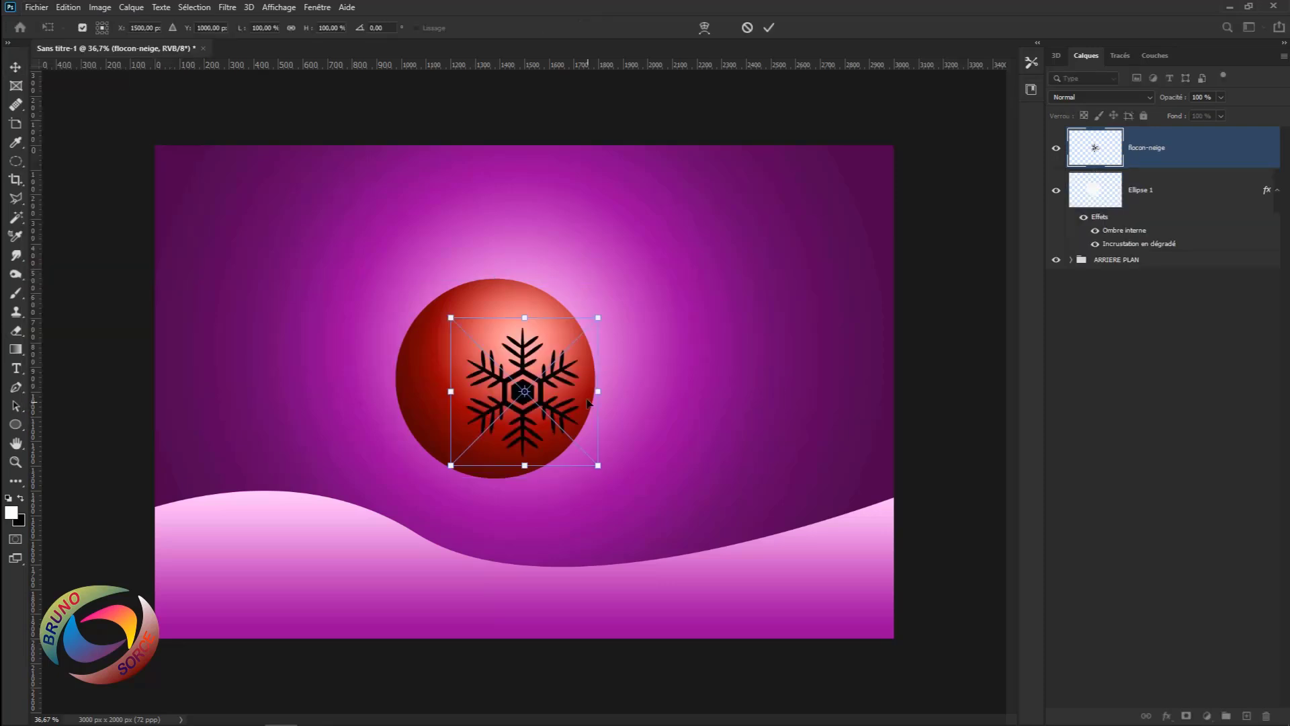
scroll(527, 393, "up", 2)
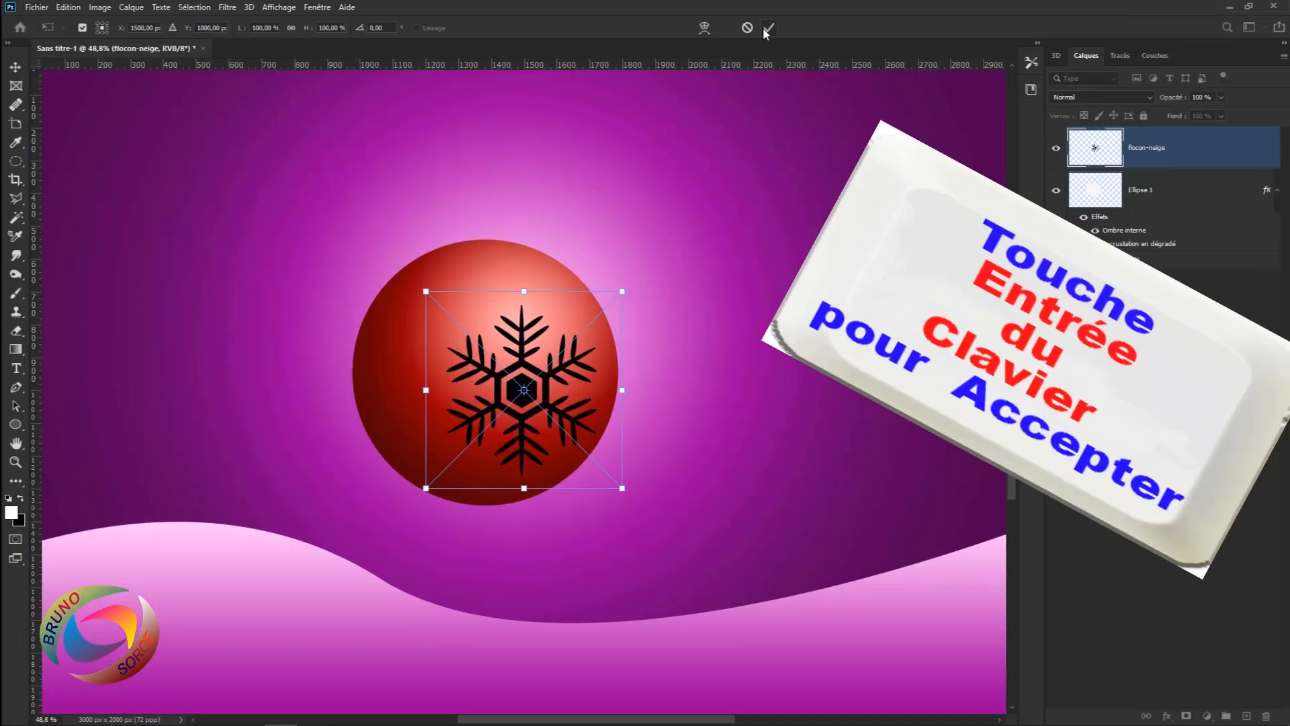
left_click(764, 28)
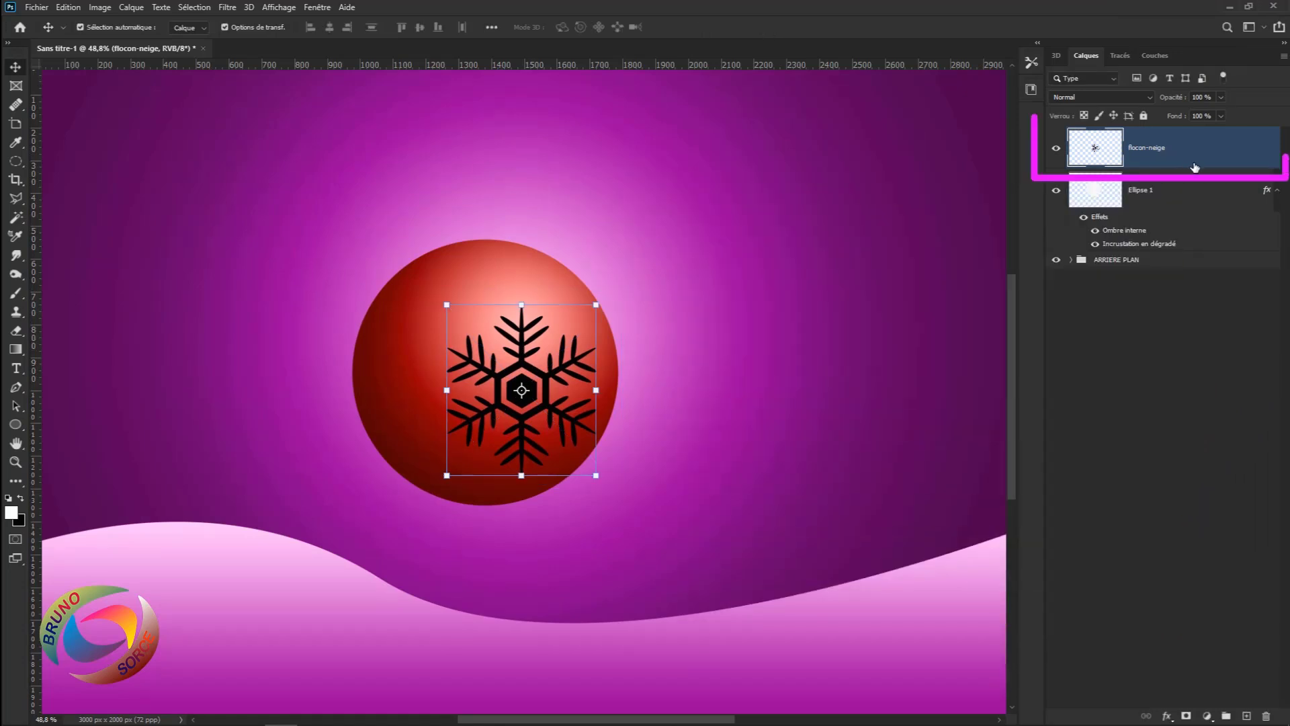
- Apply an Incrustation couleur layer style to flocon-neige with colour ffffff, Normal blending mode and 100 % opacity
double_click(1244, 161)
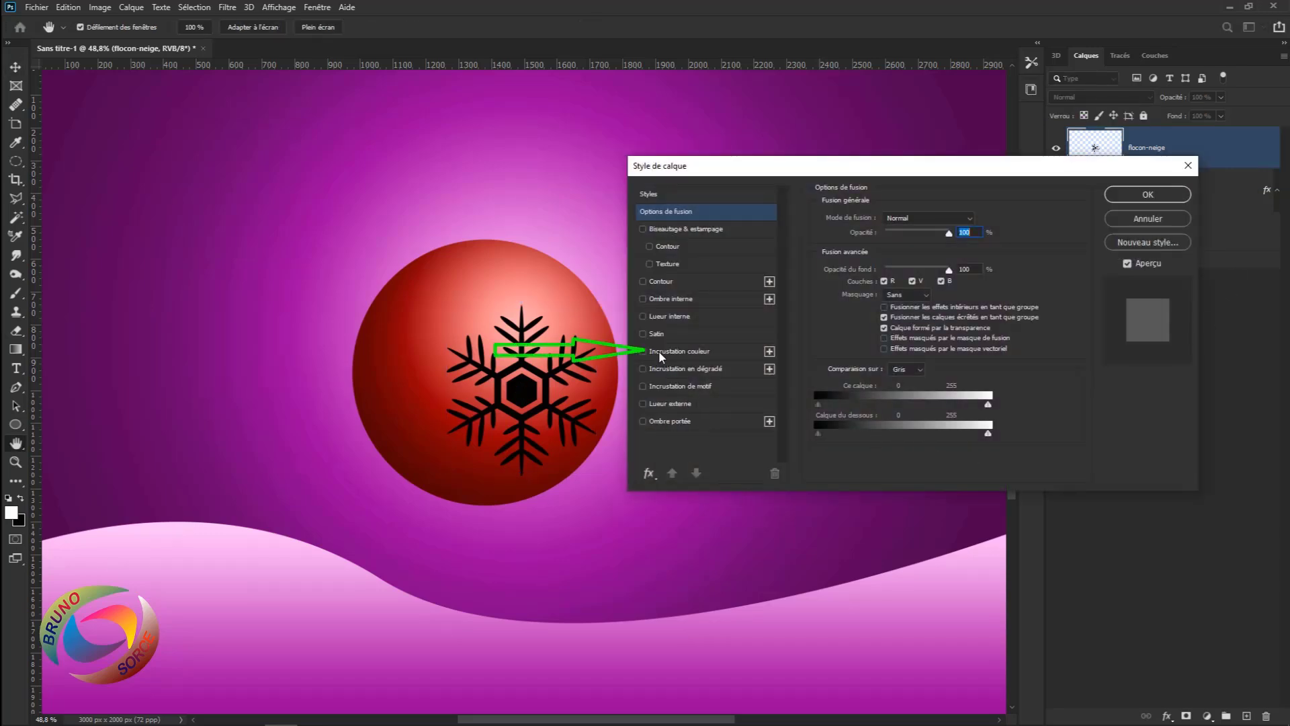
left_click(680, 352)
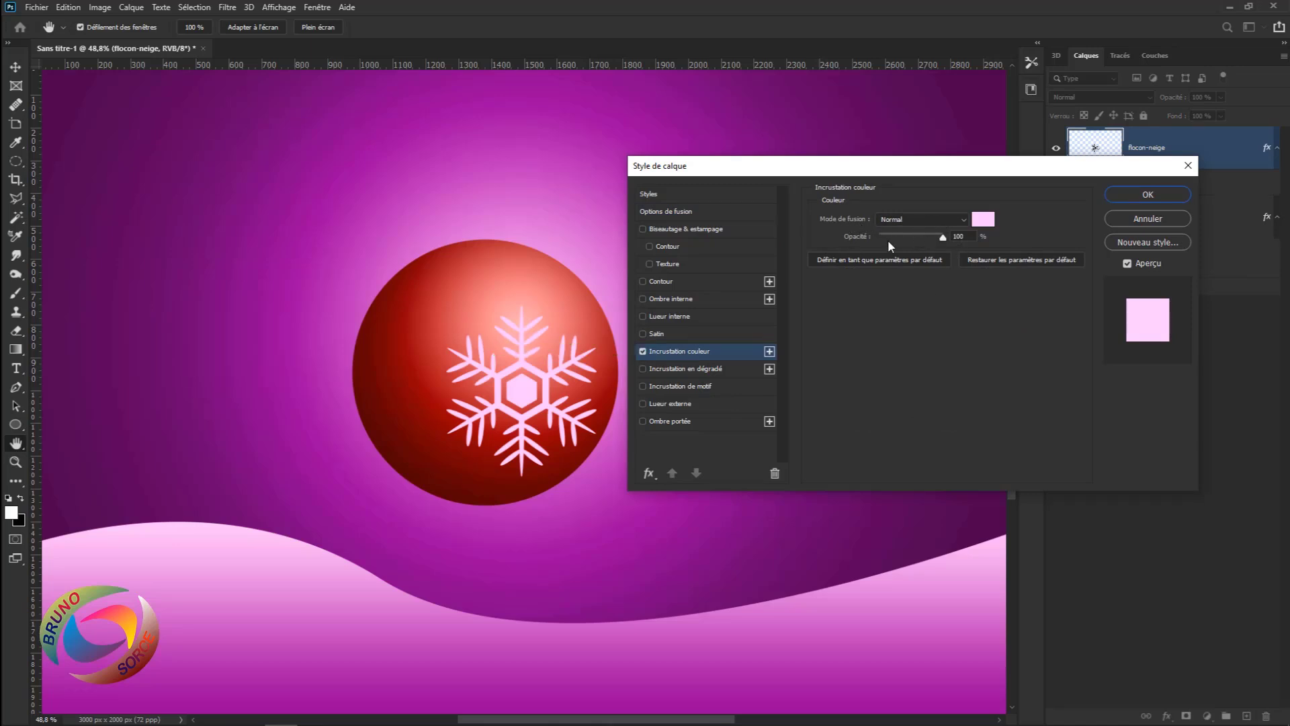
left_click(986, 220)
type("ffffff")
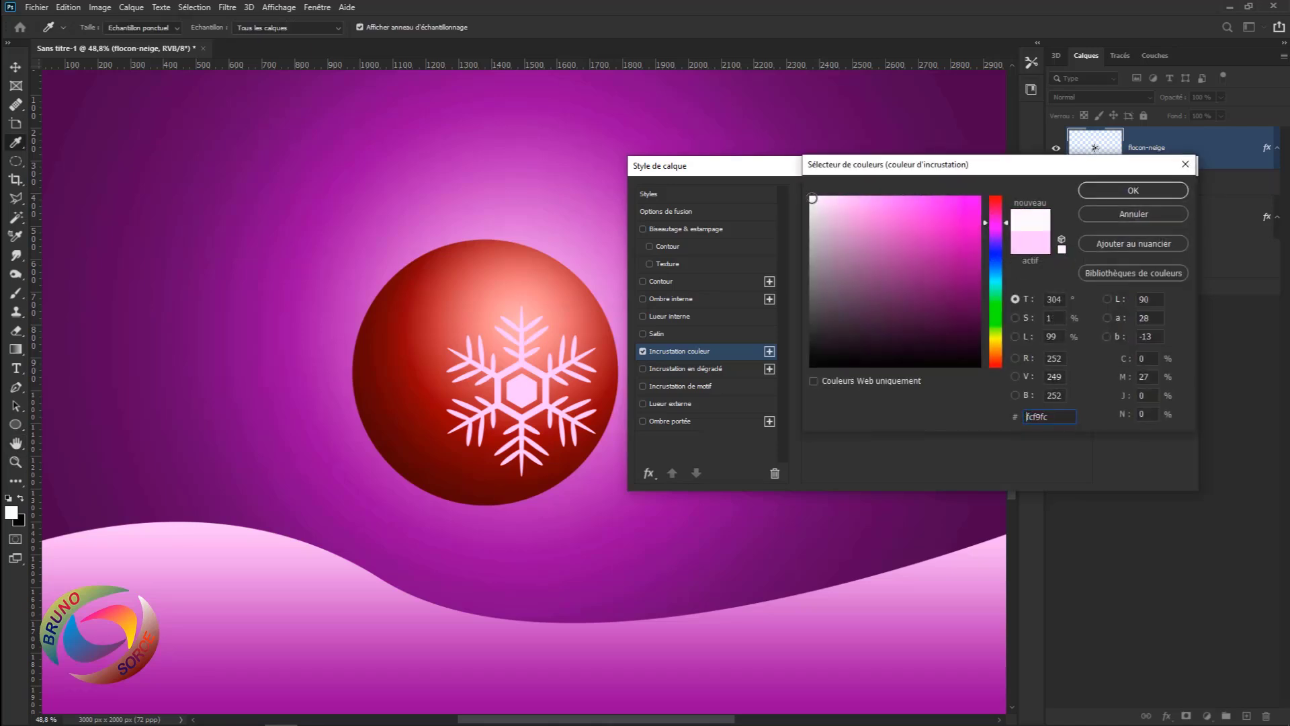
key("Return")
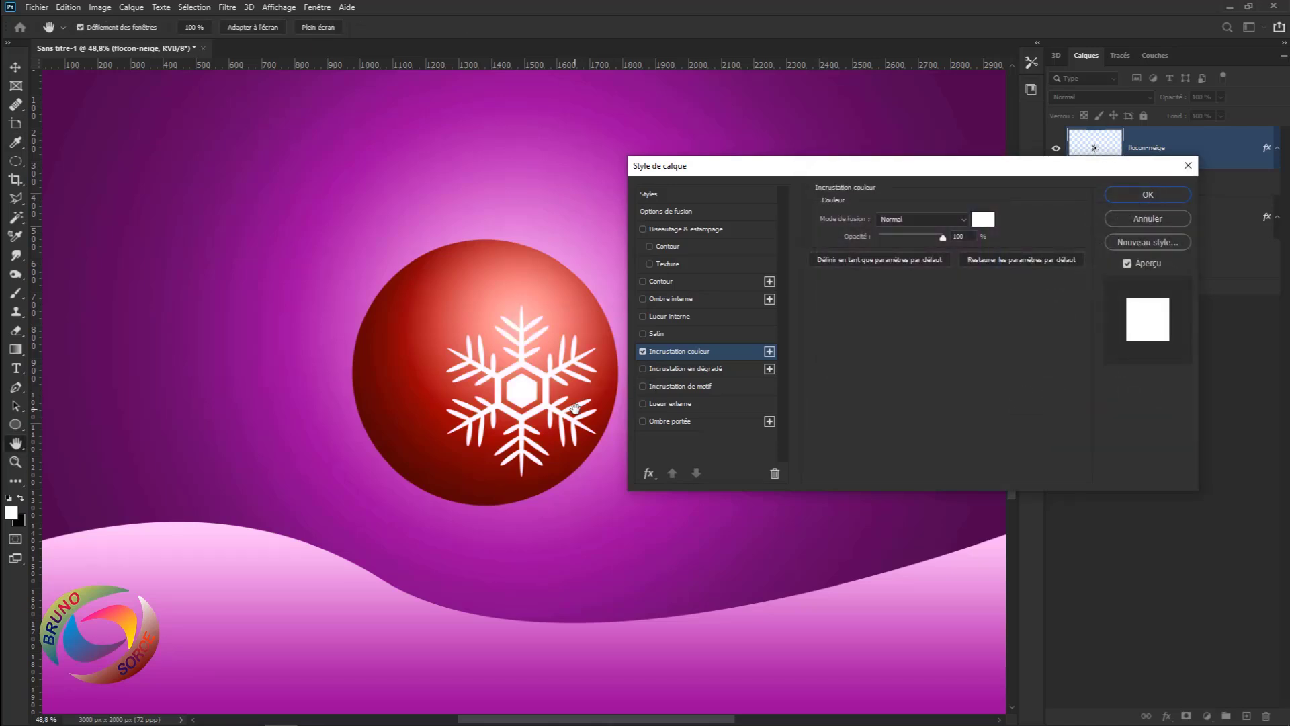
left_click(1148, 195)
- Move the snowflake over the ball's lower-left edge and place a smaller duplicate of it on the lower-right edge
left_click_drag(524, 366, 404, 403)
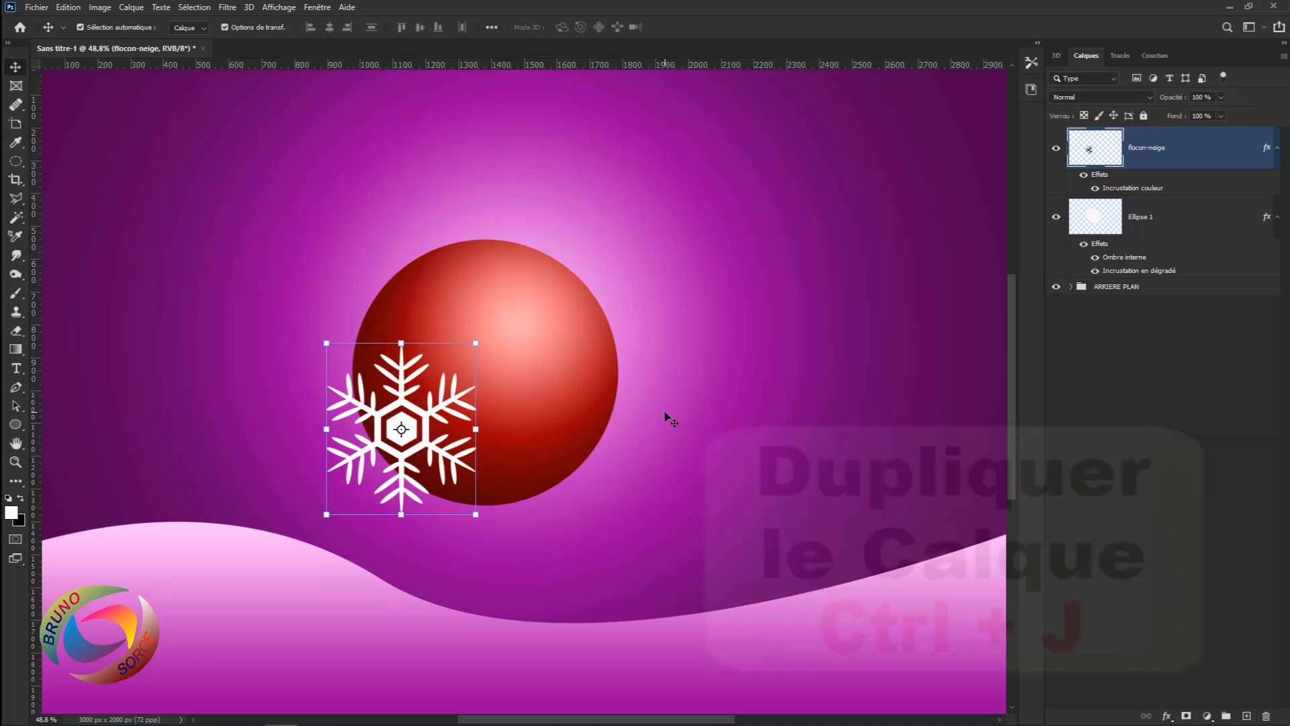
key("ctrl")
key("ctrl+j")
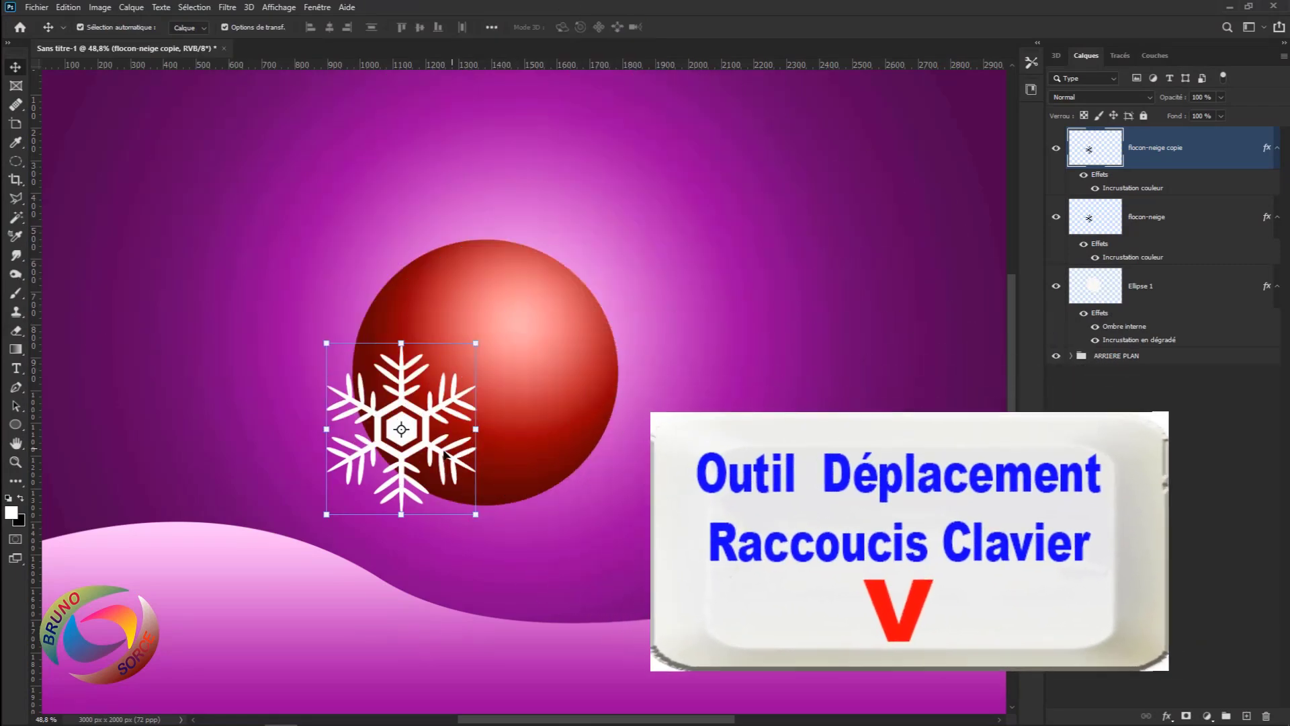
left_click_drag(410, 425, 601, 391)
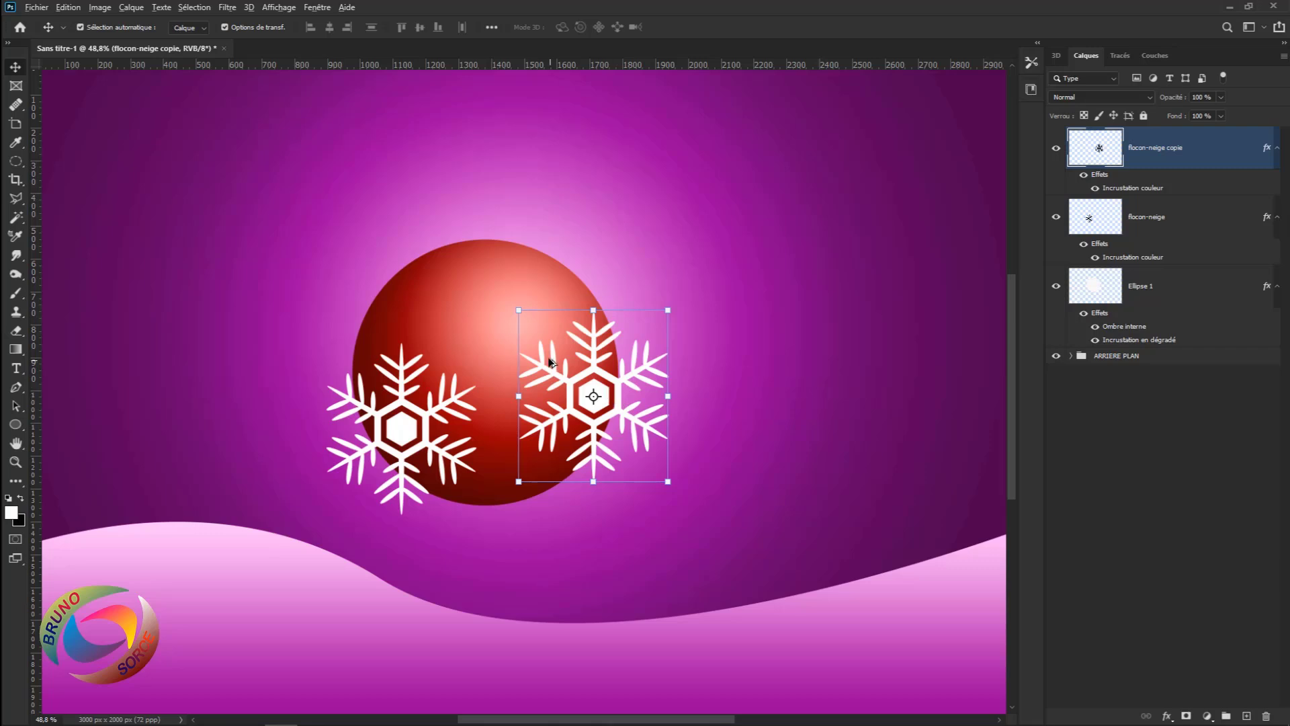
left_click_drag(519, 310, 545, 332)
left_click_drag(608, 395, 592, 411)
key("Return")
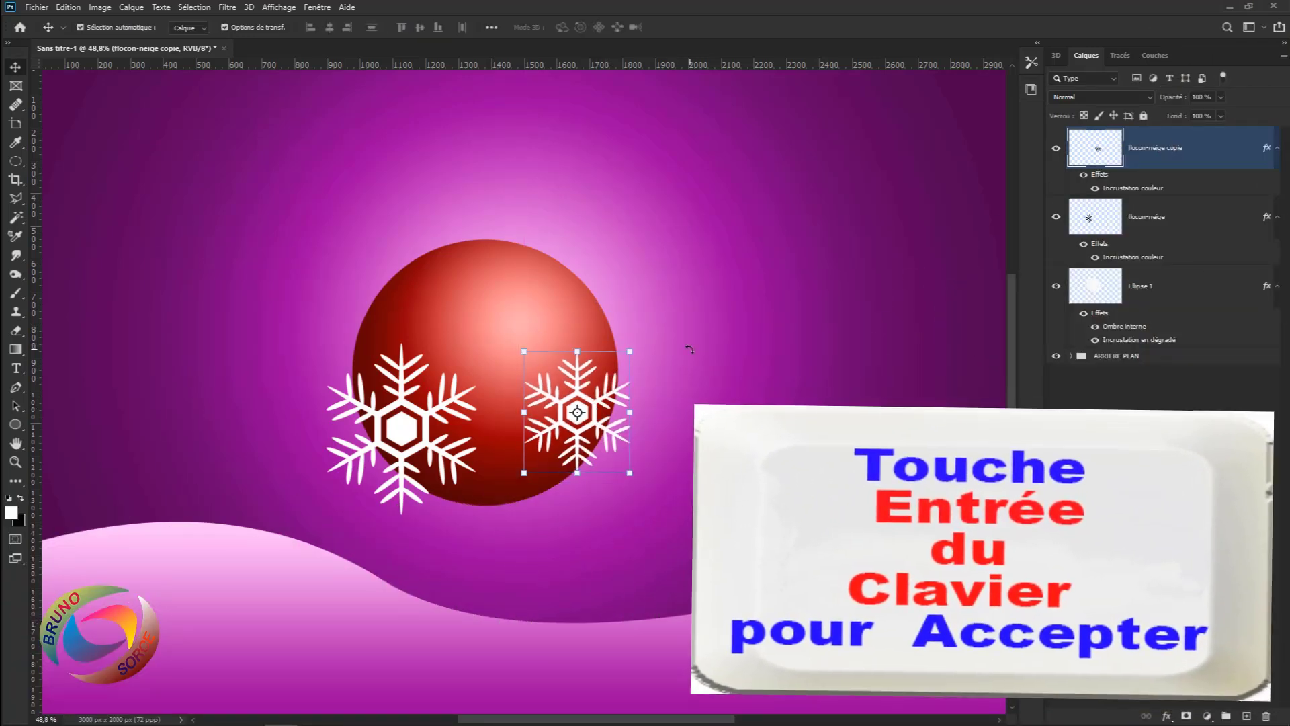
- Duplicate the large snowflake onto the ball's upper edge, scaled to about 86 % and rotated about -17°
left_click(406, 434)
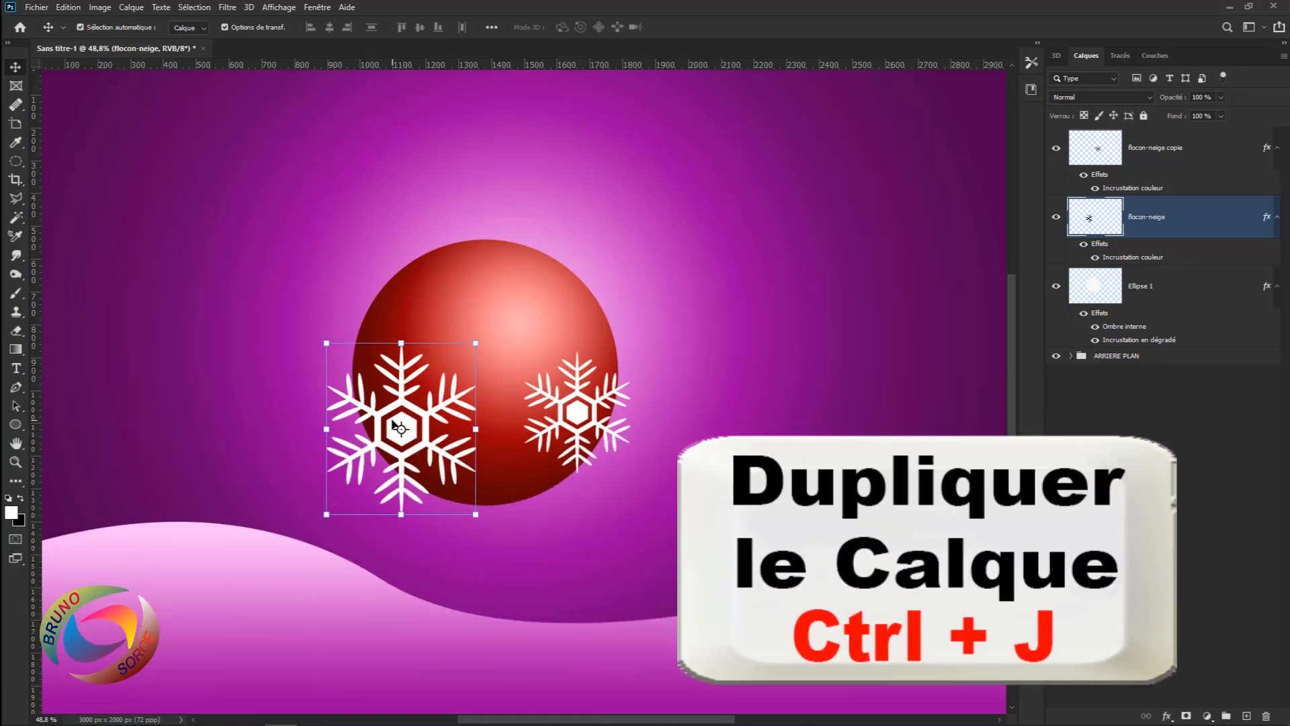
key("ctrl+j")
left_click_drag(402, 397, 462, 244)
left_click_drag(538, 184, 506, 183)
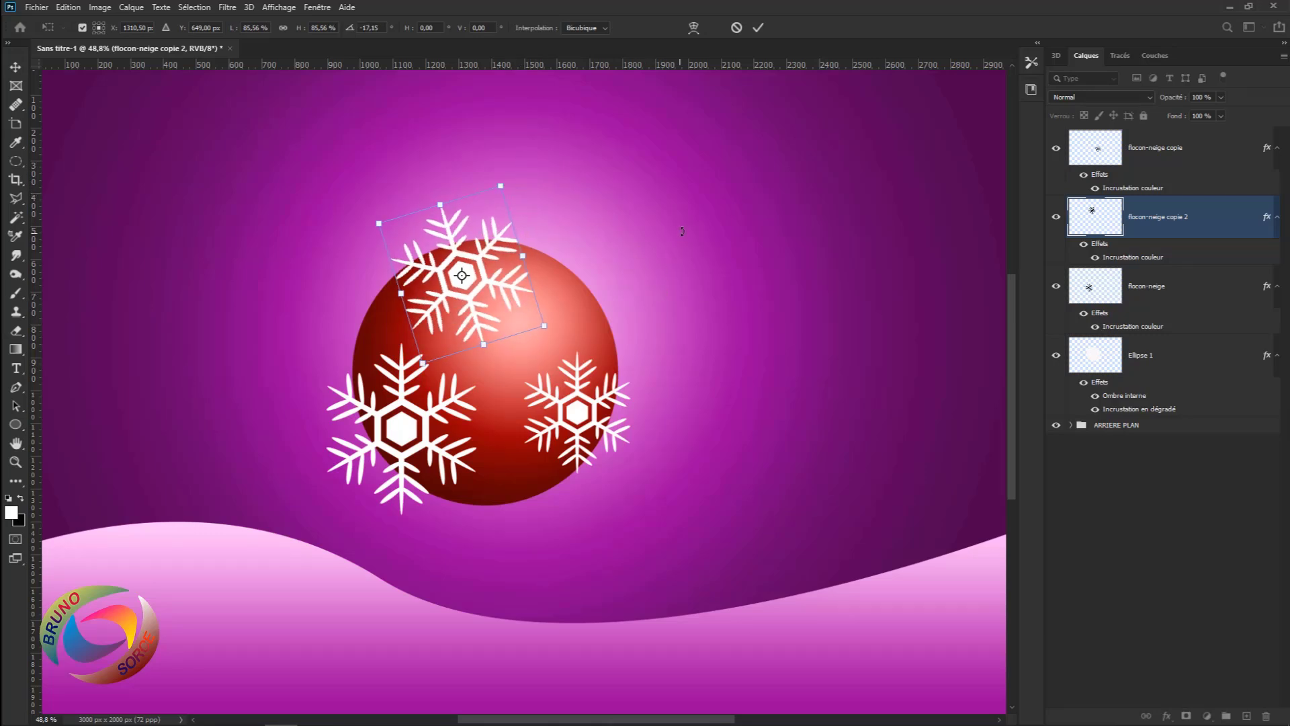
key("Return")
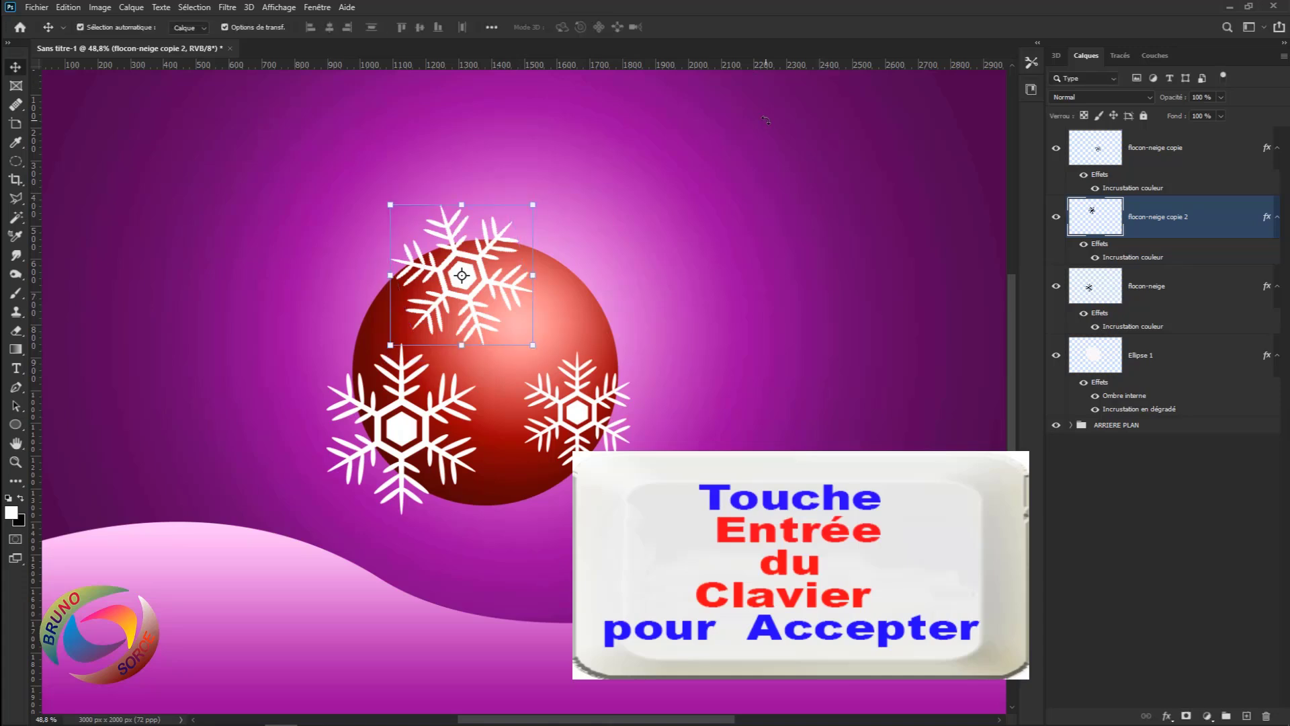
- Rotate the large snowflake on the ball's lower-left edge slightly clockwise and accept the transformation
left_click(421, 413)
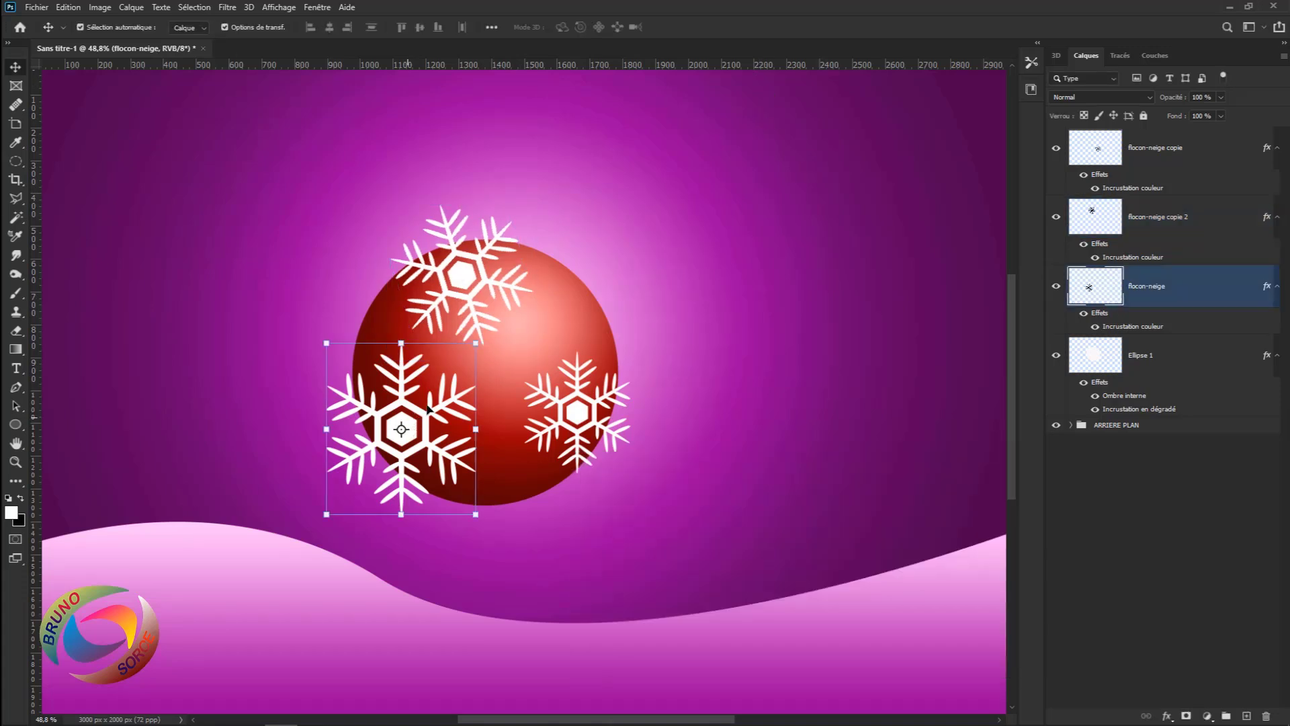
left_click_drag(488, 341, 496, 391)
key("Return")
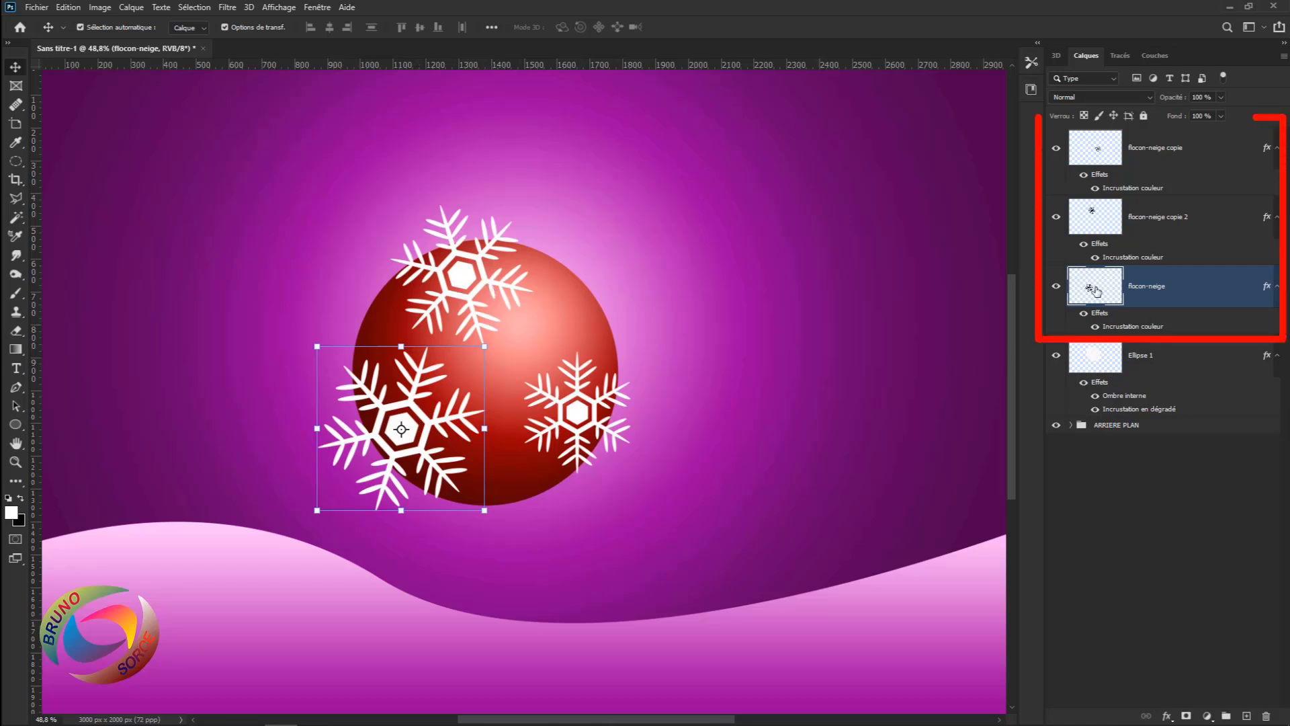
- Merge the three snowflake layers into a single layer
left_click(1216, 156)
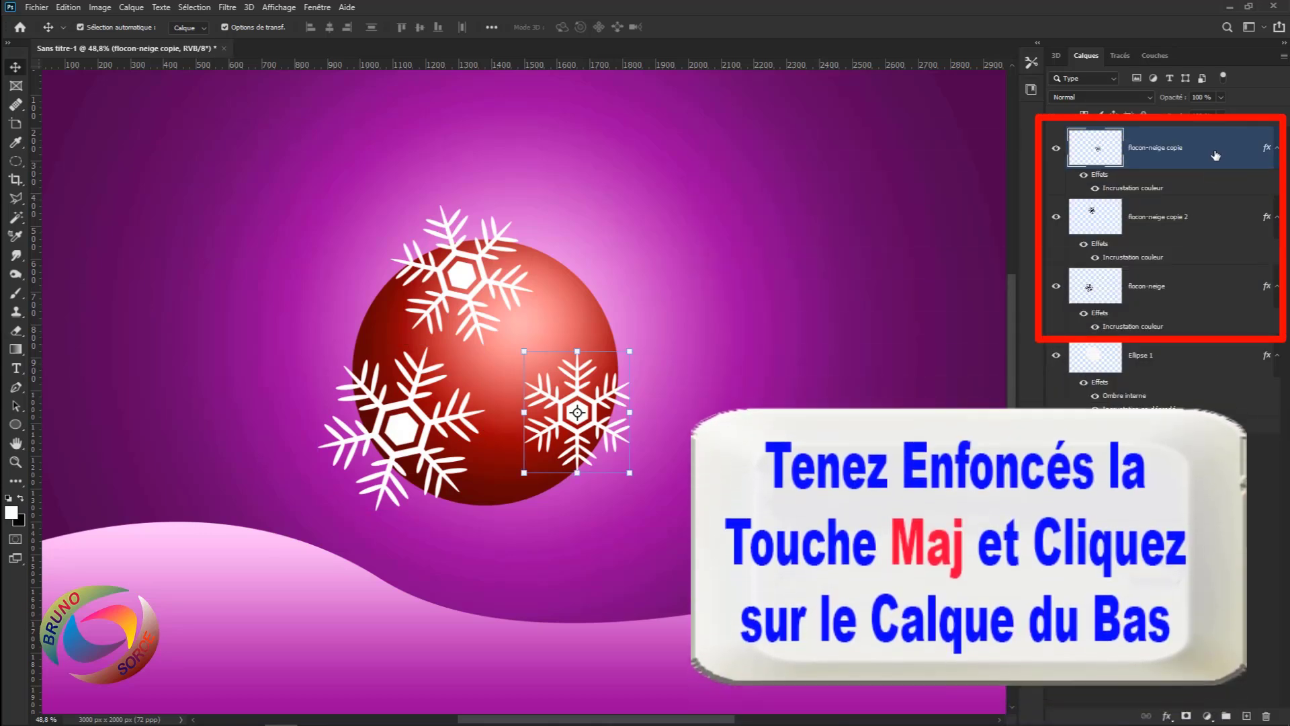
left_click(1206, 287, "shift")
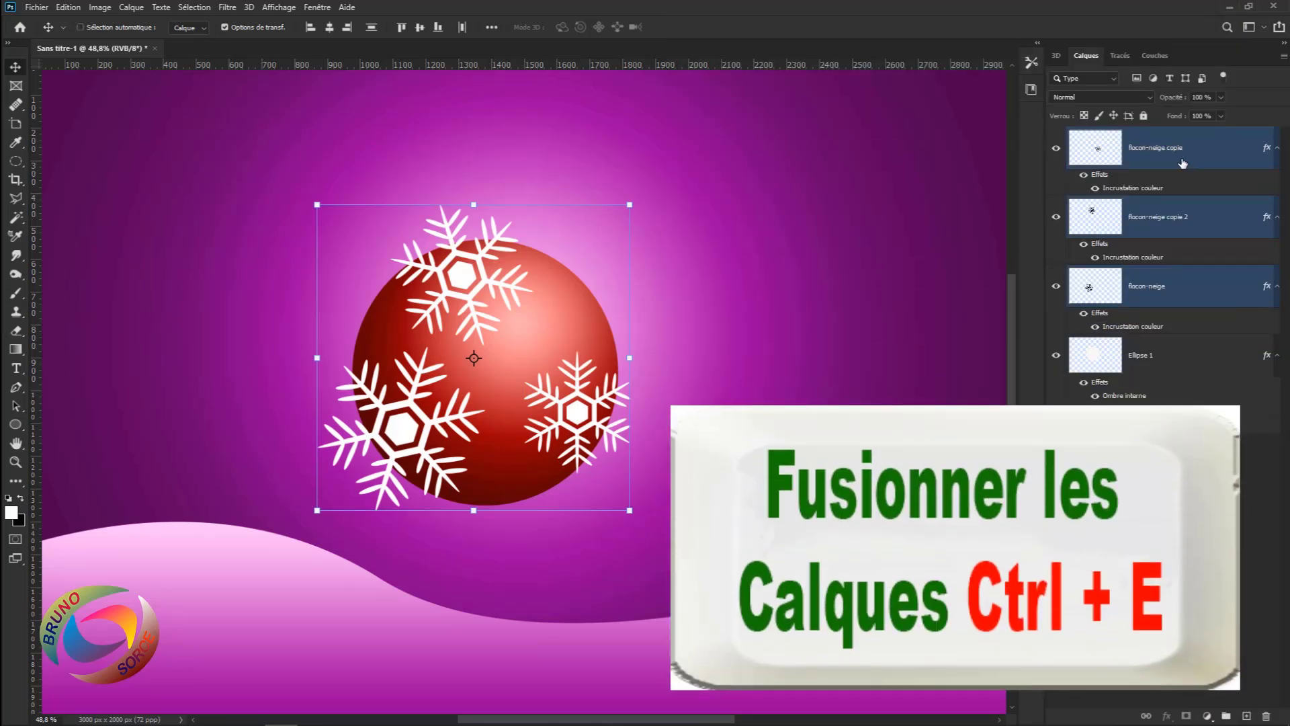
key("ctrl+e")
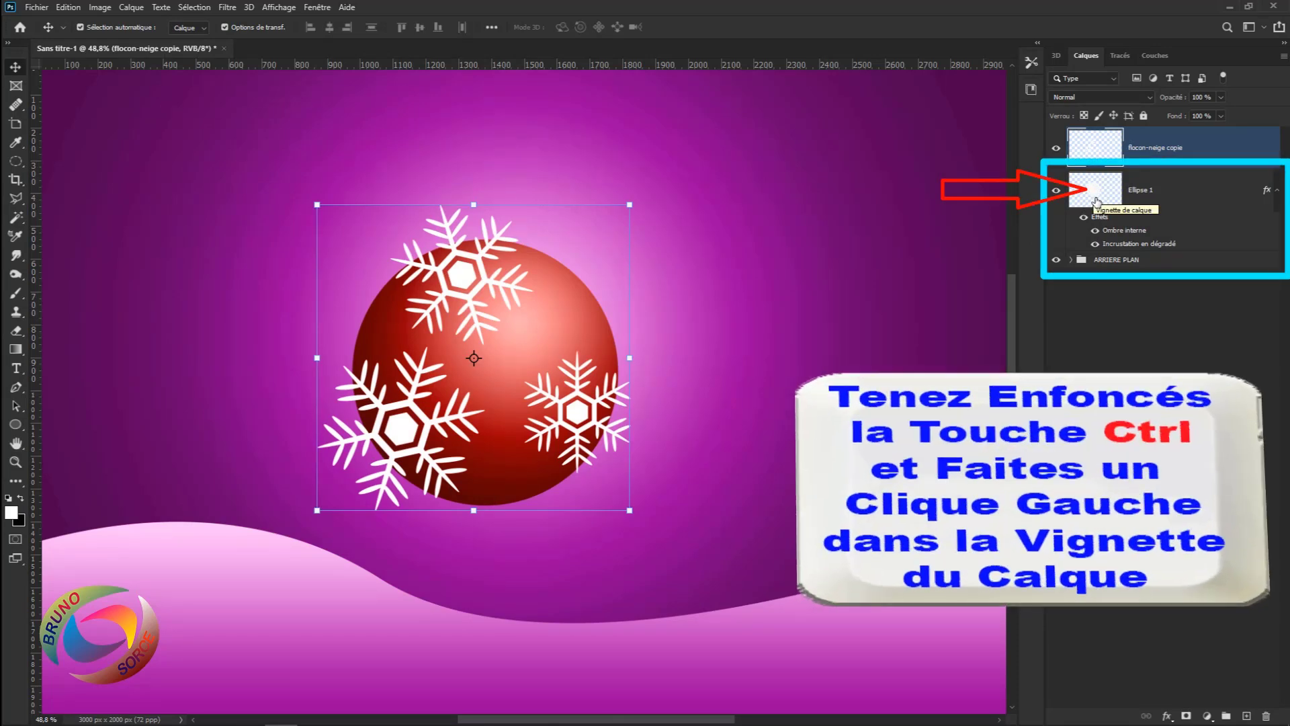
- Load the Ellipse 1 outline as a selection and apply the Sphérisation filter to the merged snowflakes at 100 % in Normal mode
left_click(1097, 200, "ctrl")
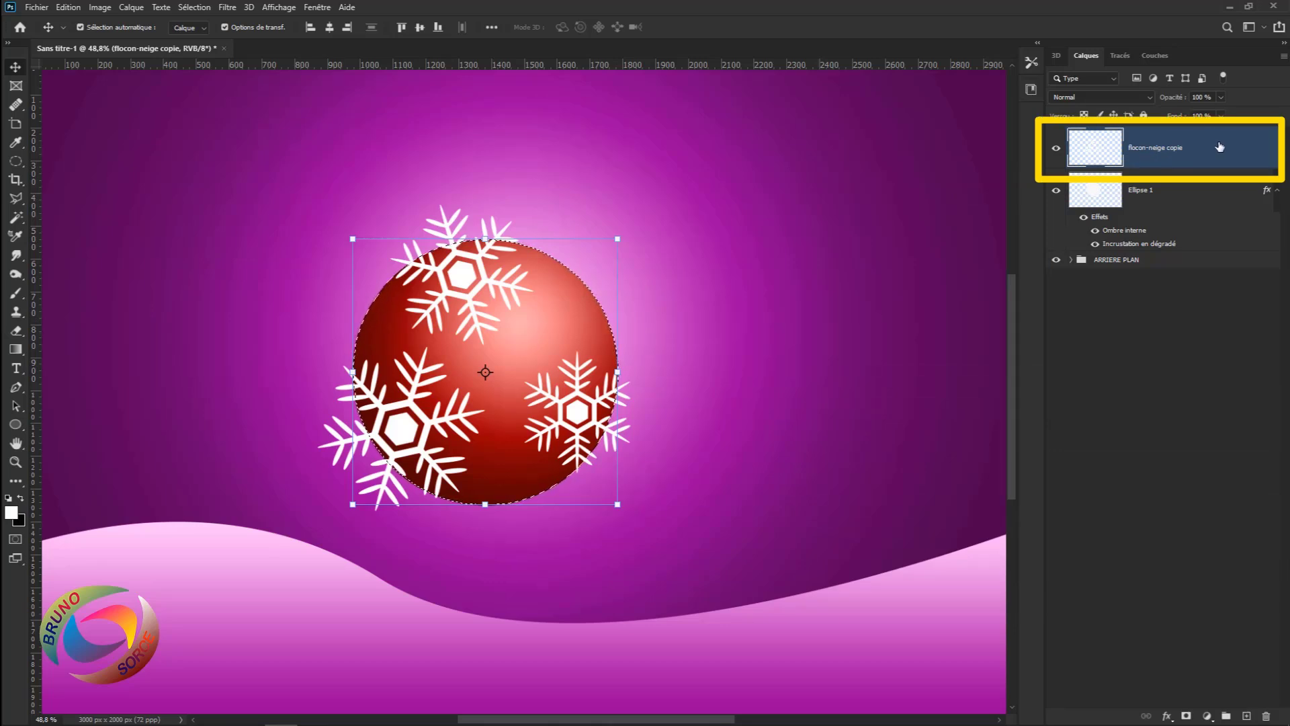
left_click(227, 7)
mouse_move(322, 202)
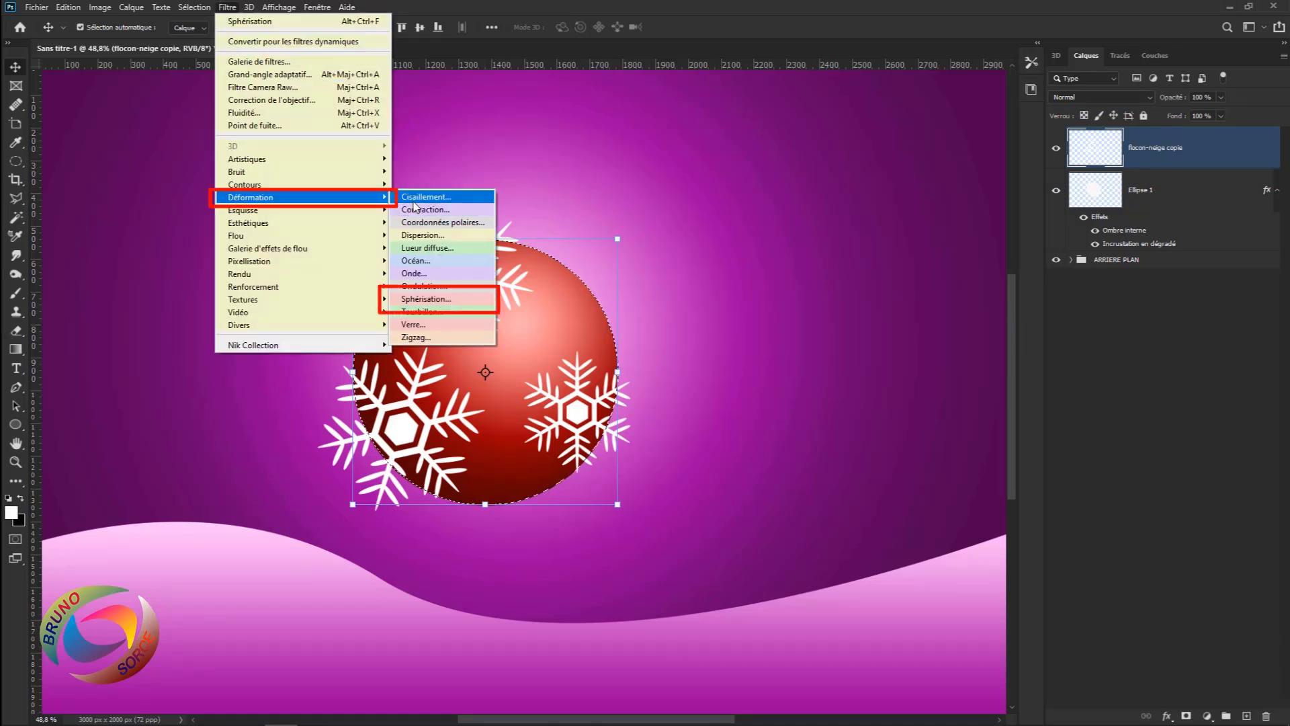
left_click(424, 299)
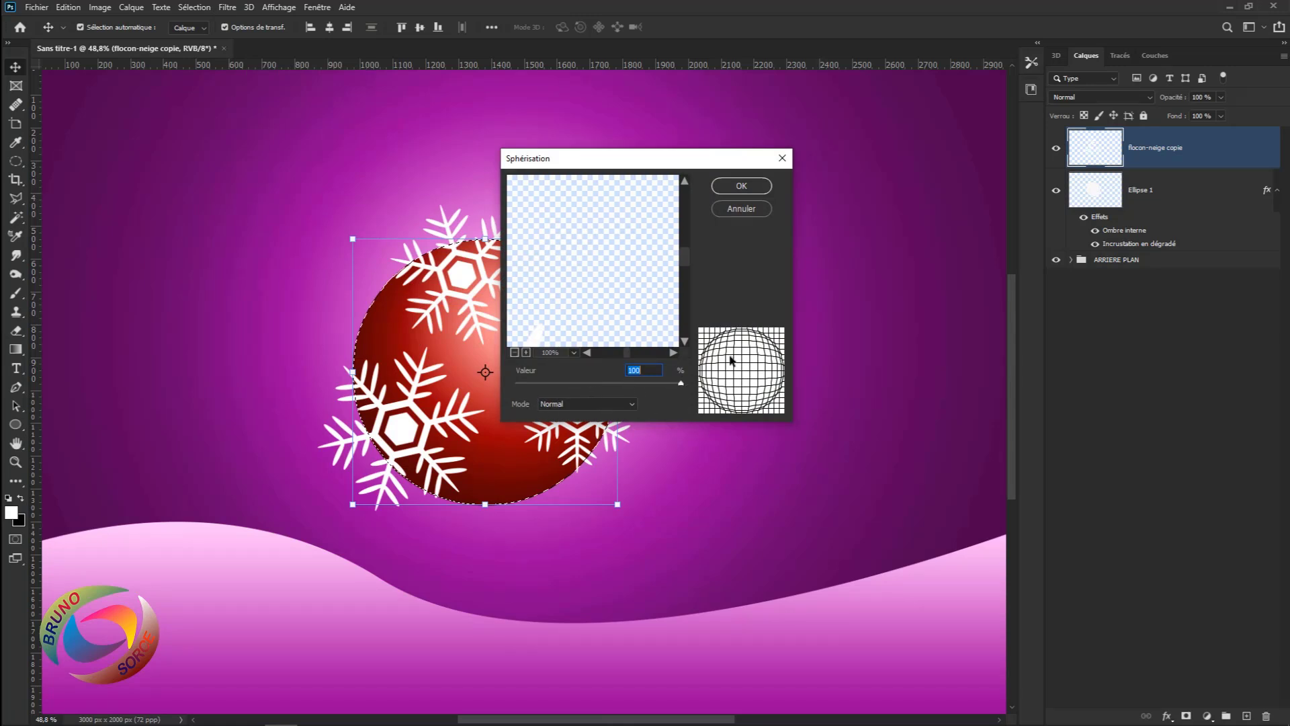
left_click(742, 186)
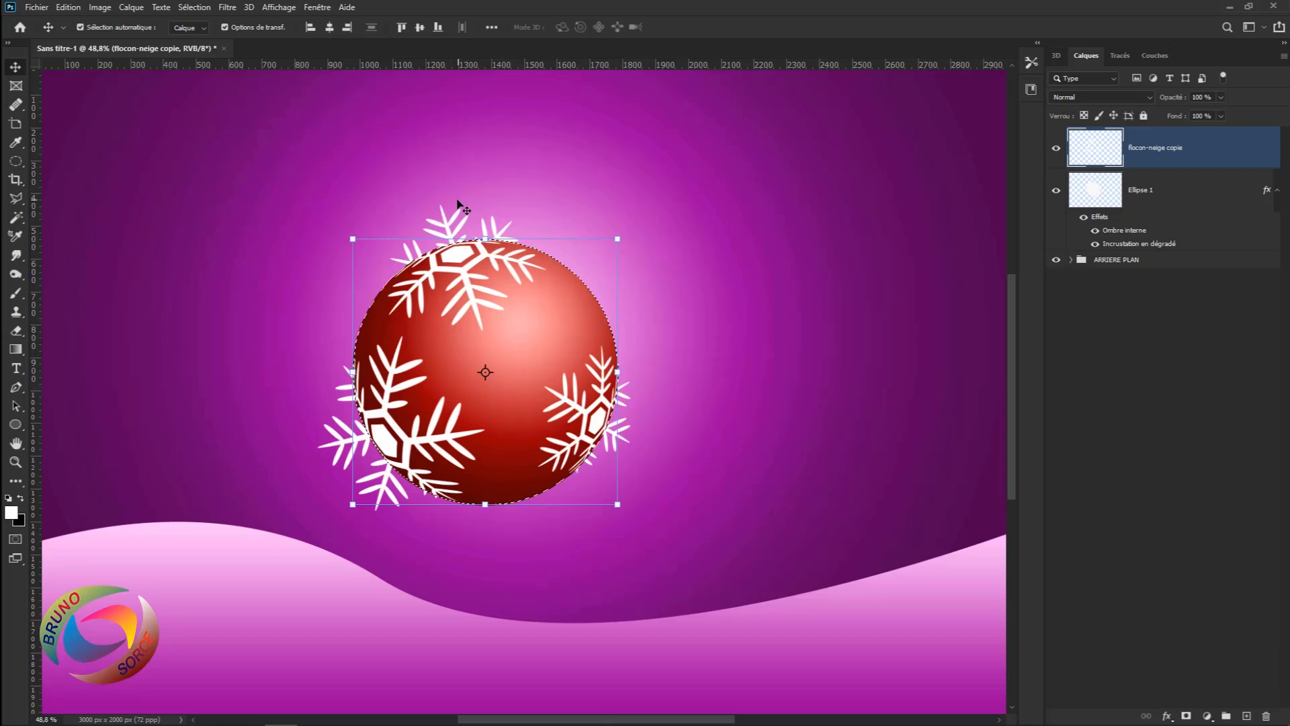
- Invert the selection, delete the snowflake parts outside the ball and deselect
left_click(201, 10)
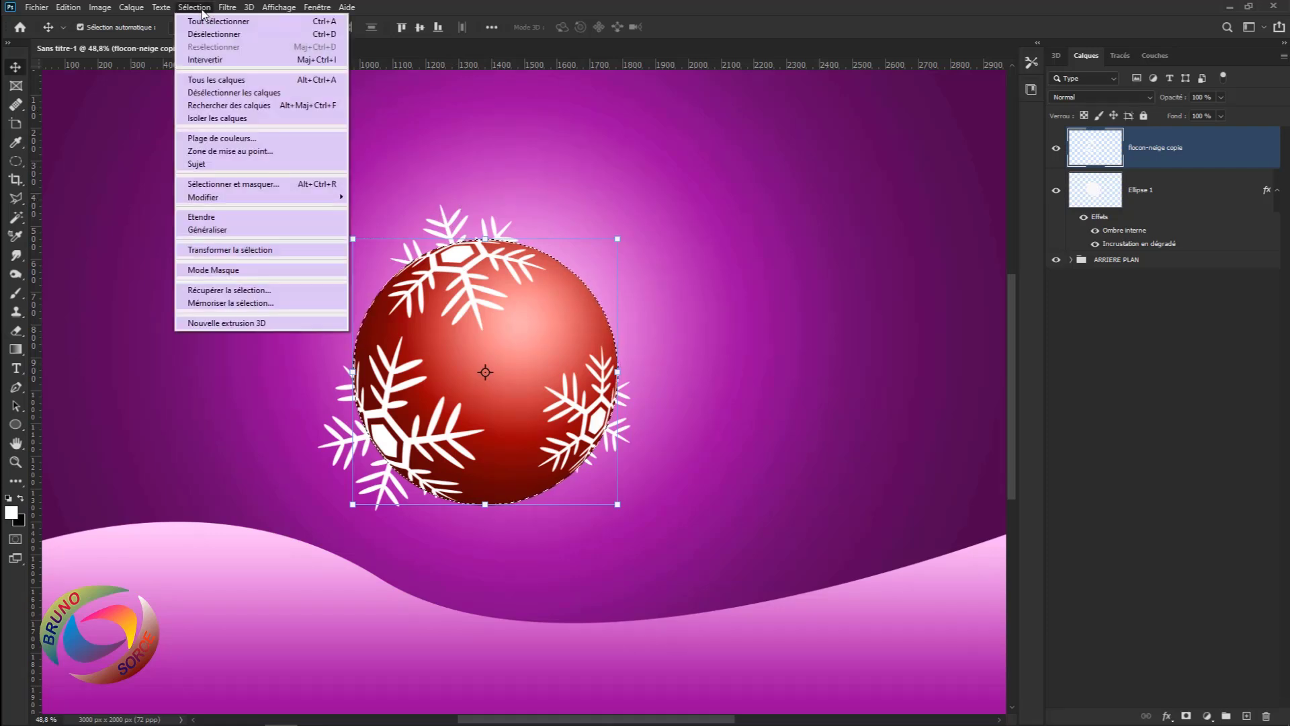
left_click(197, 61)
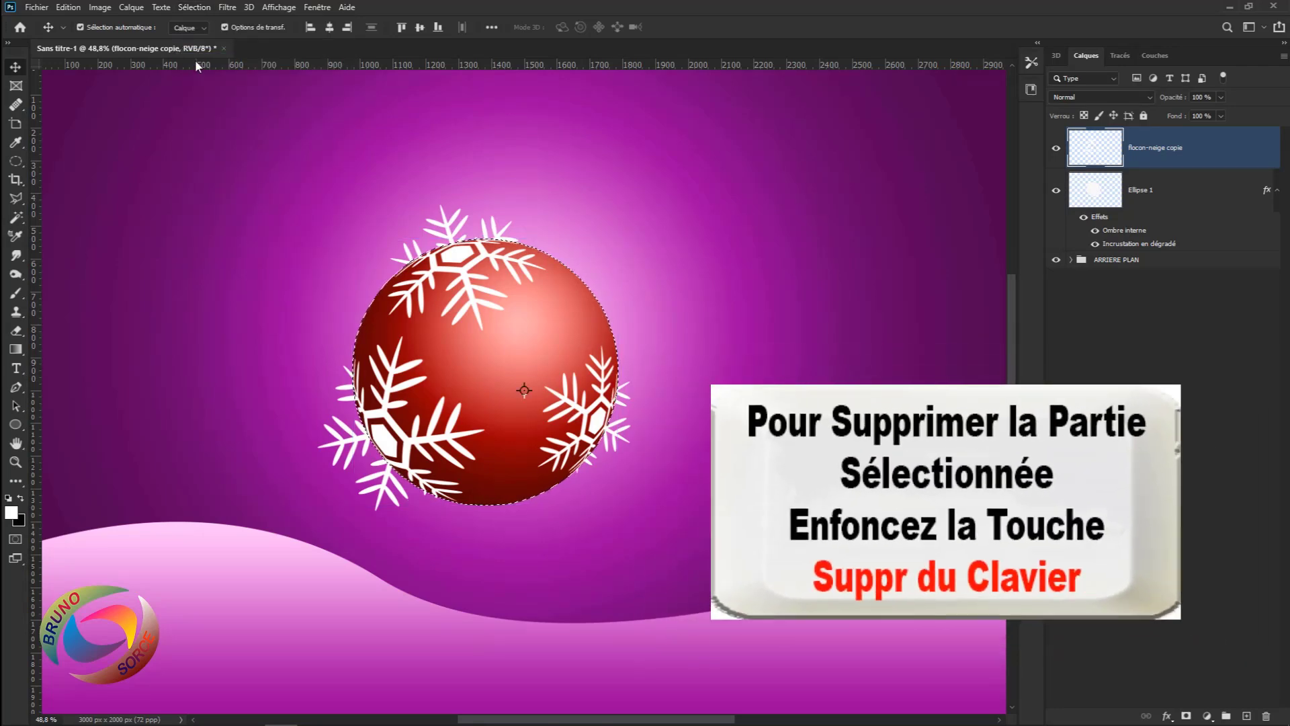
key("Delete")
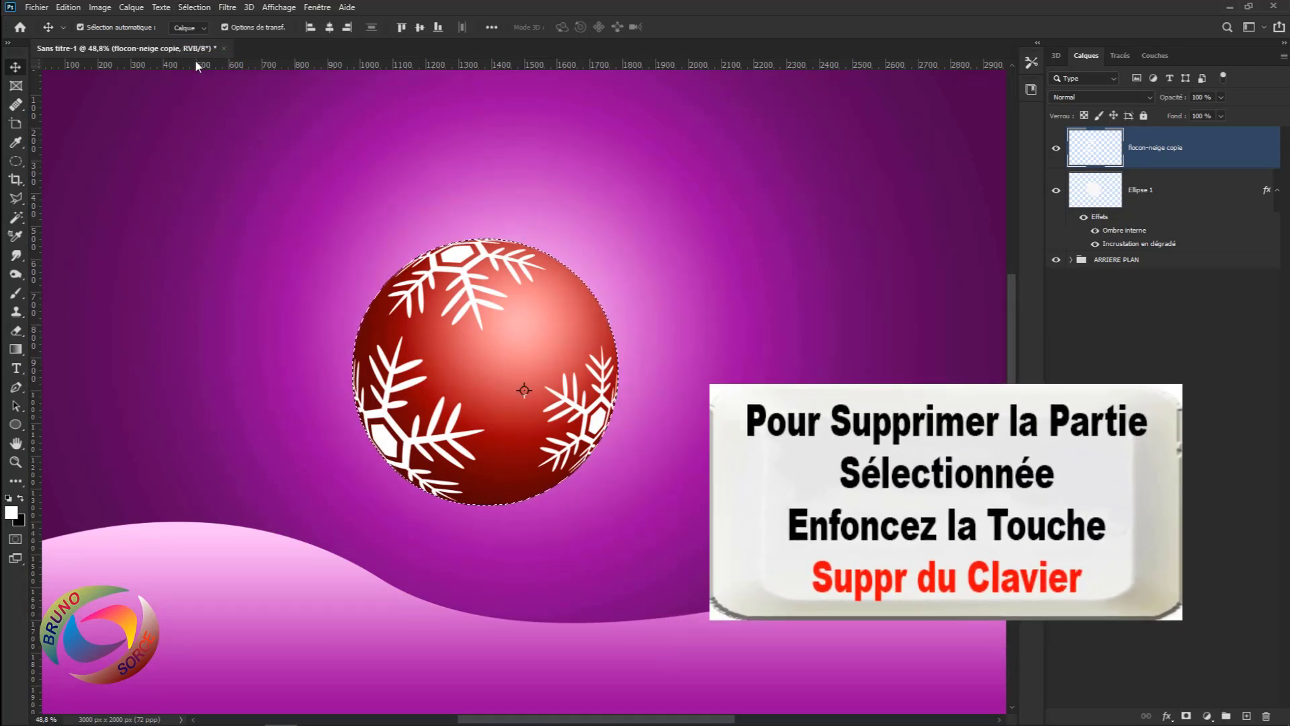
key("ctrl+d")
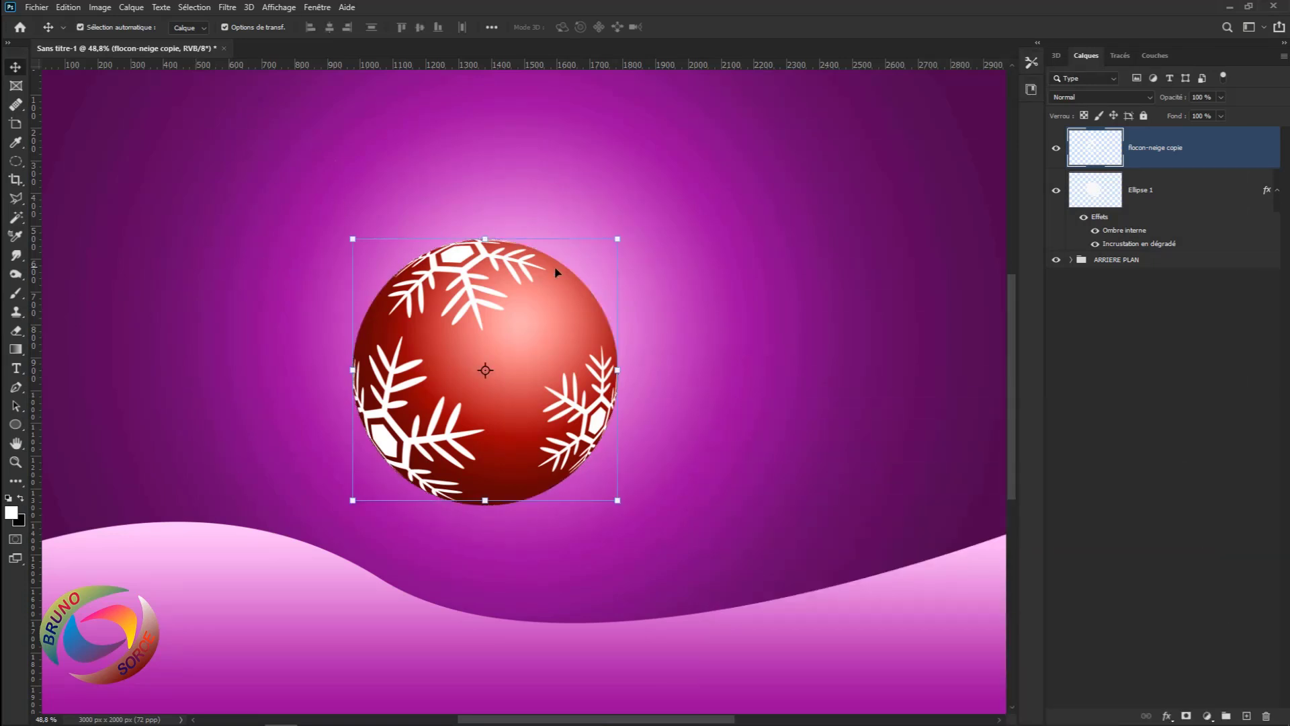
- Select the snowflake and Ellipse 1 layers together, shift them slightly right and scale them to about 80 %
scroll(784, 326, "down", 1)
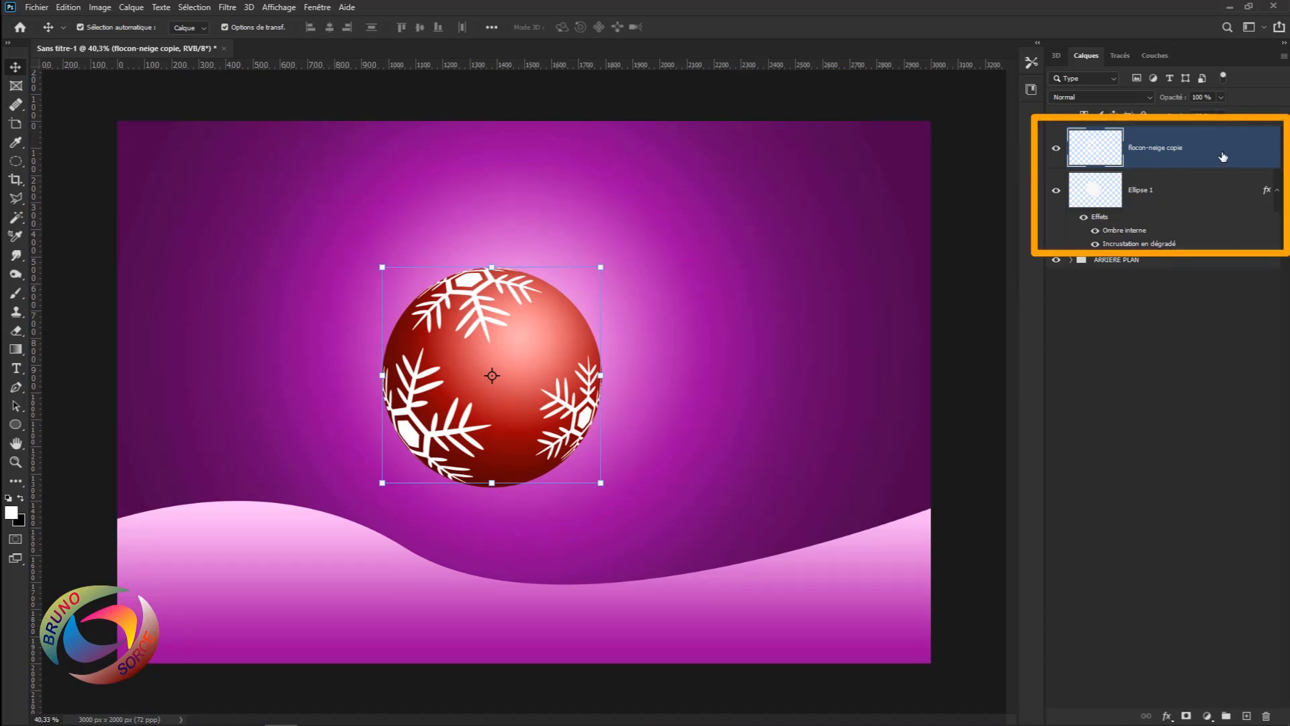
key("ctrl")
left_click(1203, 189, "ctrl")
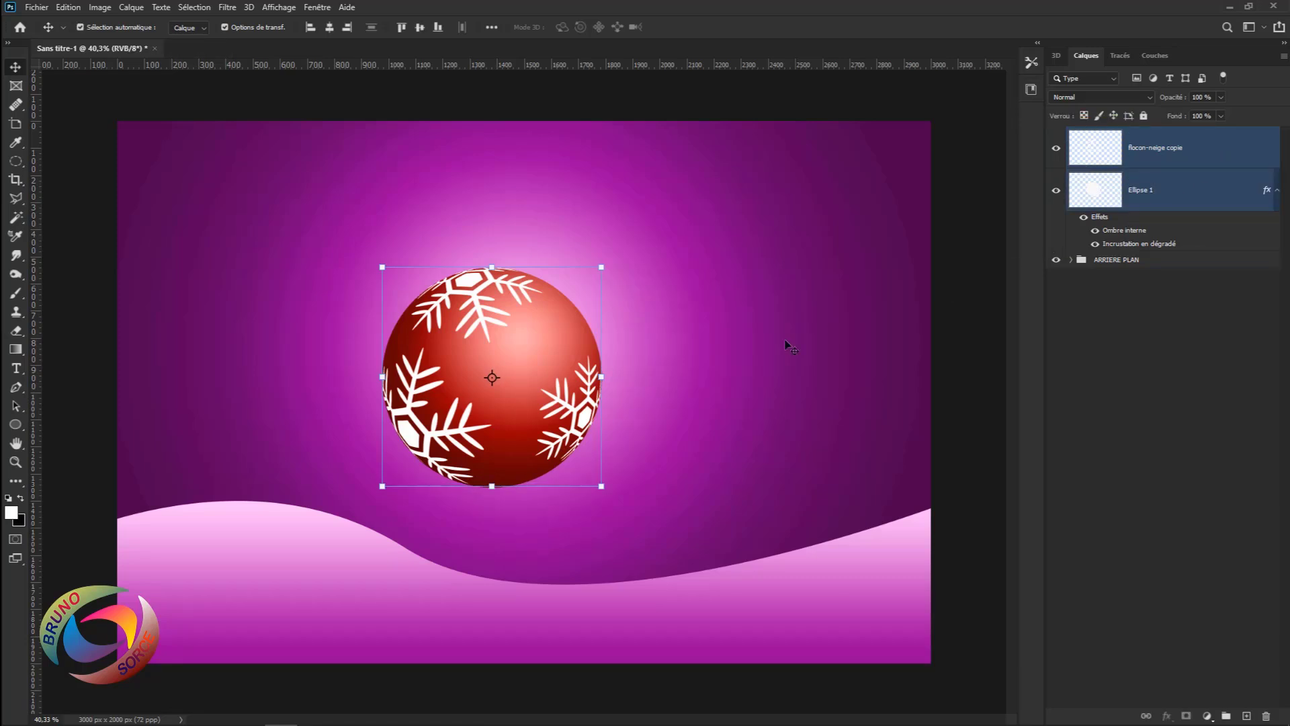
mouse_move(536, 344)
left_mouse_down()
mouse_move(486, 205)
mouse_move(500, 366)
mouse_move(541, 353)
left_mouse_up()
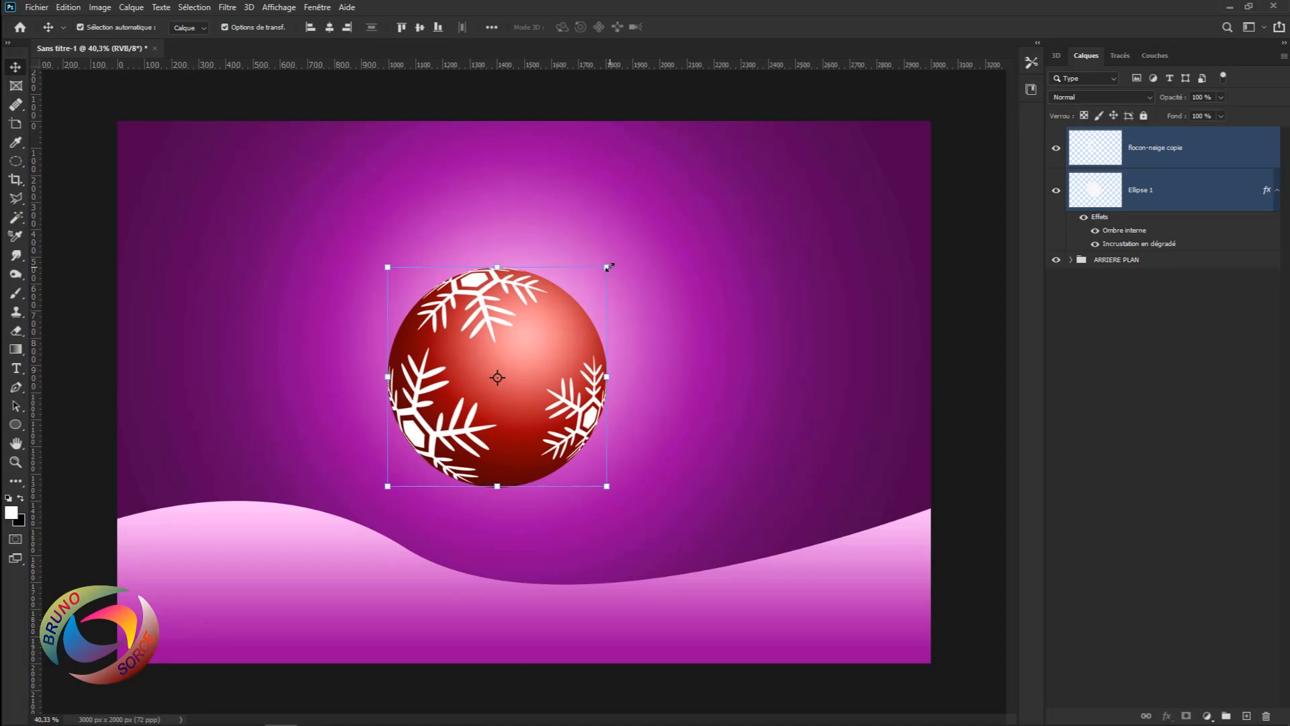
left_click_drag(608, 267, 585, 289)
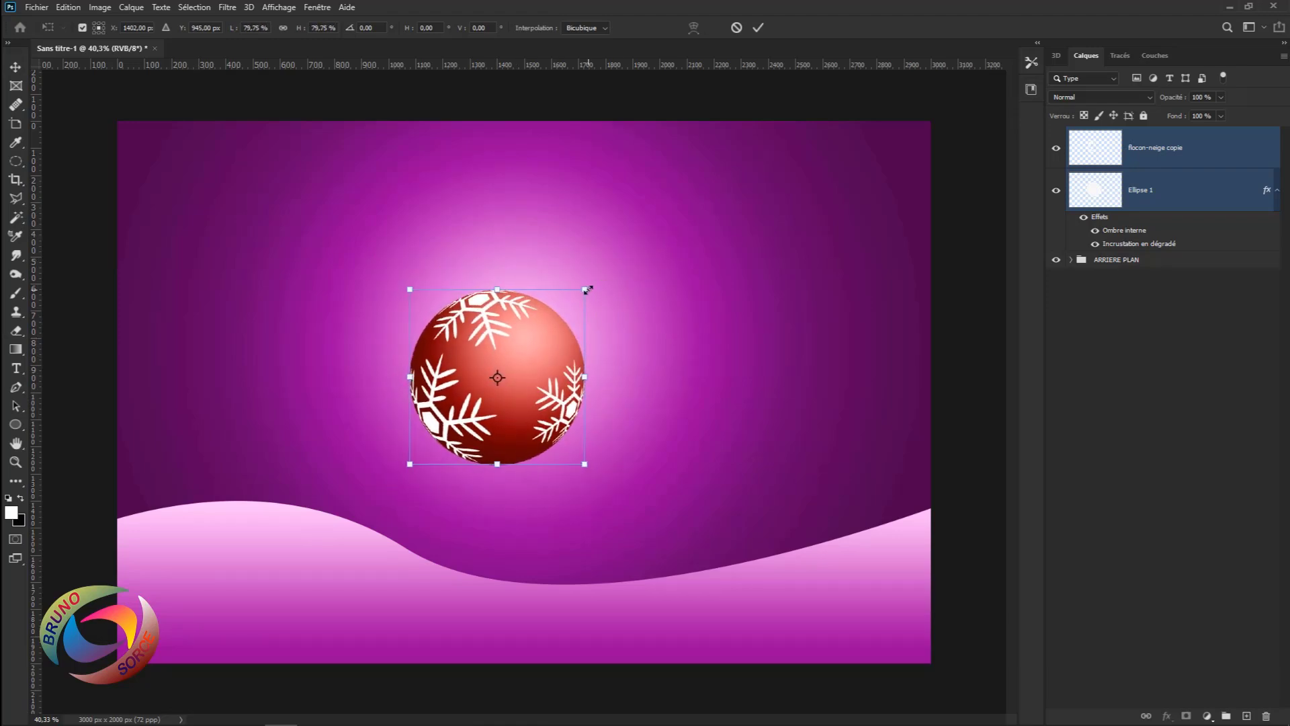
left_click(760, 33)
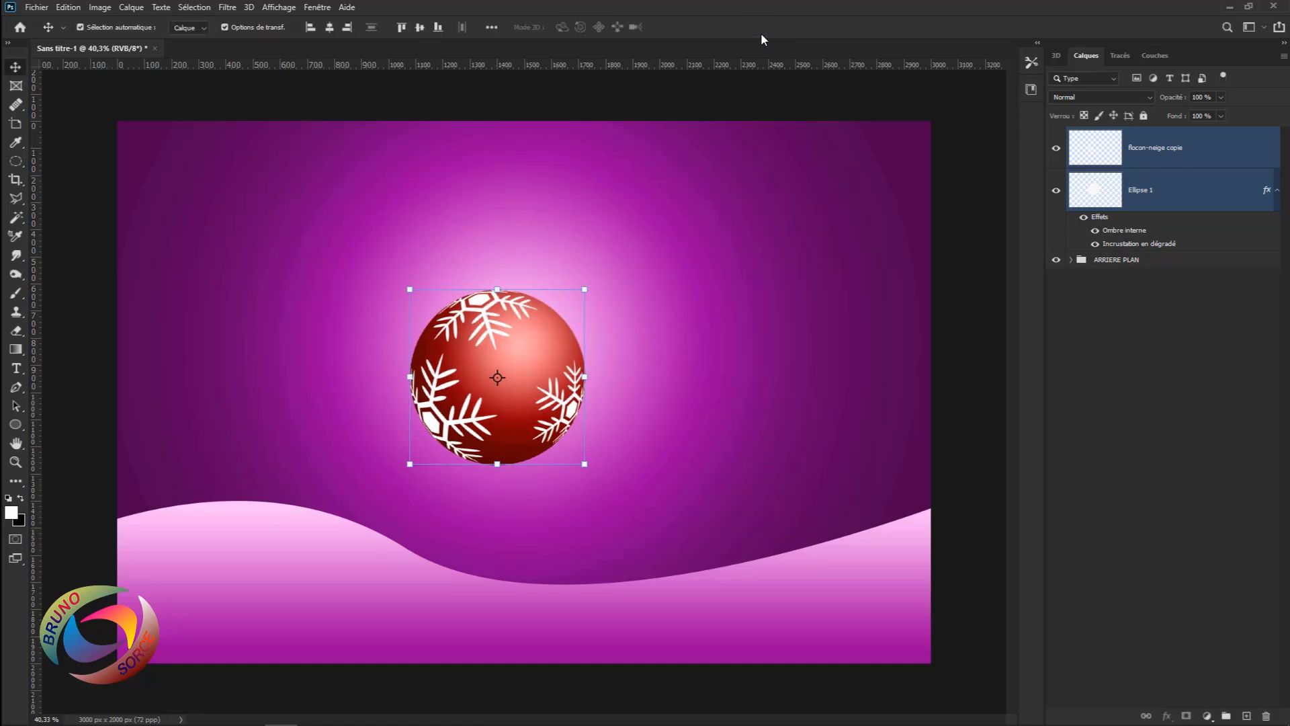
- Add a Biseautage & estampage effect to the merged snowflake layer, with style Biseau interne, 95 % depth and 5 px size
scroll(508, 373, "up", 5)
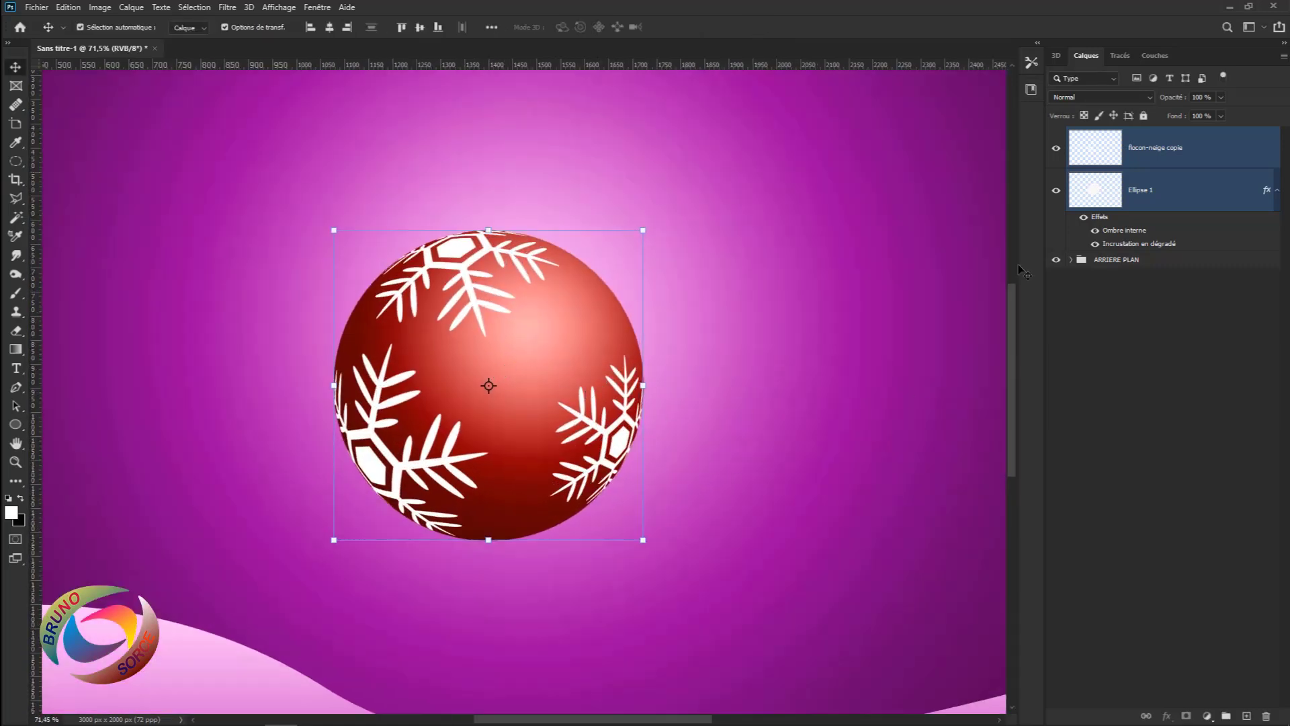
left_click(1199, 160)
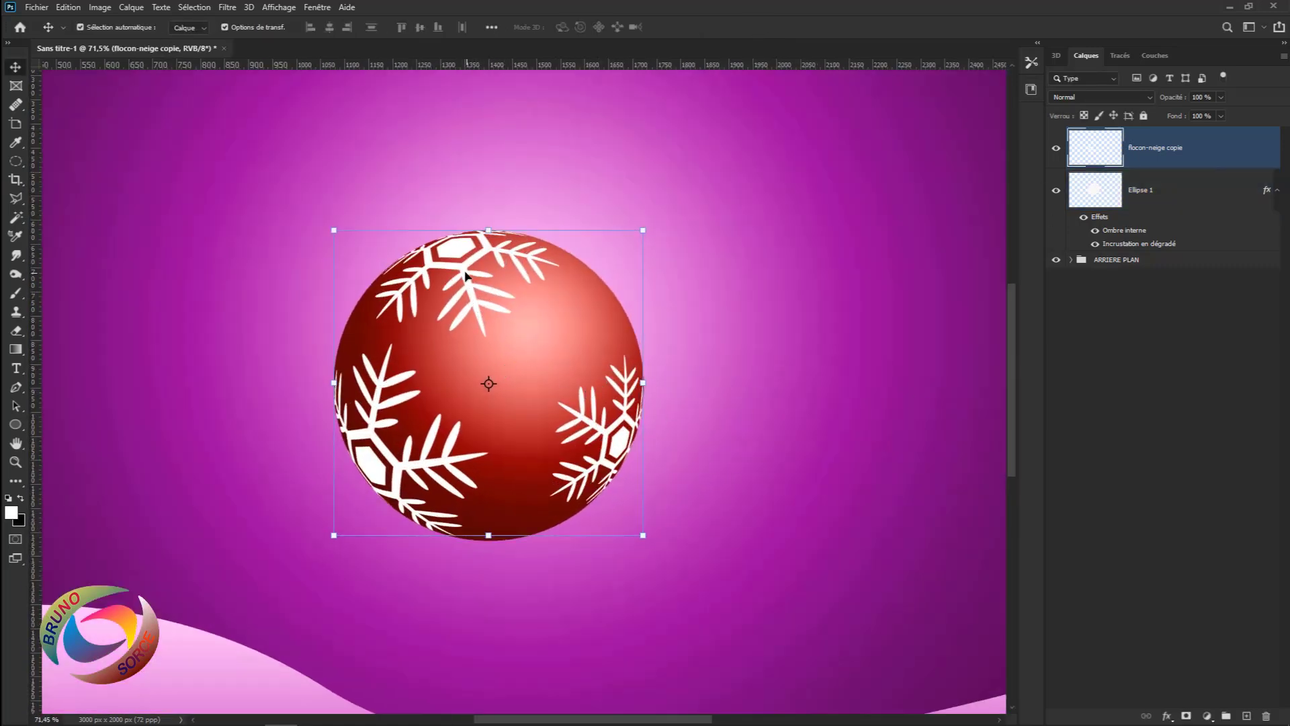
double_click(1255, 157)
left_click_drag(887, 168, 916, 143)
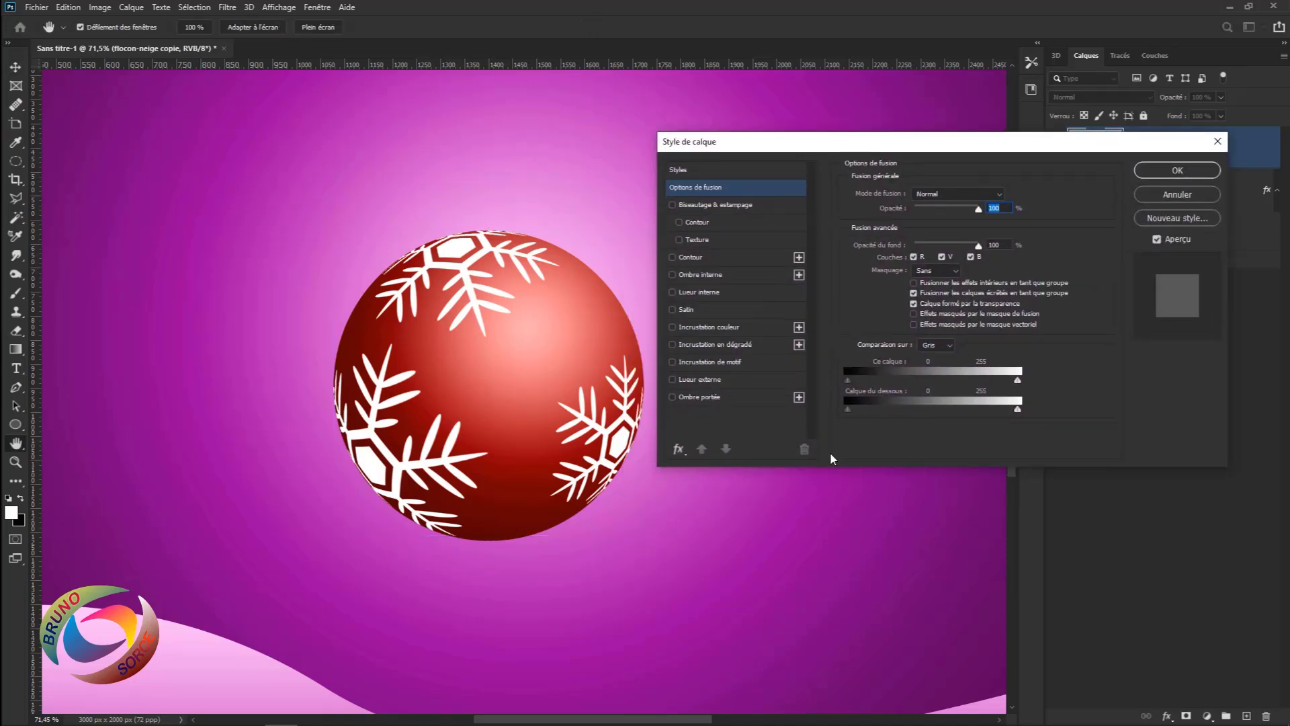
left_click(693, 206)
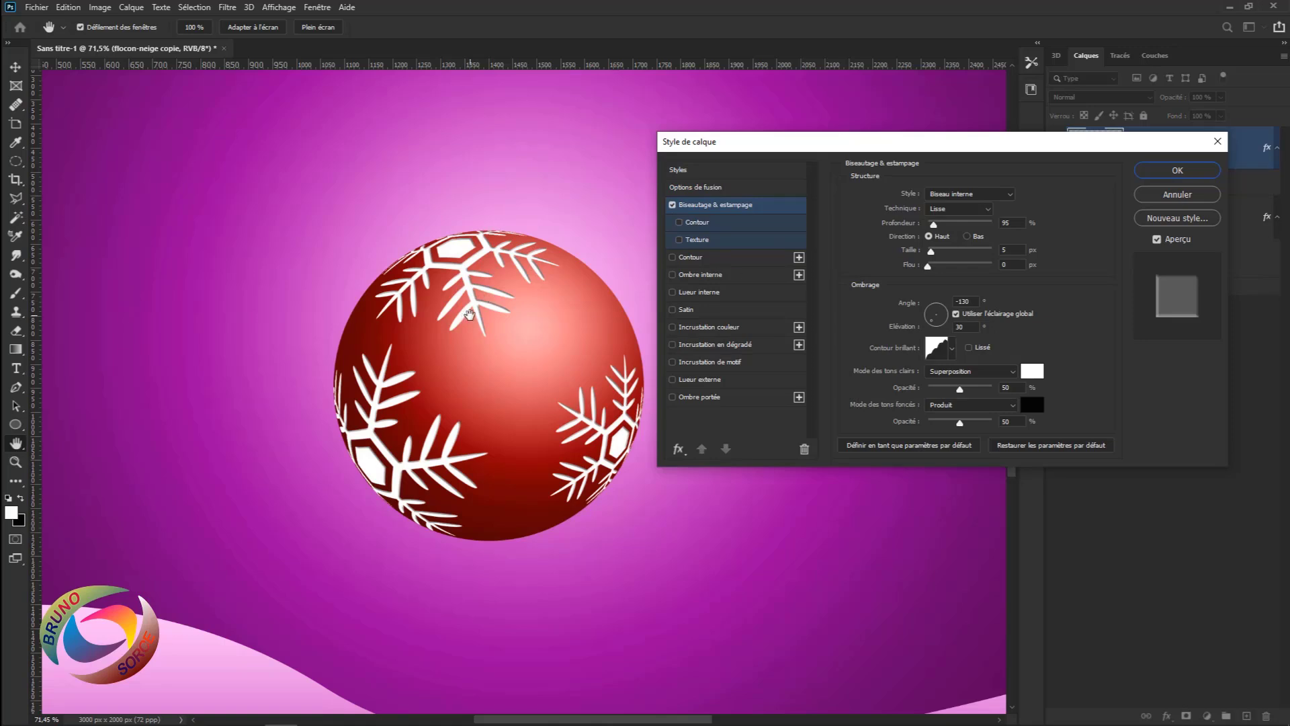
- Set the snowflake layer's blend mode to Fondu and its opacity to 57 % in the fusion options
left_click(682, 188)
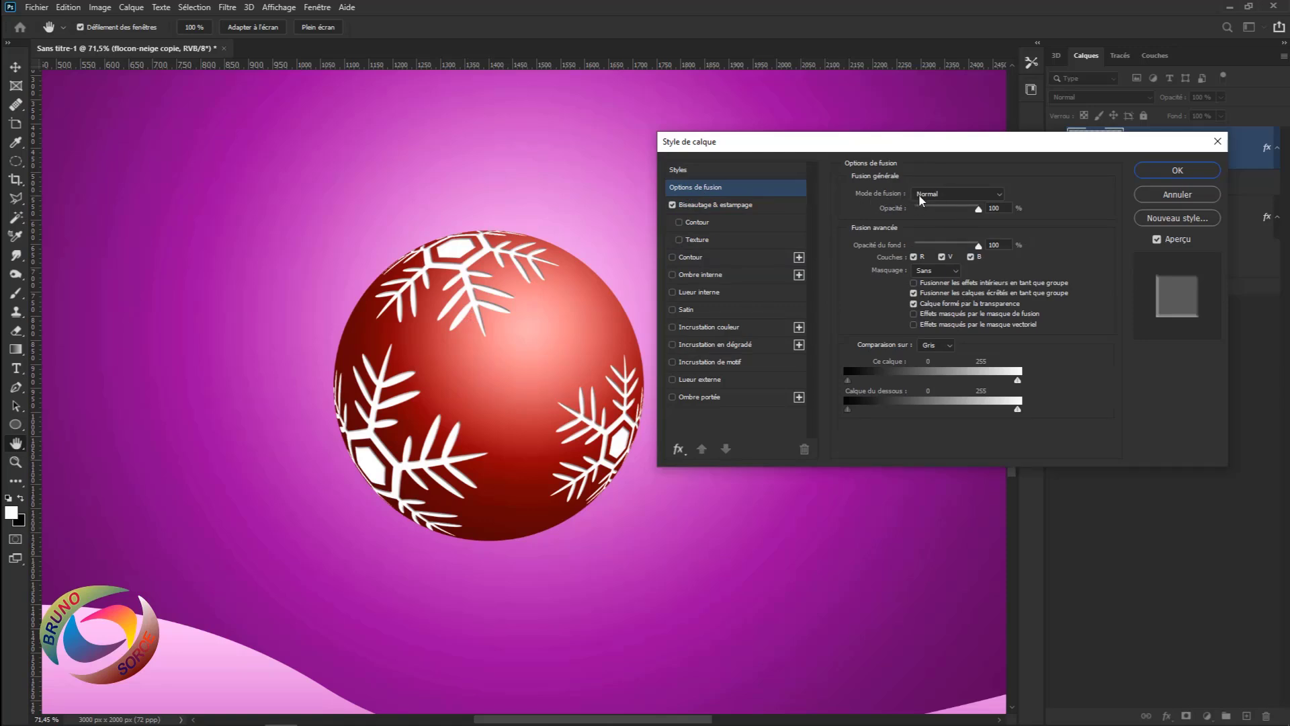
left_click(950, 199)
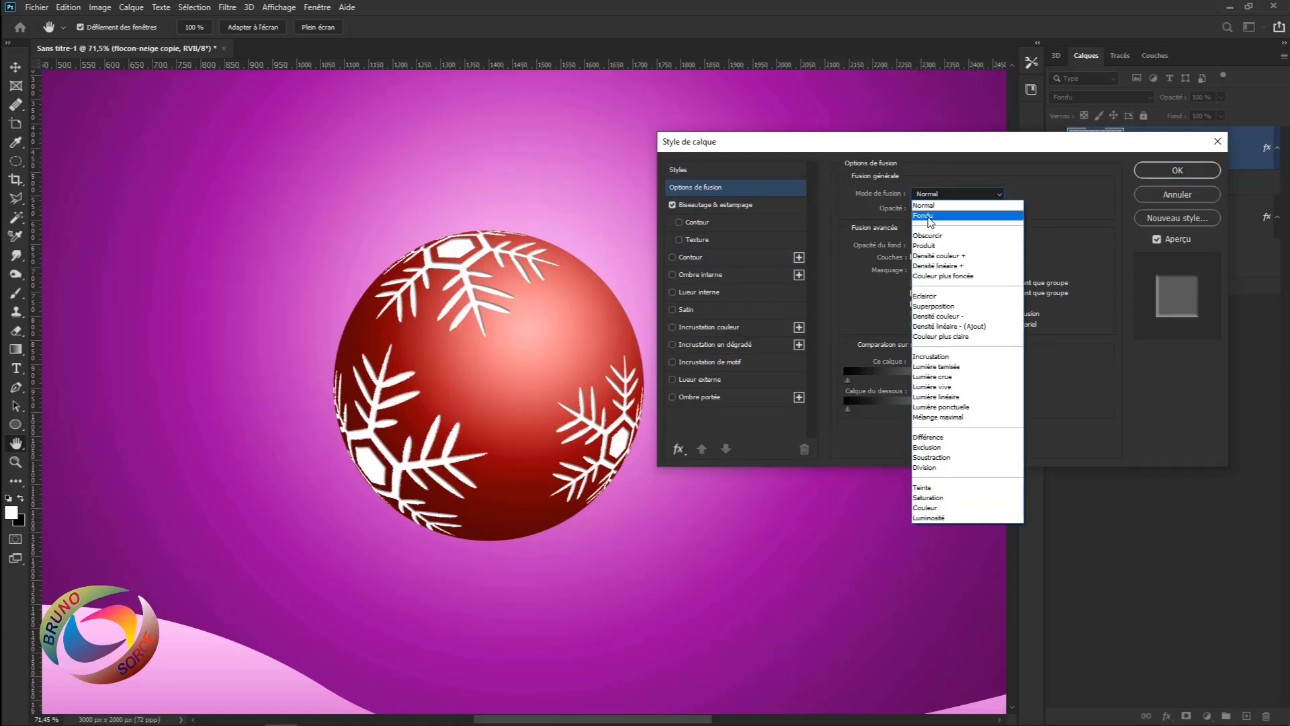
left_click(930, 216)
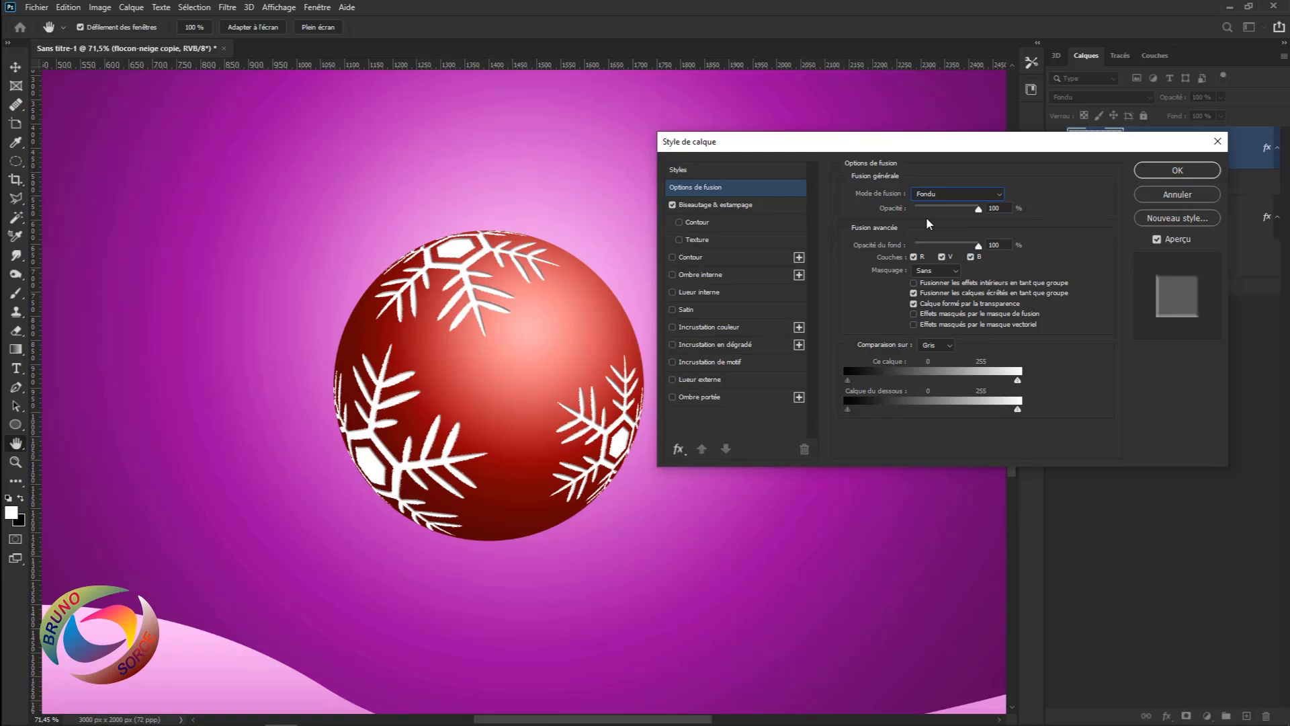
left_click_drag(978, 209, 952, 209)
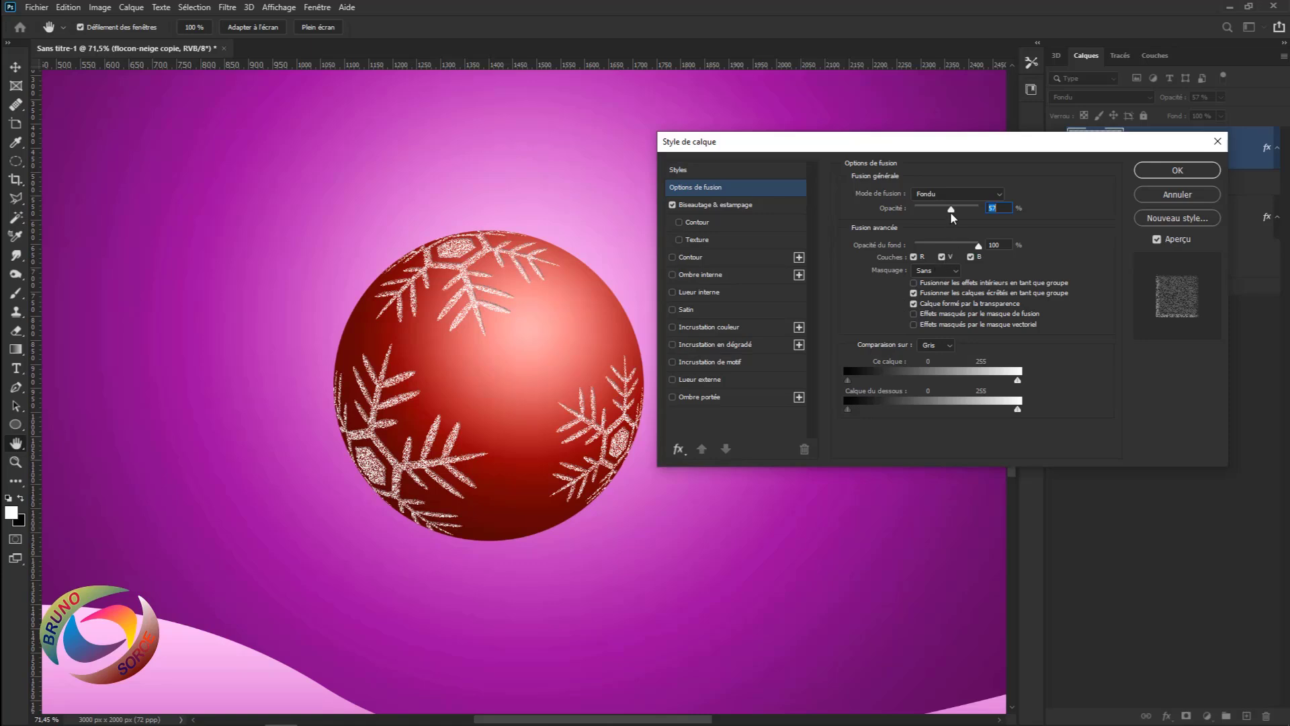
- Try a drop shadow on the snowflakes at a 22 px distance and 140° global light angle, switch it off and apply the layer style
left_click(706, 274)
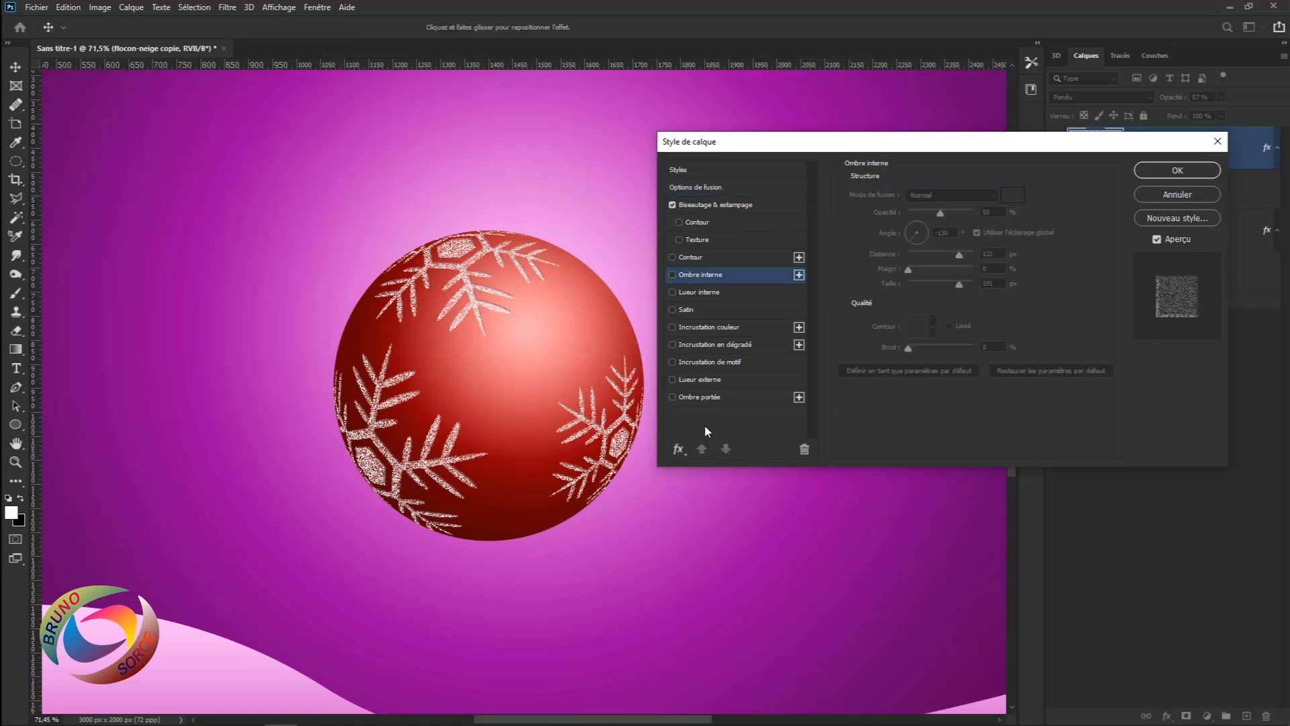
left_click(699, 396)
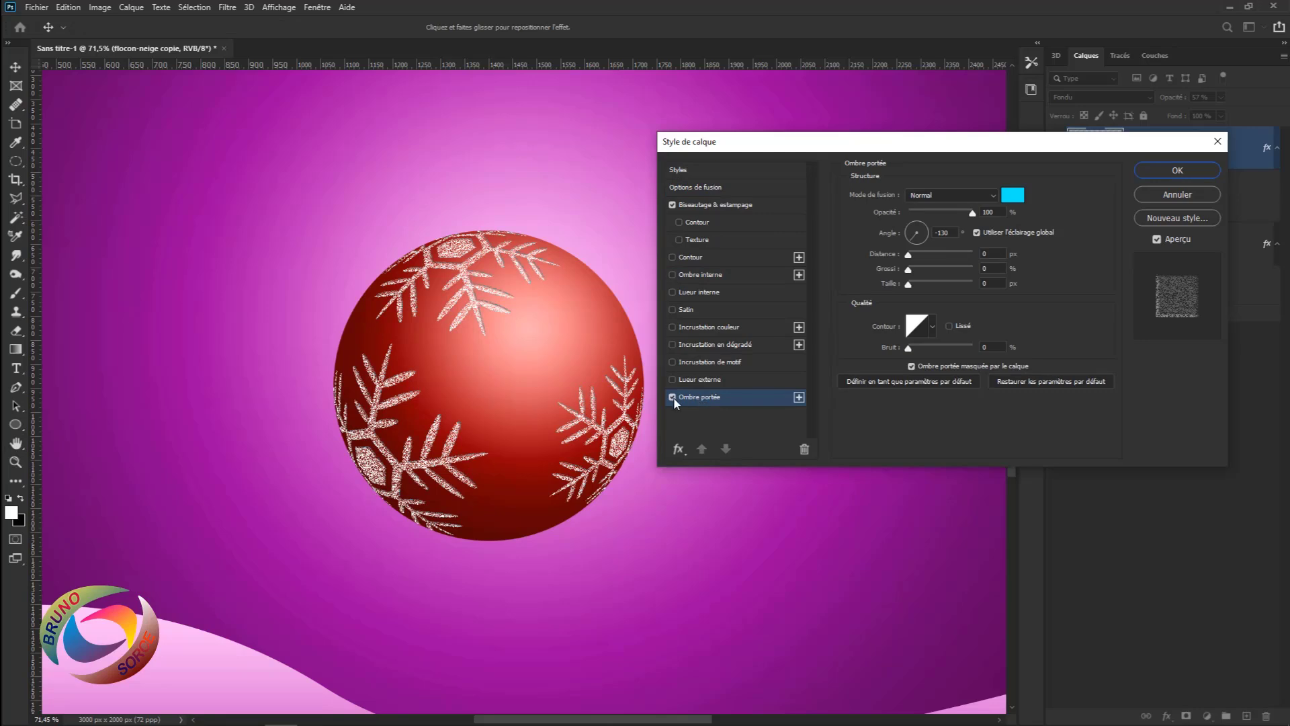
left_click_drag(484, 289, 498, 304)
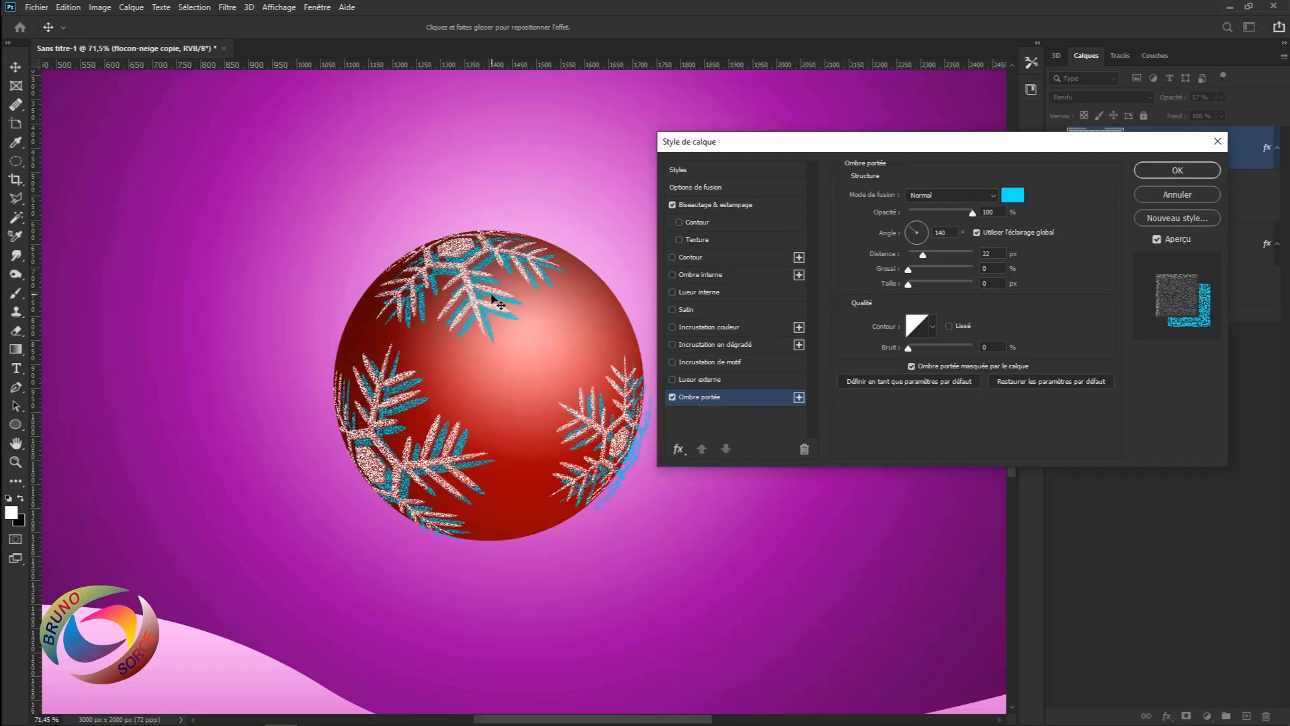
left_click(673, 398)
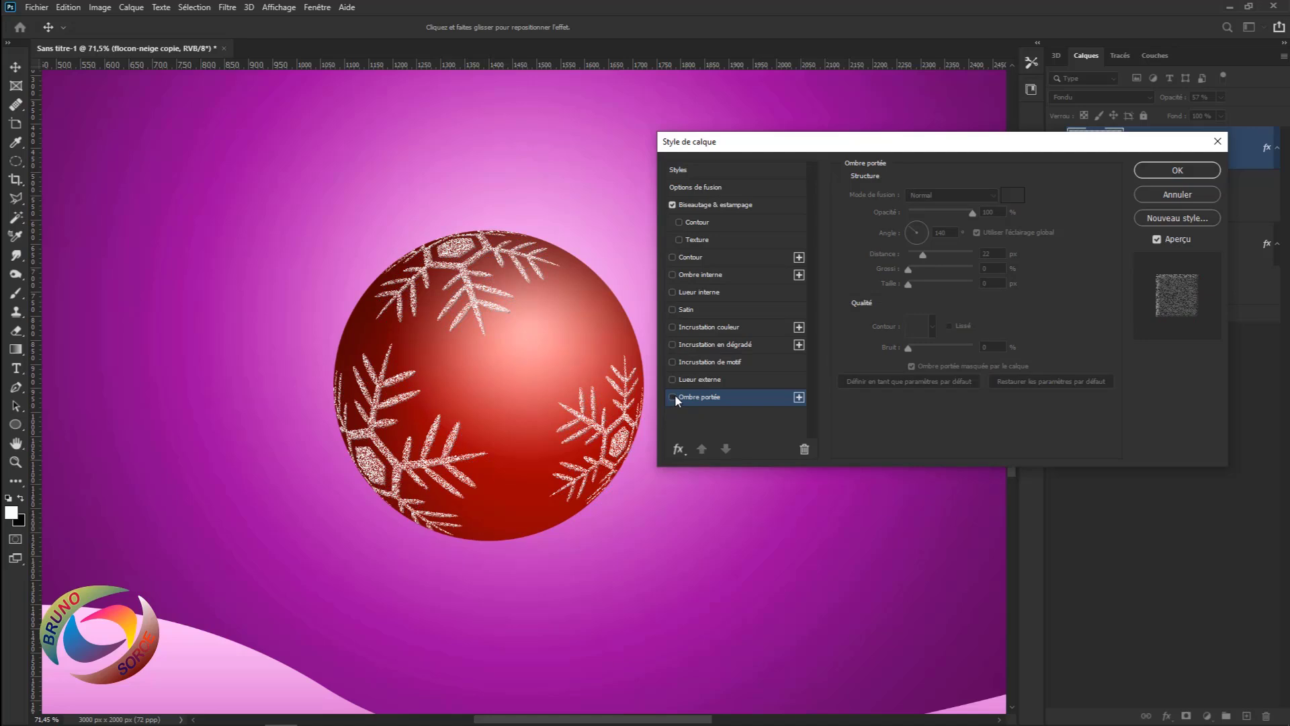
left_click(1173, 173)
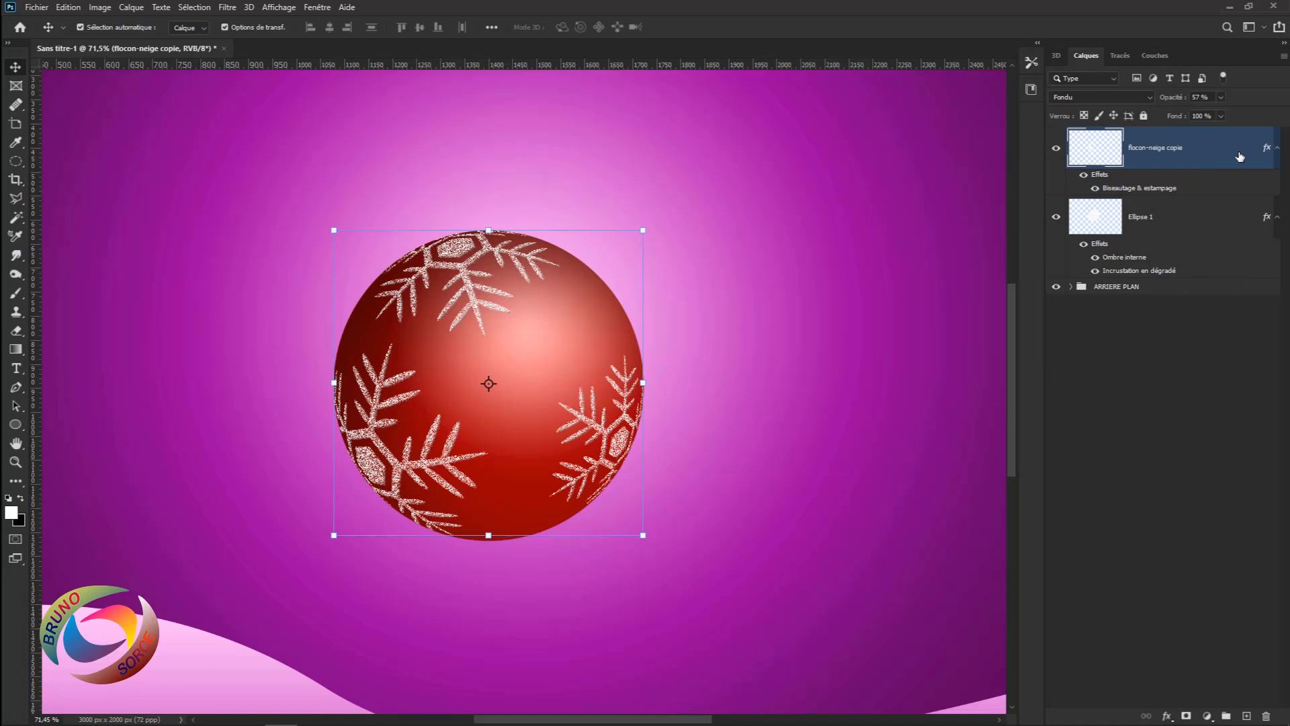
- Duplicate the snowflake layer and give the copy a blue colour overlay in Normal mode at 100 % opacity
key("ctrl+j")
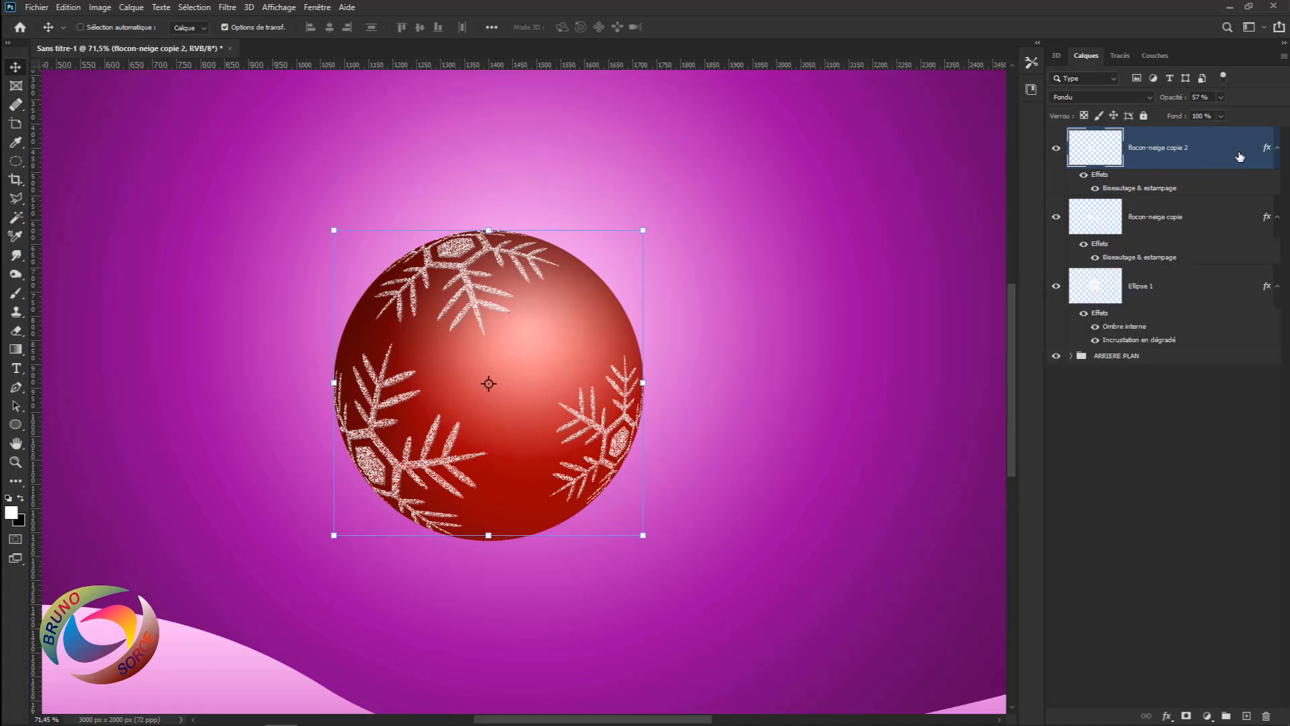
double_click(1213, 158)
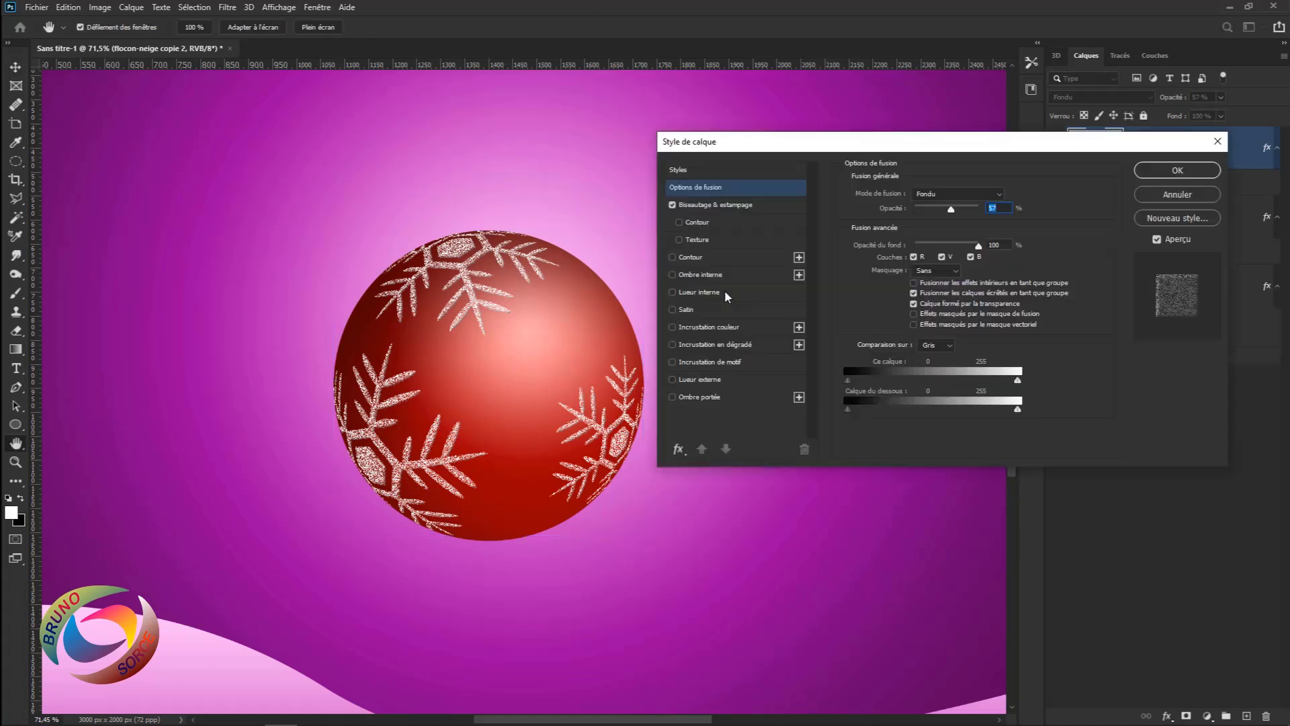
left_click(726, 326)
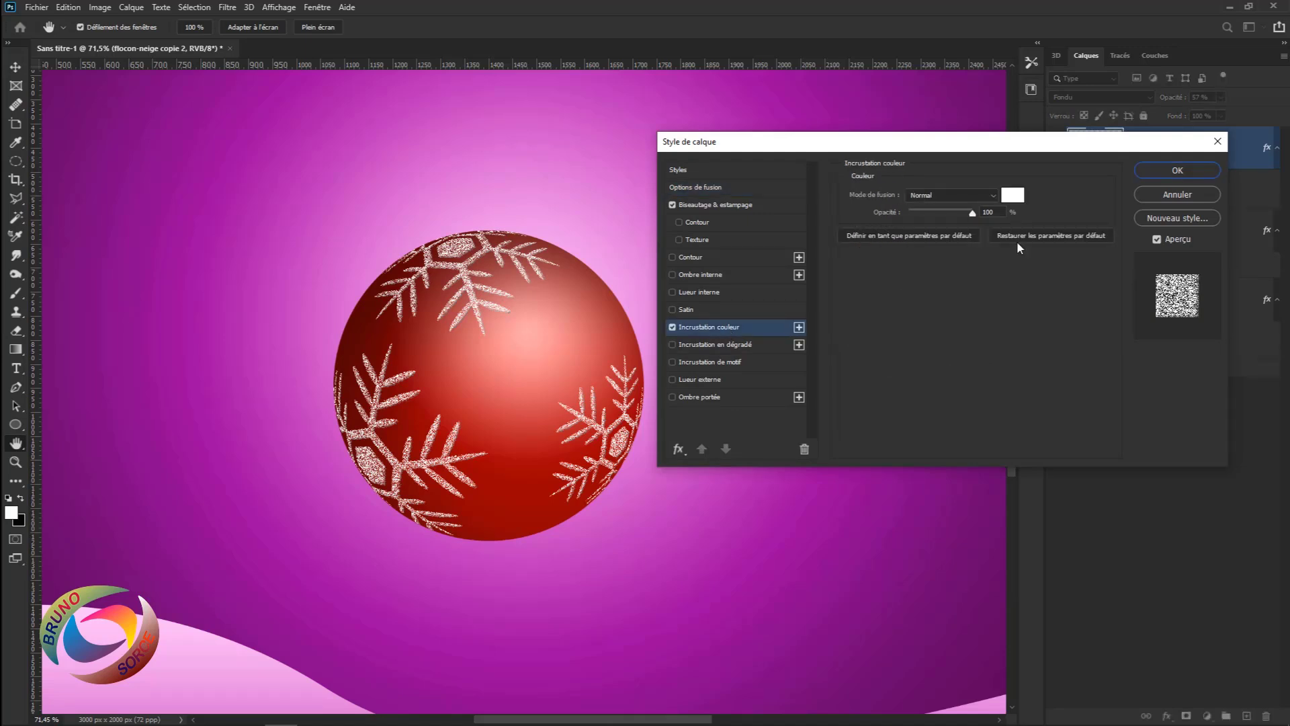
left_click(1011, 196)
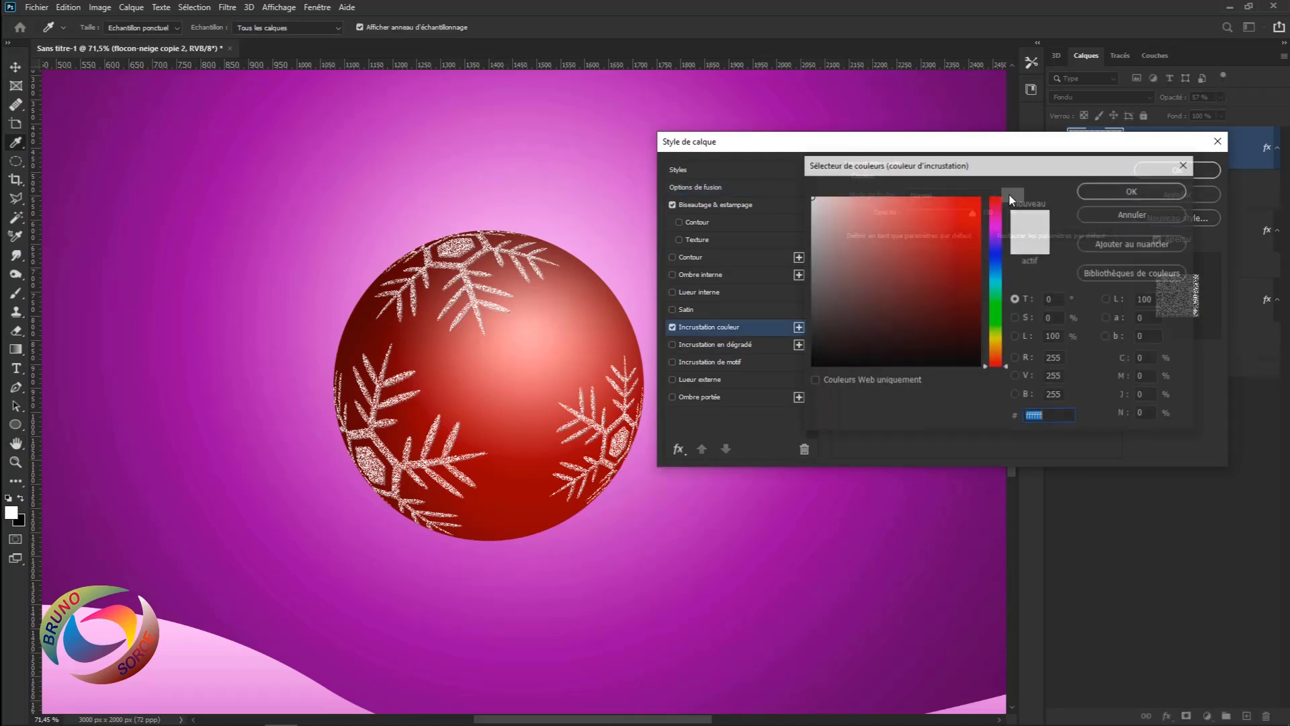
left_click(995, 252)
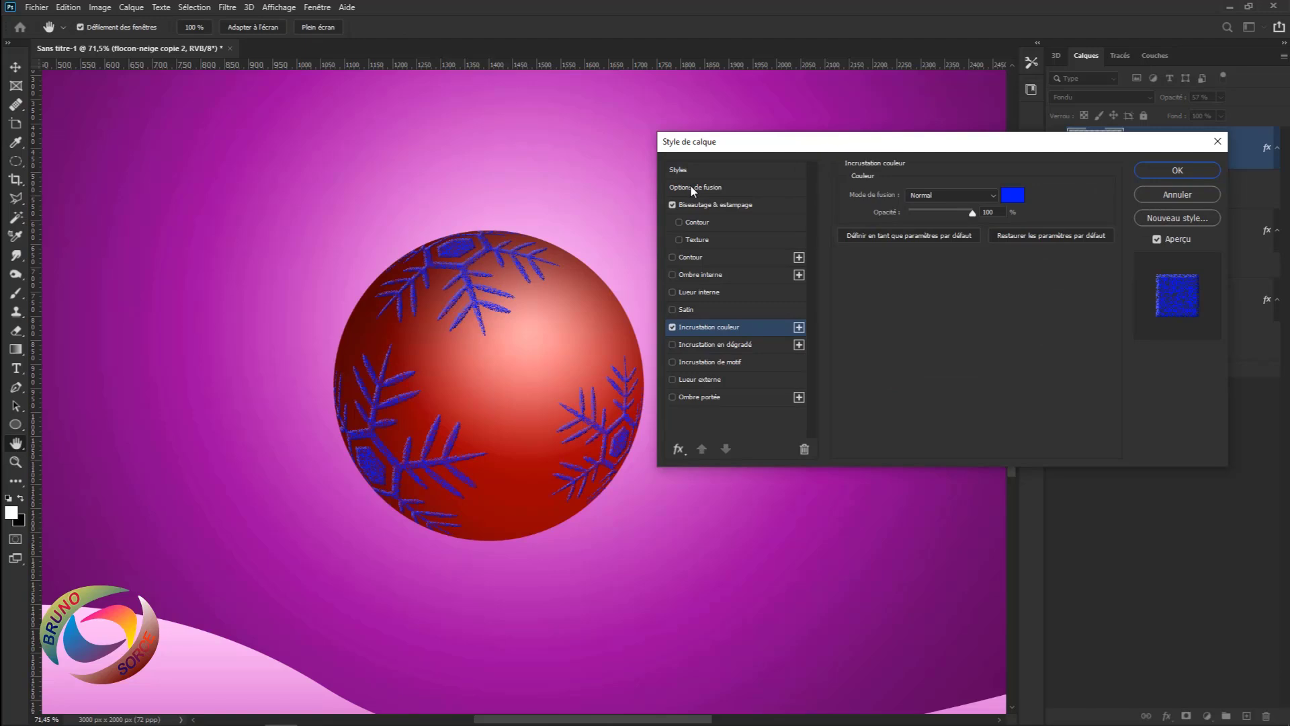
- Keep the blue snowflake copy in Fondu mode, set its opacity to 30 % and apply the layer style
left_click(687, 188)
left_click(948, 194)
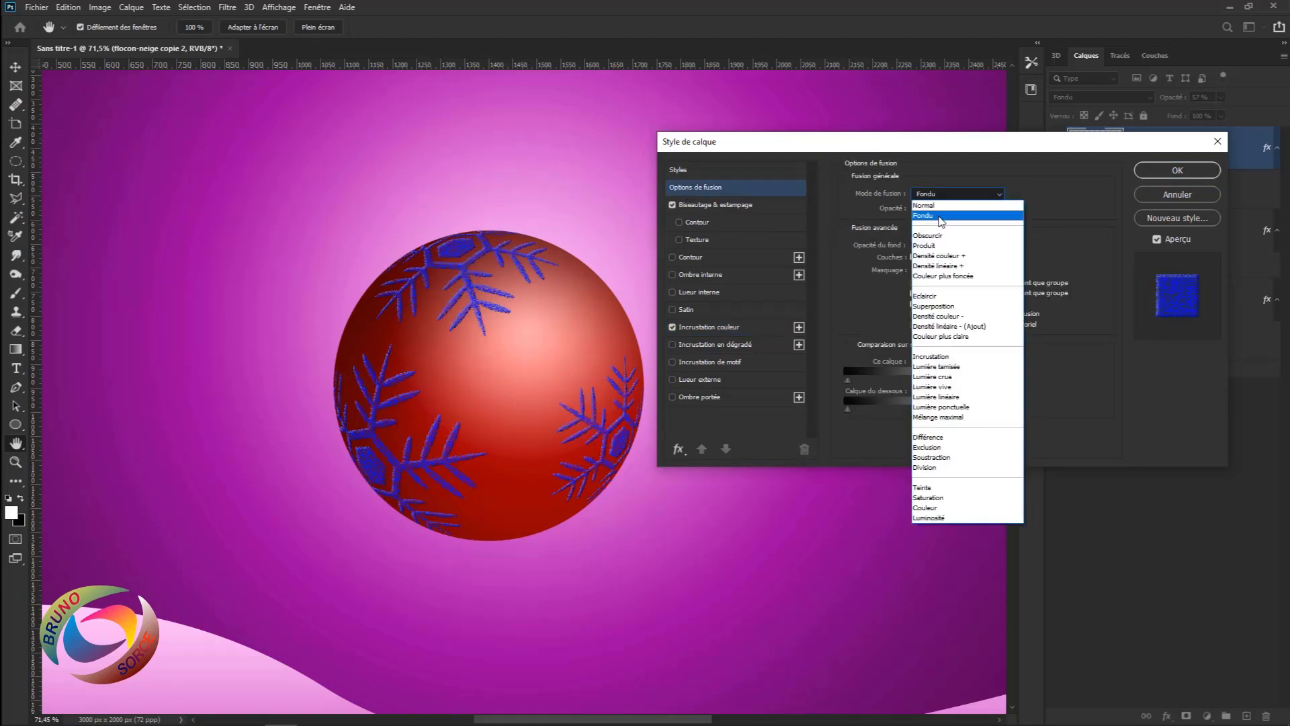
left_click(939, 217)
left_click_drag(954, 213, 934, 210)
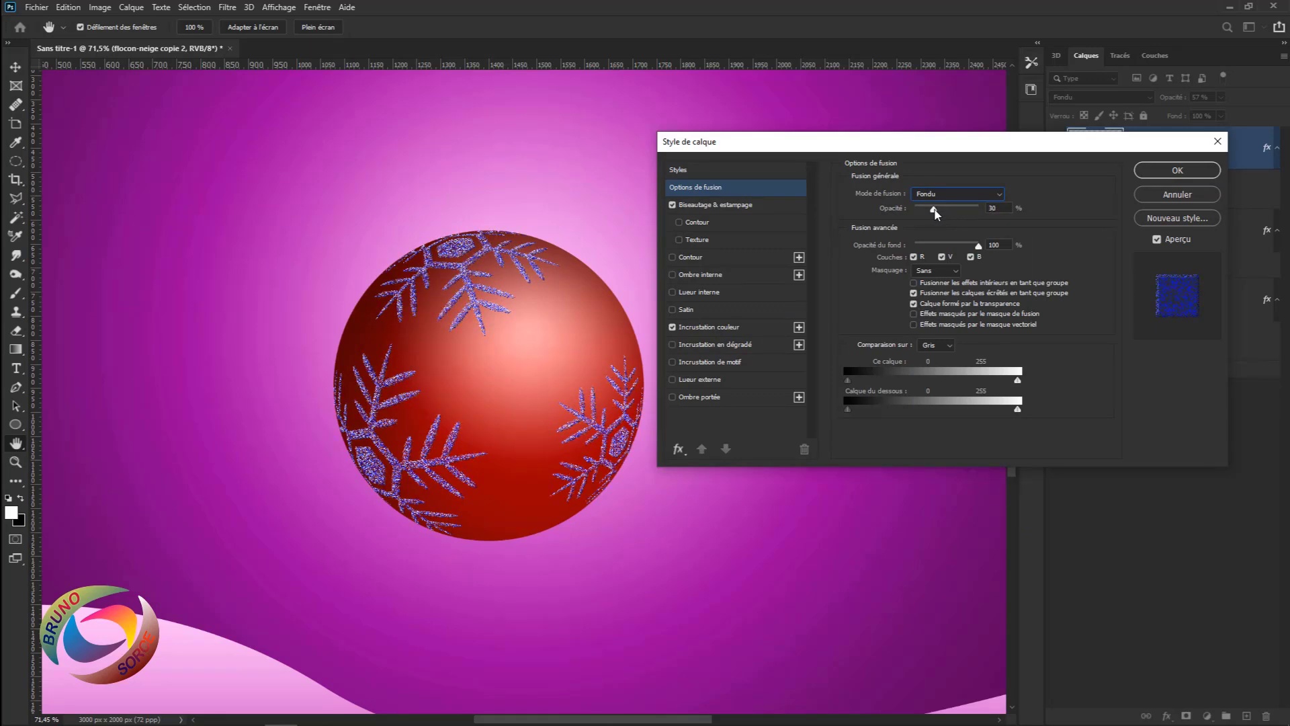
left_click(1174, 172)
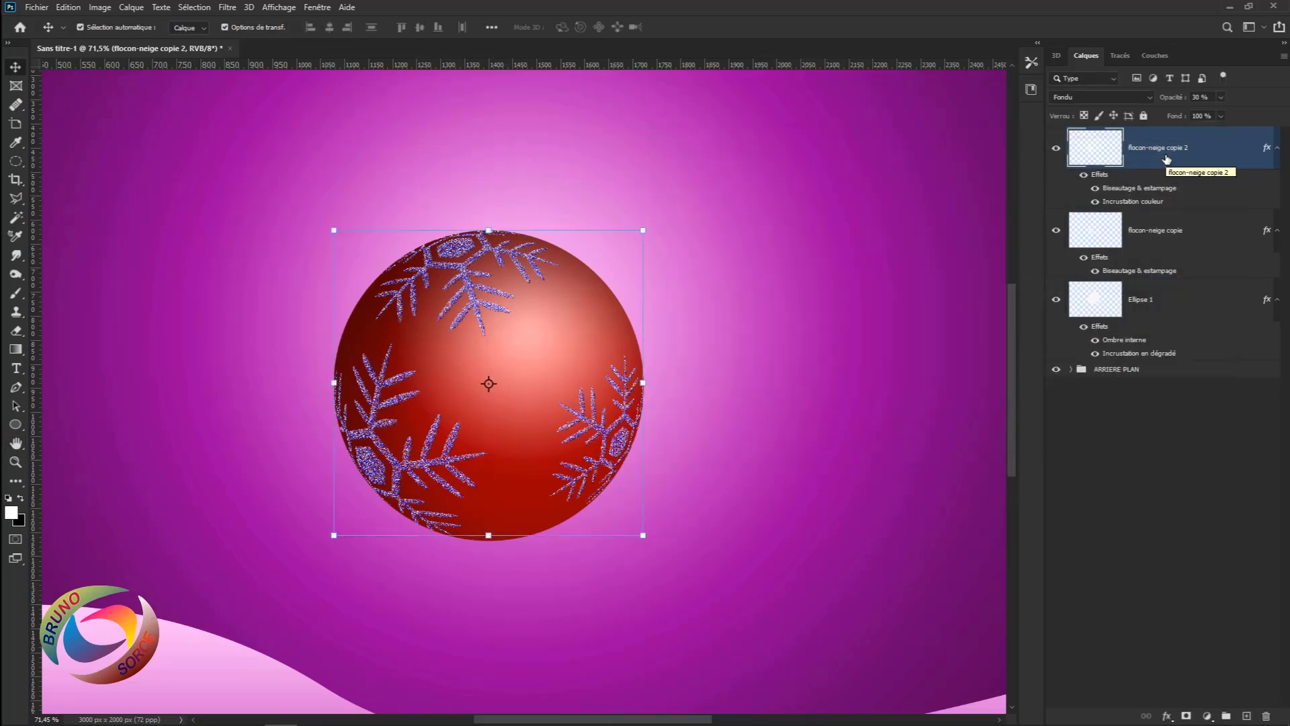
- Nudge the blue snowflake copy slightly to the right to offset it from the white snowflakes
key("Right")
key("Right")
key("Right")
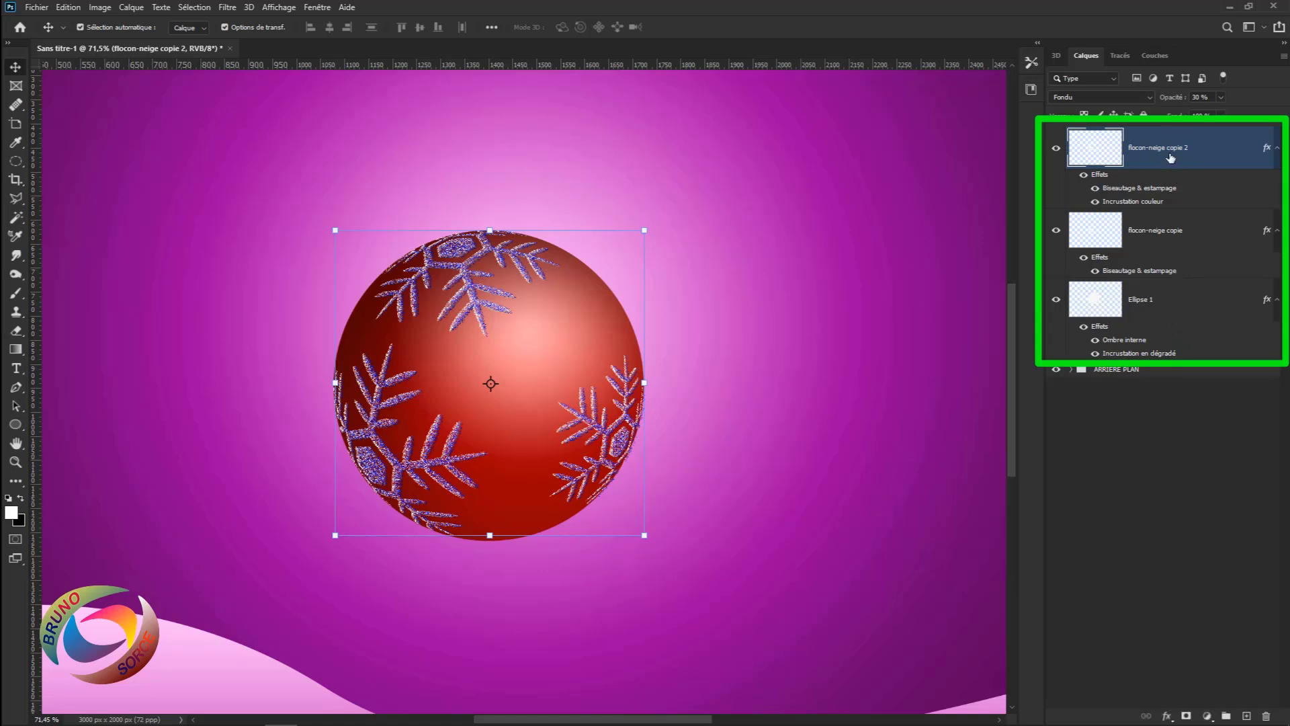
- Group both snowflake layers with Ellipse 1 and name the group BOULE et FLOCONS
left_click(1180, 301, "shift")
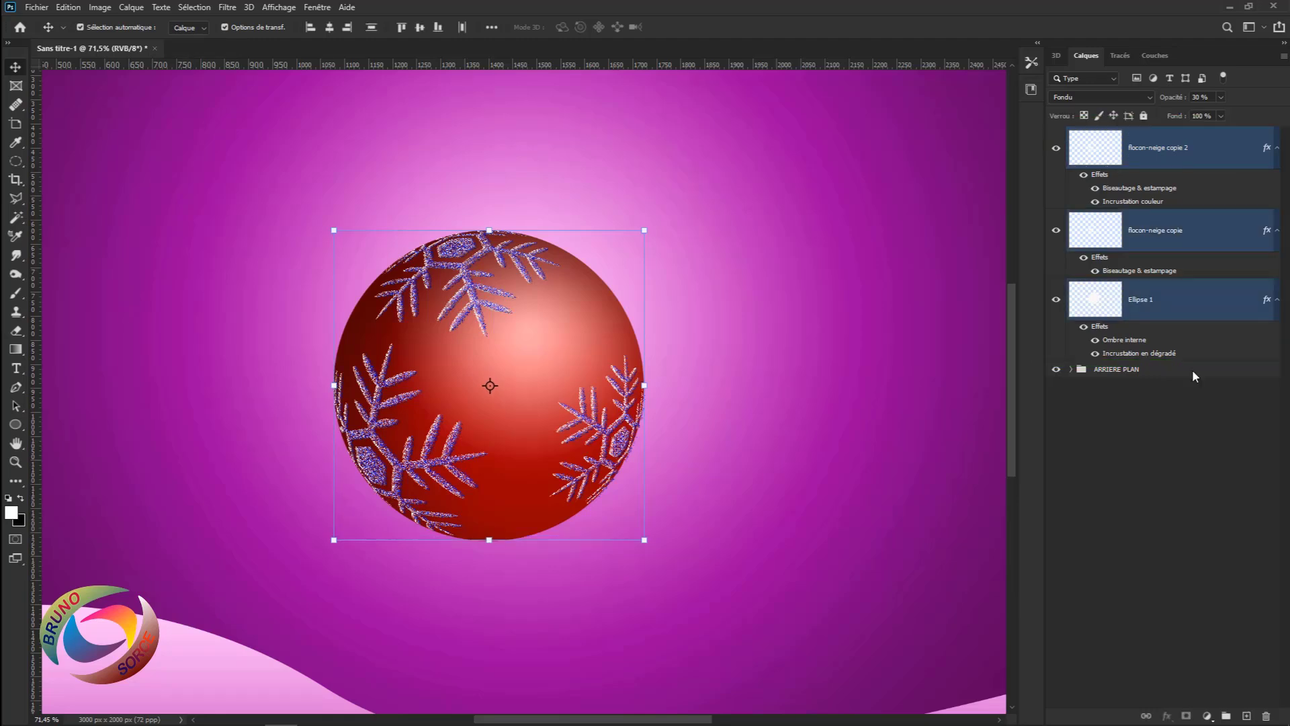
left_click(1226, 716)
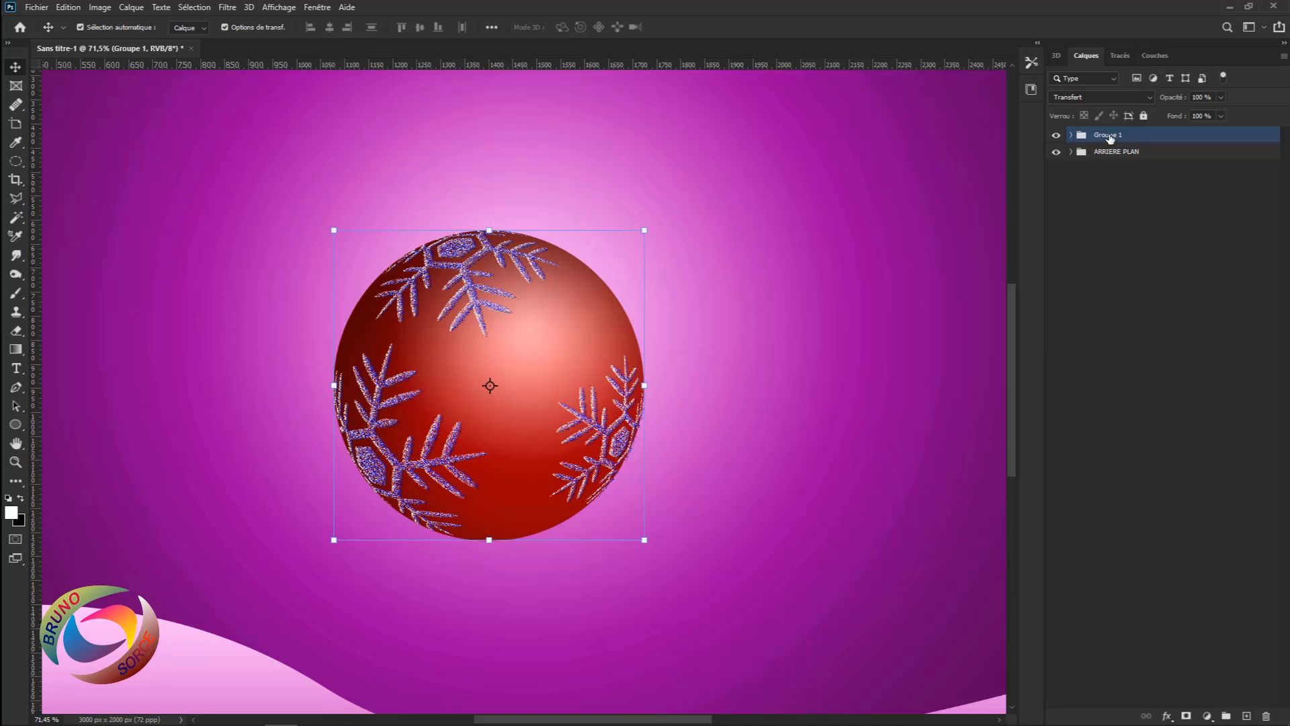
double_click(1107, 135)
type("BOULE et FLOCONS")
key("Return")
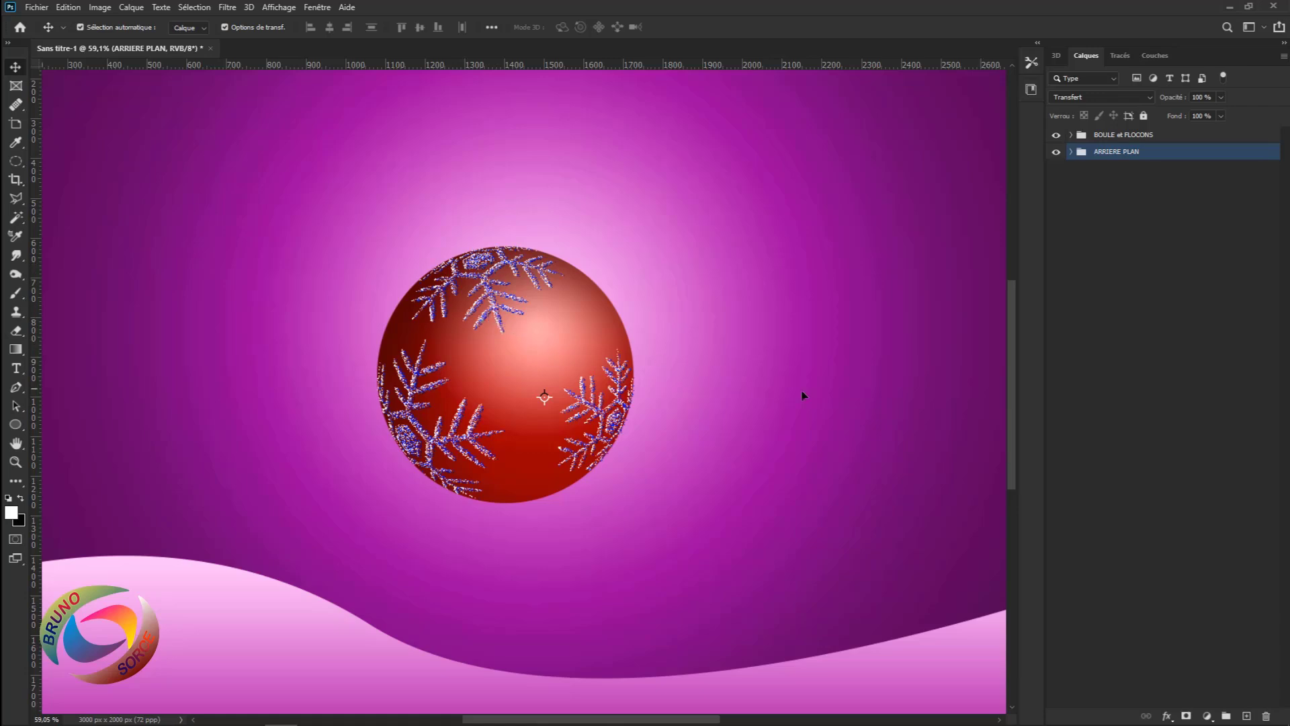
- Draw a white rectangle shape without stroke, about 114 × 148 px, above the ball and on top of the BOULE et FLOCONS group
scroll(498, 353, "up", 3)
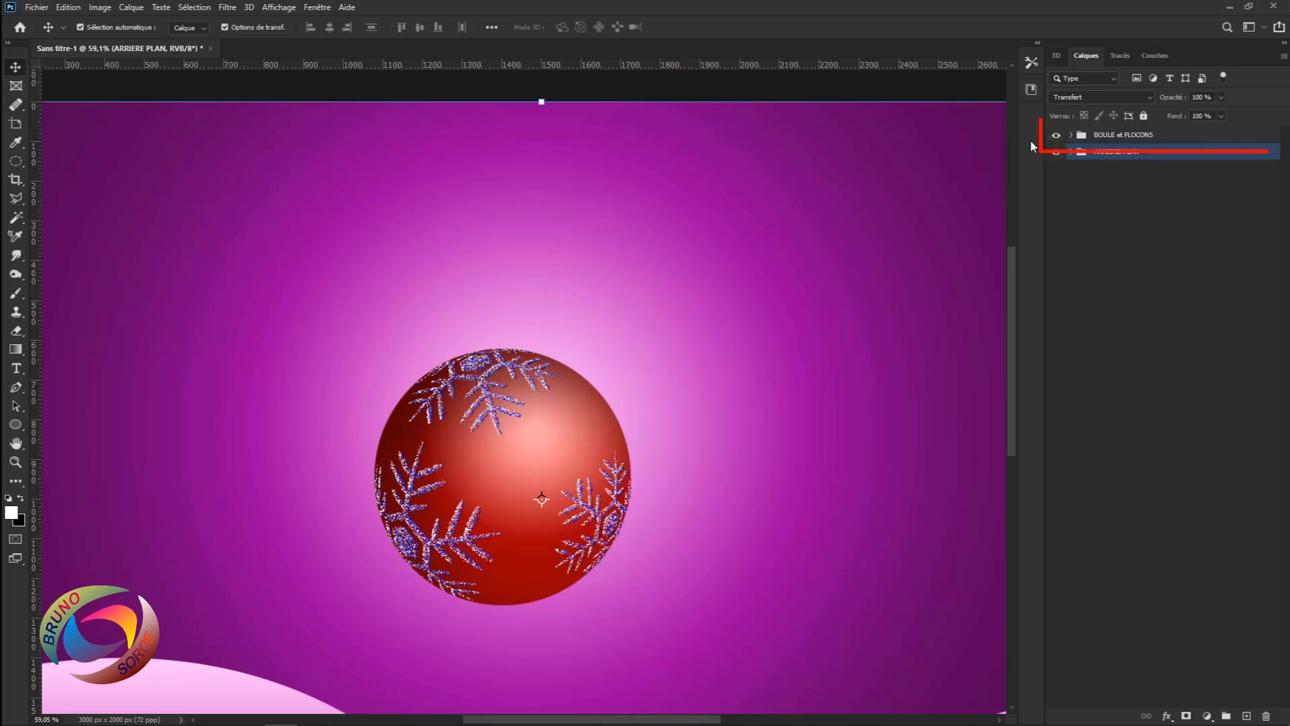
left_click(1173, 140)
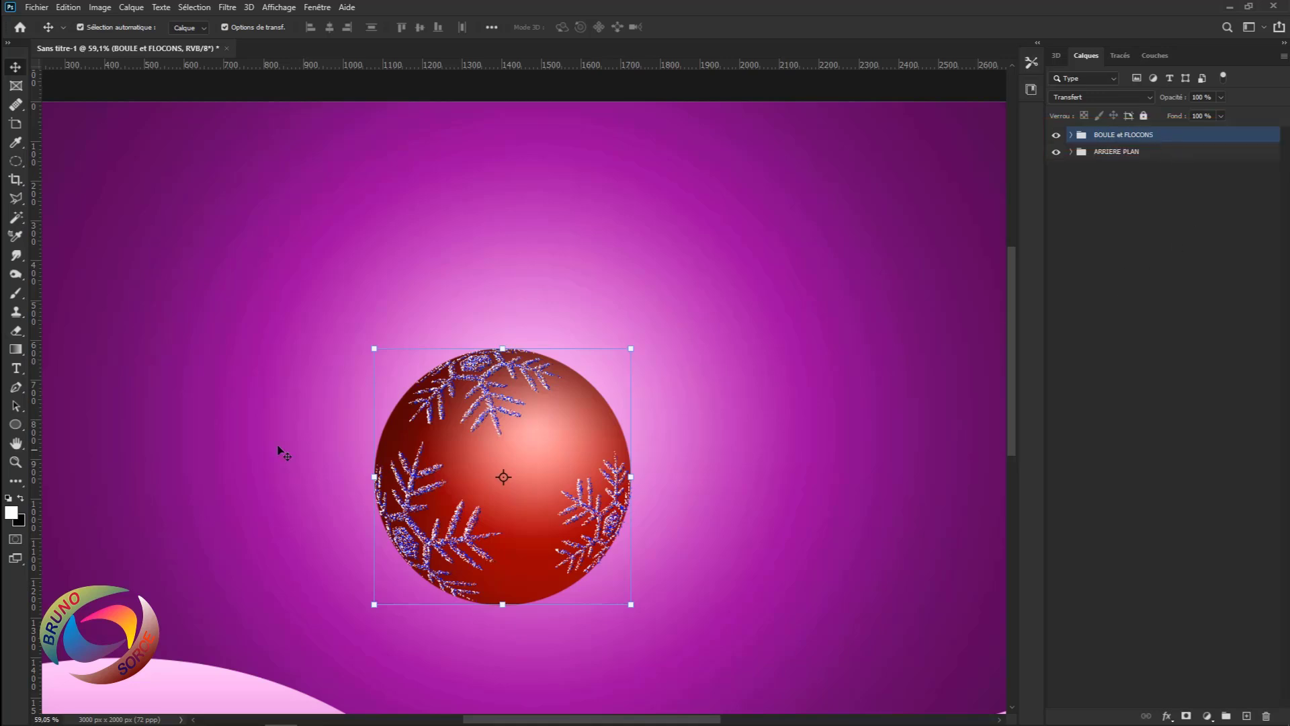
left_click(15, 424)
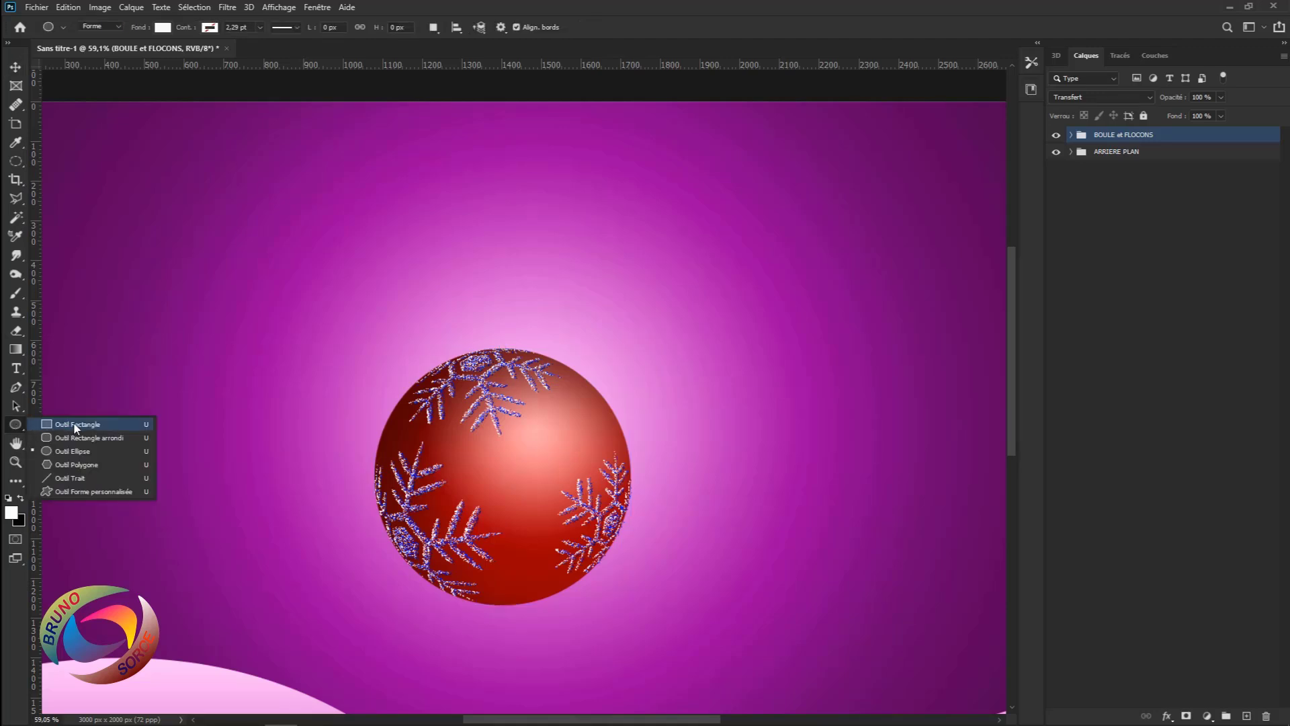
left_click(74, 424)
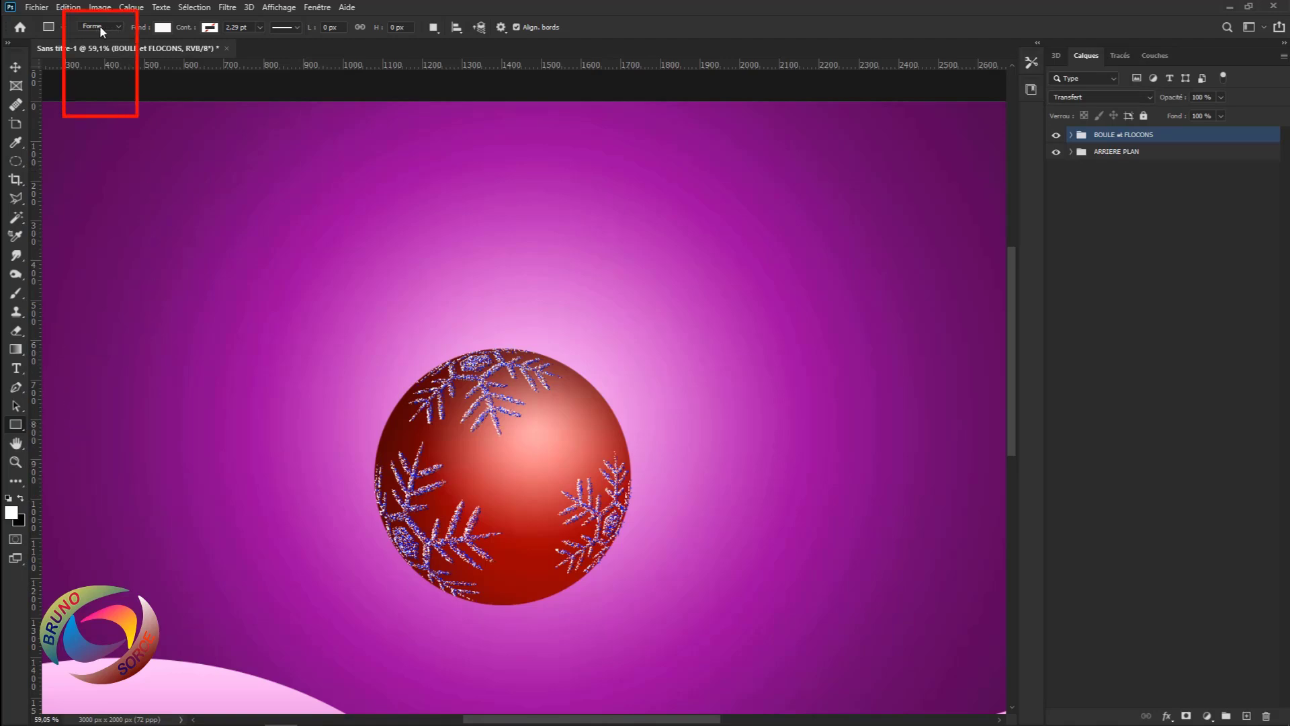
left_click(145, 34)
left_click(161, 29)
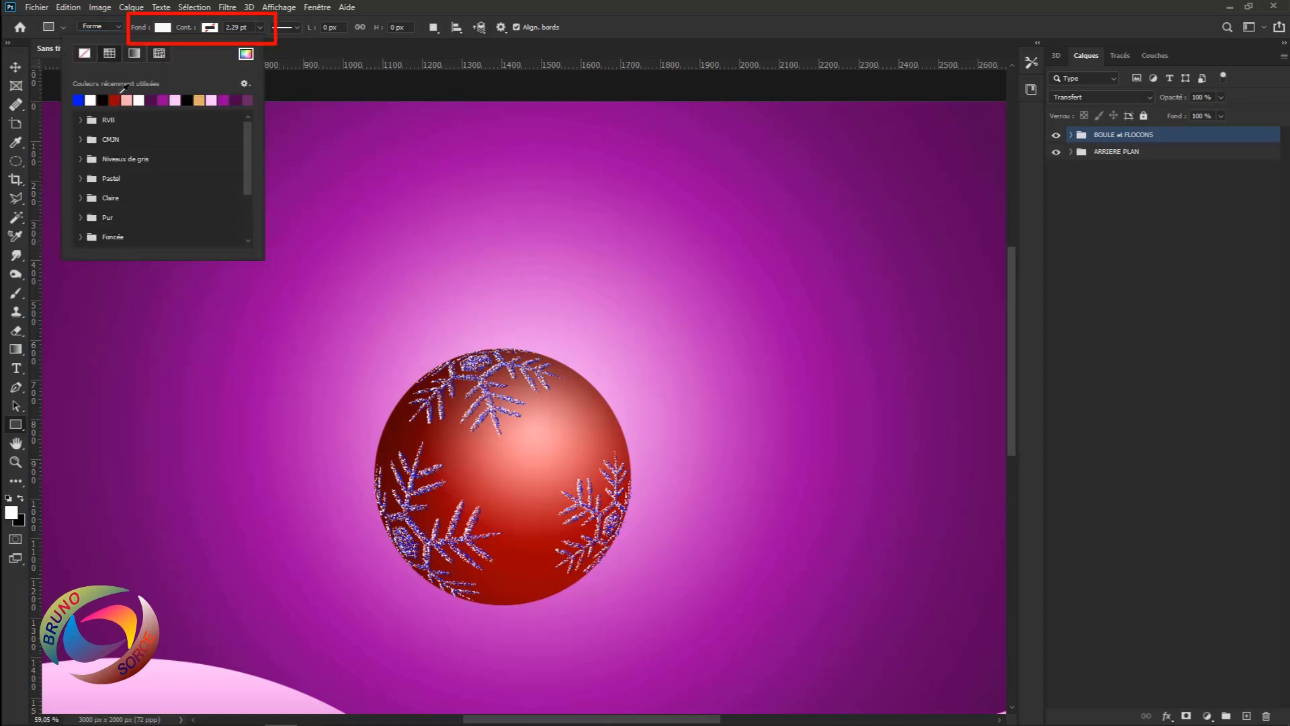
left_click(212, 30)
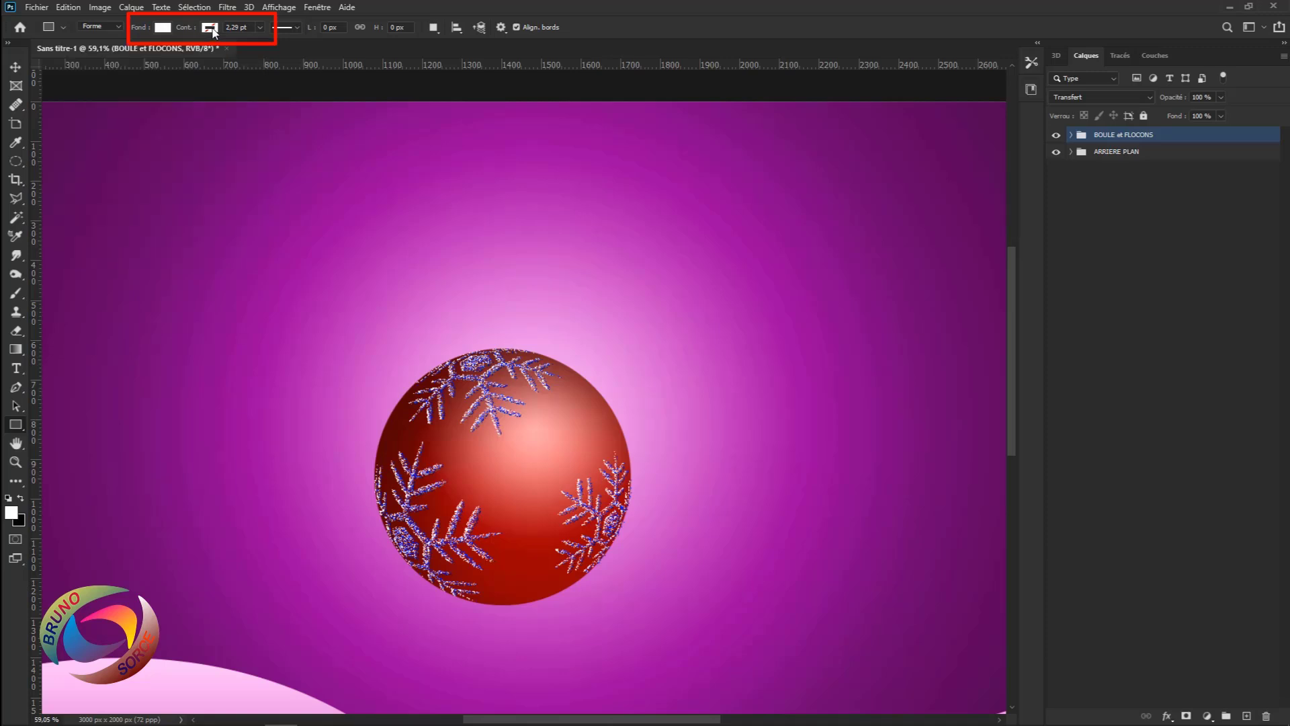
left_click(213, 30)
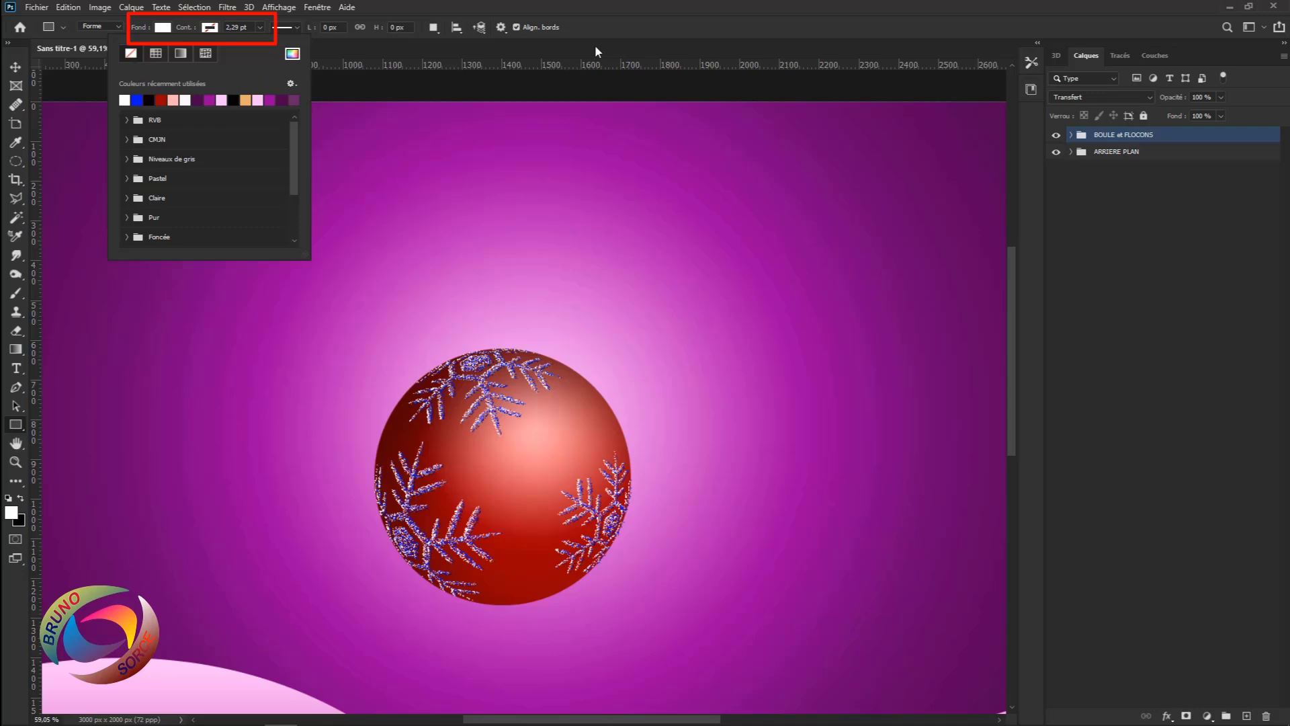
left_click(610, 35)
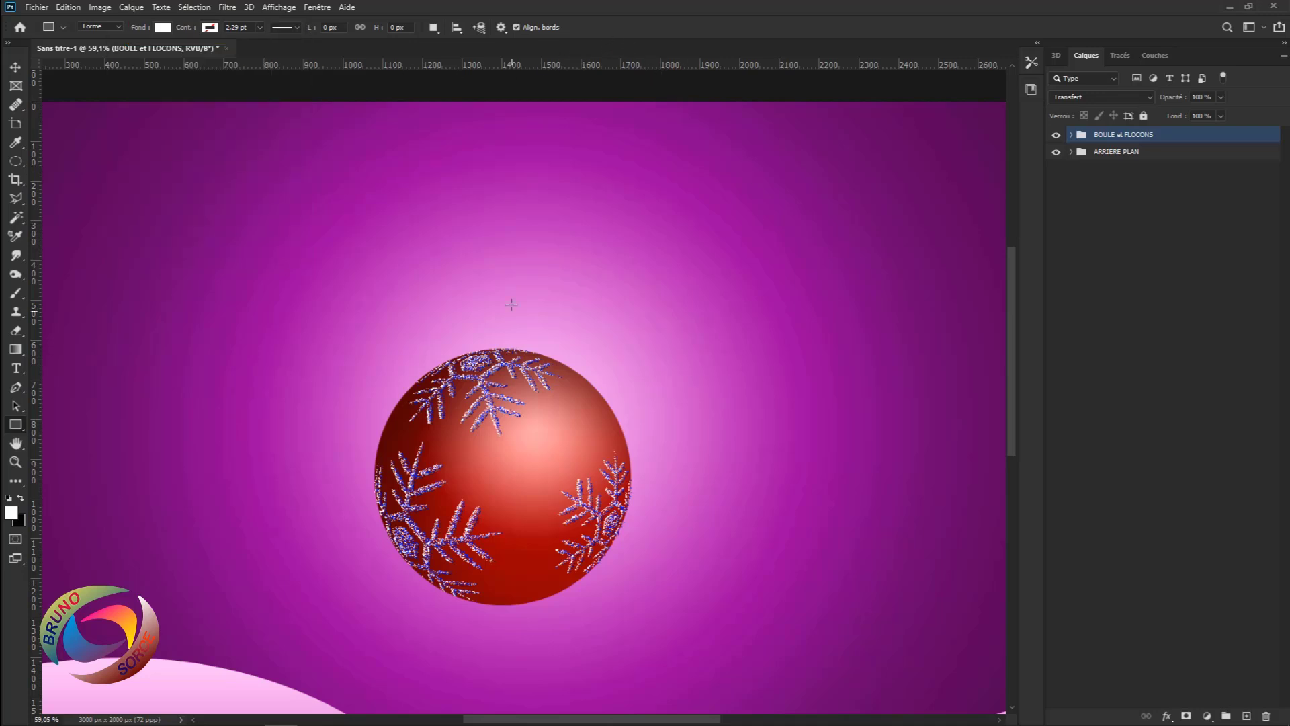
left_click_drag(487, 177, 533, 235)
left_click_drag(533, 236, 533, 236)
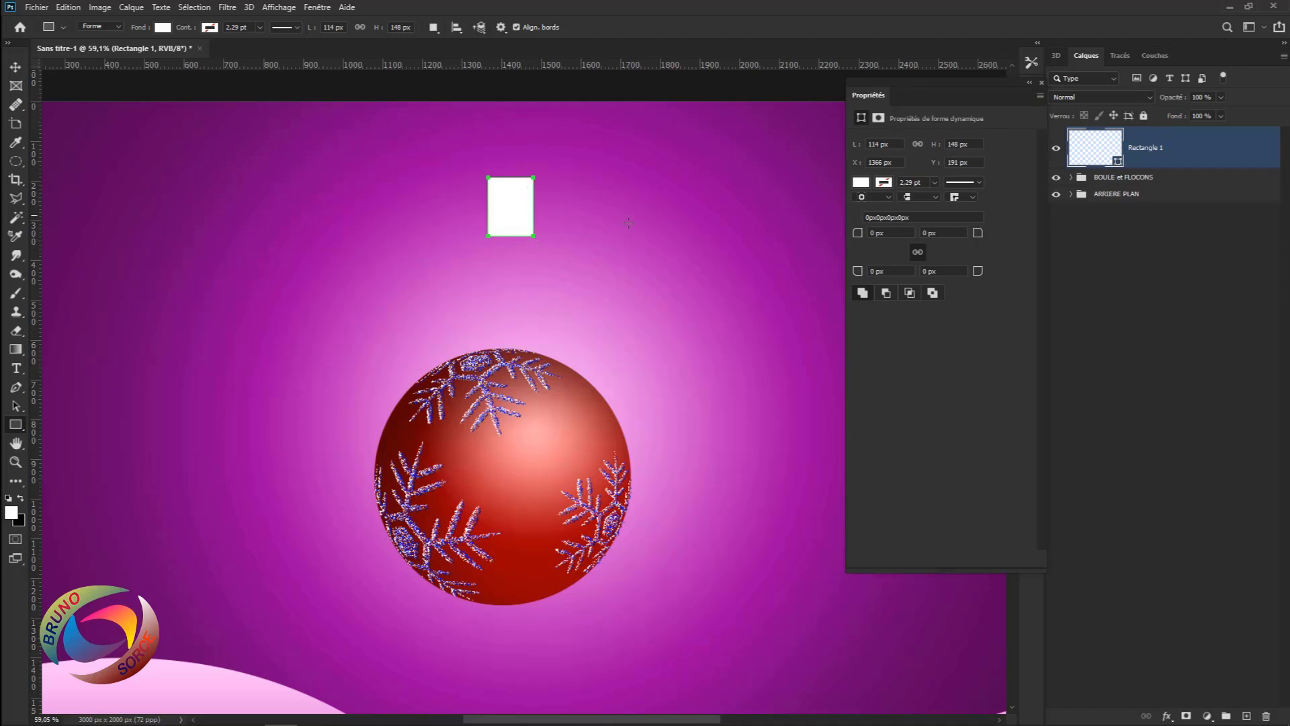
left_click(1042, 83)
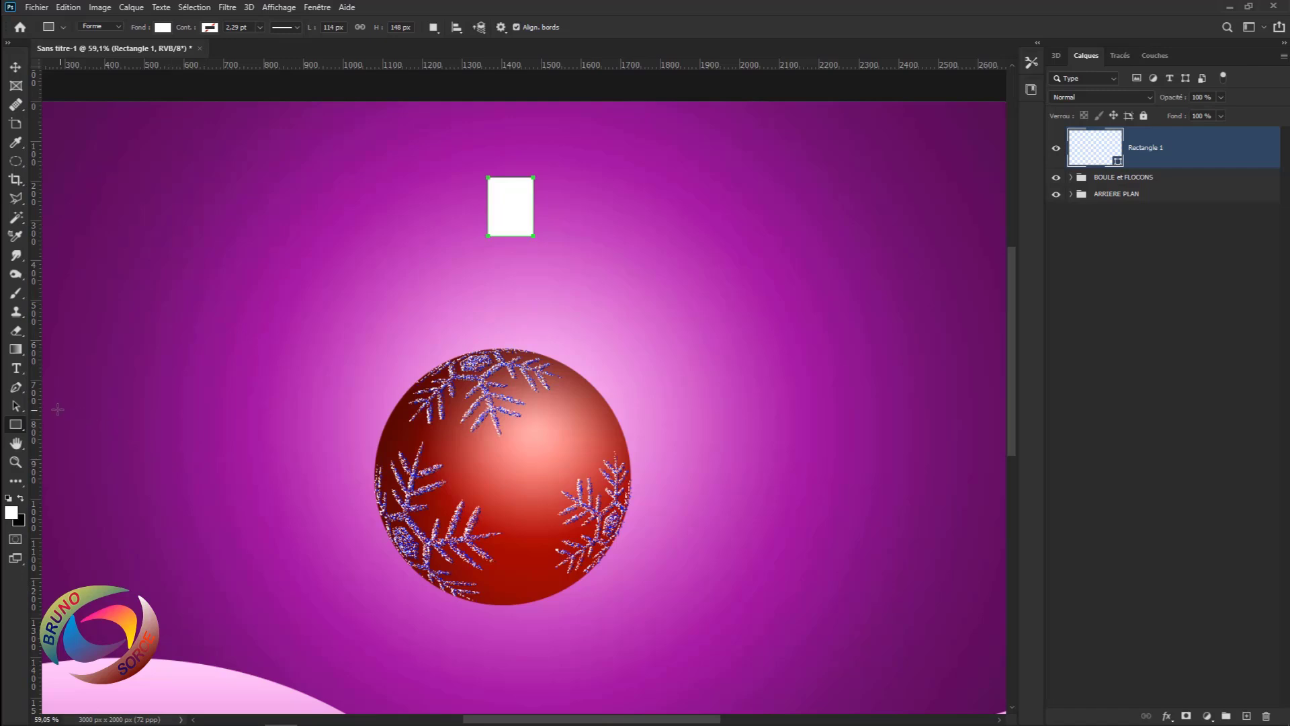
- Add an anchor point midway along the white rectangle's bottom edge and pull it slightly down to curve that edge
left_click(16, 388)
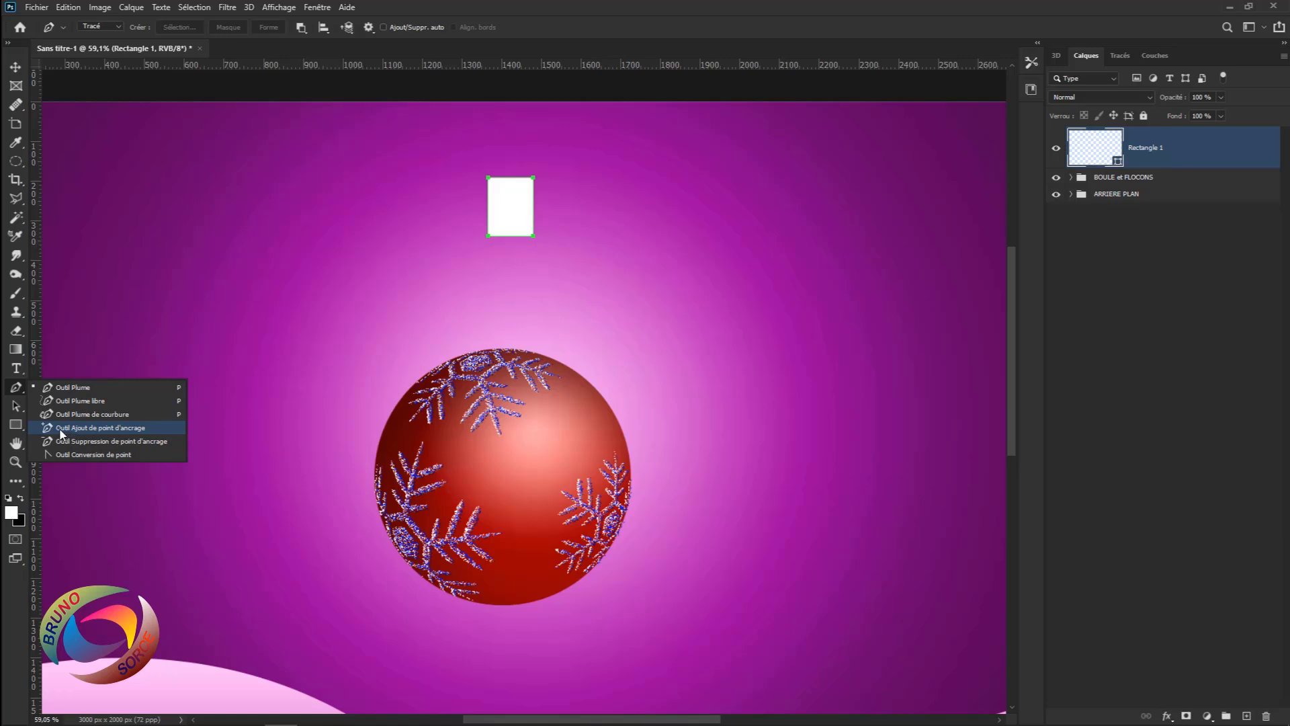
left_click(102, 433)
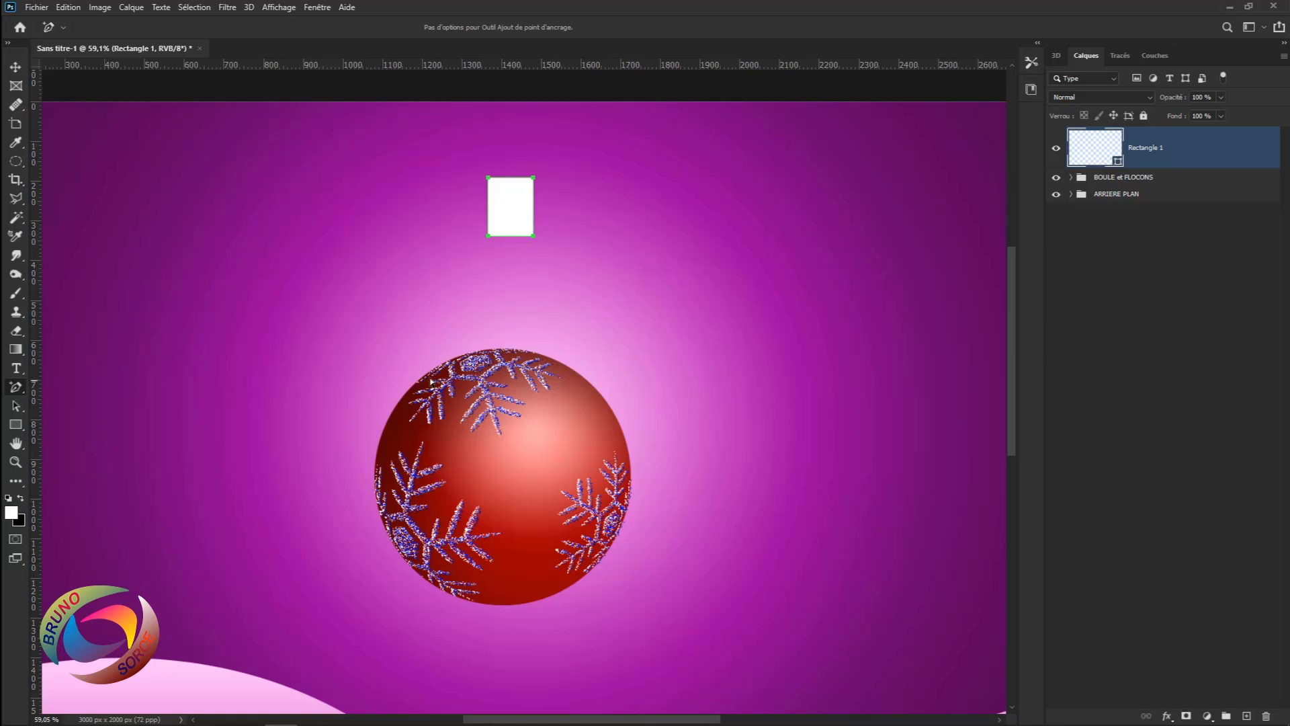
scroll(515, 267, "up", 4)
scroll(517, 262, "up", 2)
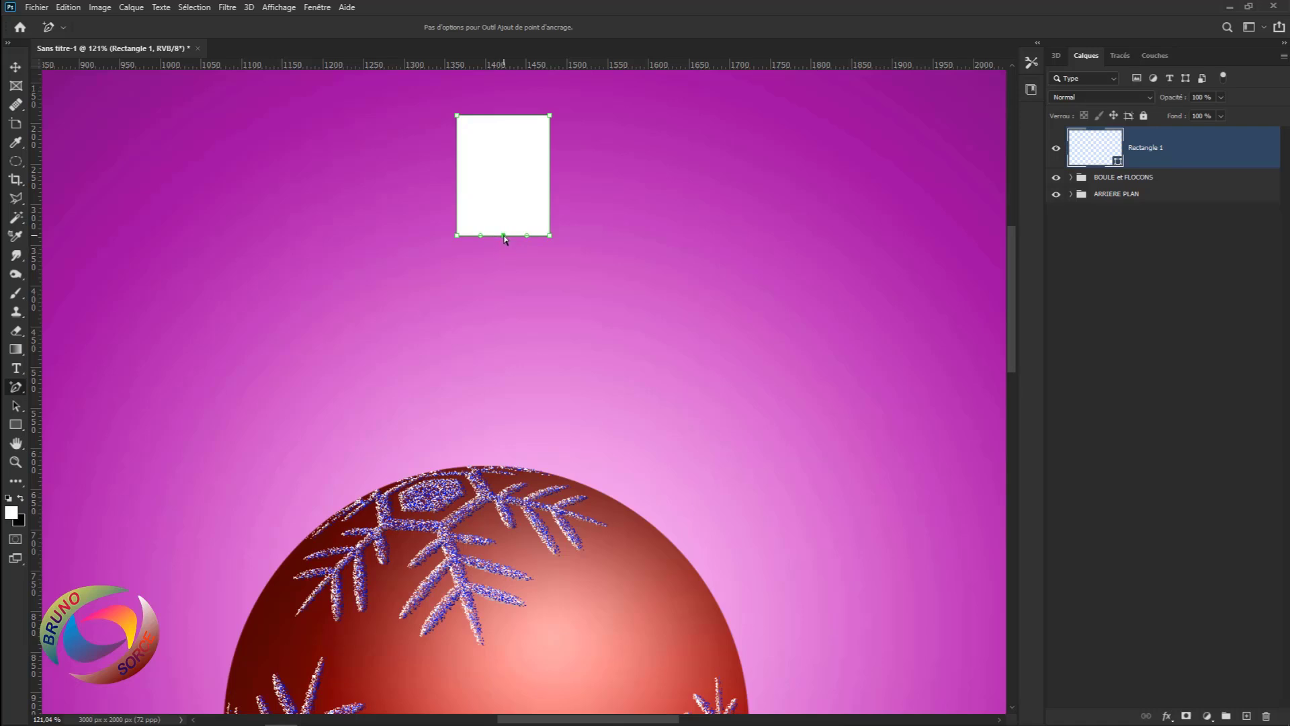
left_click_drag(506, 241, 505, 248)
key("Return")
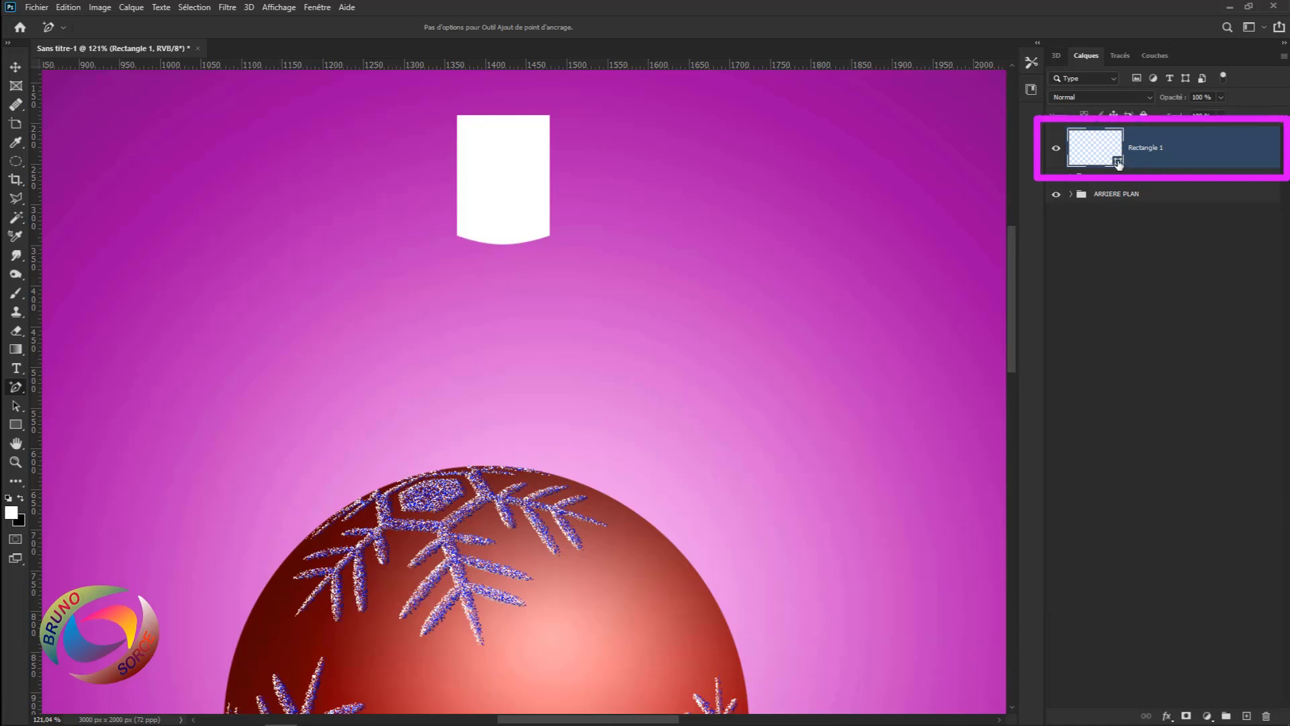
- Rasterize the Rectangle 1 layer and move the white shape down closer to the ball
right_click(1175, 156)
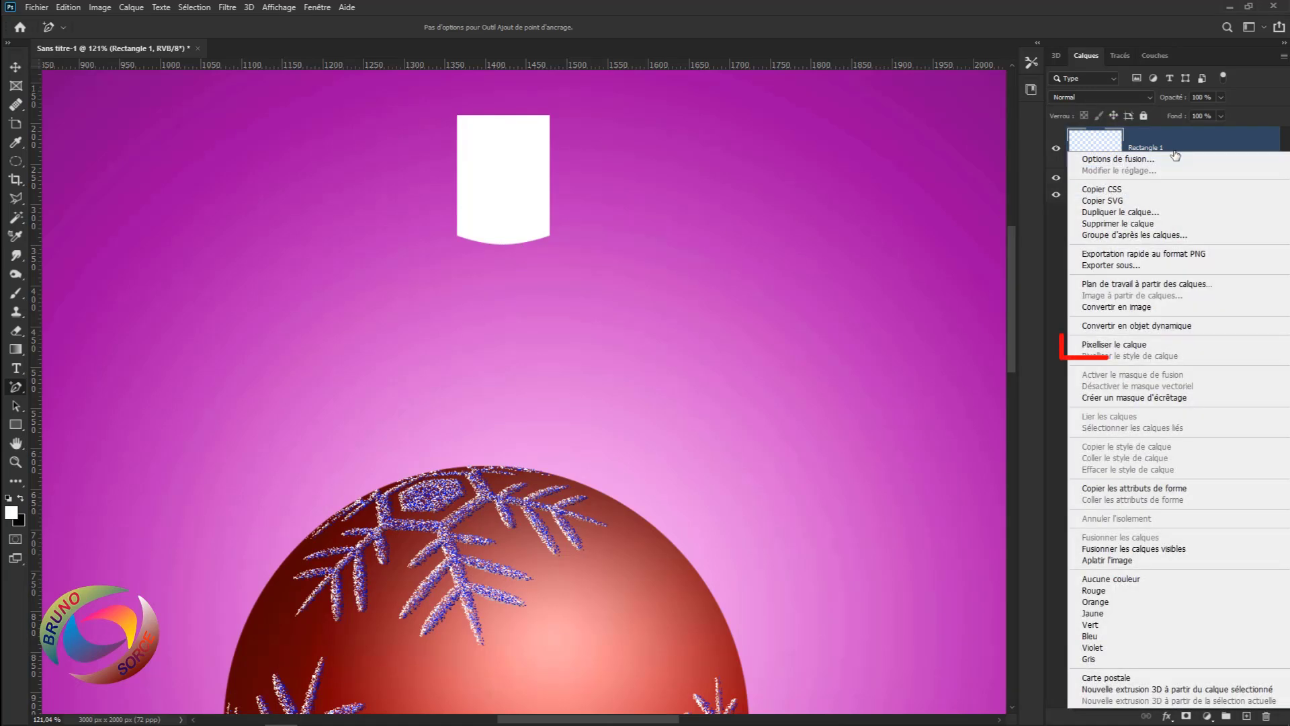
left_click(1094, 344)
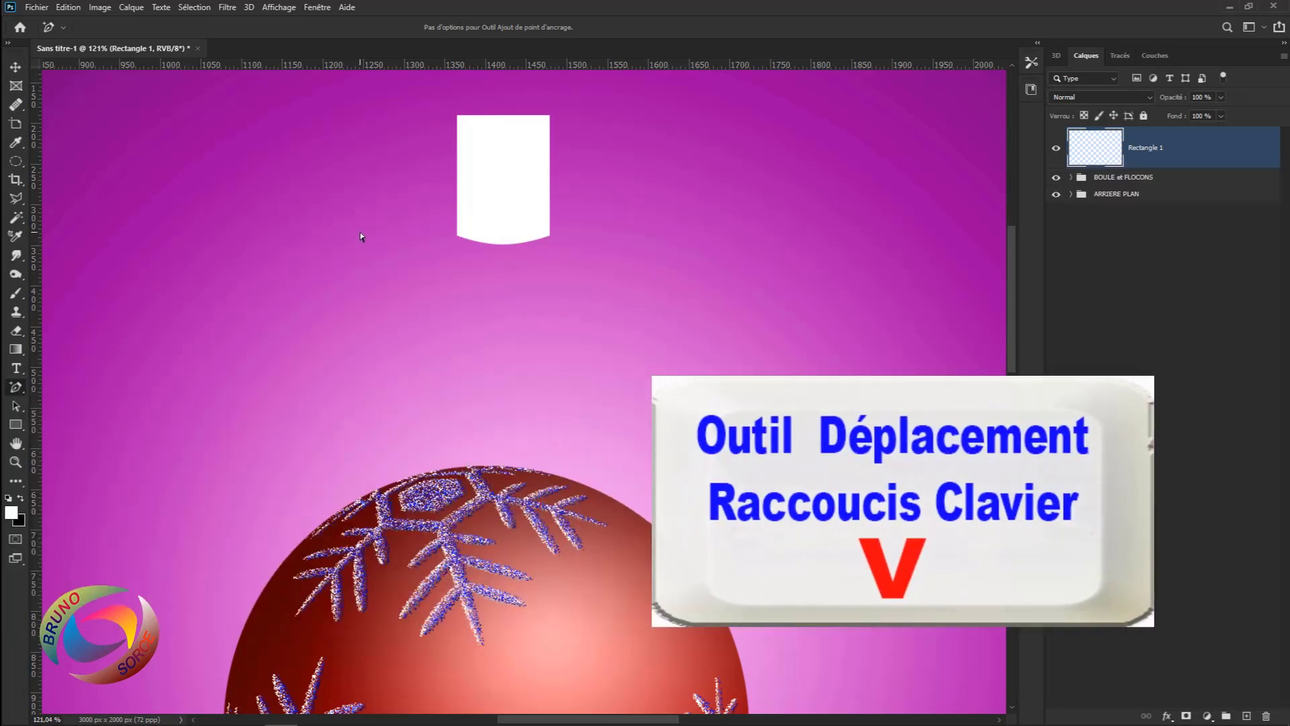
key("v")
left_click_drag(513, 163, 504, 325)
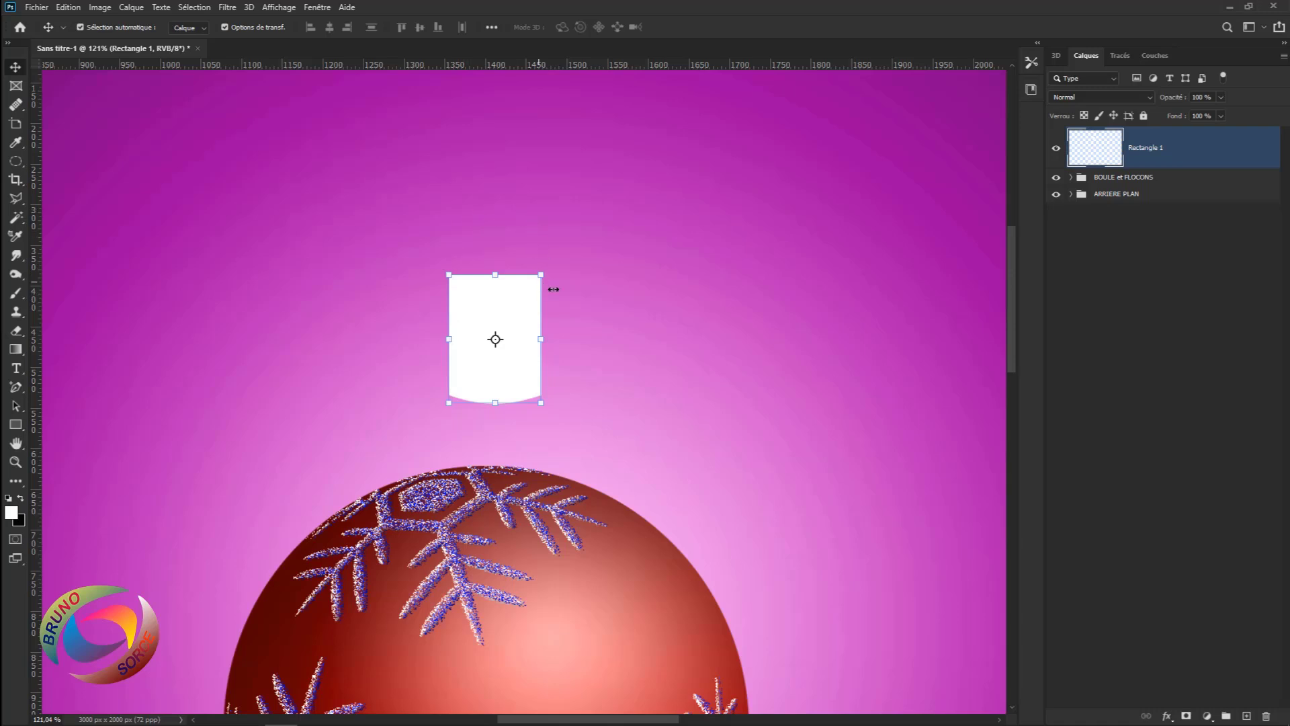
- Draw a 114 × 114 px circle with no fill and a 2.29 pt white stroke, overlapping the top of the white shape
left_click(16, 425)
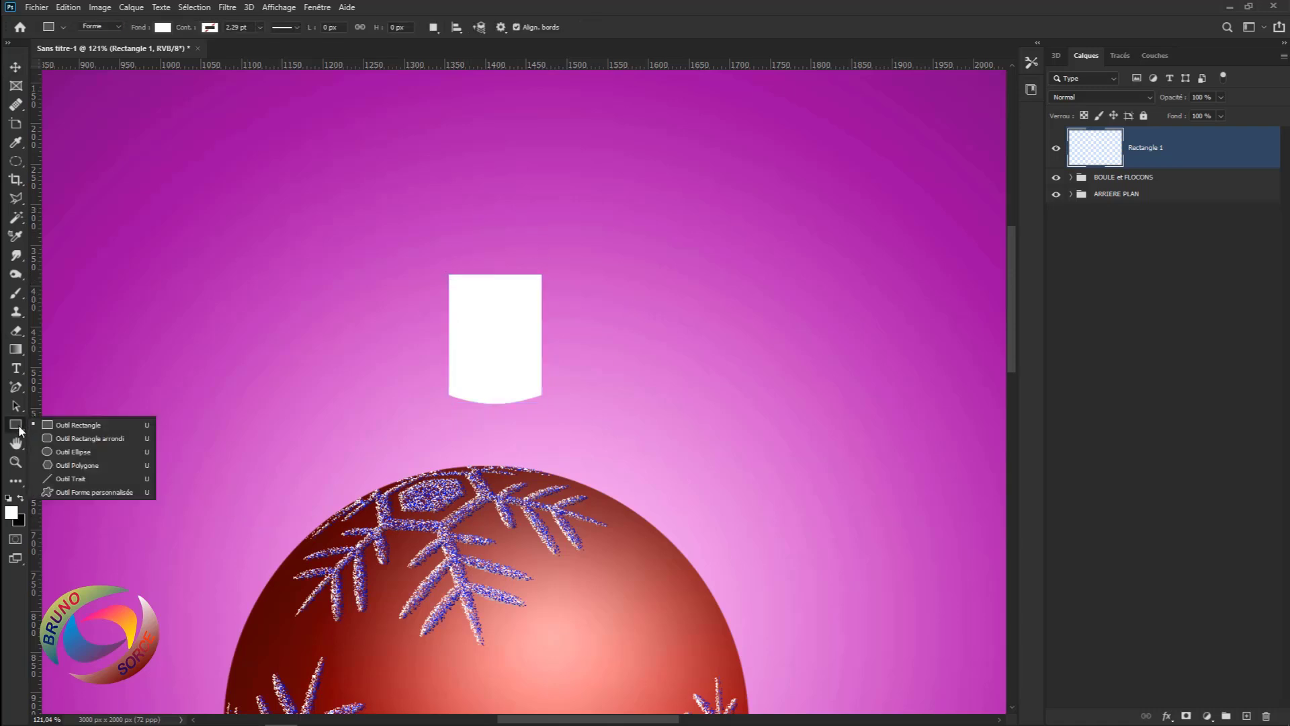
left_click(73, 452)
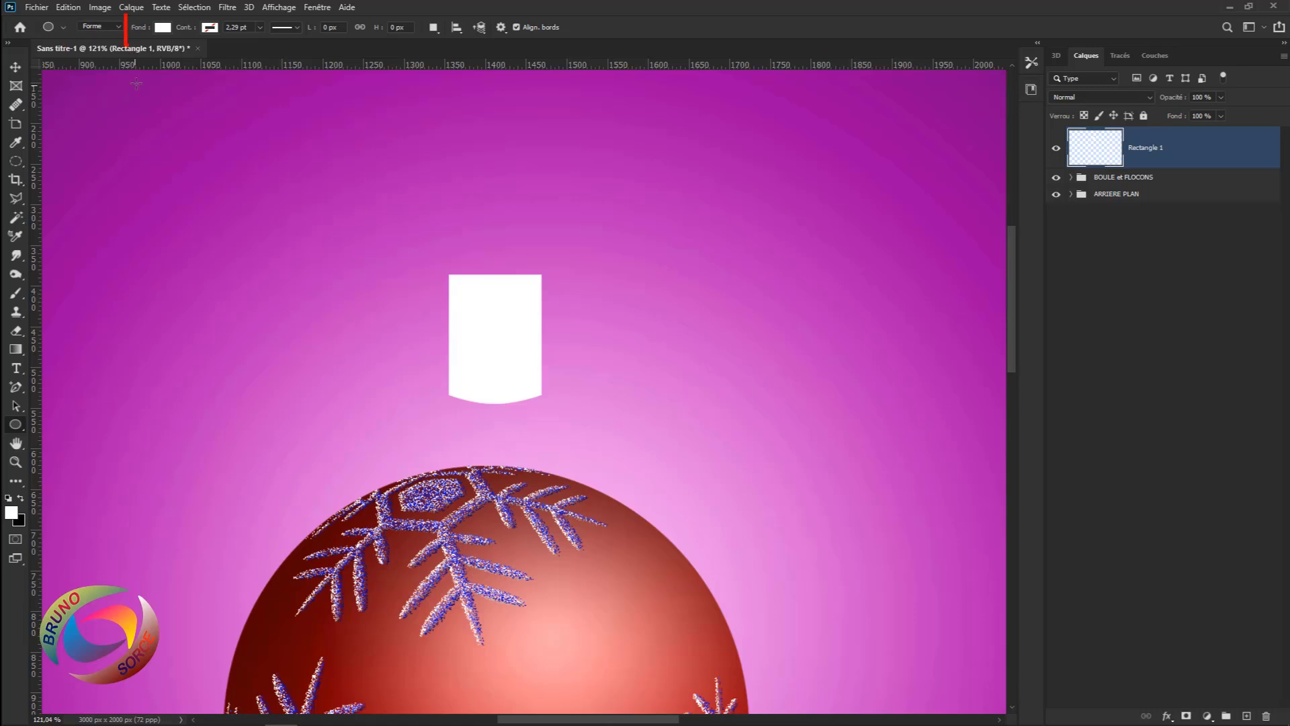
left_click(162, 28)
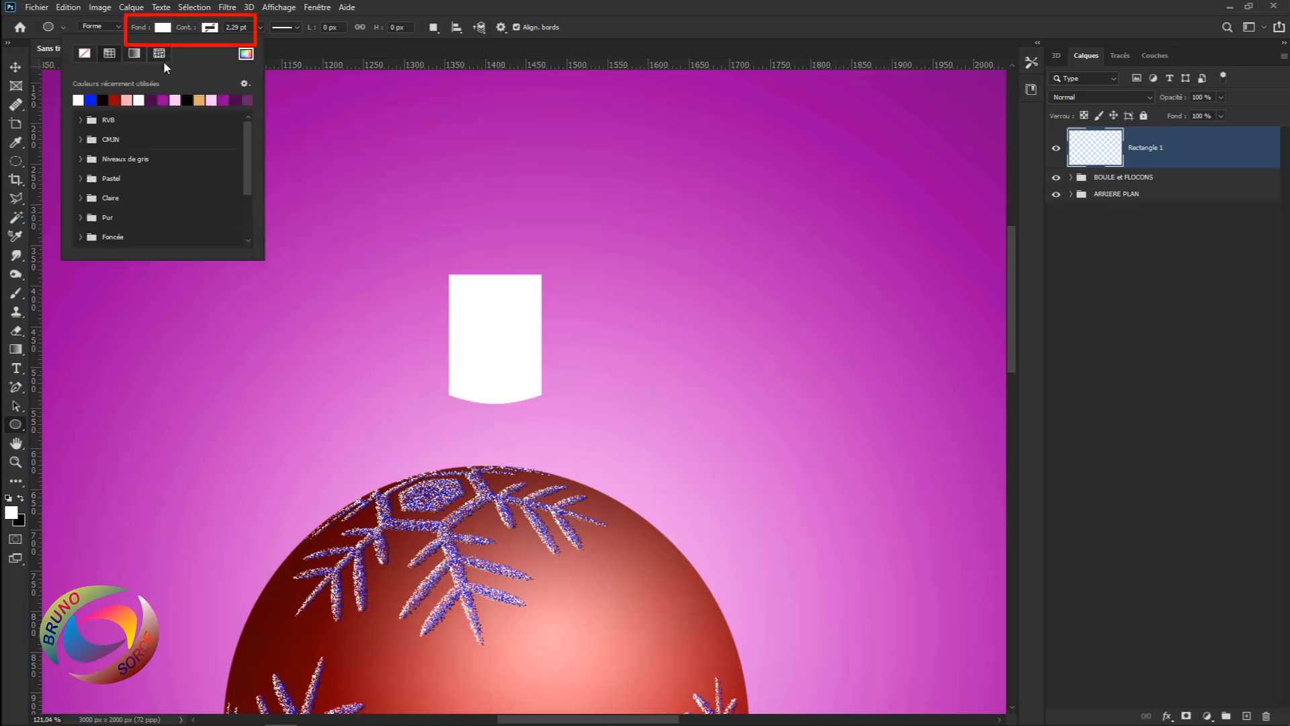
left_click(85, 54)
left_click(211, 28)
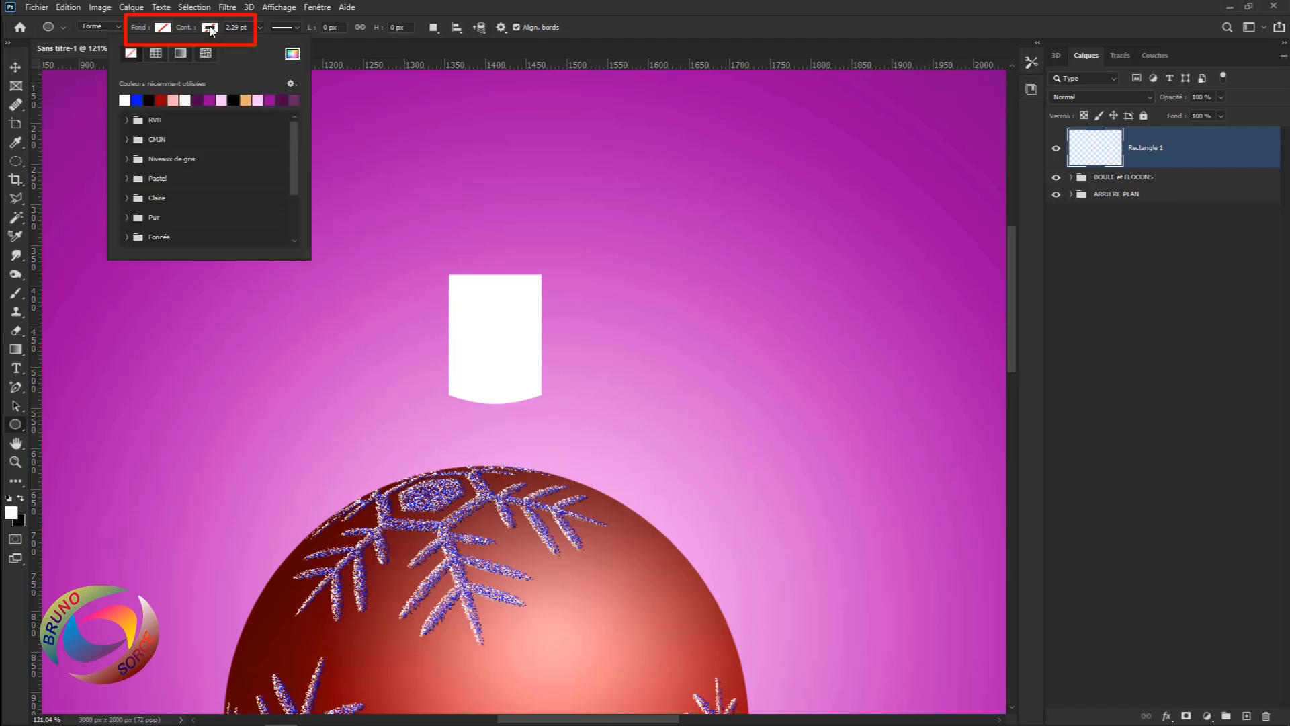
left_click(186, 100)
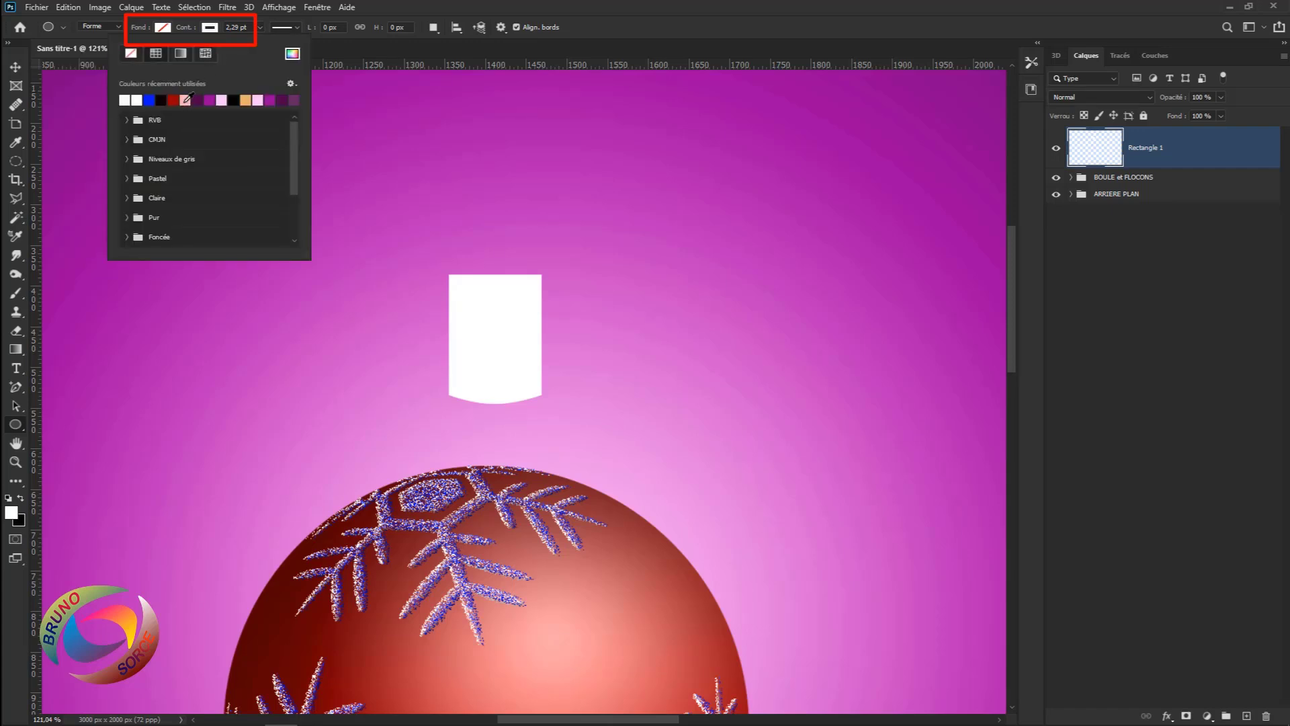
left_click(653, 27)
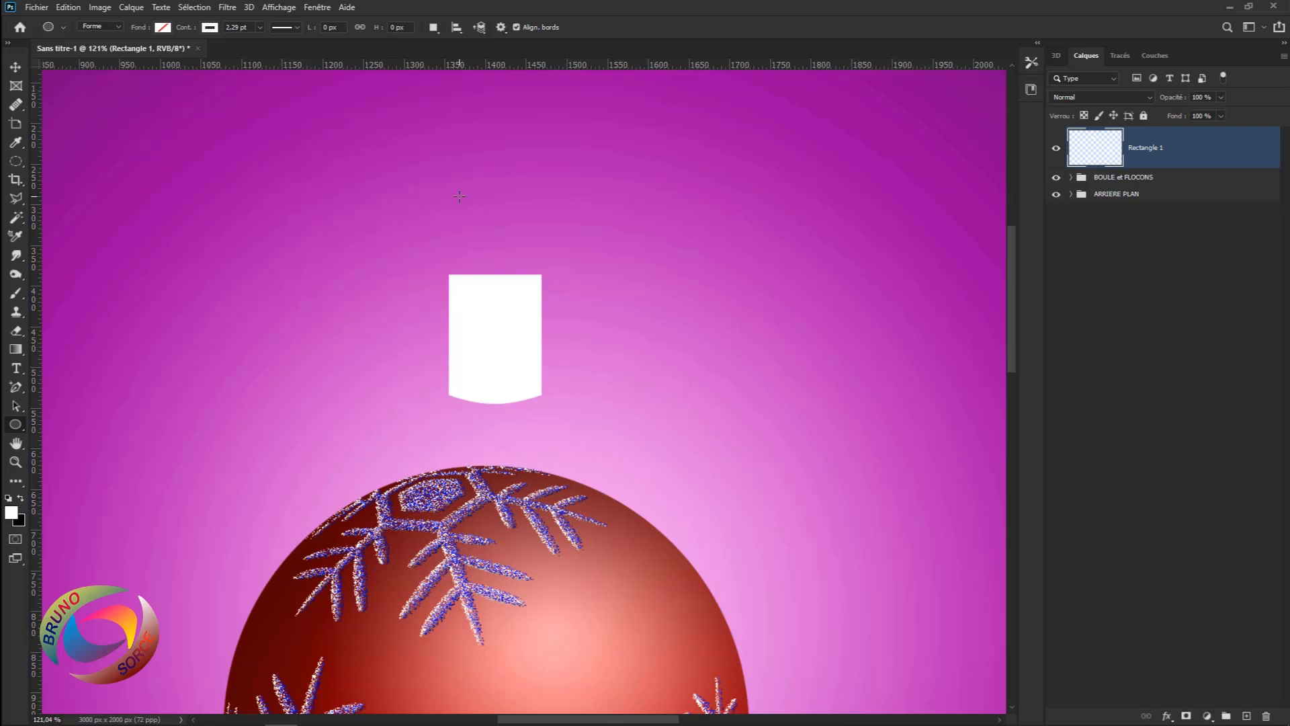
left_click_drag(452, 223, 536, 340)
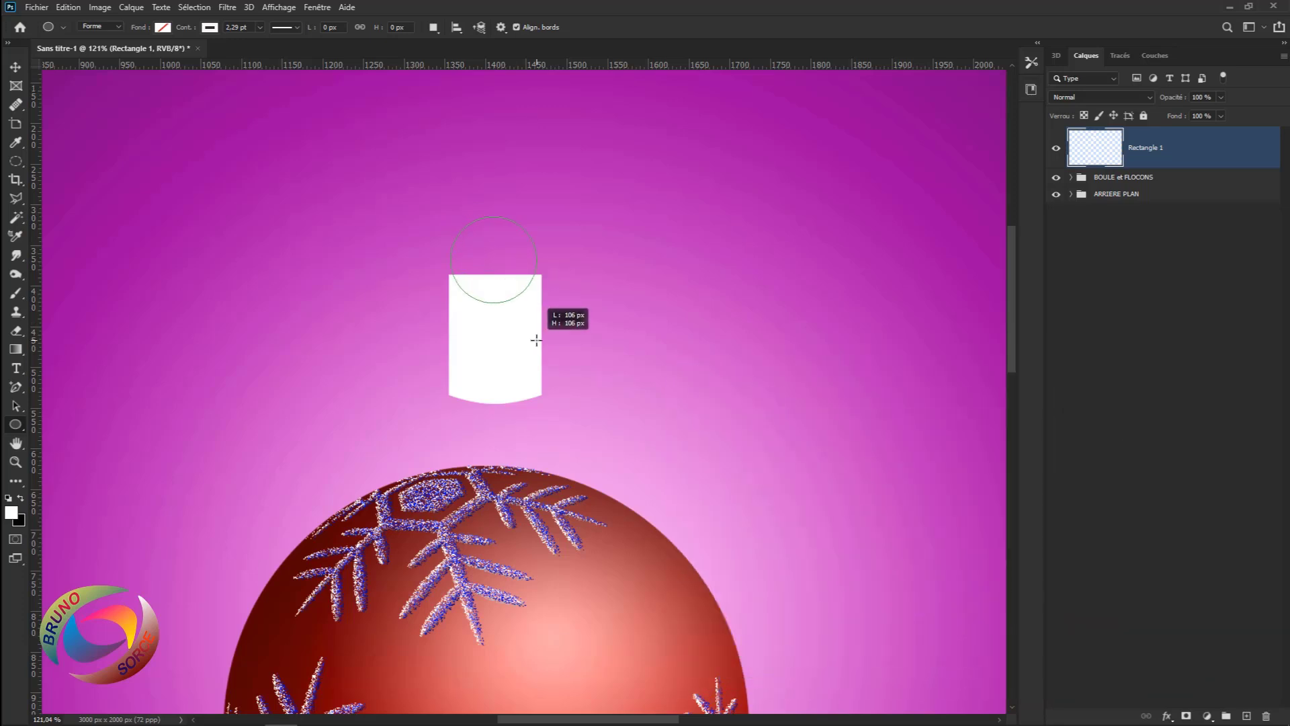
left_click_drag(536, 341, 541, 367)
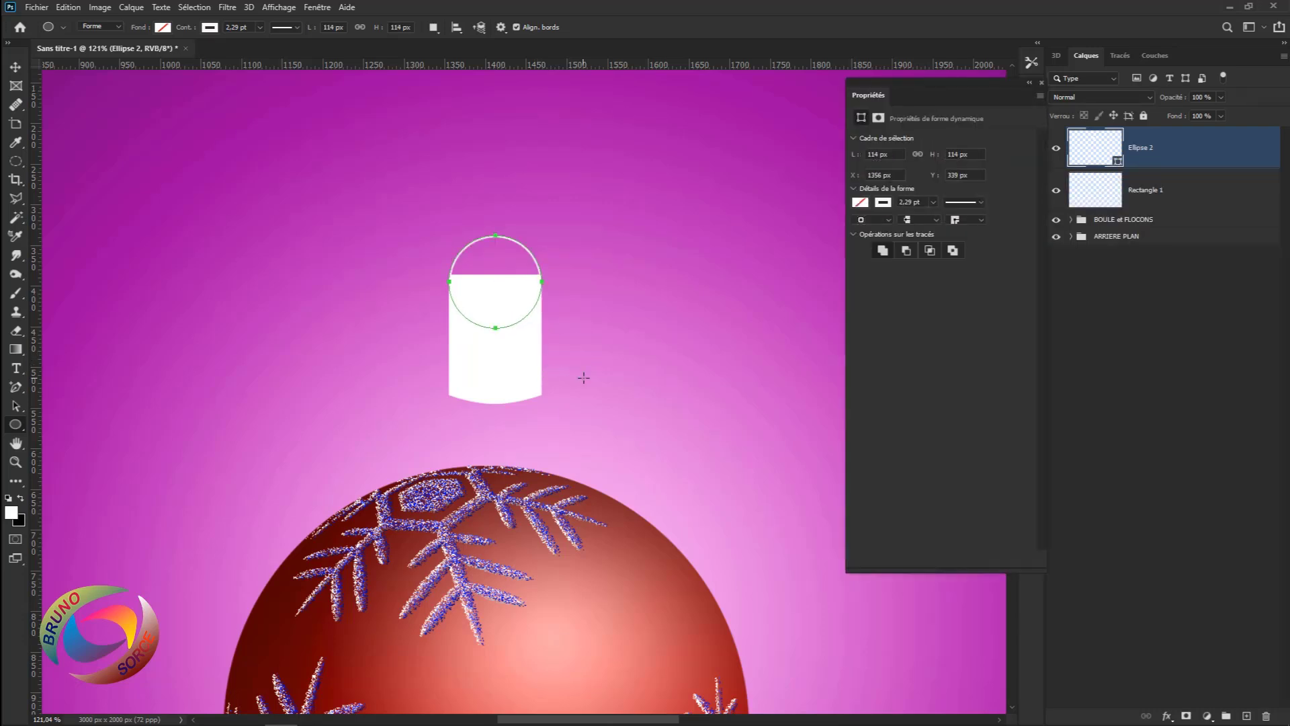
- Set the circle's stroke width to 6 pt
scroll(488, 276, "up", 2)
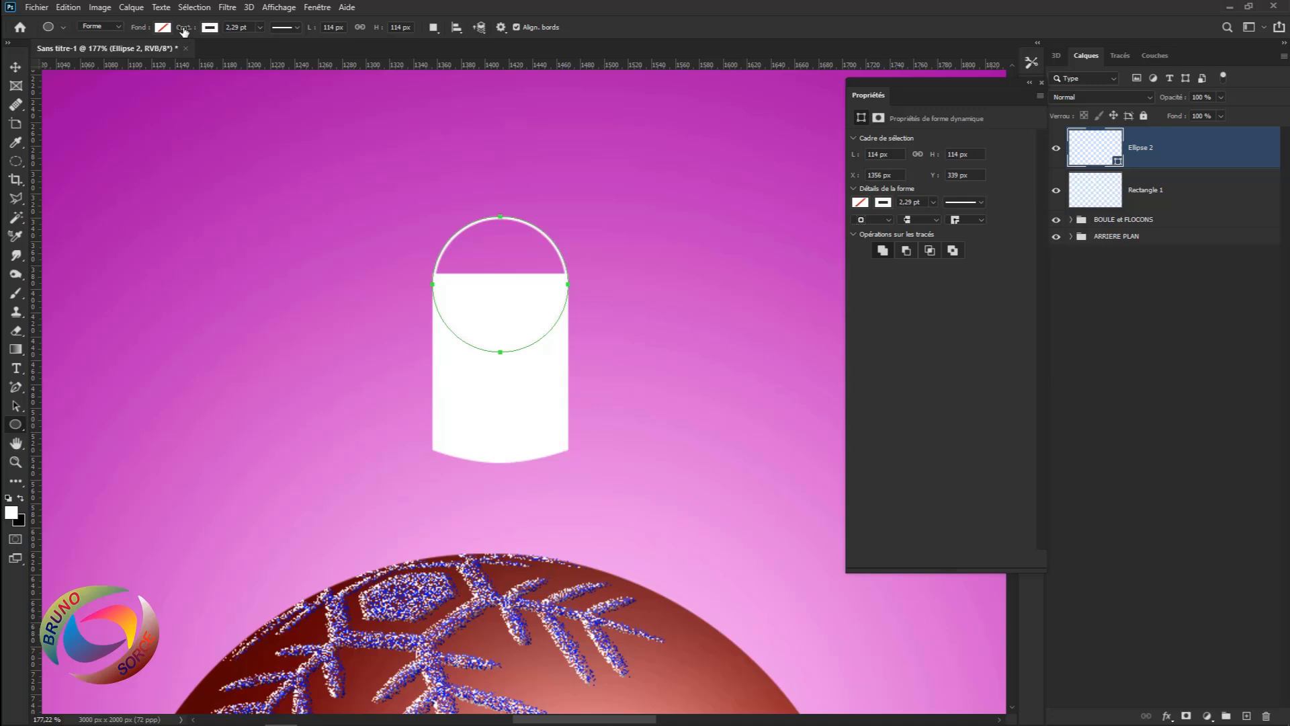
left_click_drag(184, 31, 187, 31)
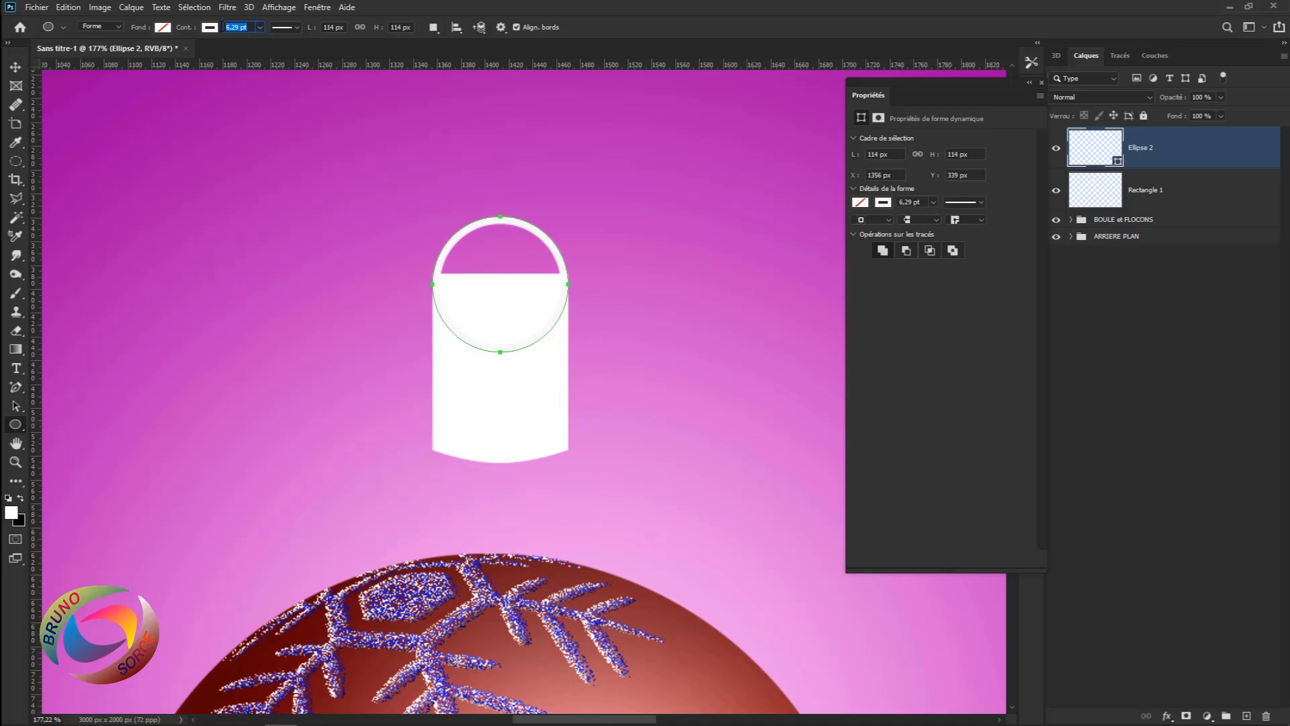
type("6")
key("Return")
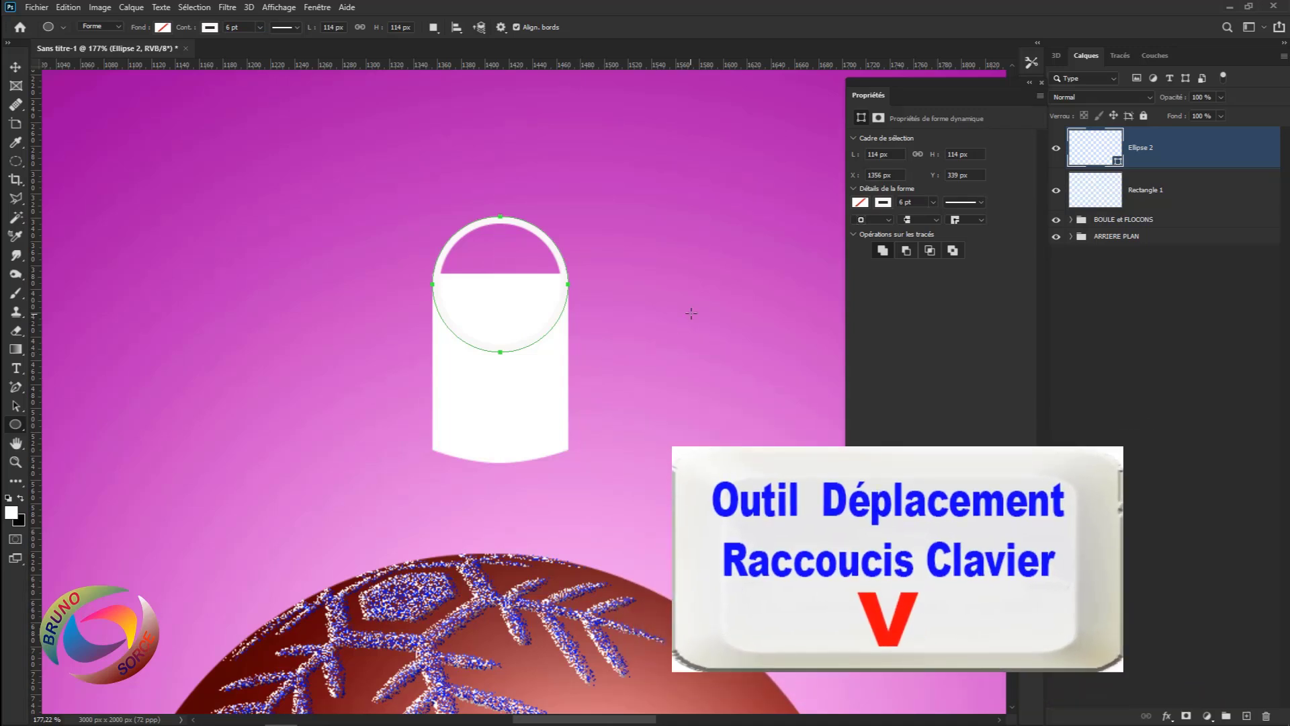
- Rasterize the Ellipse 2 layer and close the shape's properties
key("v")
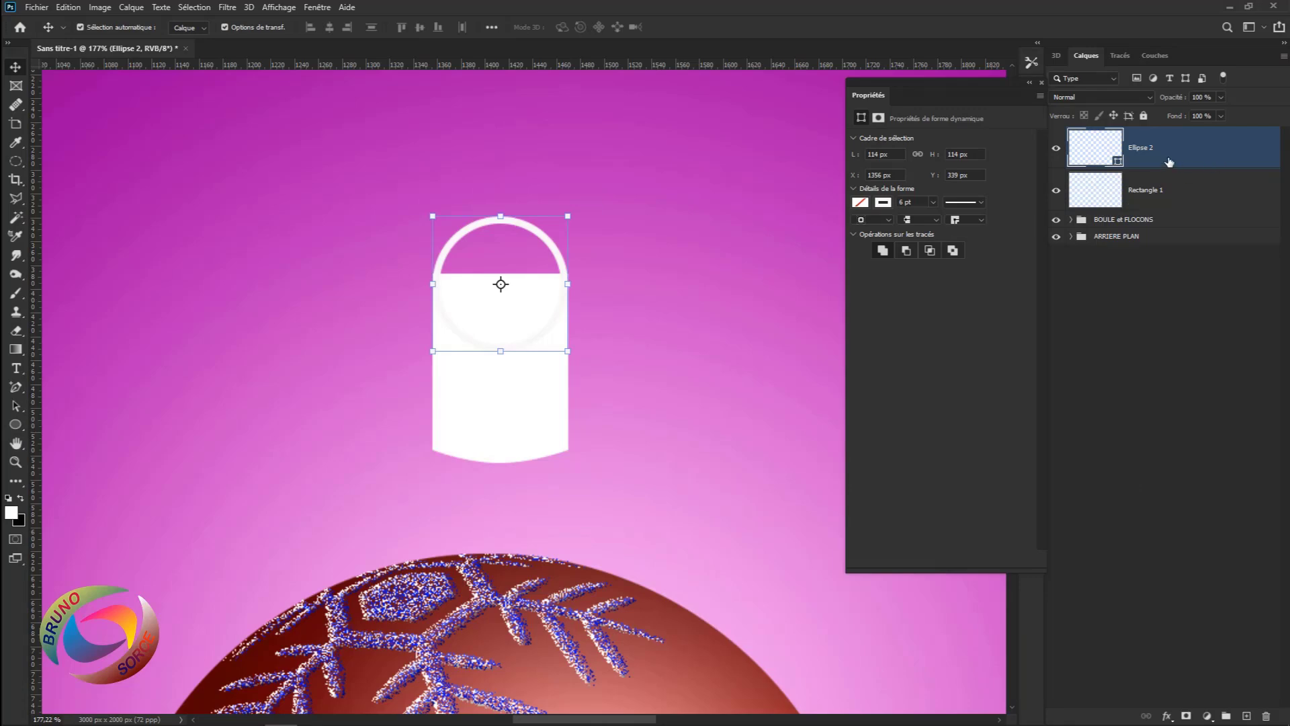
right_click(1192, 155)
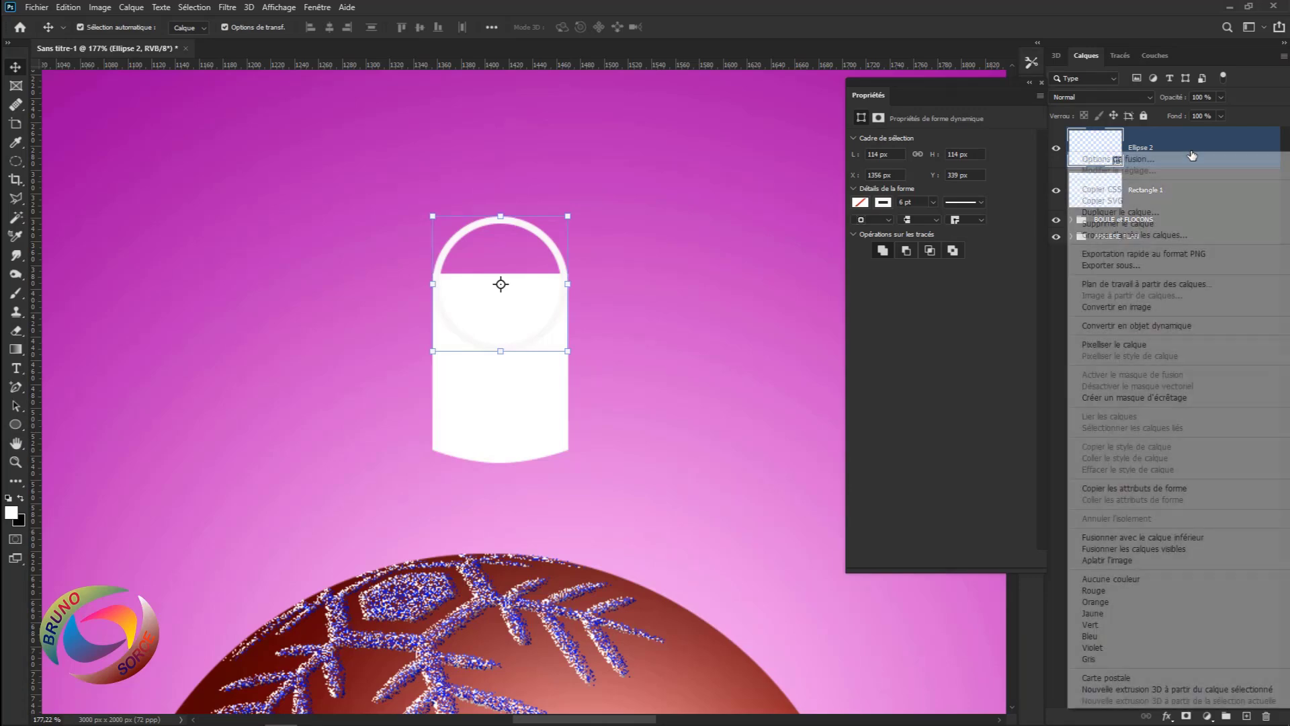
left_click(1099, 346)
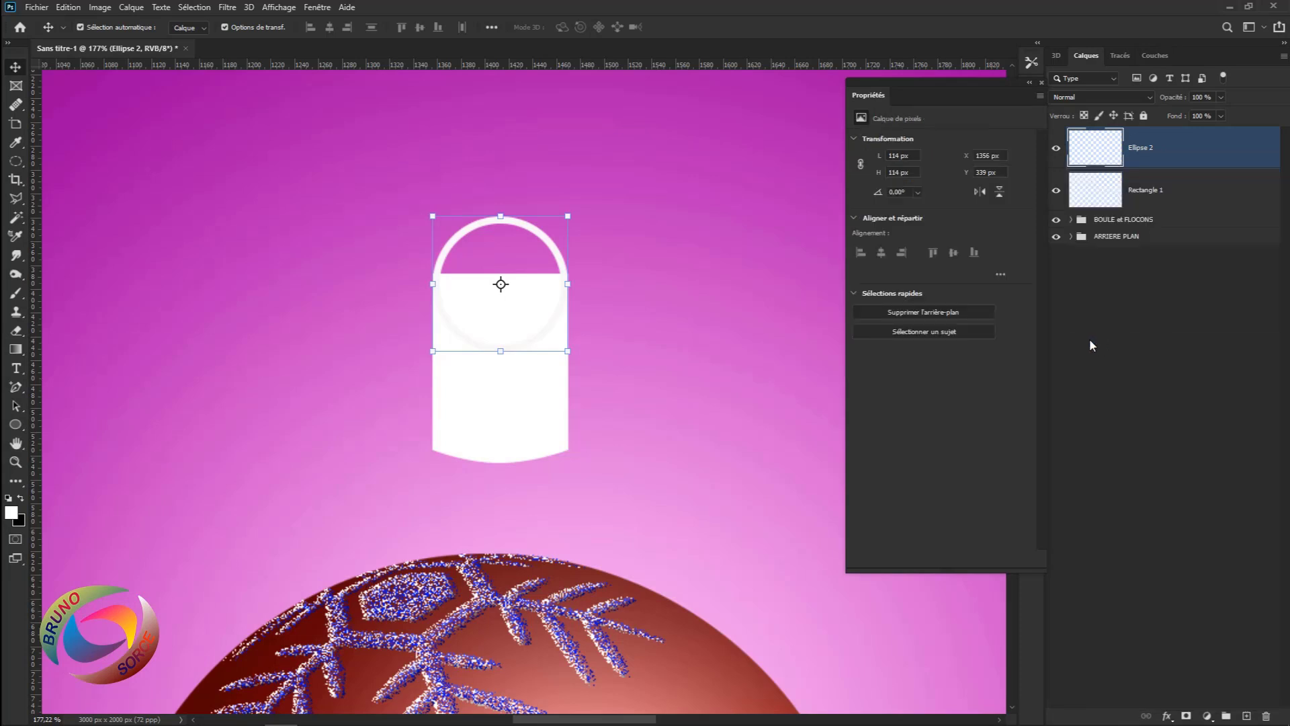
left_click(1042, 83)
left_click(683, 328)
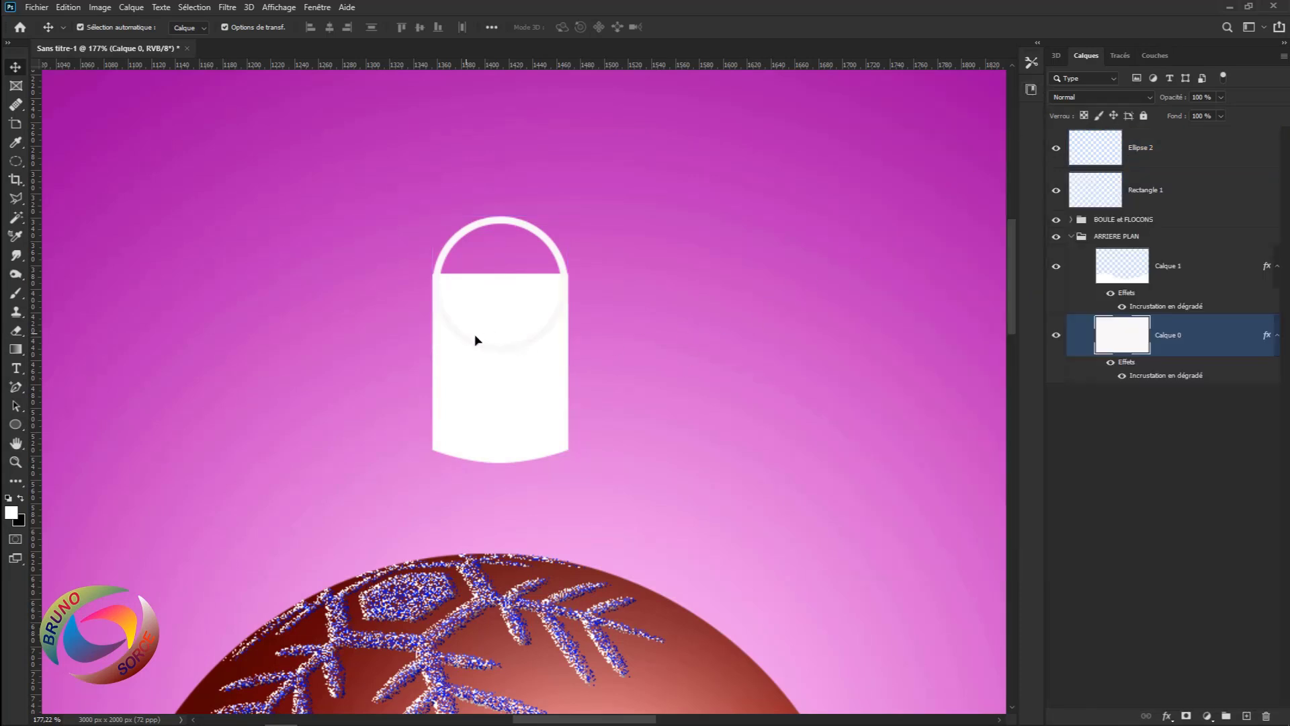
- Select the Ellipse 2 and Rectangle 1 layers together and merge them into one layer
left_click(1185, 155)
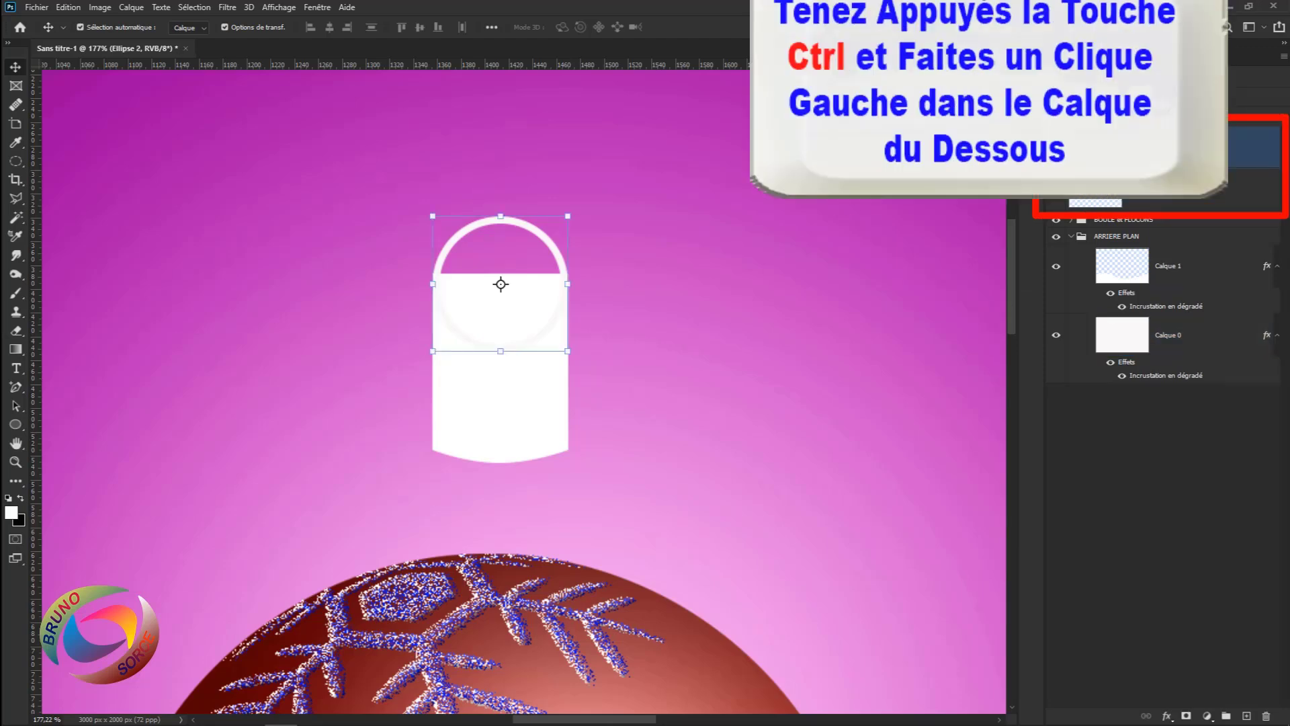
key("ctrl")
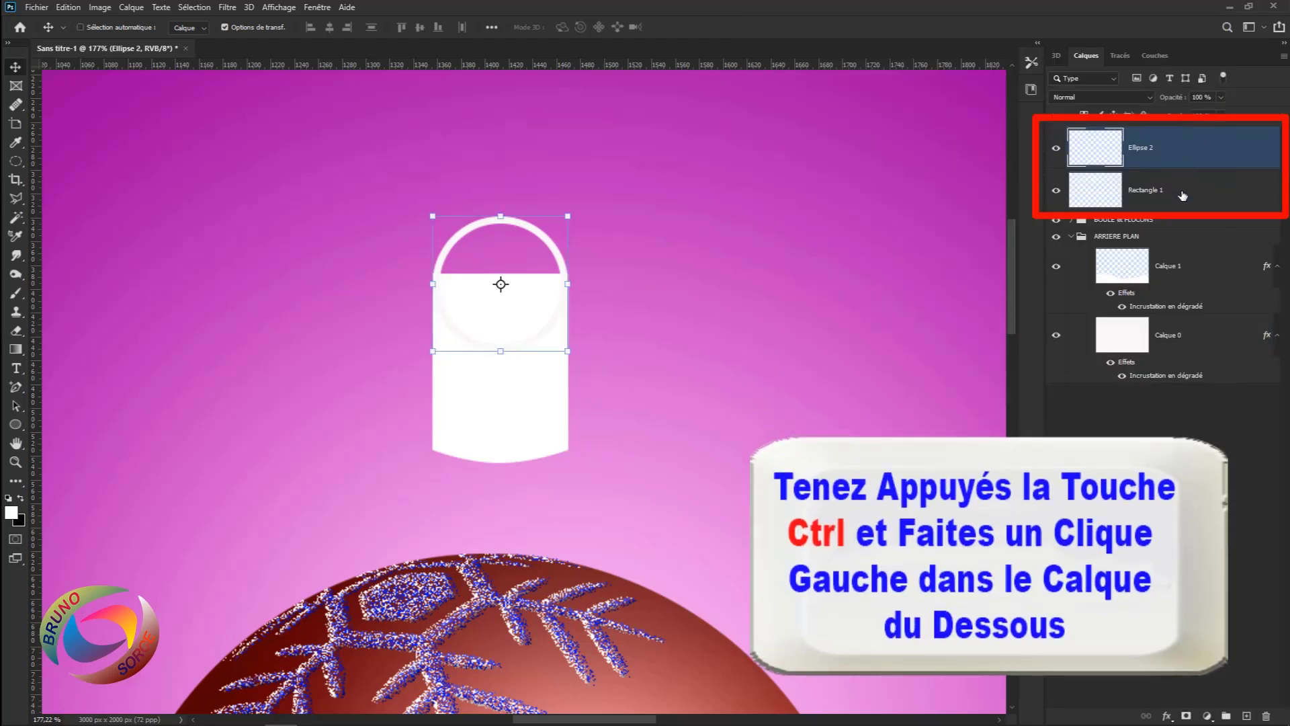
left_click(1176, 197, "ctrl")
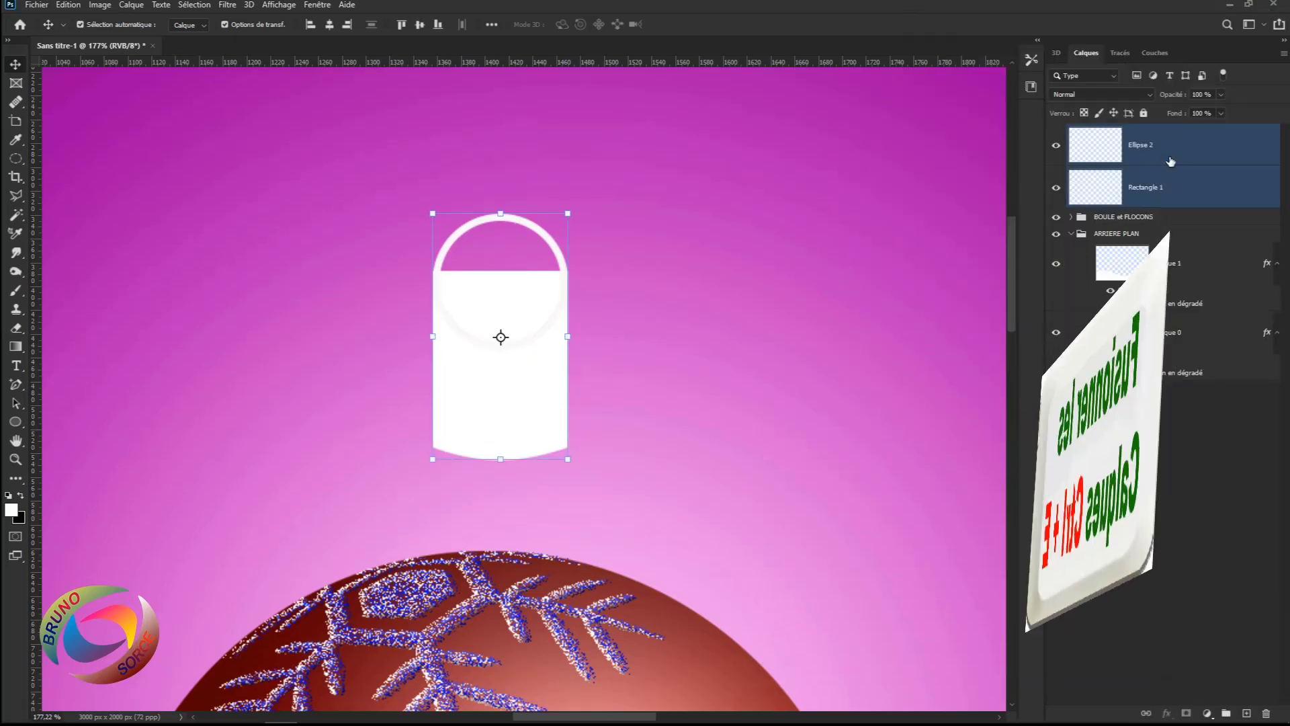
key("ctrl+e")
- Scale the merged cap shape down to about 47 % width and 45 % height and apply the transformation
scroll(495, 457, "down", 2)
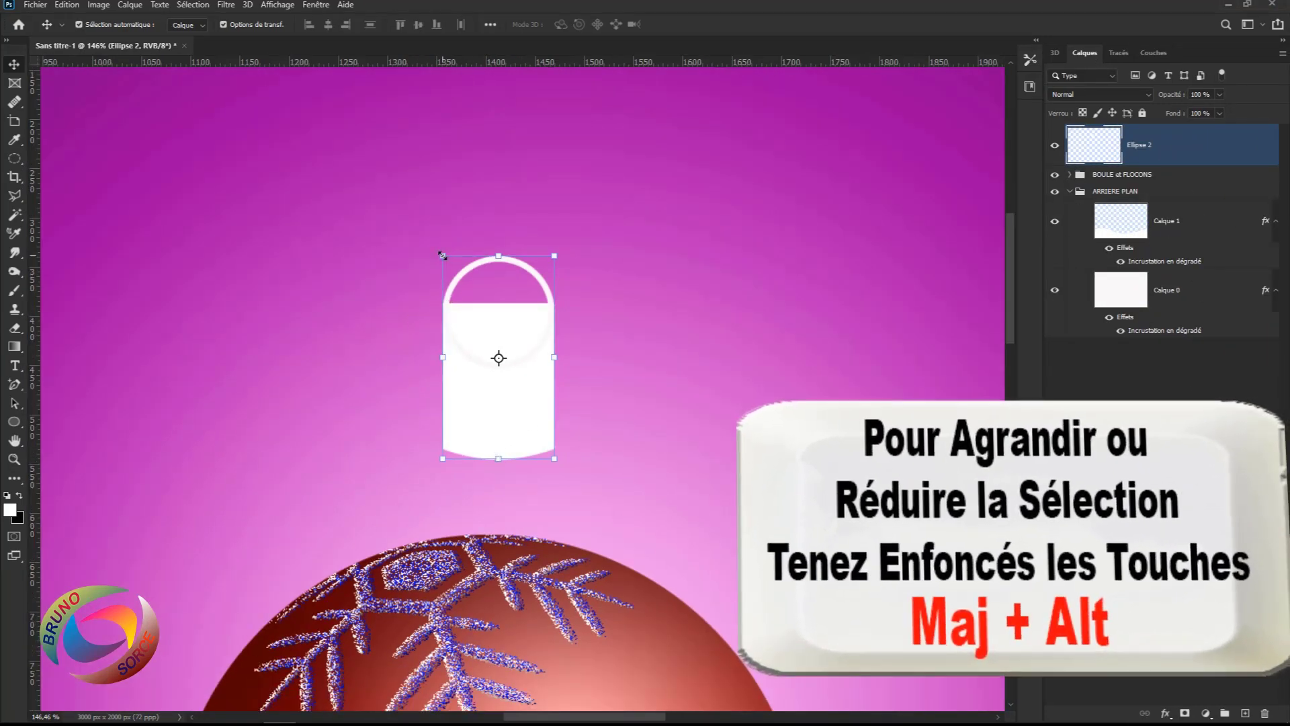
left_click_drag(441, 256, 458, 282)
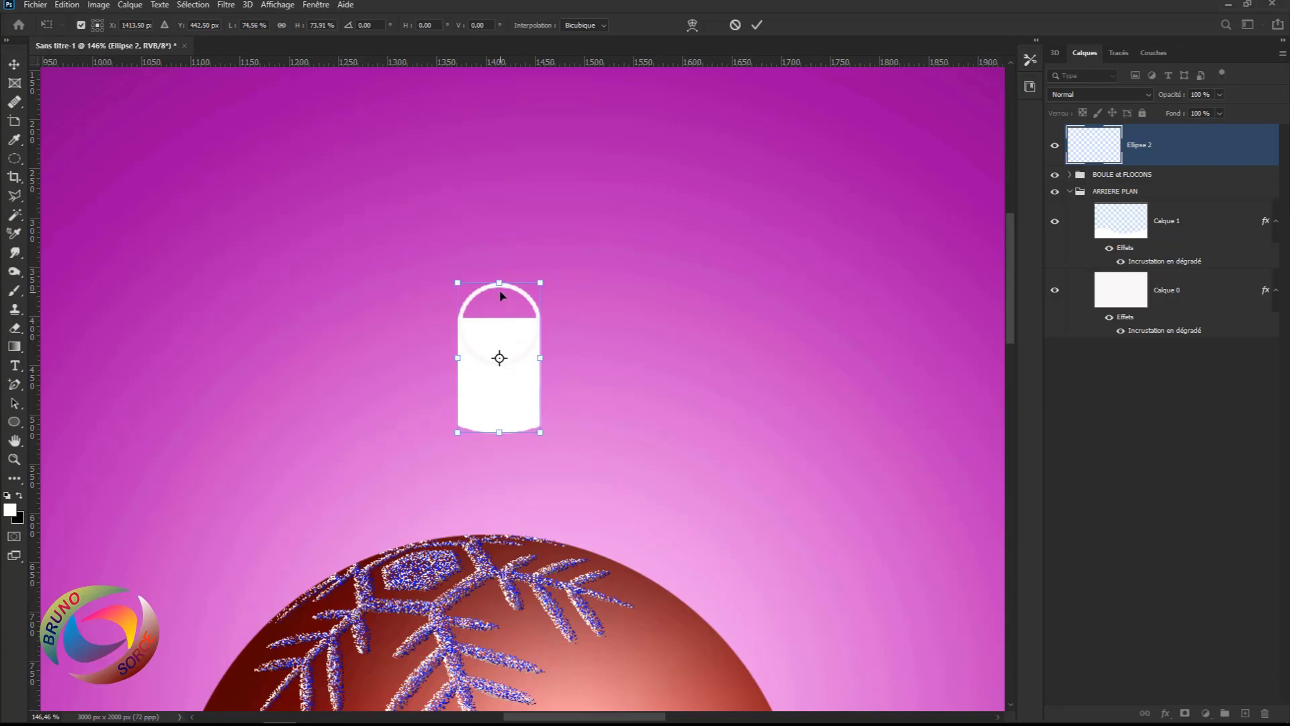
left_click_drag(499, 286, 502, 332)
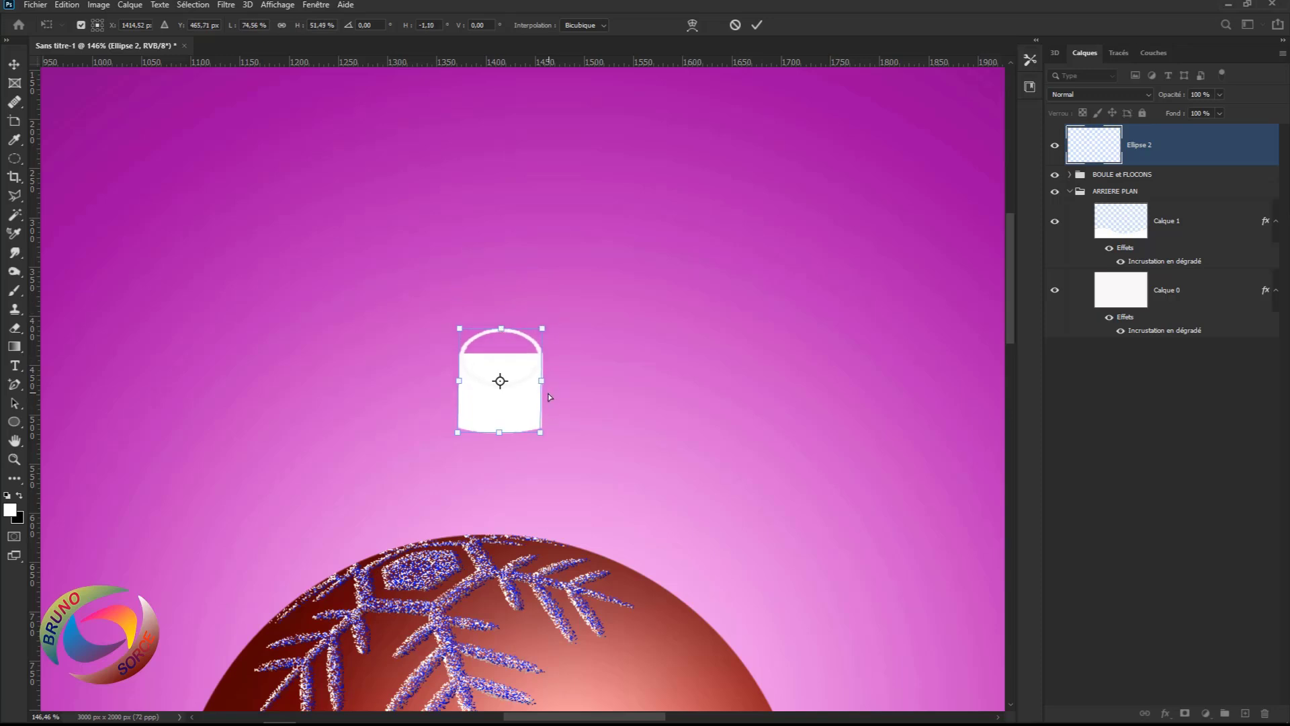
left_click_drag(542, 383, 519, 381)
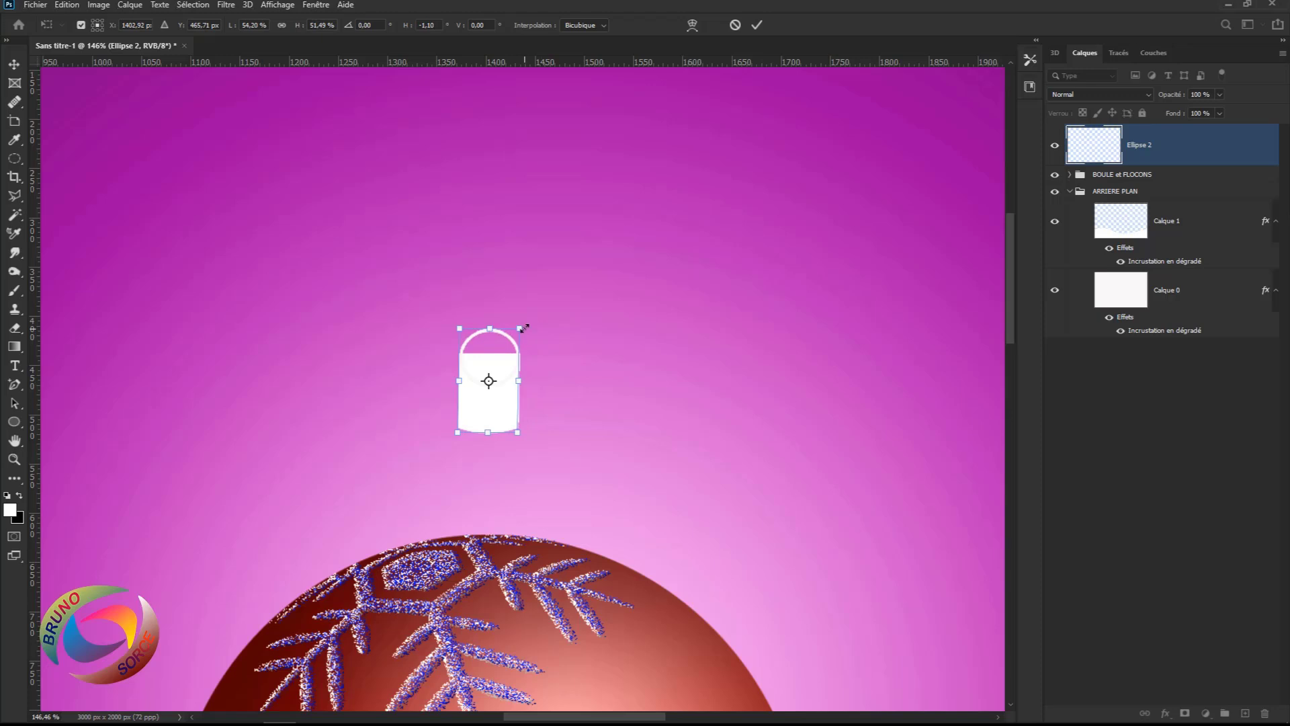
left_click_drag(521, 329, 518, 335)
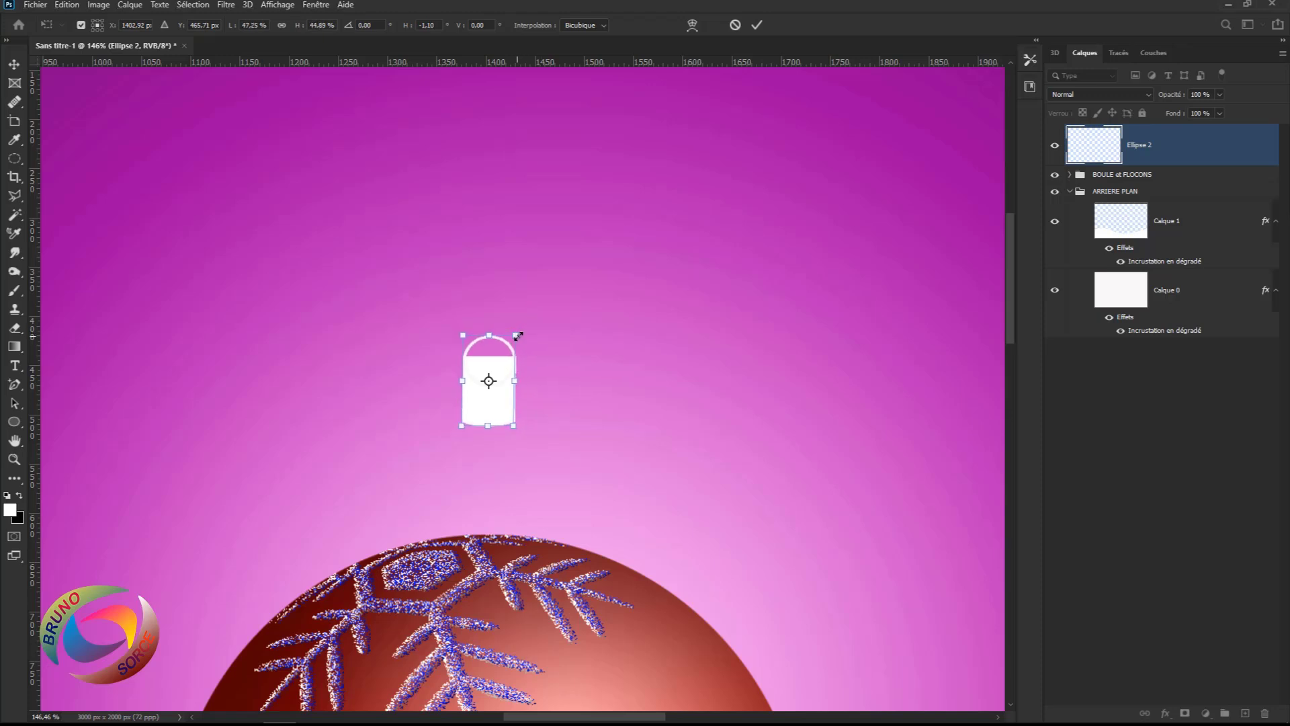
key("Return")
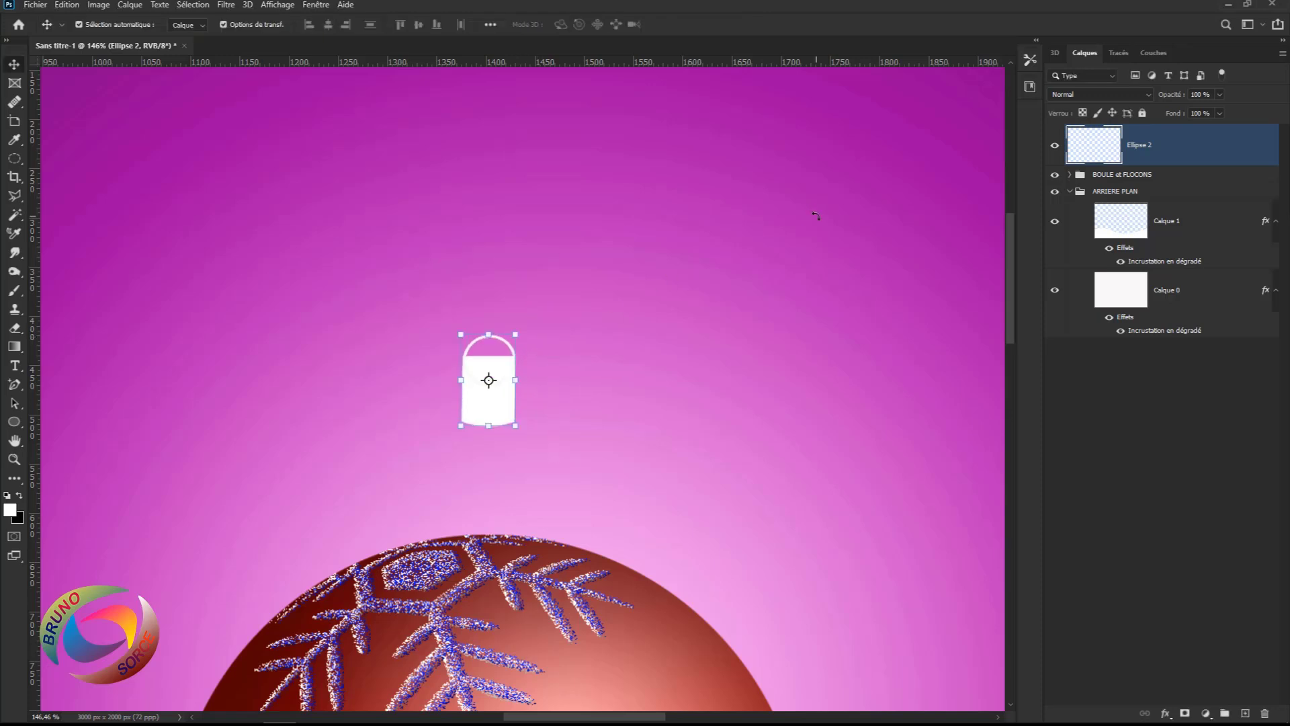
- Turn off the transform controls and place the white cap on the top edge of the red ball
key("ctrl+0")
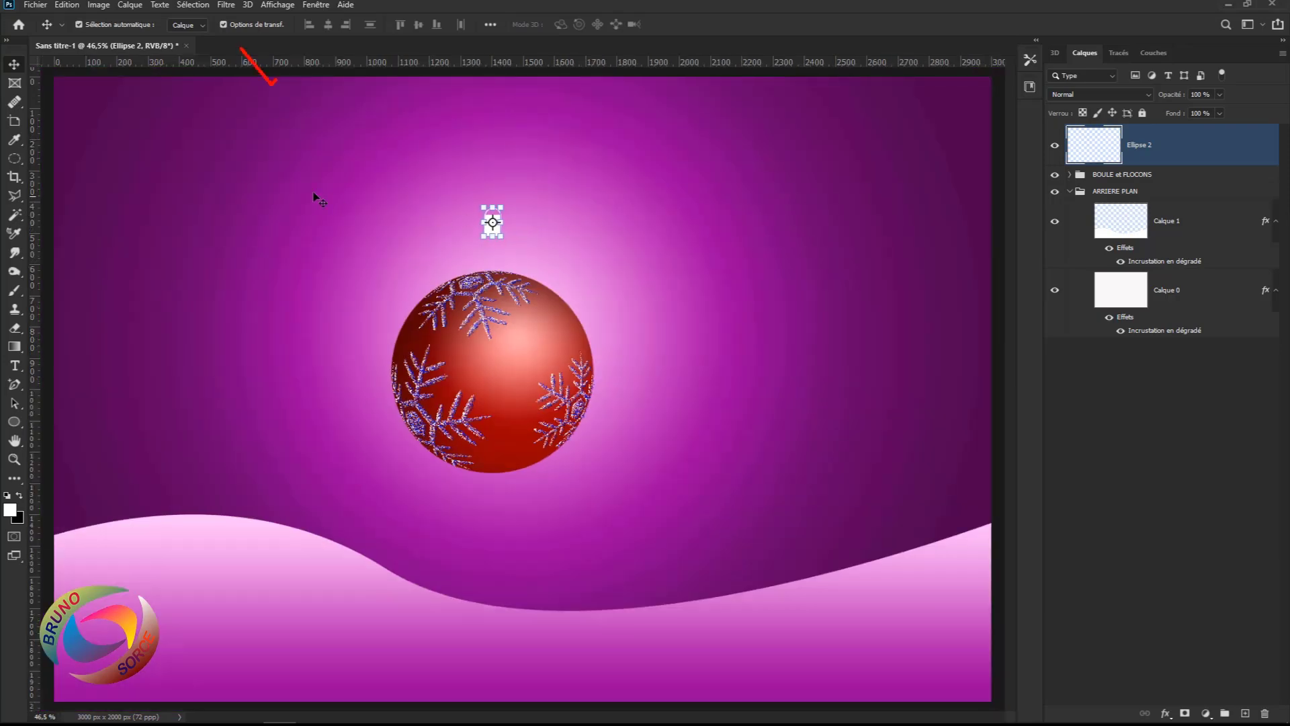
left_click(222, 27)
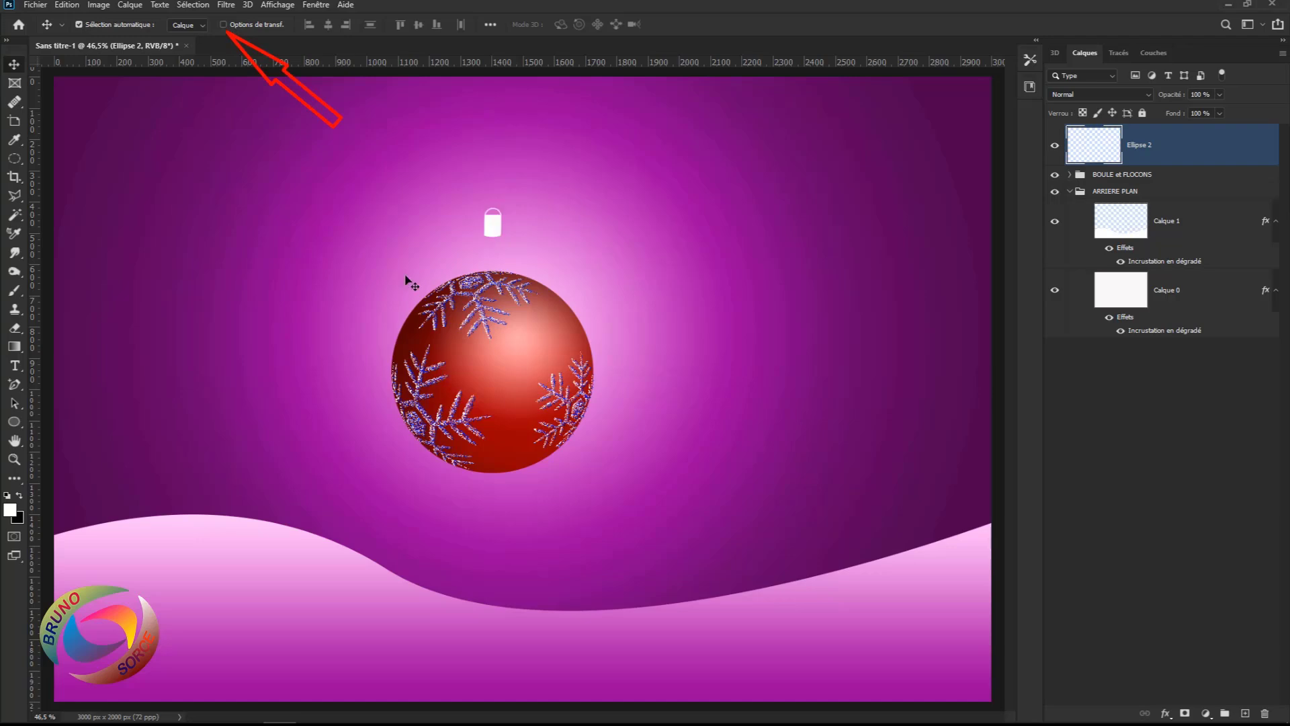
left_click_drag(497, 231, 501, 268)
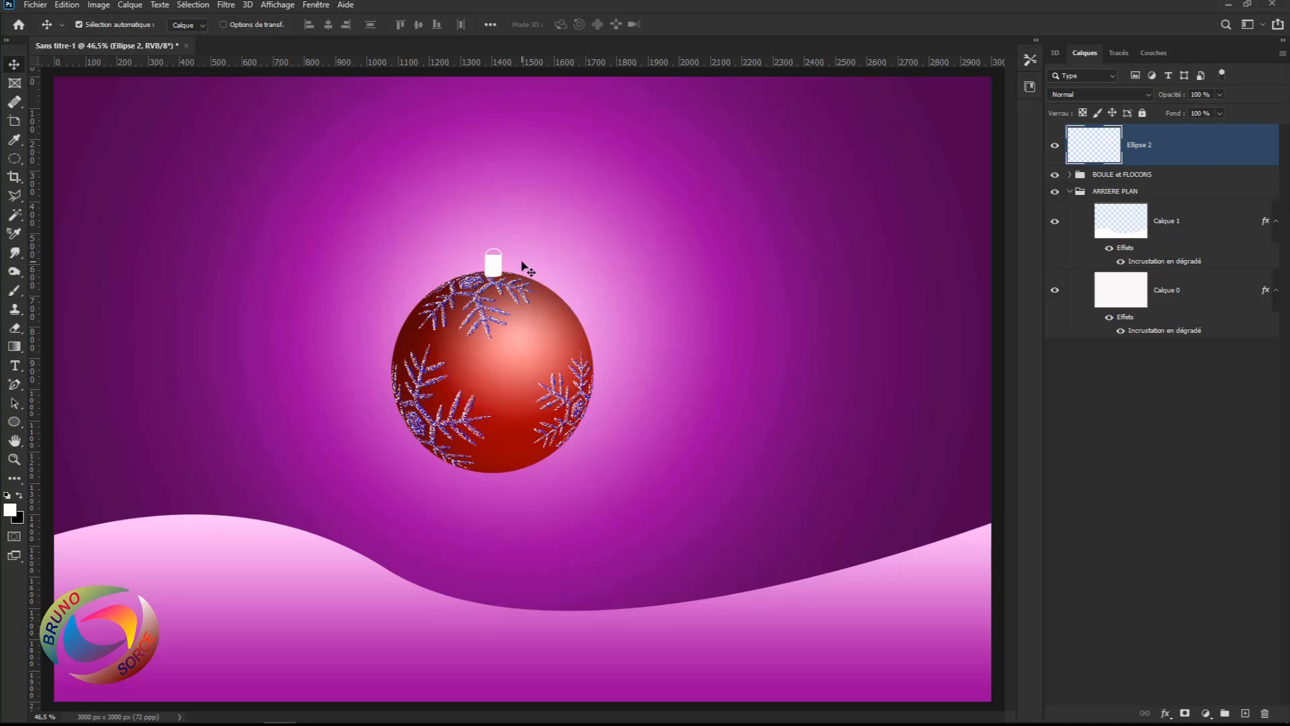
scroll(481, 268, "up", 3)
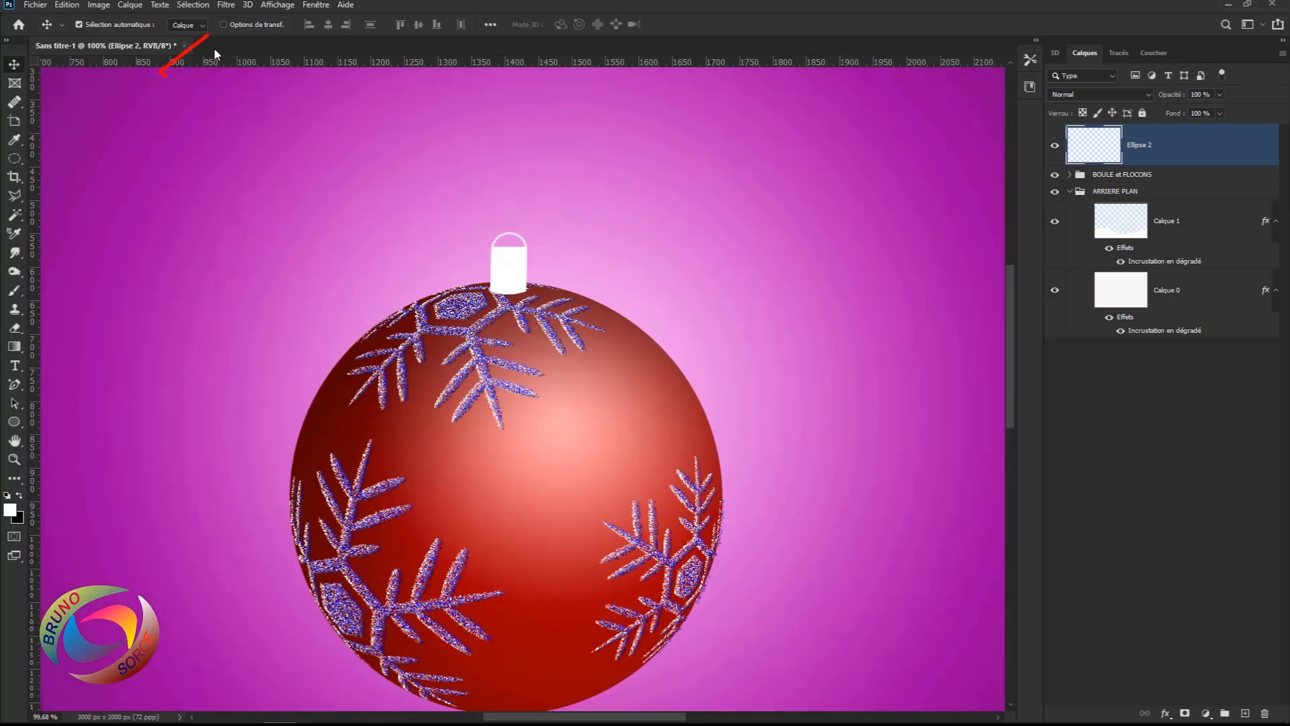
- Turn on the transform controls and rename the Ellipse 2 layer as ATTACHE
left_click(224, 26)
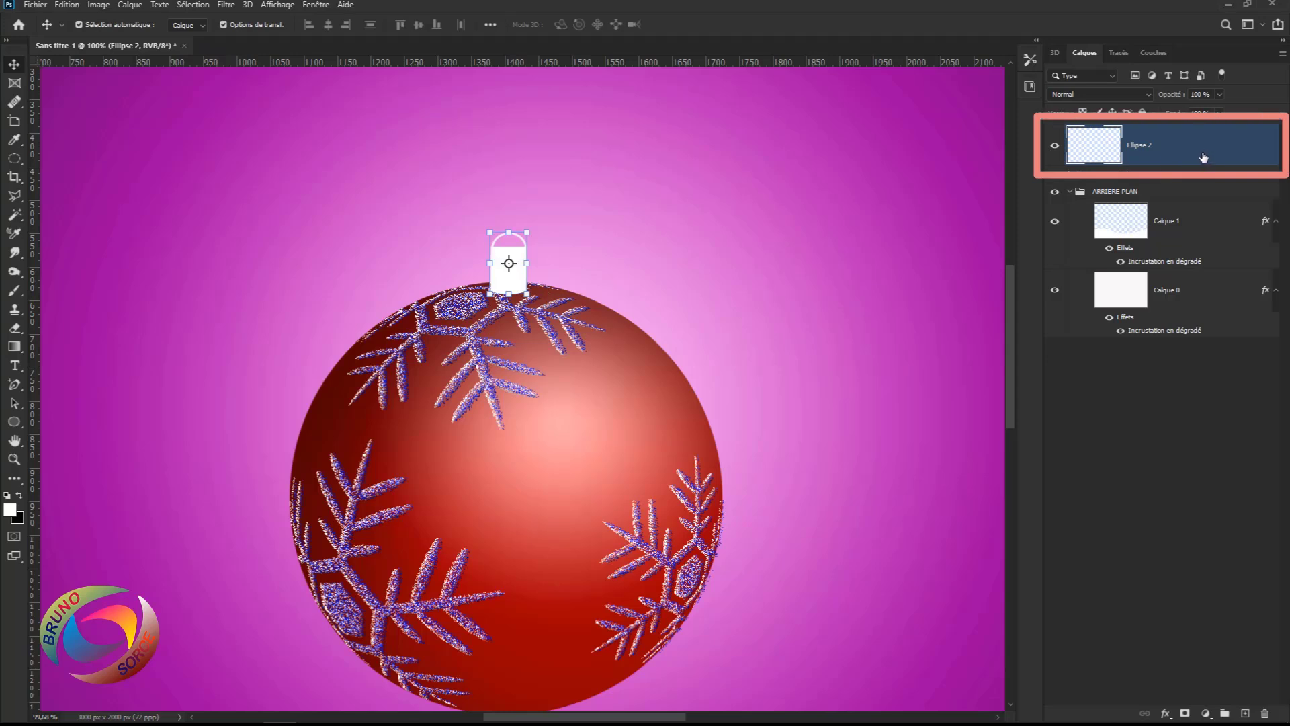
double_click(1141, 151)
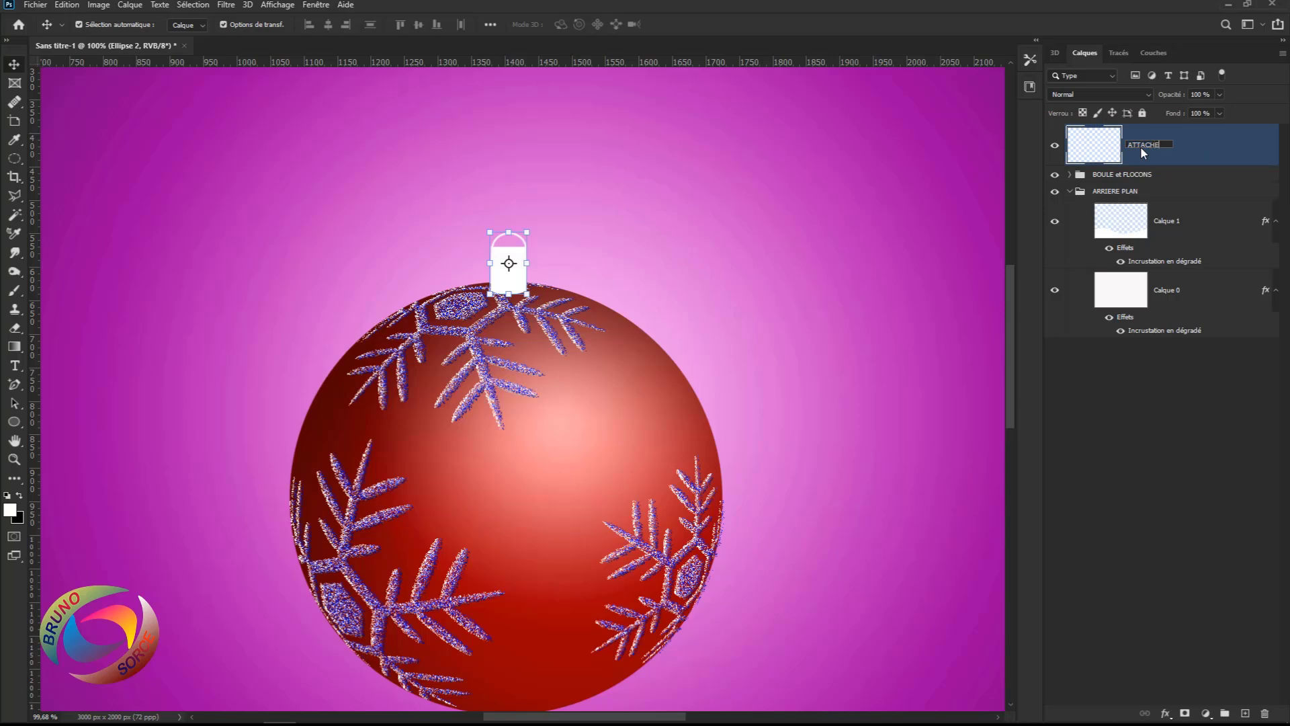
key("Return")
- Add a red gradient overlay to the ATTACHE layer with Linear style and a 180° angle, leaving the gradient uninverted
double_click(1254, 153)
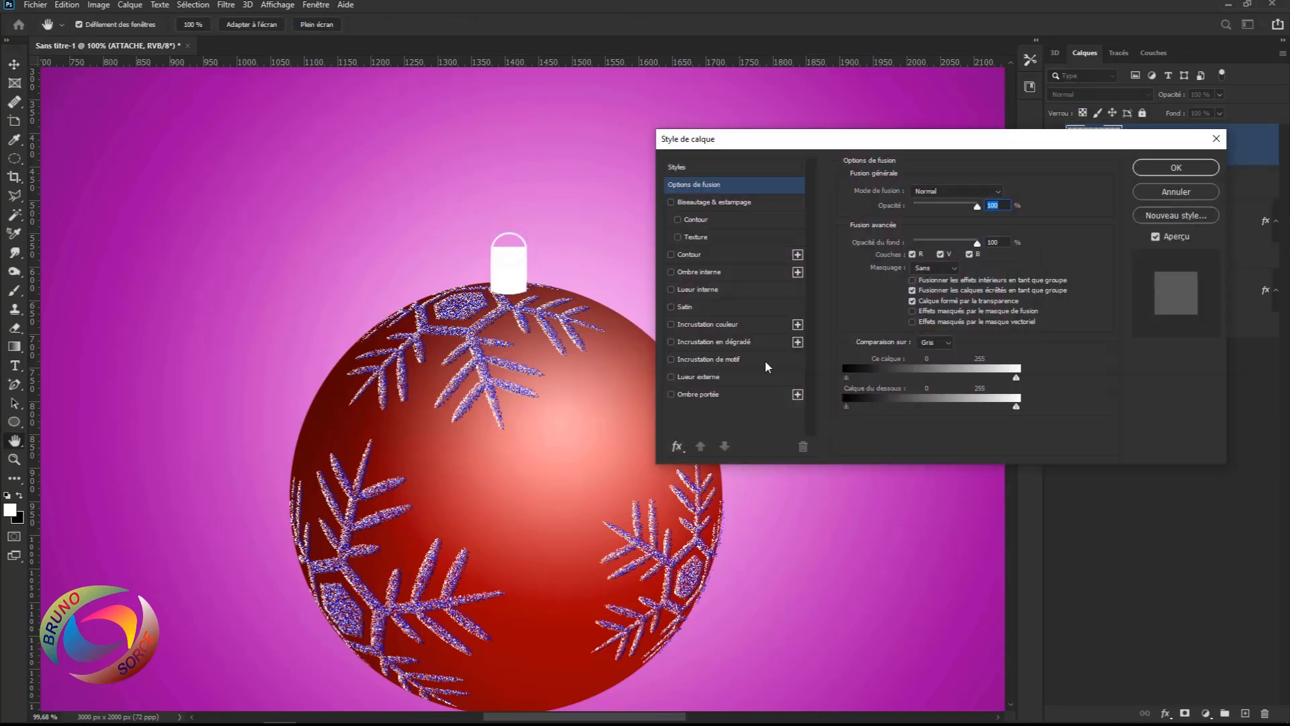
left_click(703, 343)
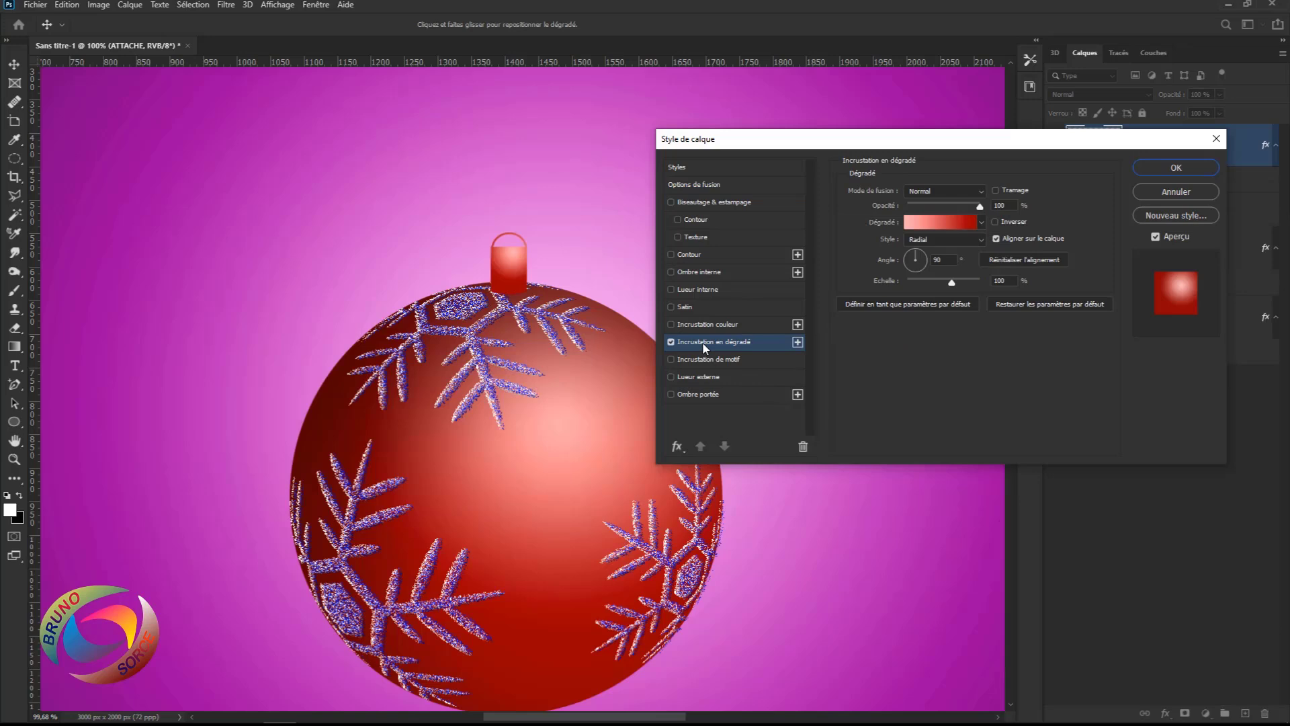
left_click(920, 240)
left_click(923, 253)
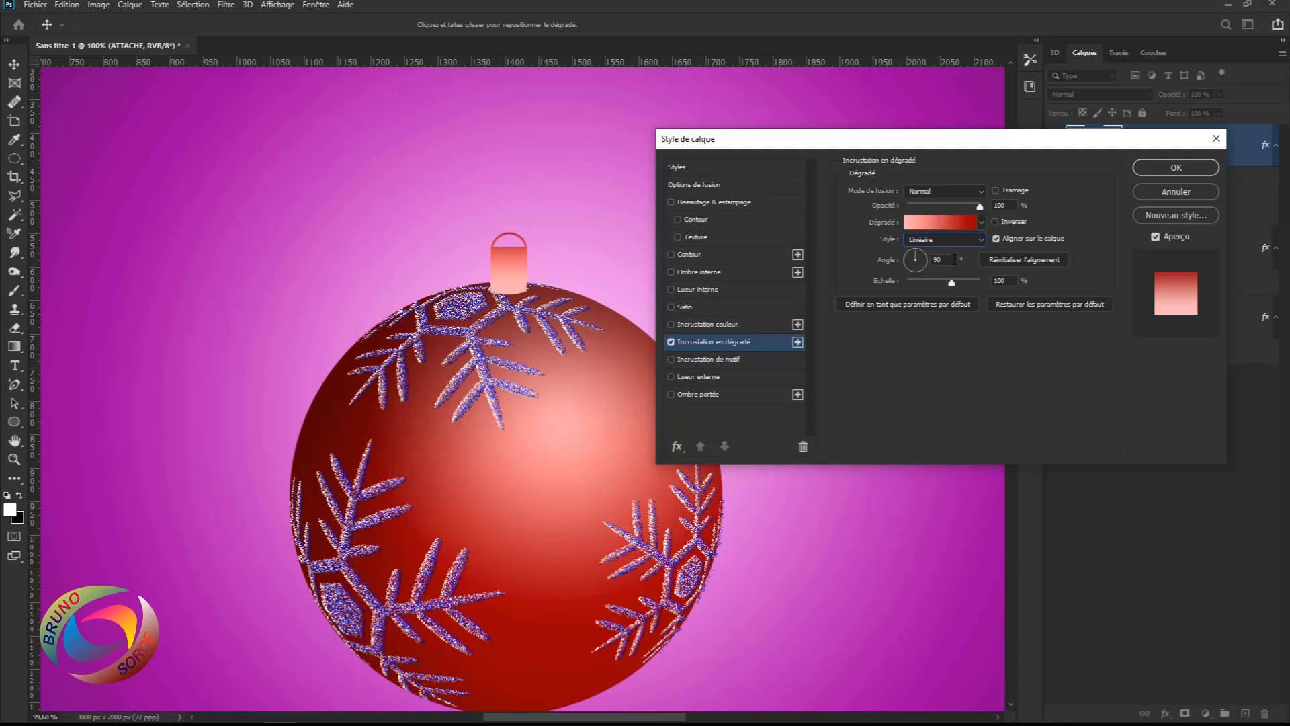
left_click_drag(955, 260, 931, 260)
type("180")
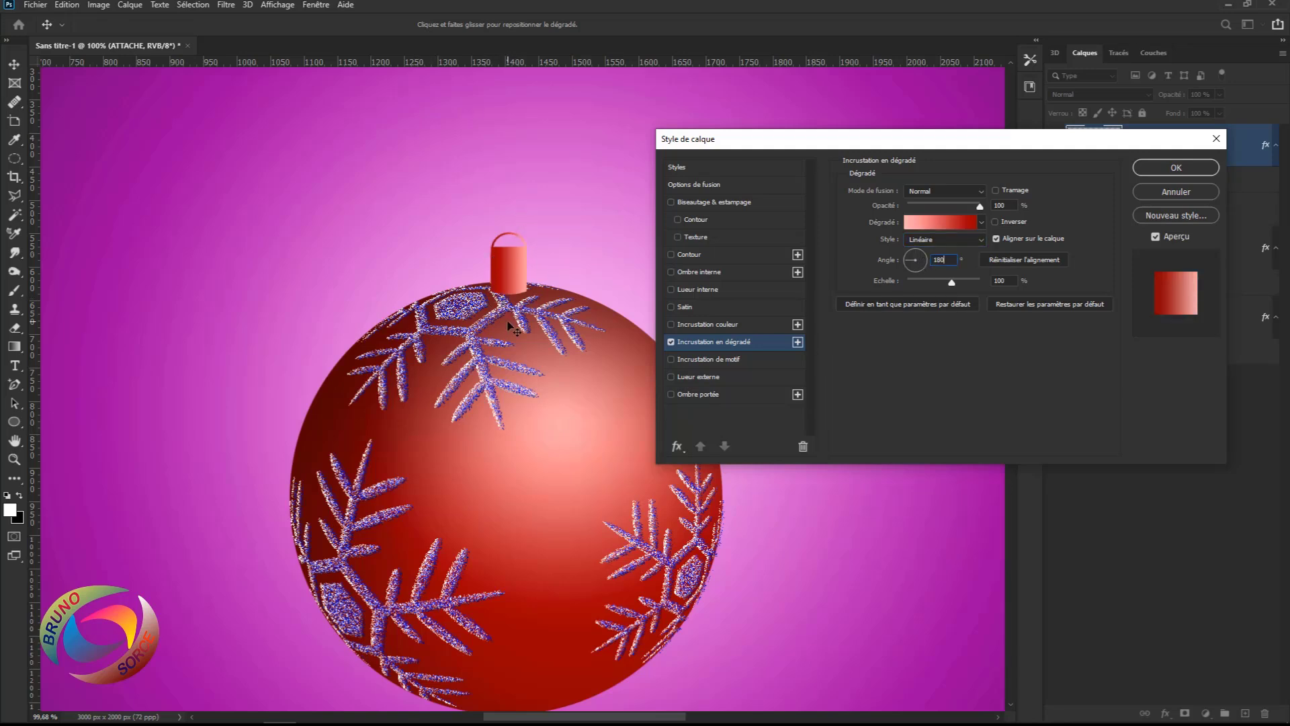
left_click(995, 222)
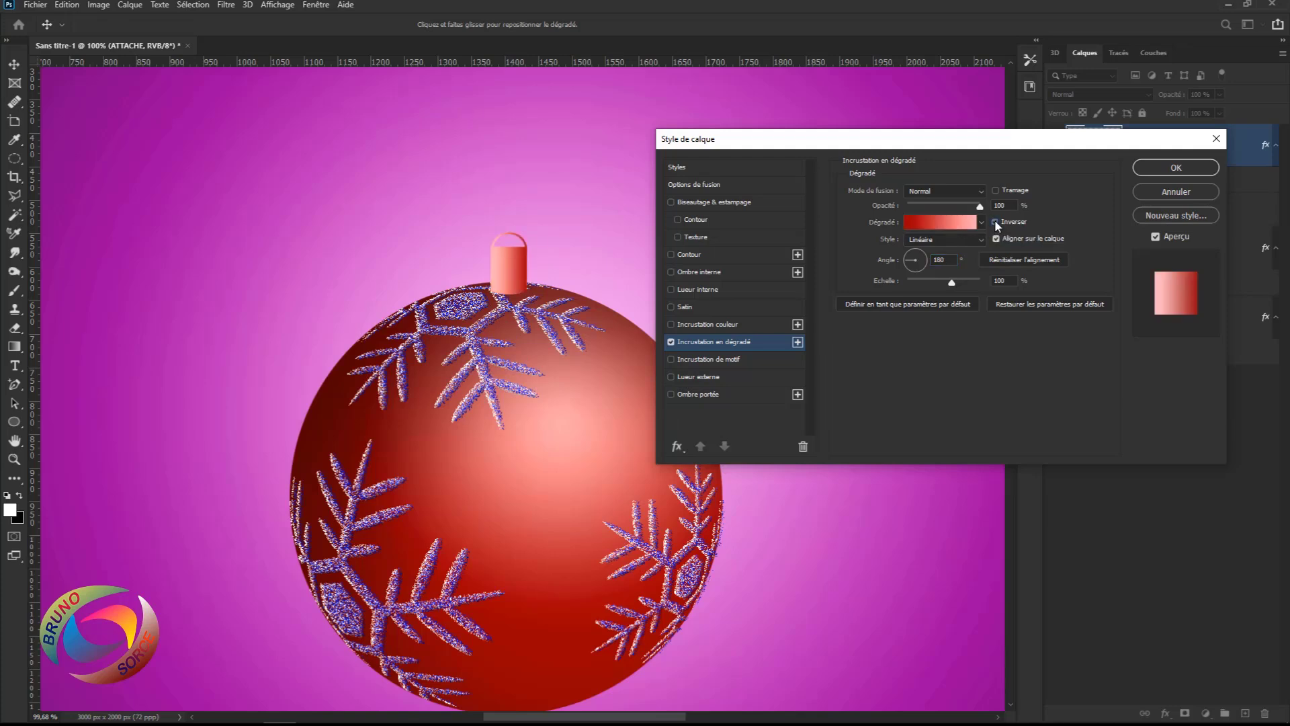
left_click(995, 222)
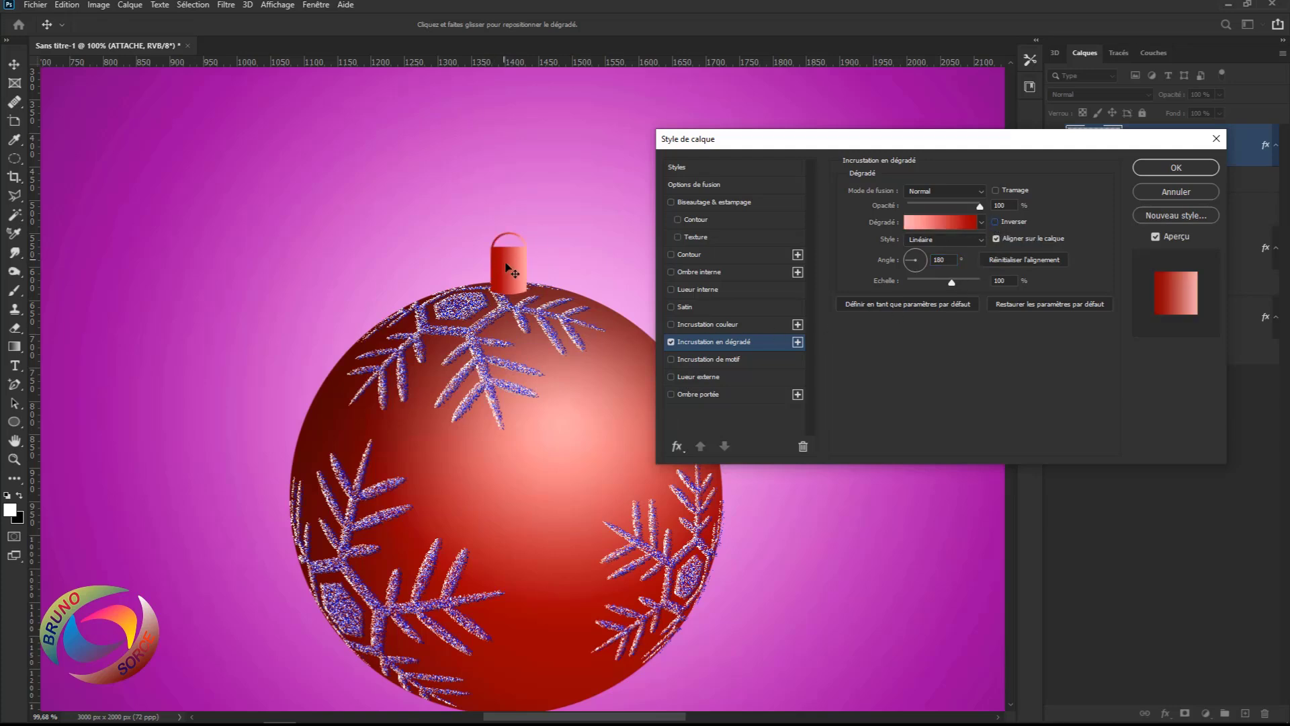
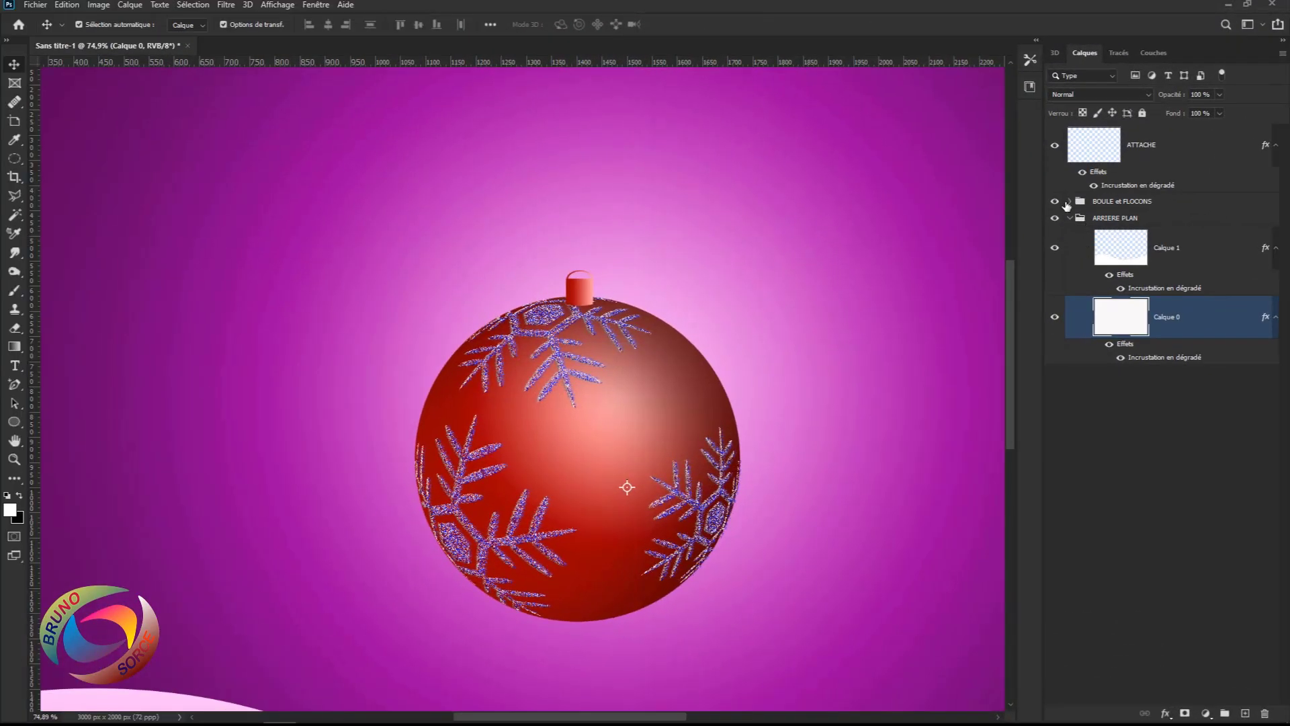
- Rotate both flocon-neige layers and Ellipse 1 together by about -34° within the BOULE et FLOCONS group, and collapse the group
left_click(1069, 202)
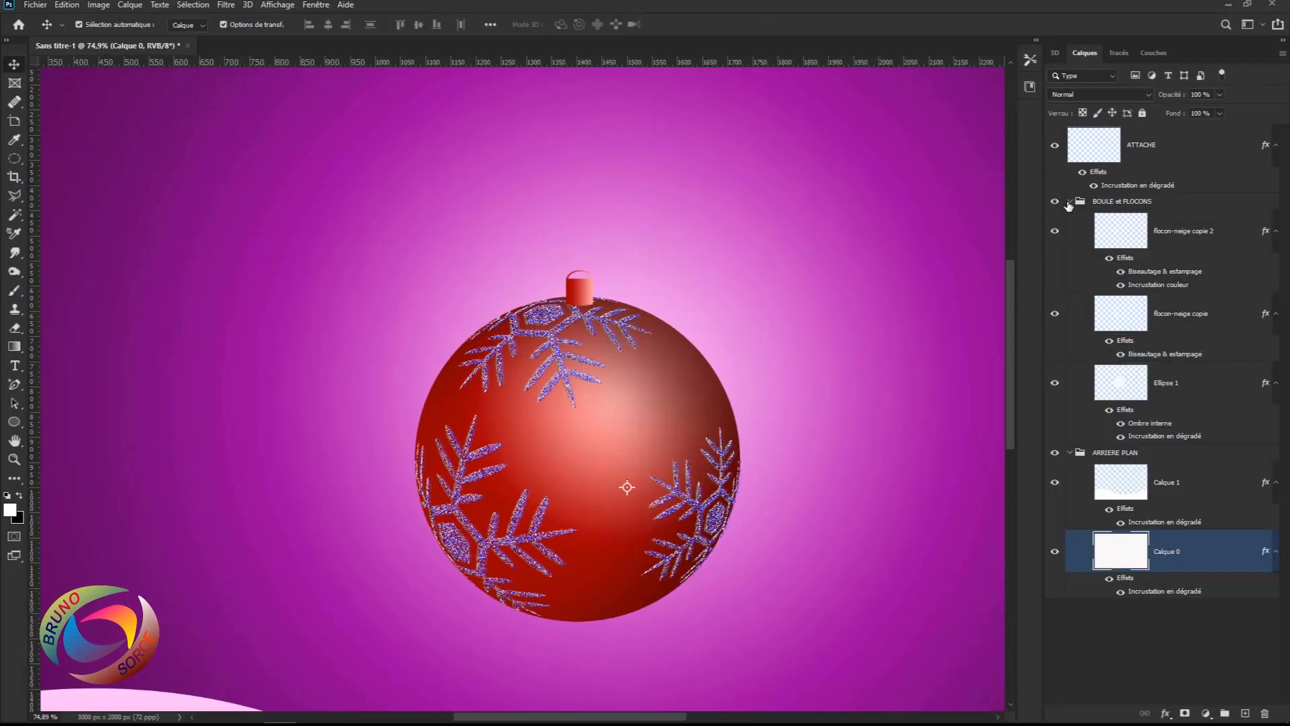
left_click(1176, 245)
left_click(1182, 383, "shift")
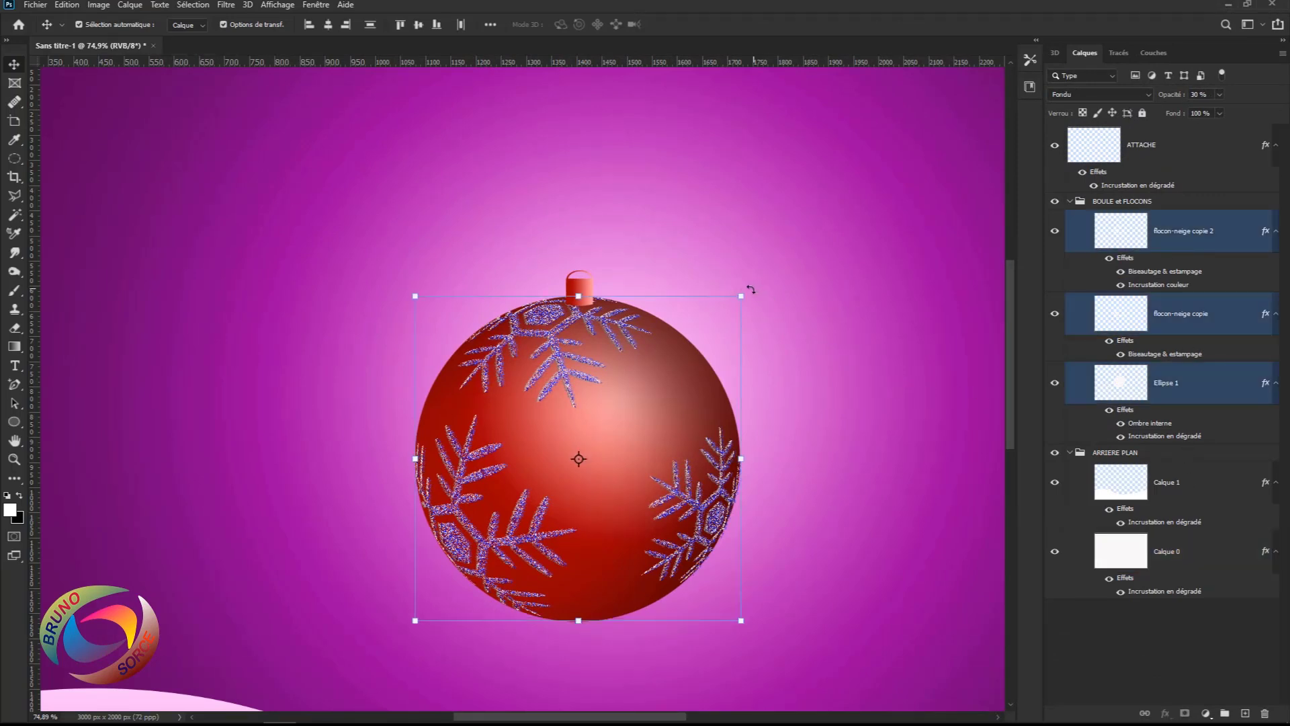
left_click_drag(750, 289, 611, 294)
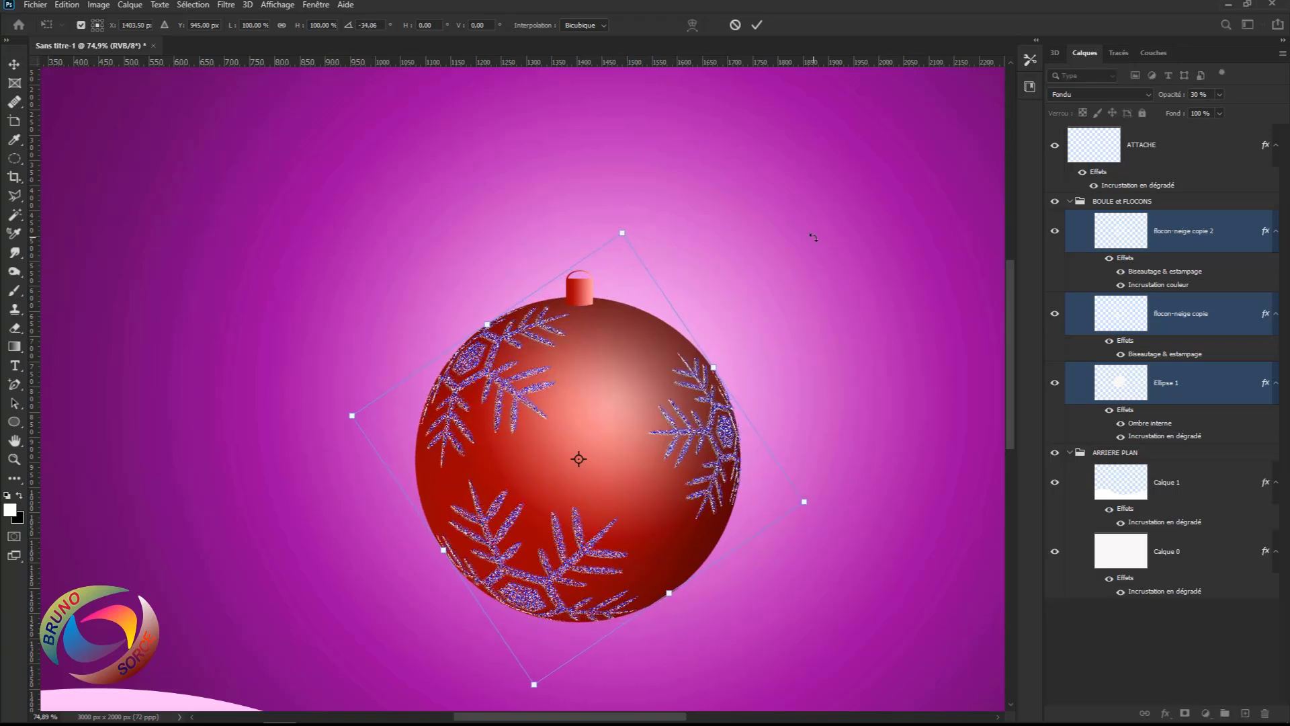
key("Return")
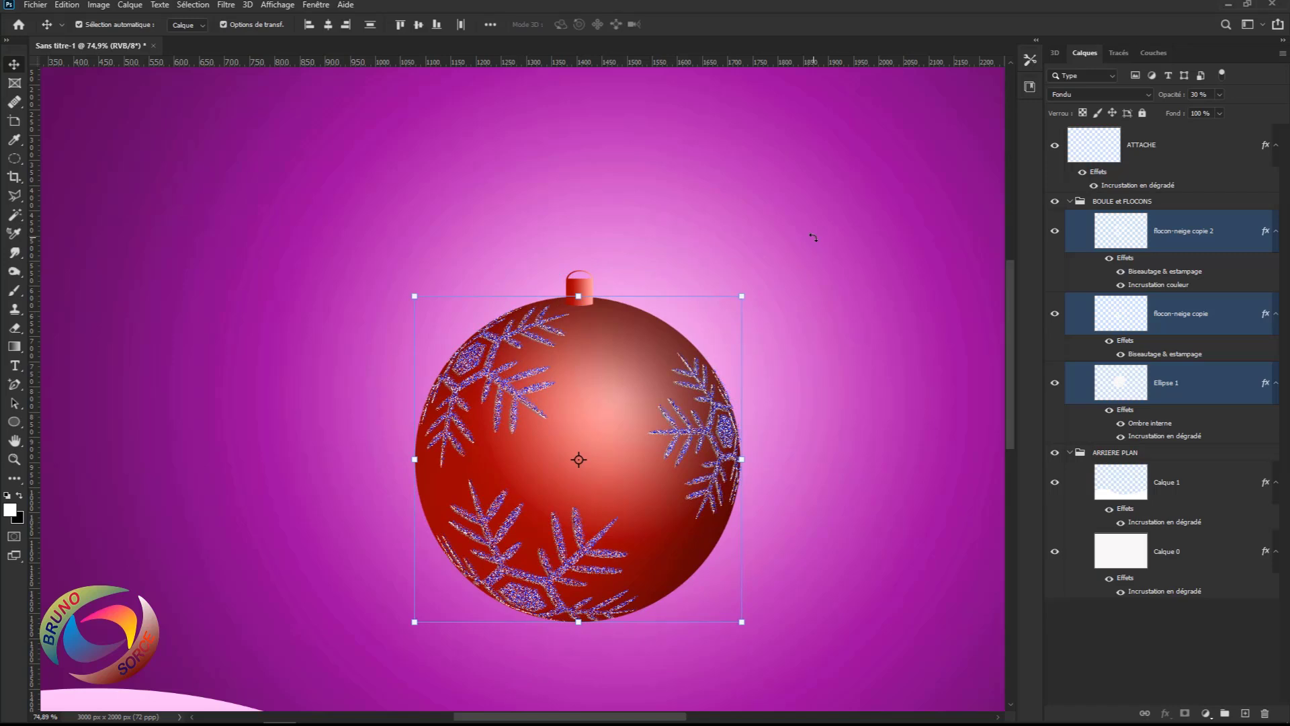
left_click(1069, 201)
key("ctrl+0")
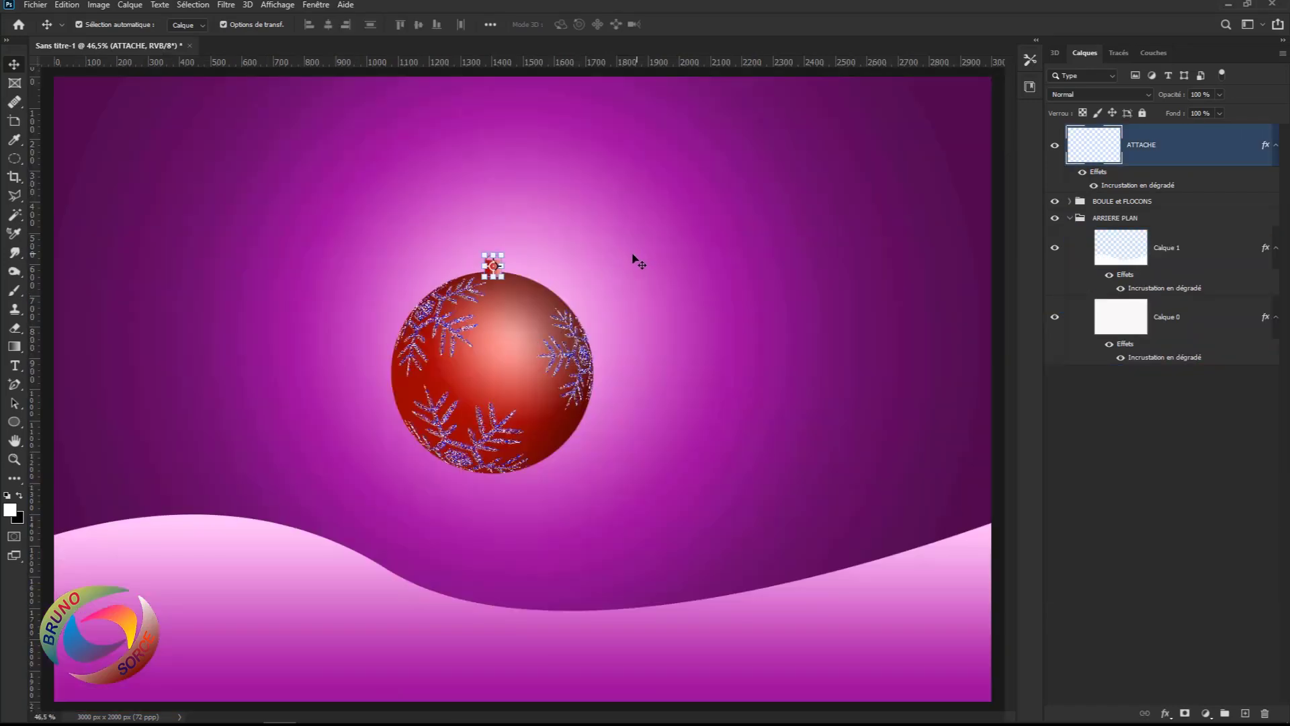
left_click(608, 270)
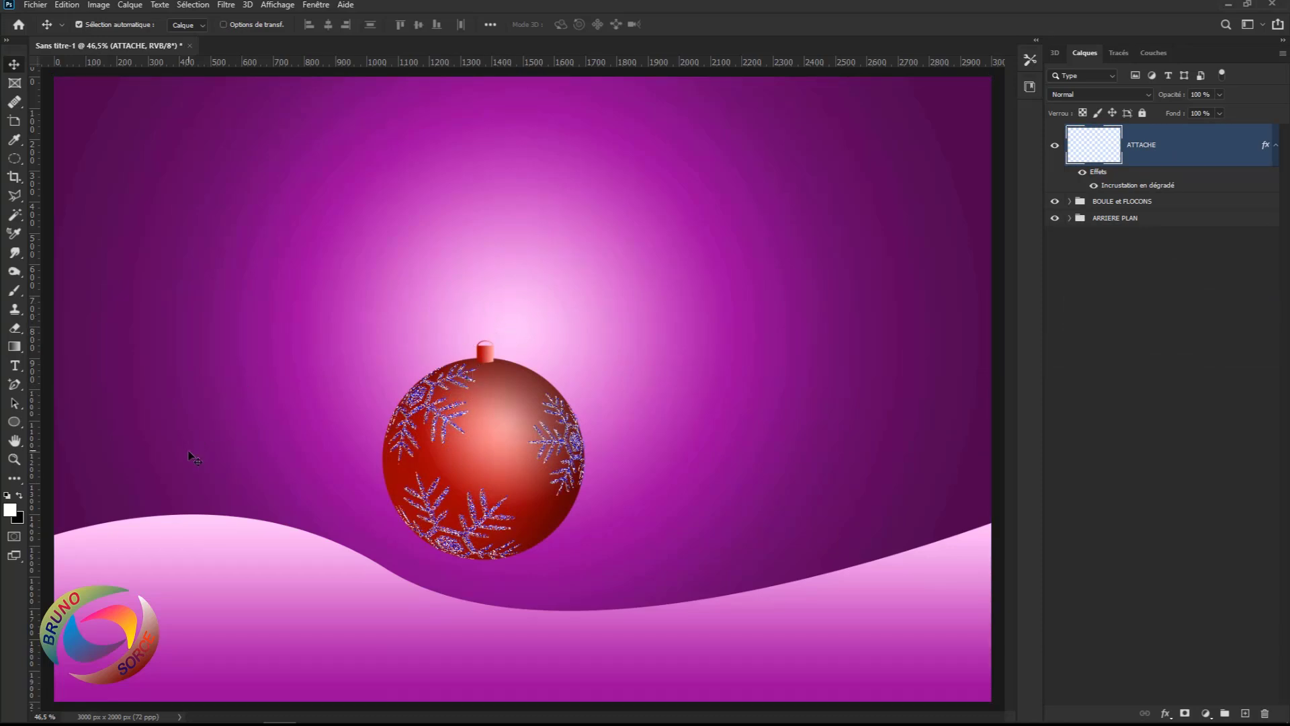
- Draw a white-filled ellipse shape without a stroke, about 223 × 345 px, above and to the right of the red ball
left_click(14, 422)
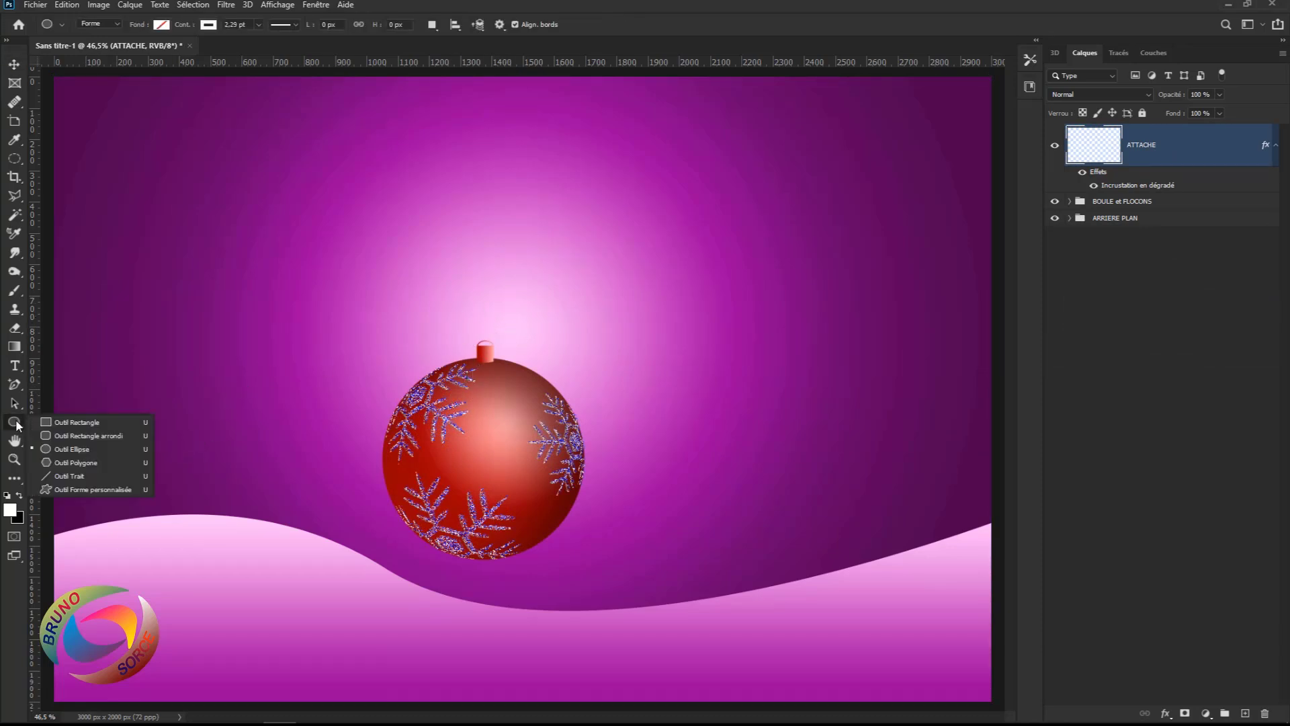
left_click(60, 450)
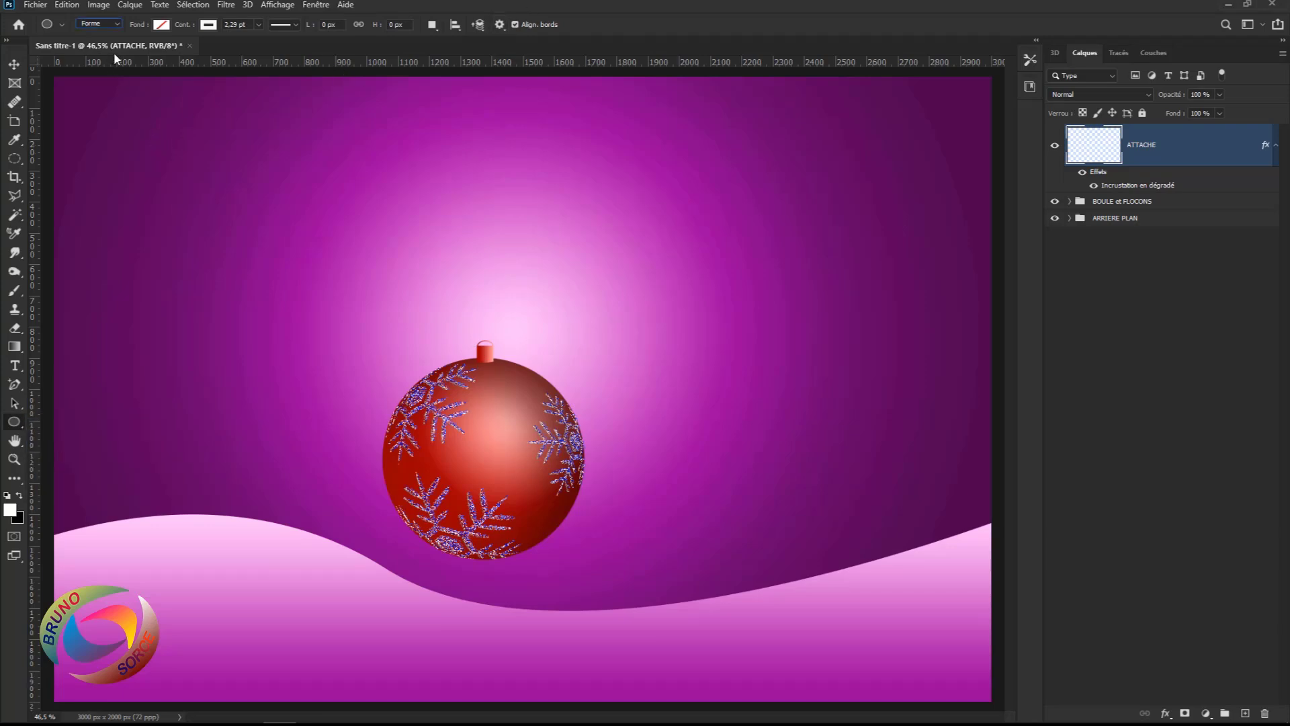
left_click(115, 25)
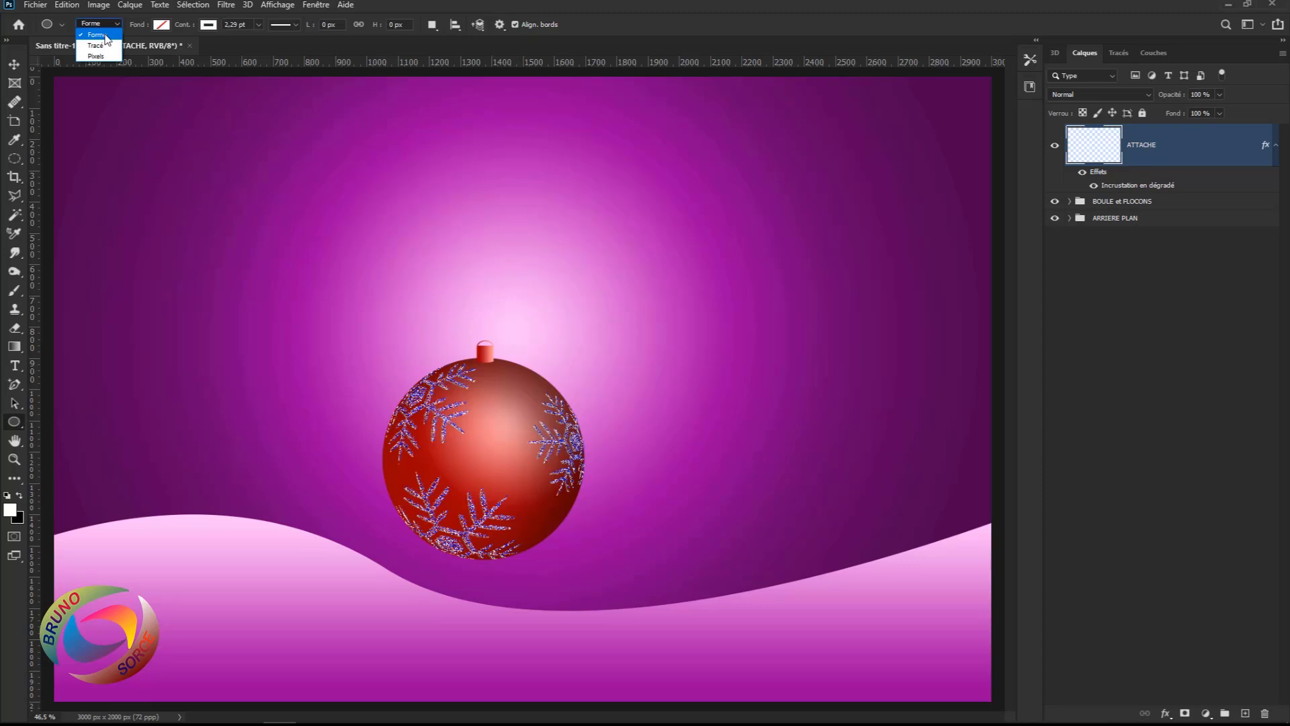
left_click(105, 38)
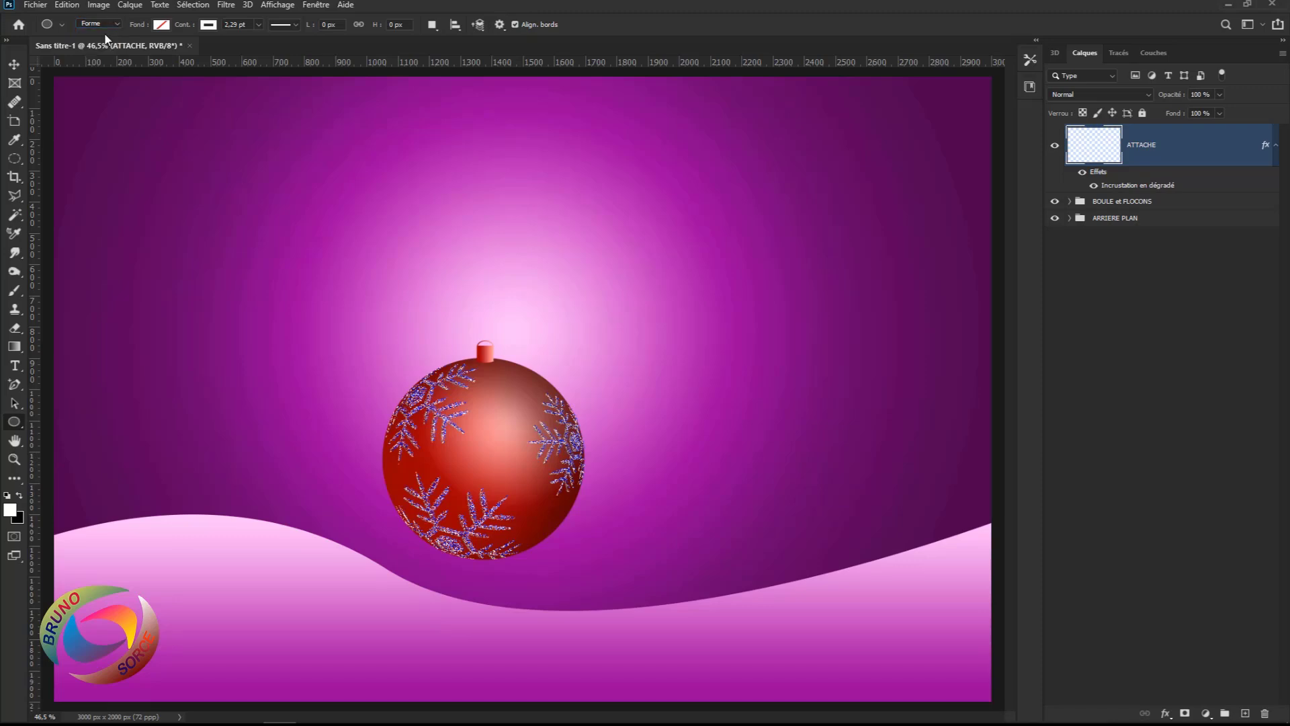
left_click(161, 27)
left_click(102, 97)
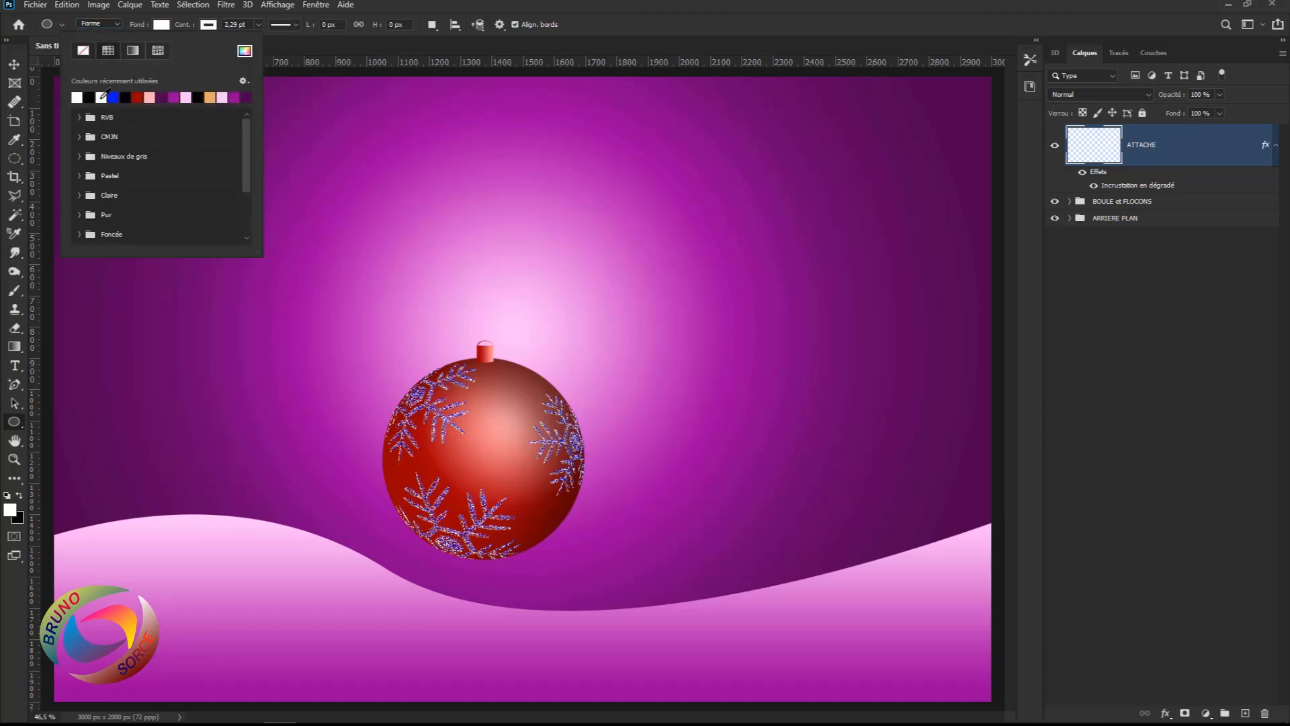
left_click(208, 27)
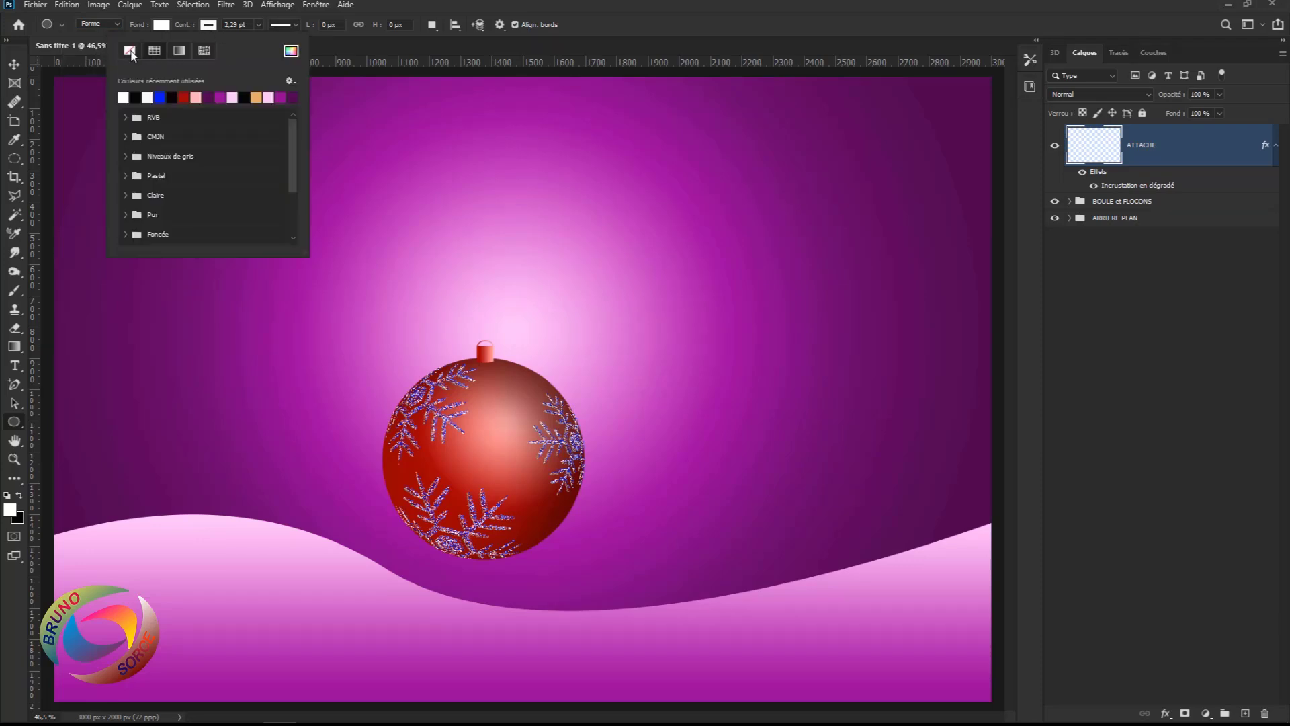
left_click(625, 25)
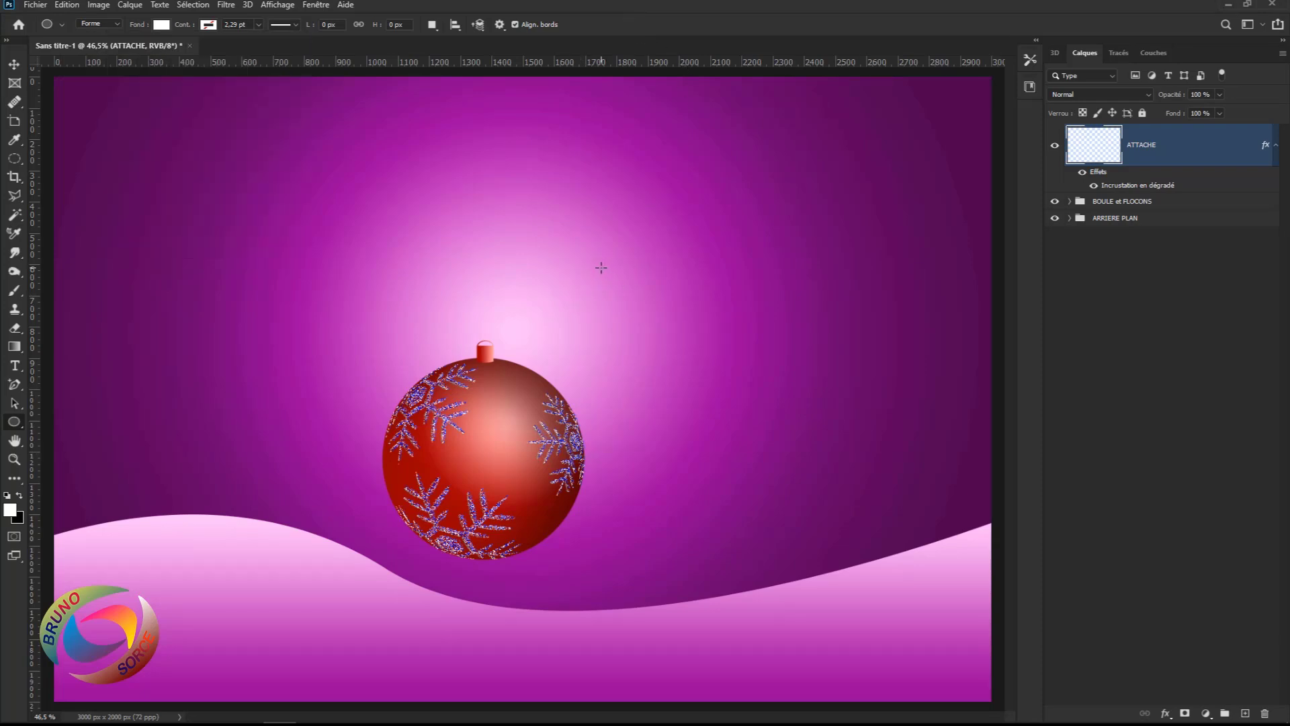
left_click_drag(601, 269, 670, 375)
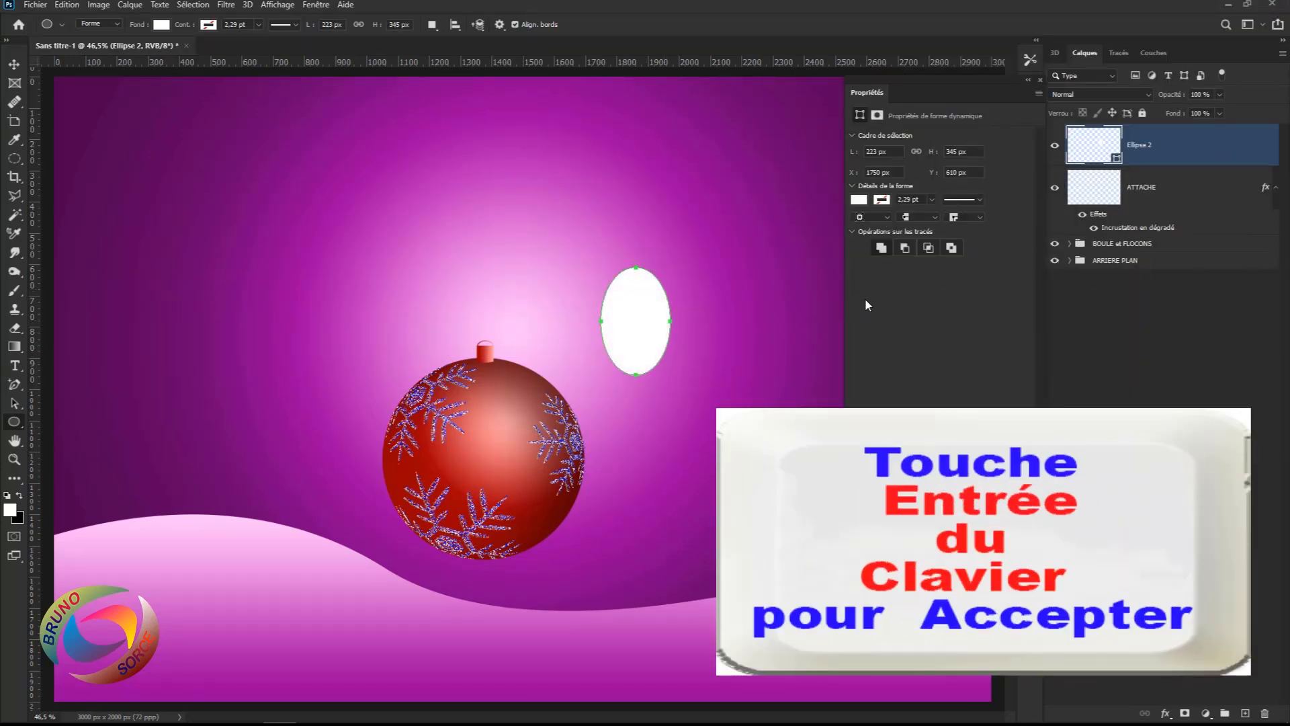
key("Return")
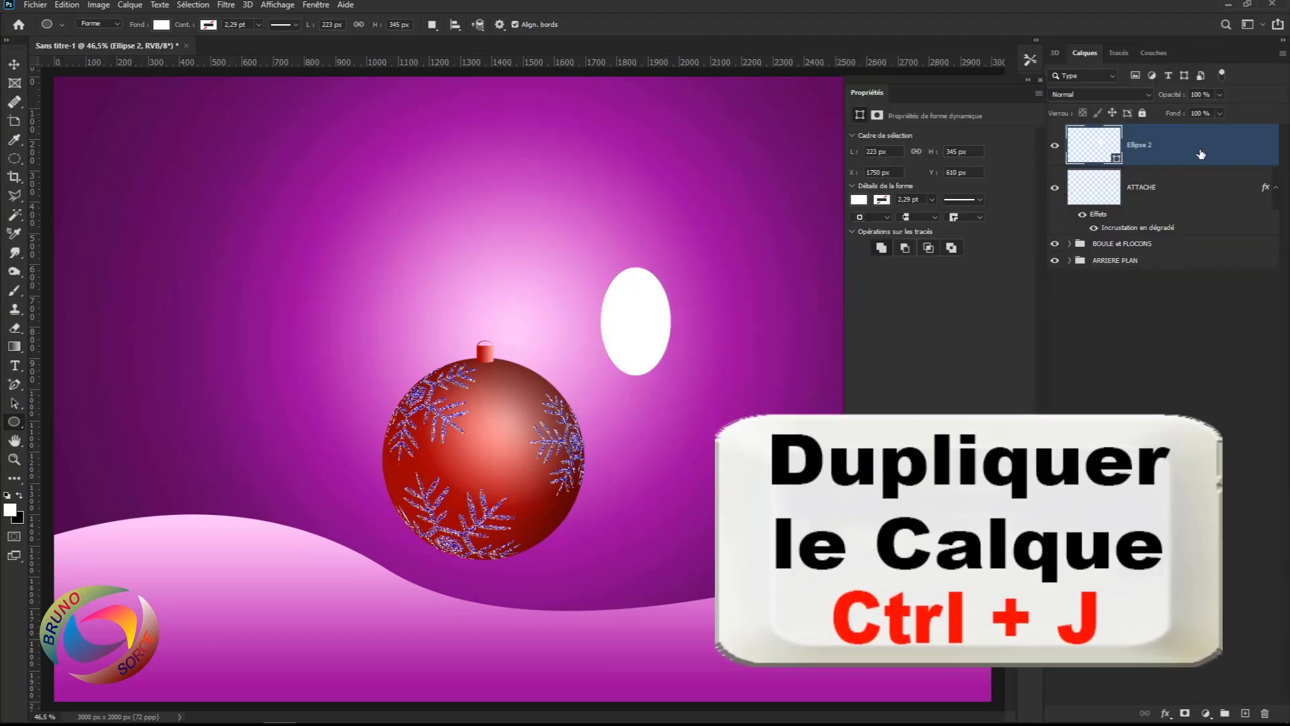
- Duplicate the Ellipse 2 layer and rasterize both the original and the copy
key("ctrl+j")
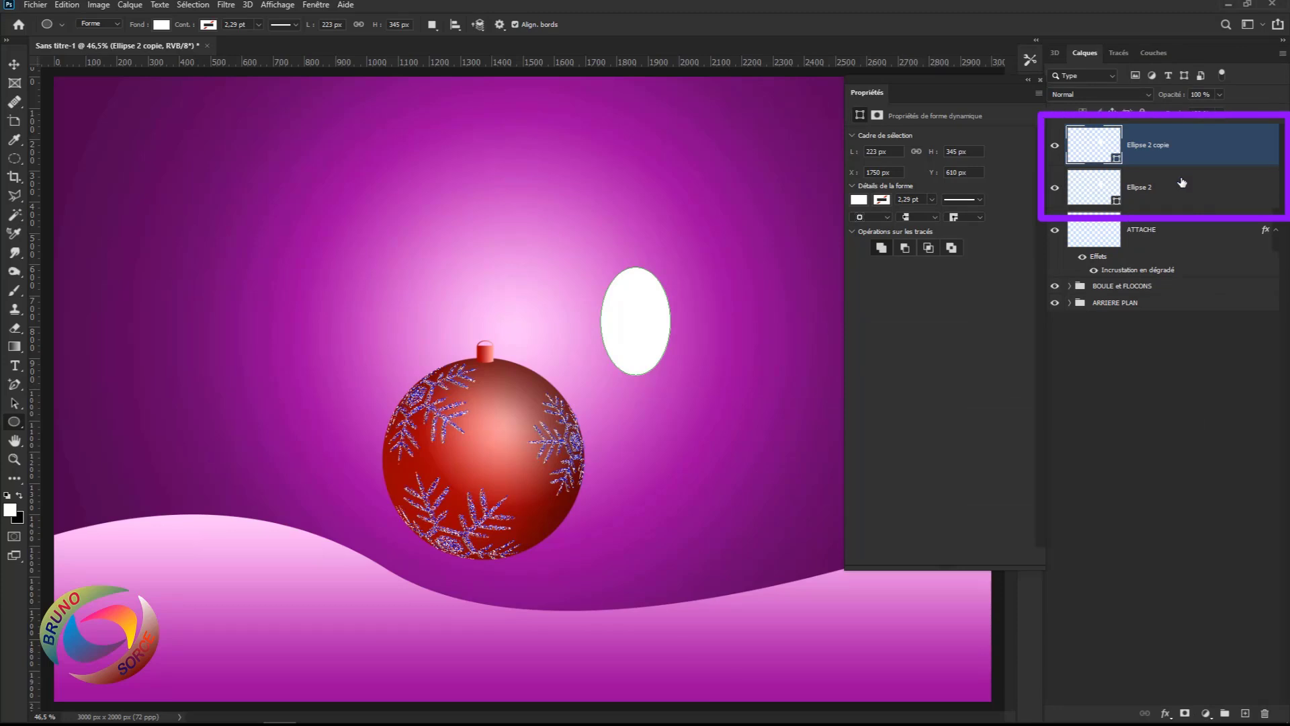
left_click(1181, 188, "shift")
right_click(1188, 158)
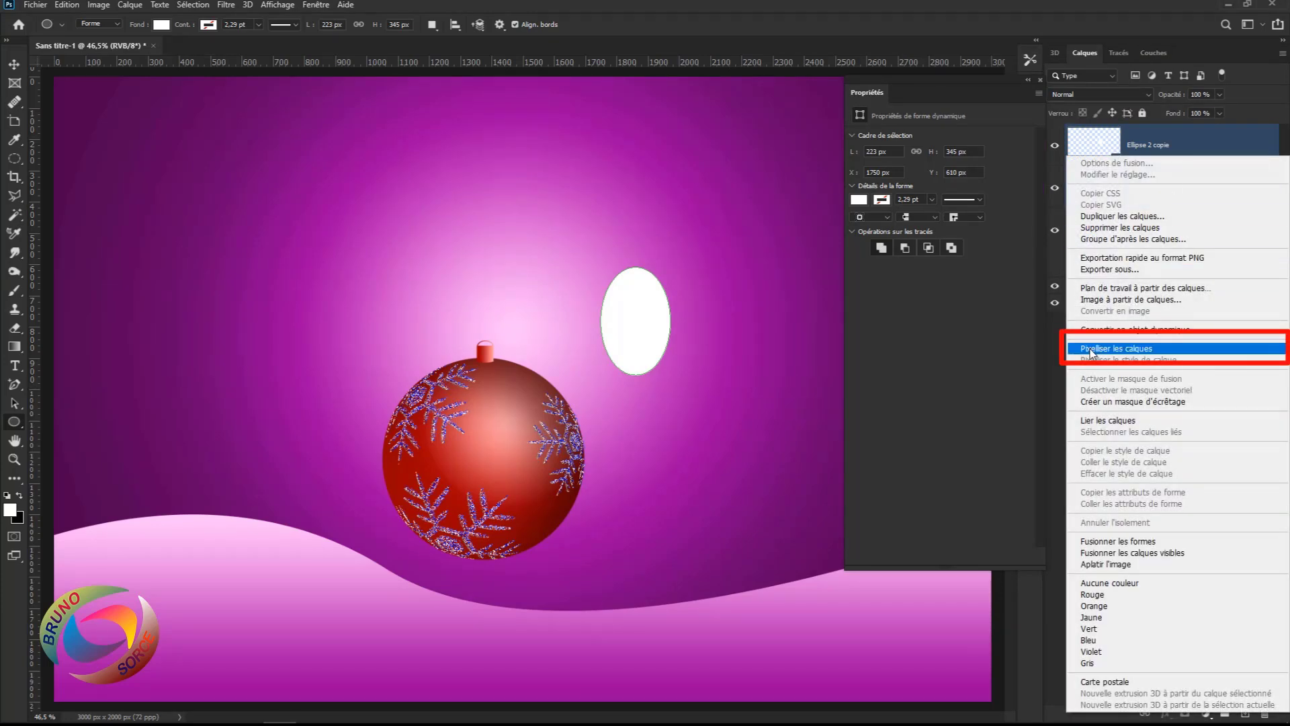
left_click(1092, 350)
- Load the Ellipse 2 copie outline as a selection, scale it to about 83 % width and 89 % height, and activate the Ellipse 2 layer
left_click(1161, 156)
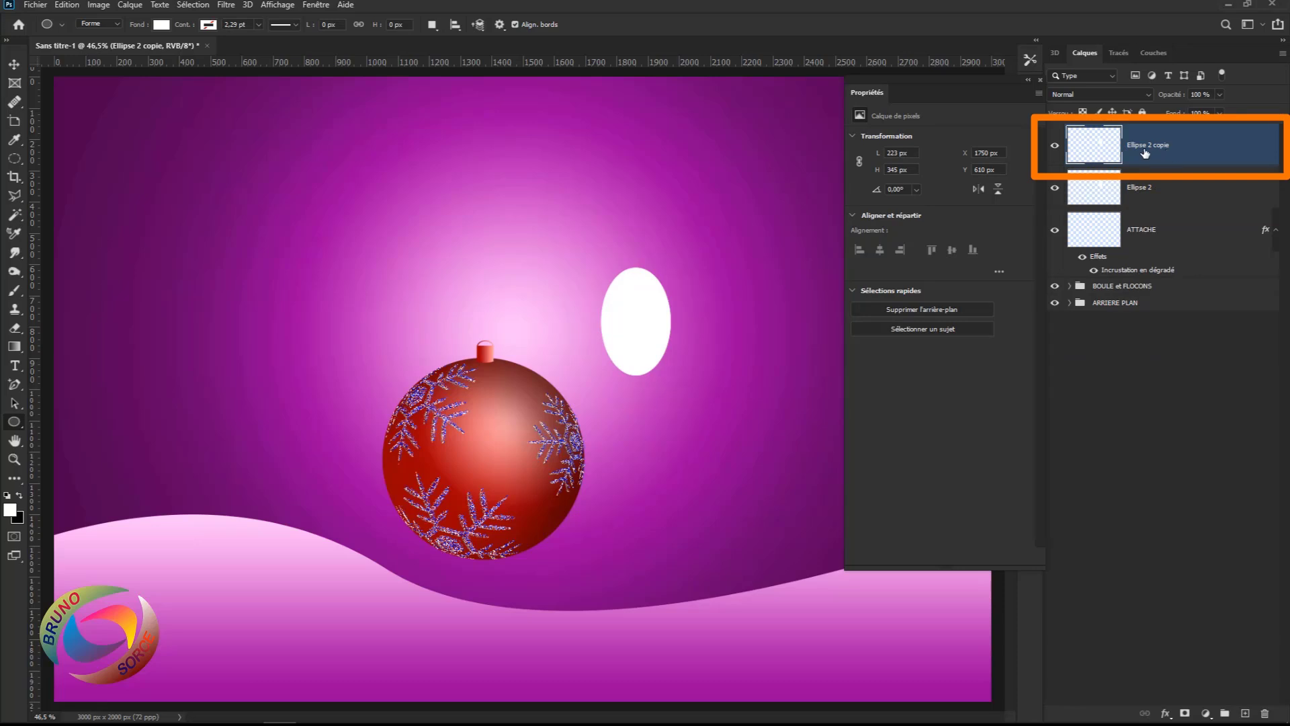
left_click(1093, 148, "ctrl")
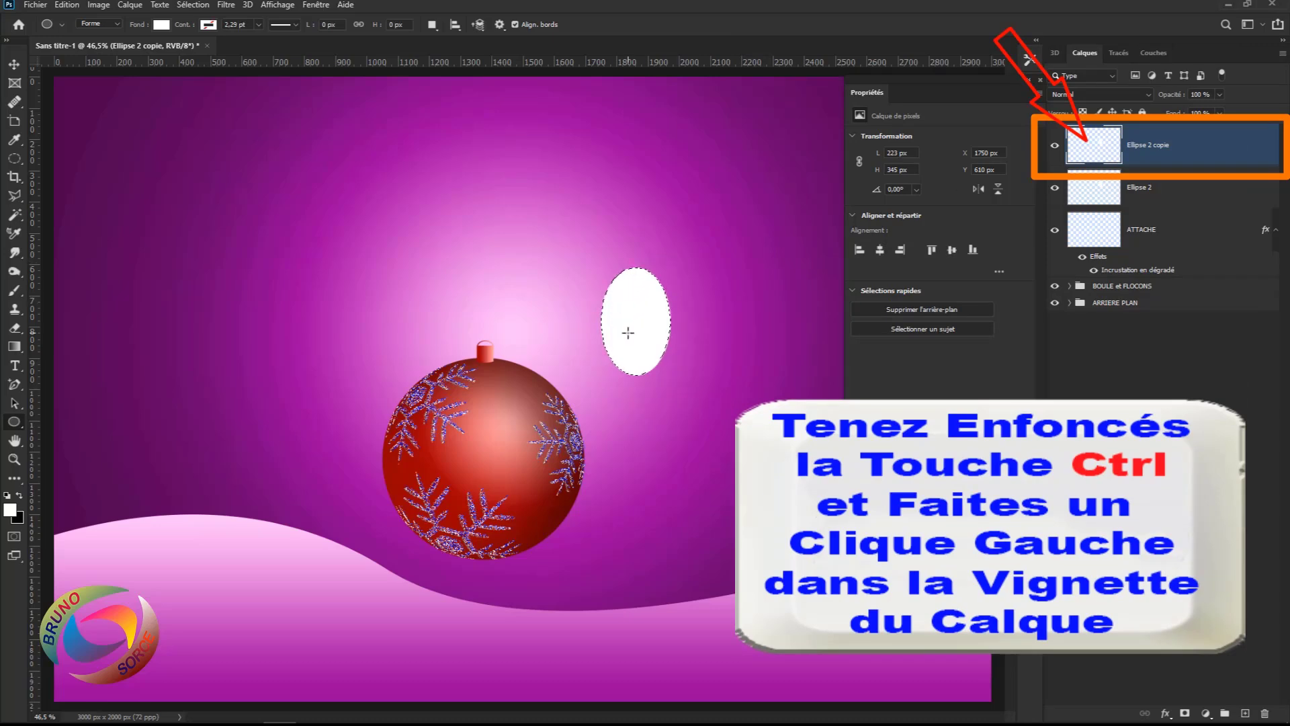
scroll(675, 311, "up", 5)
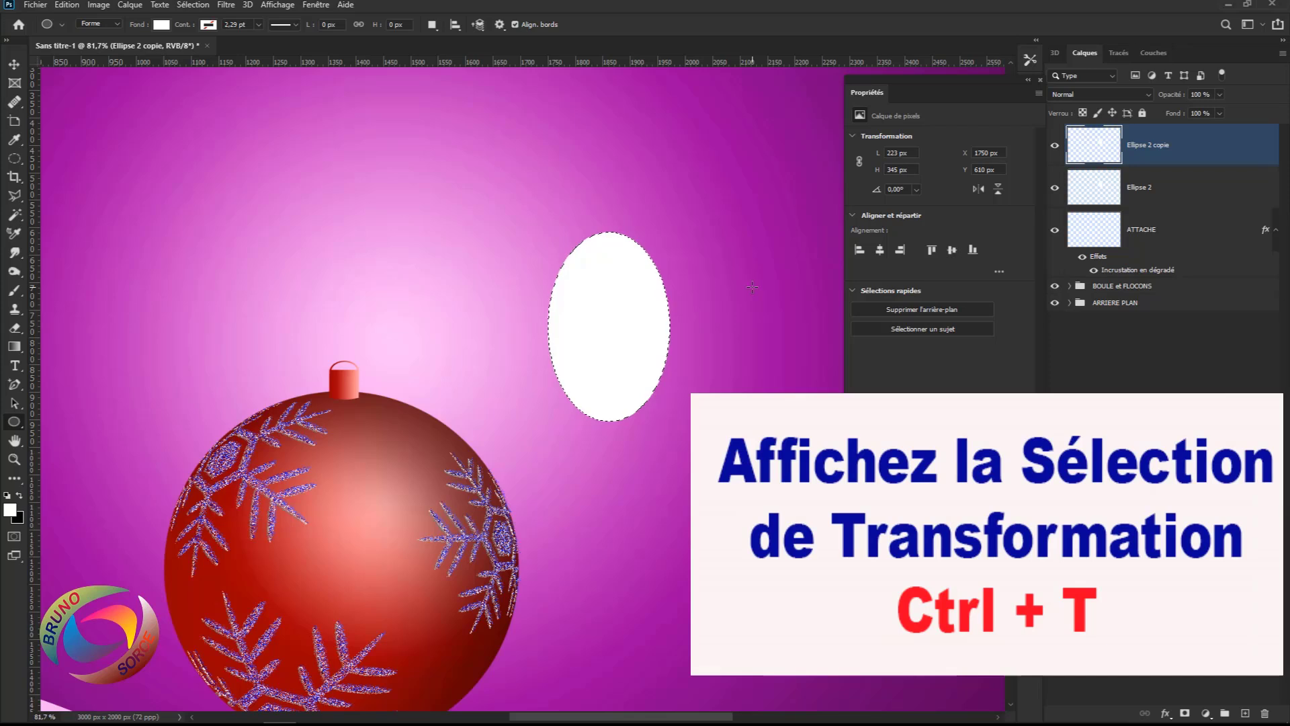
key("ctrl+t")
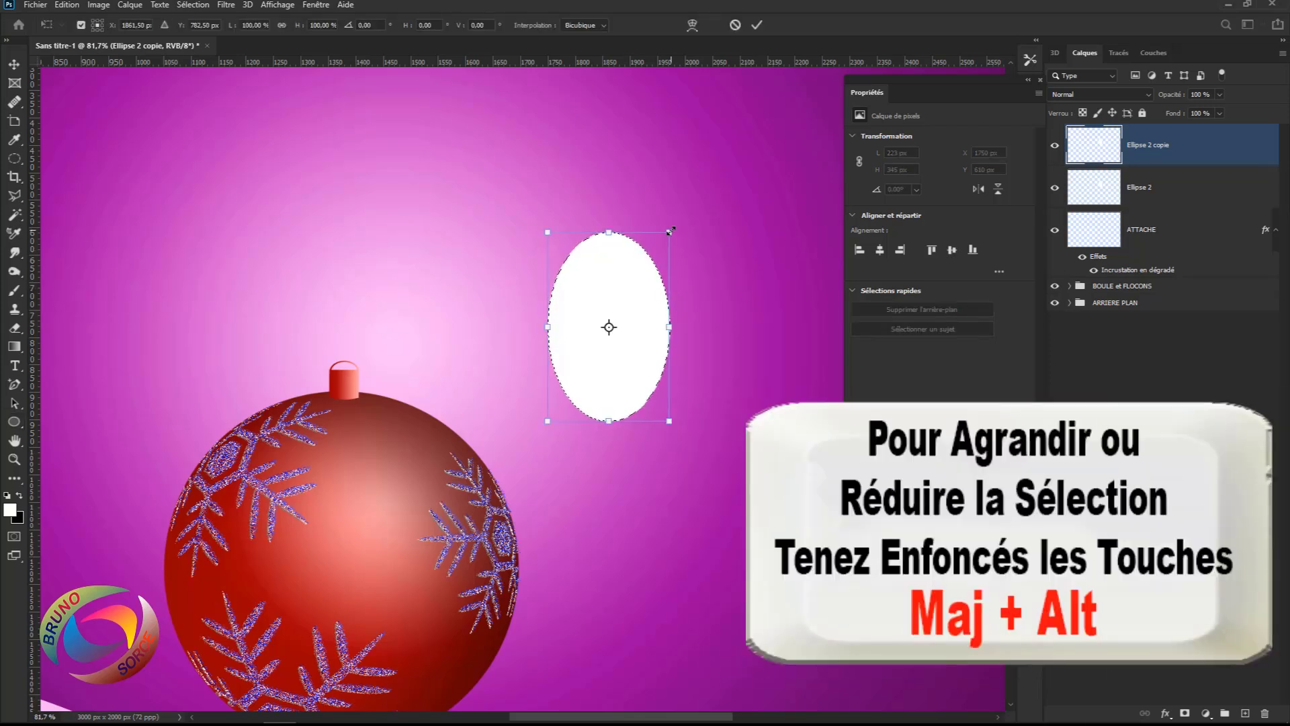
left_click_drag(672, 233, 658, 250)
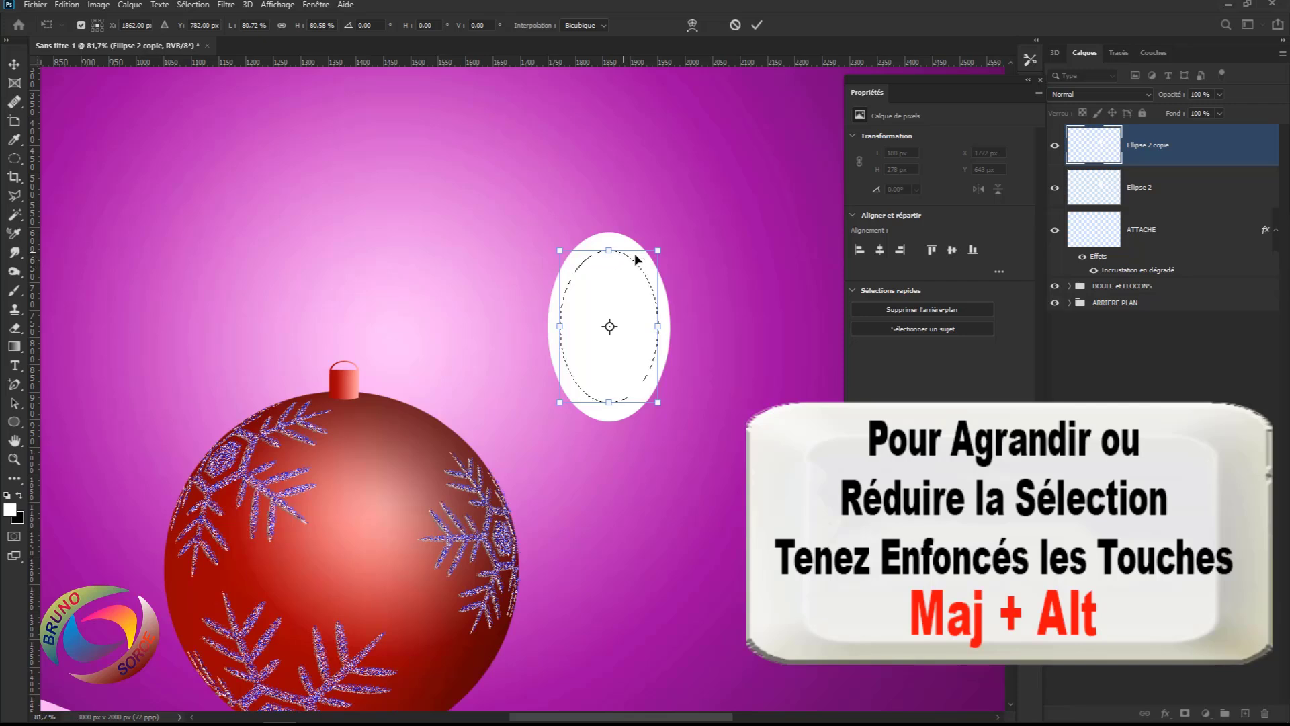
left_click_drag(657, 250, 659, 248)
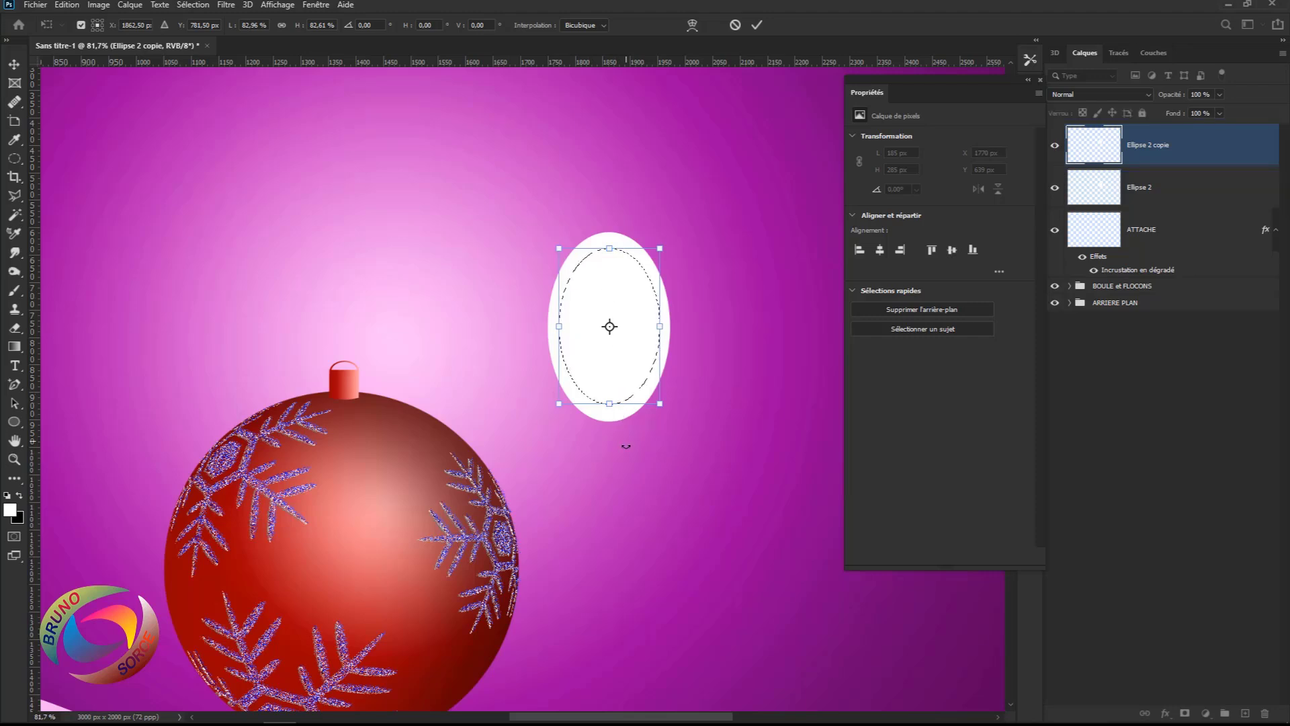
left_click_drag(611, 405, 615, 414)
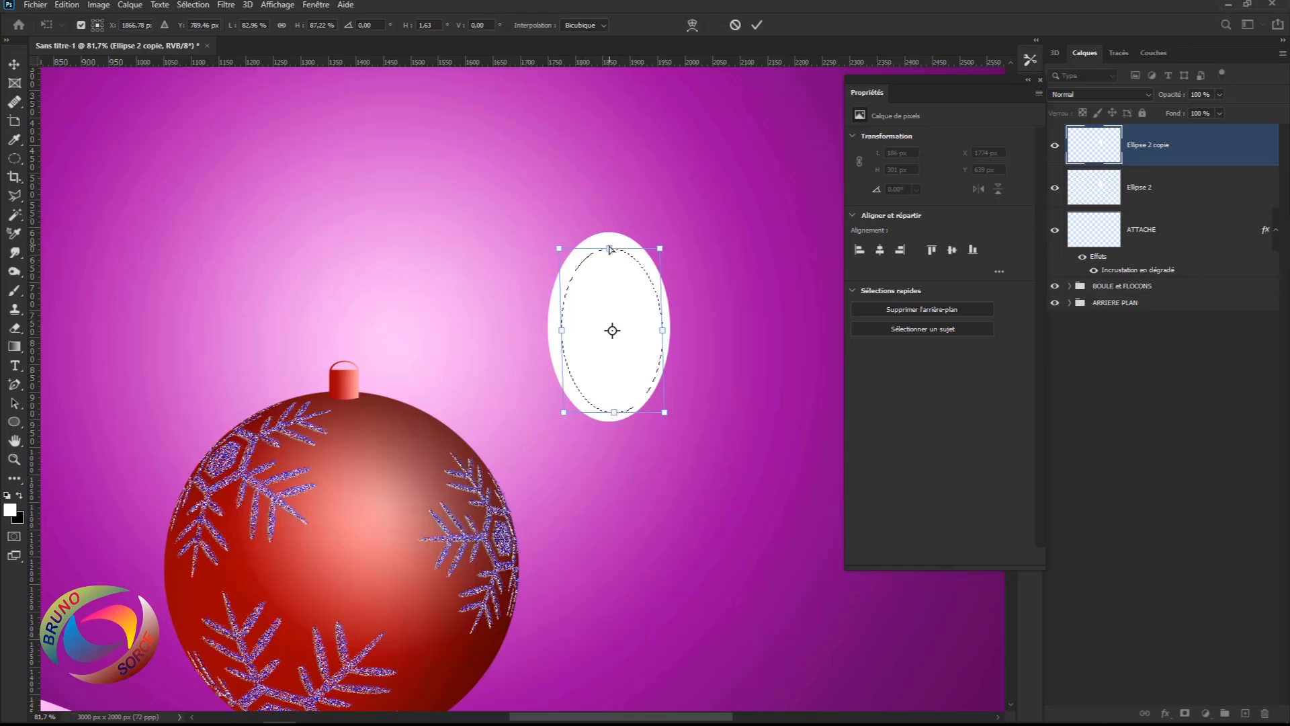
left_click_drag(610, 250, 608, 246)
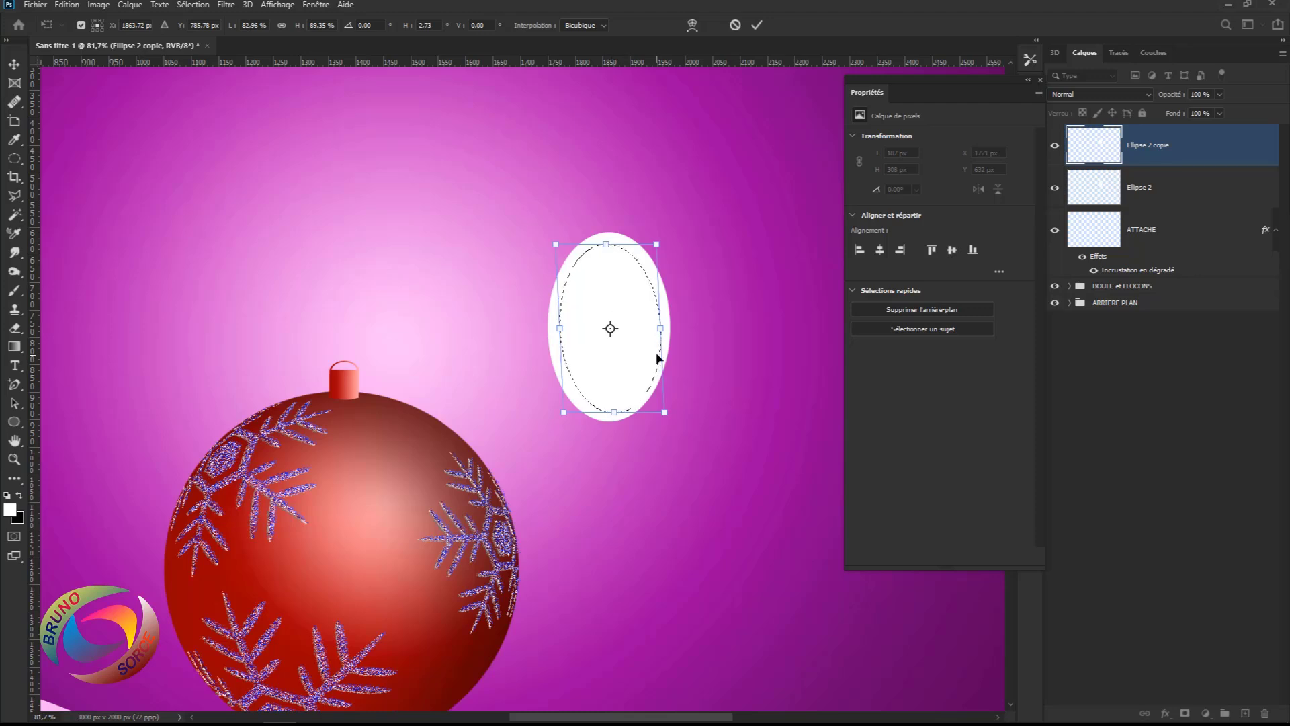
key("Return")
left_click(1184, 189)
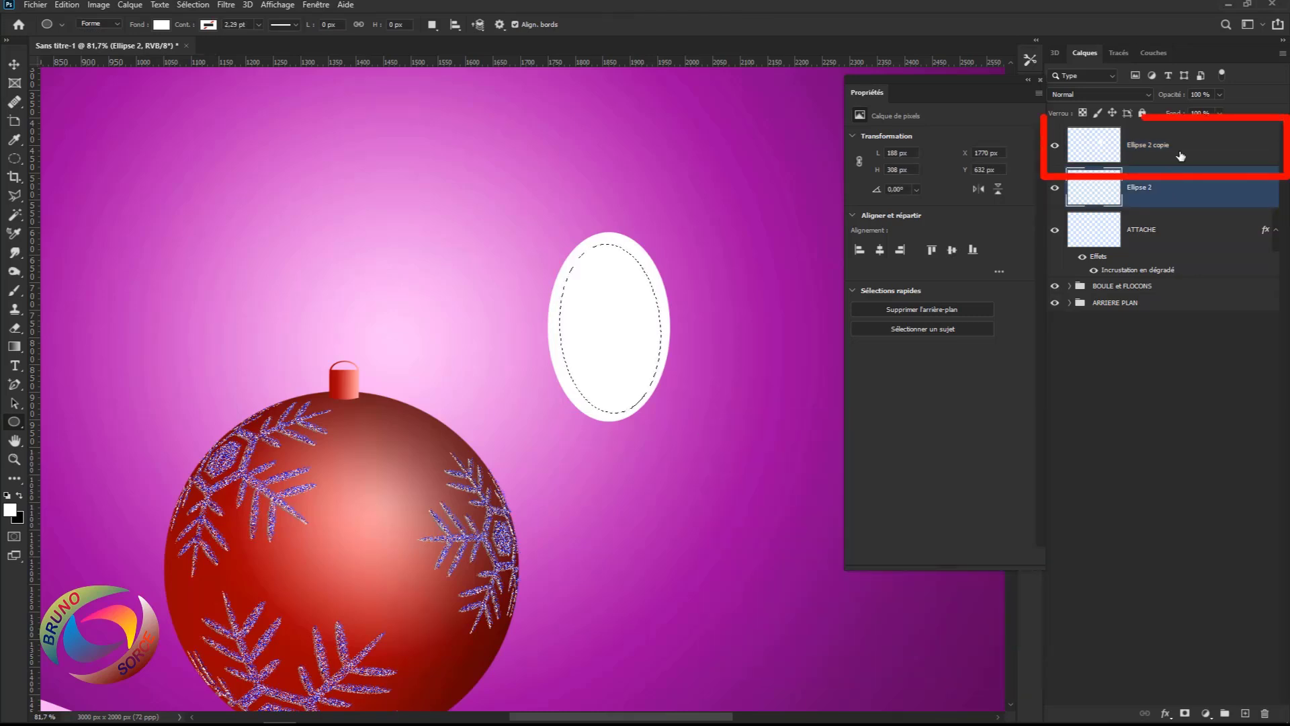
- Cut the selected inner area out of the Ellipse 2 copie layer so the ellipse becomes a ring, and deselect
left_click(1181, 155)
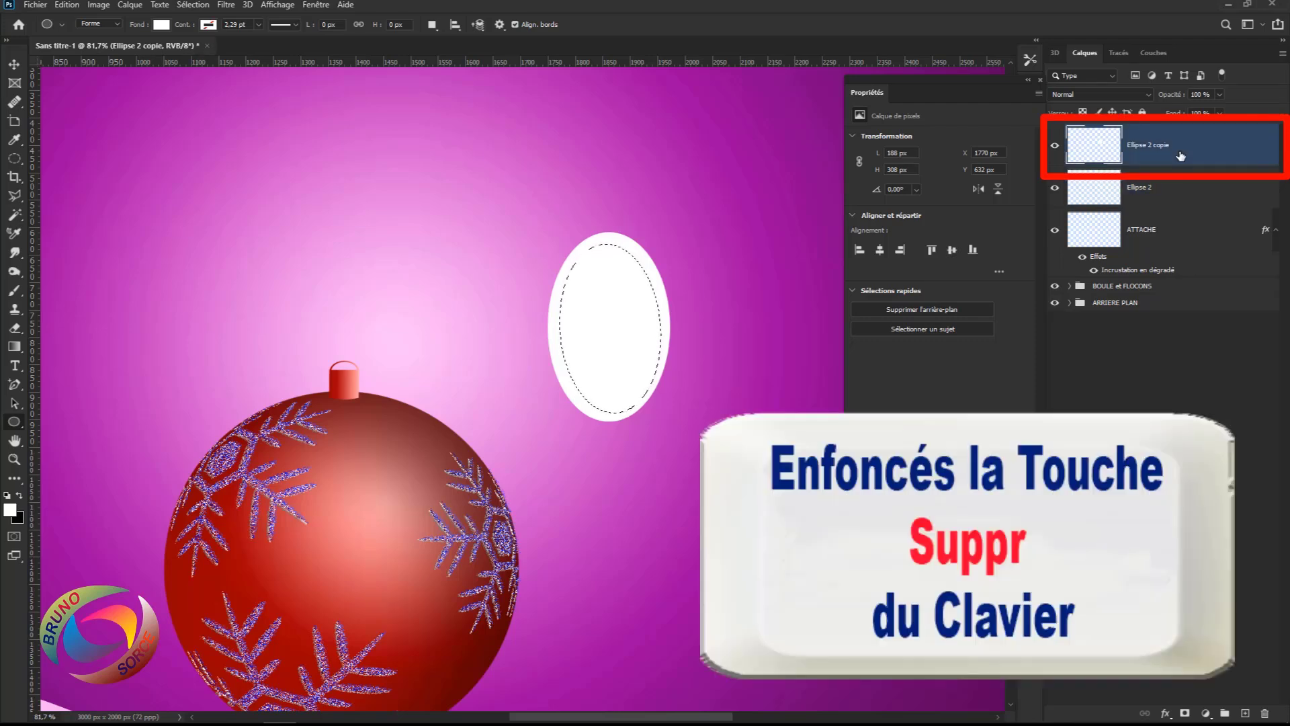
key("Delete")
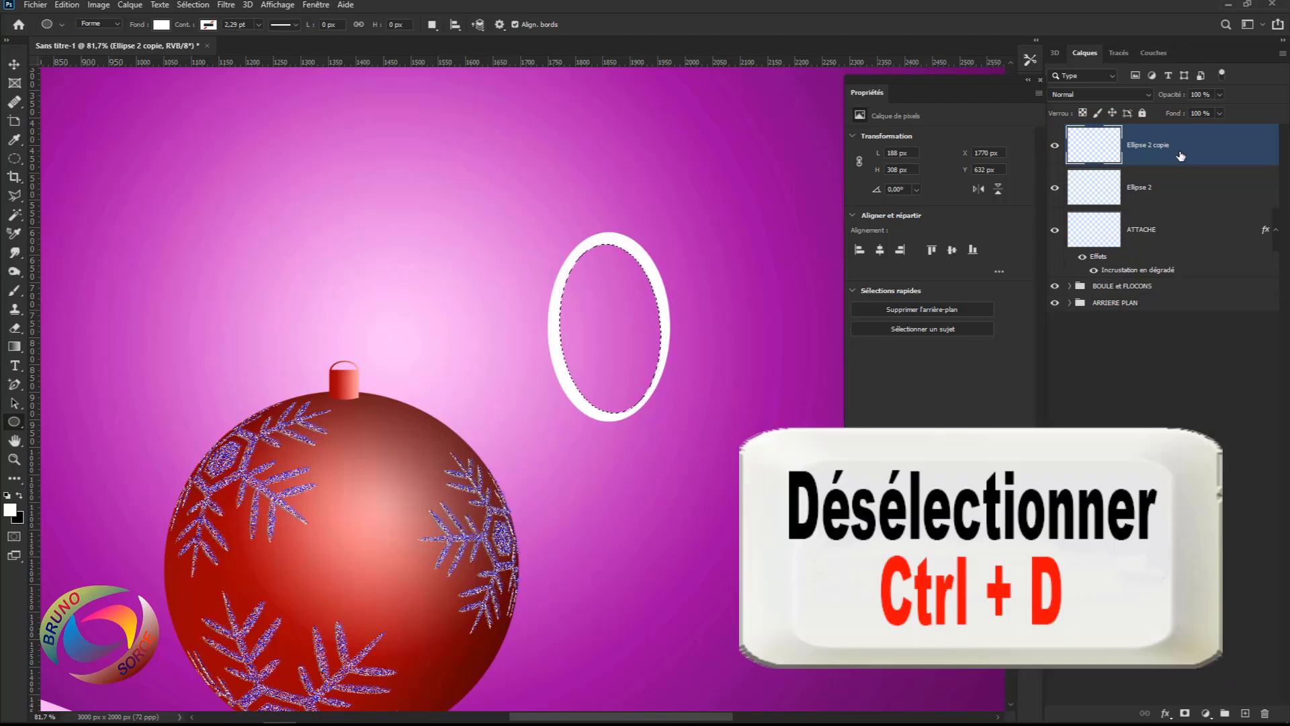
key("ctrl+d")
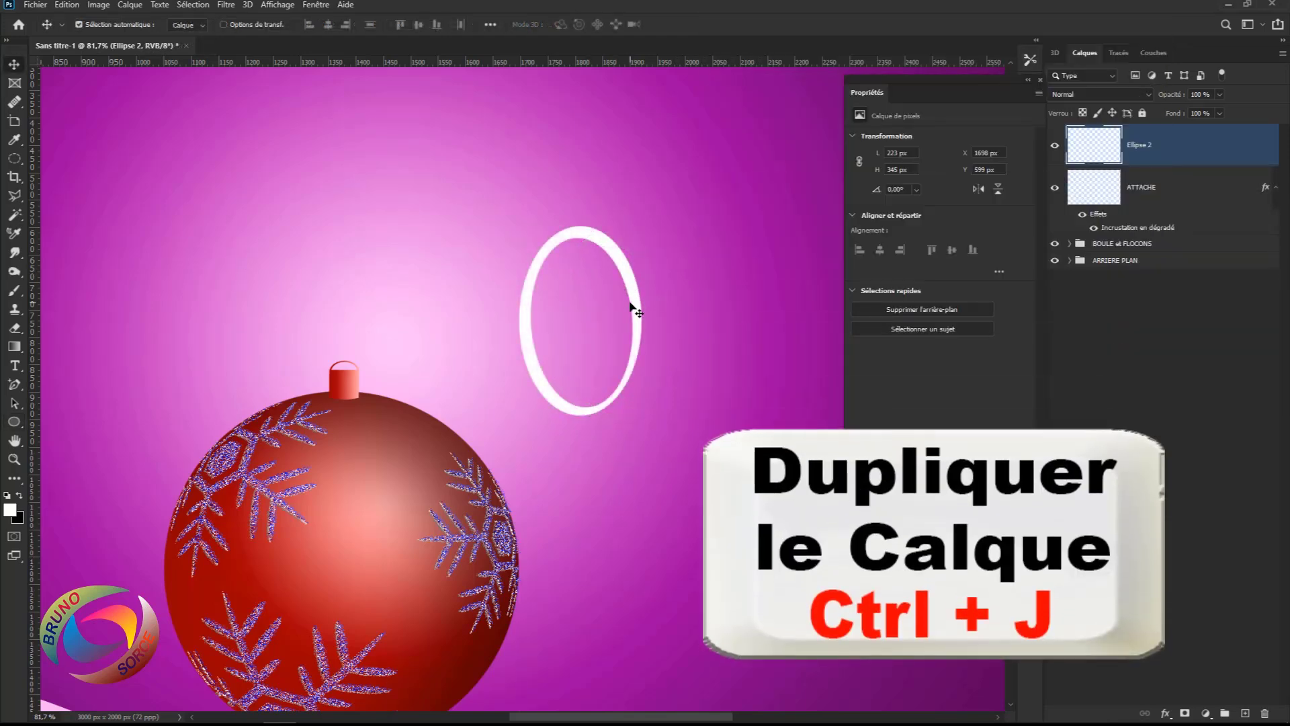
- Duplicate the Ellipse 2 ring twice, placing one copy above the ball and the other to the right of the original
key("ctrl+j")
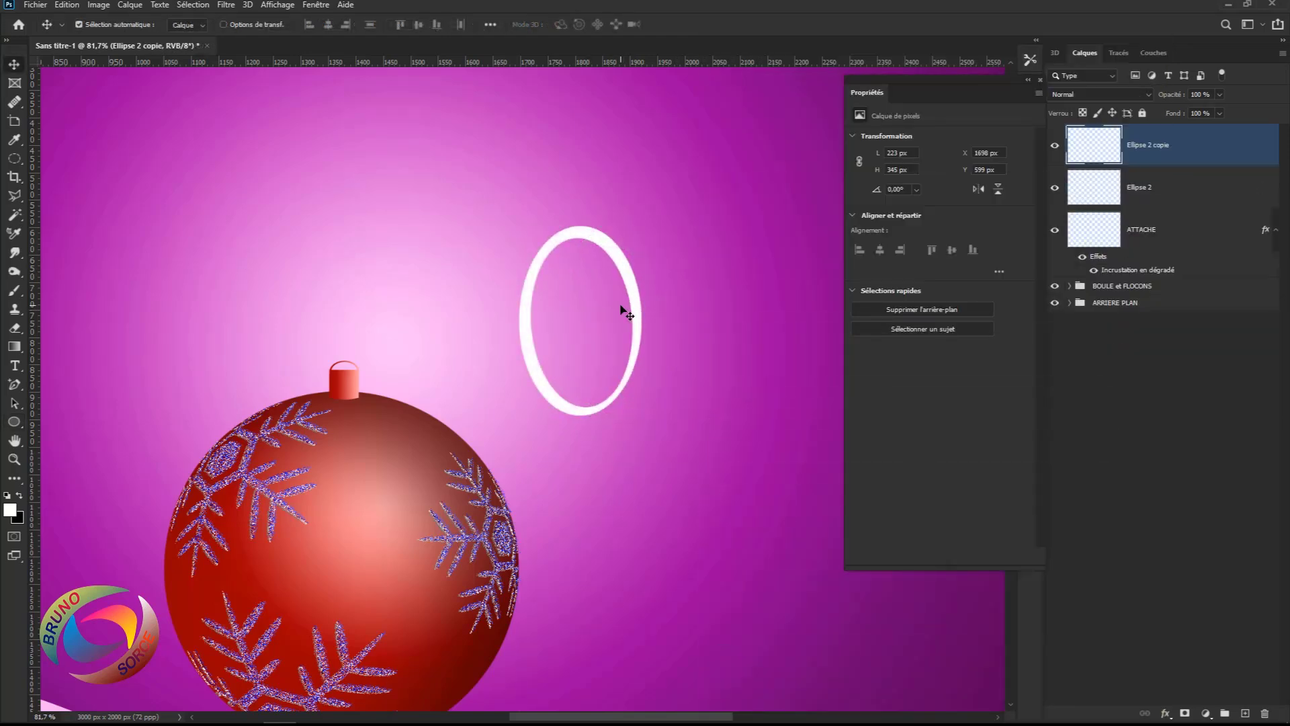
left_click_drag(635, 301, 421, 282)
left_click(637, 308)
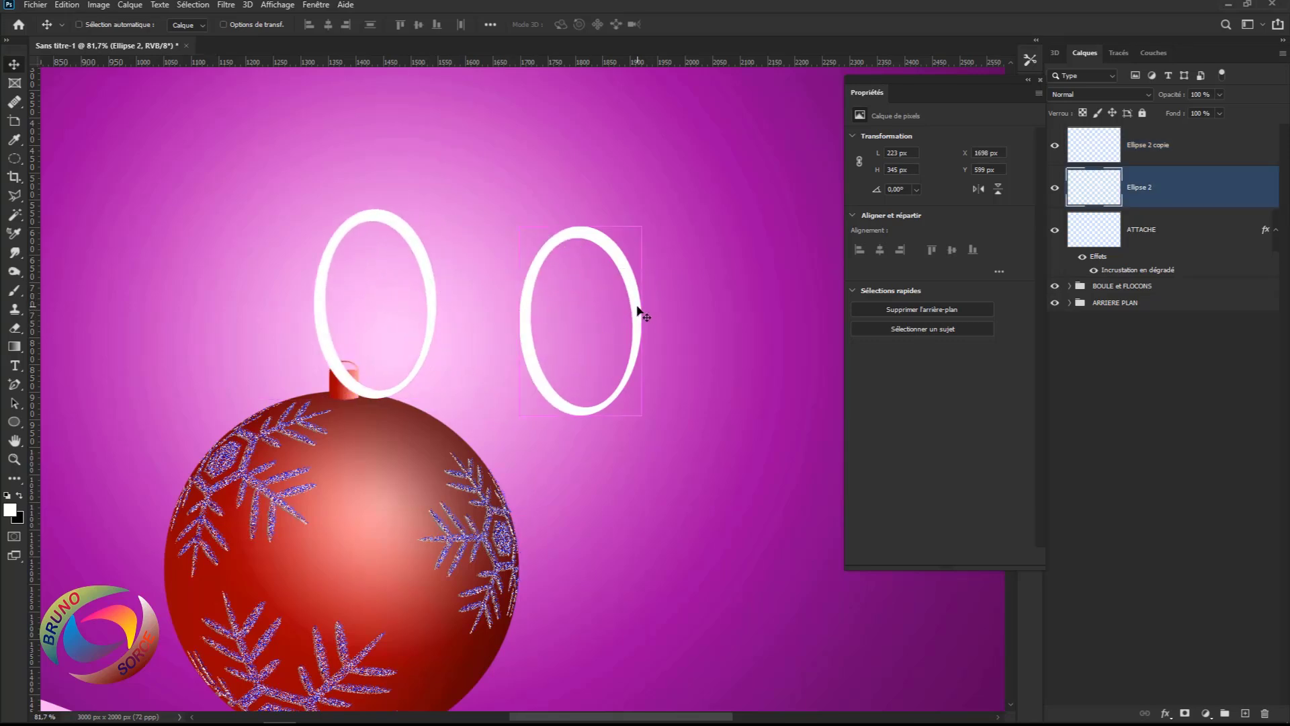
key("ctrl+j")
left_click_drag(646, 312, 810, 353)
- Scale the Ellipse 2 copie ring to about 59 %, rotate it about -56° and place it as the bow's left loop above the cap
left_click_drag(386, 222, 347, 374)
left_click_drag(438, 328, 394, 327)
scroll(444, 342, "down", 6)
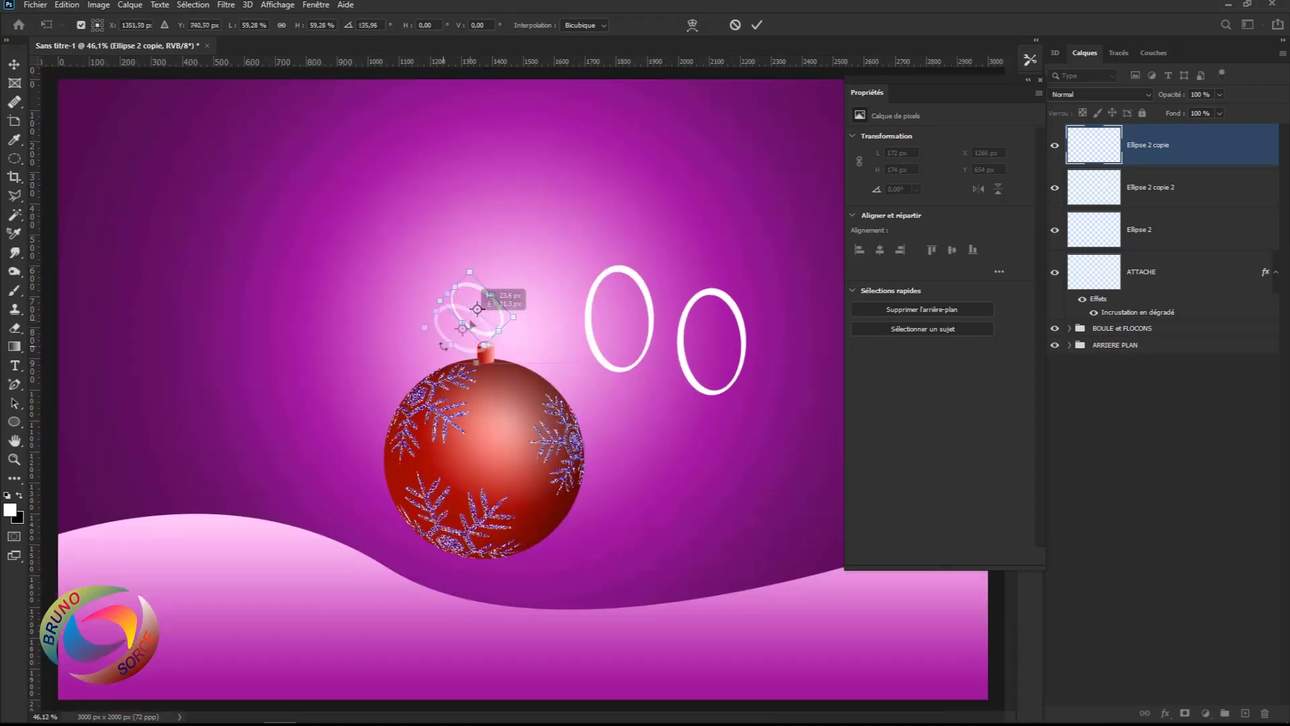
left_click_drag(476, 316, 471, 325)
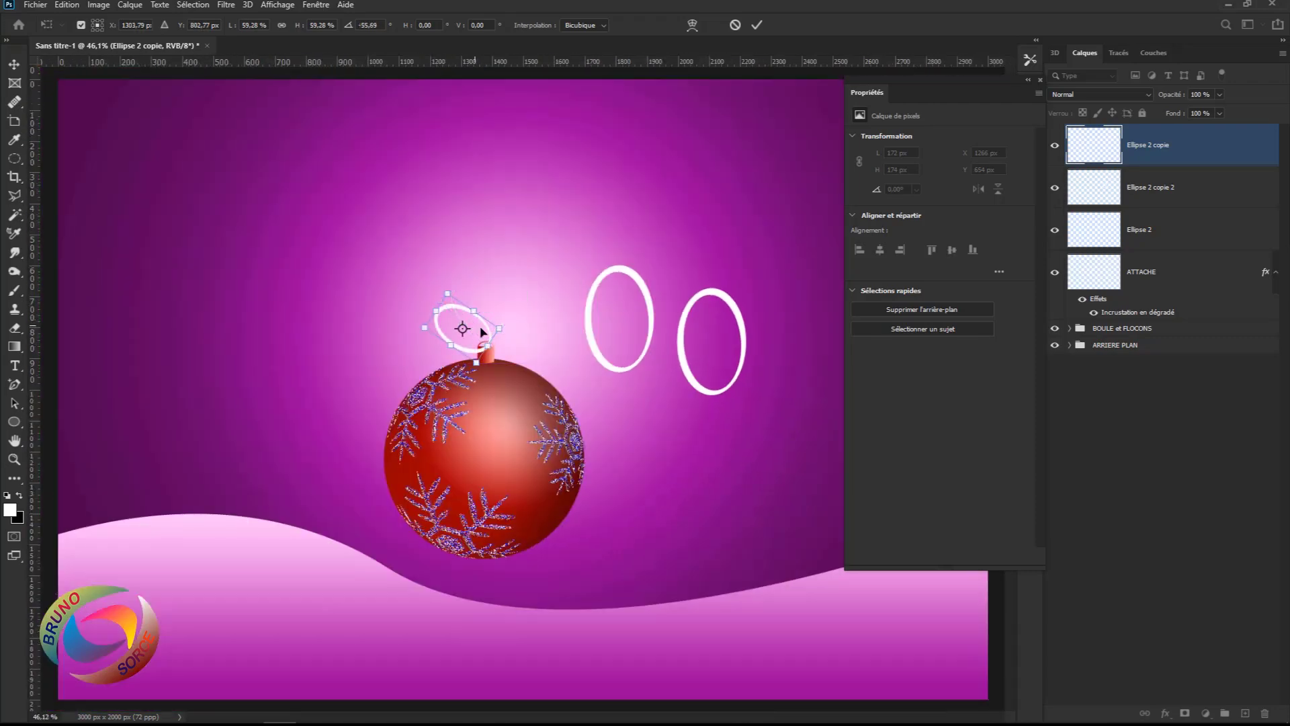
key("Return")
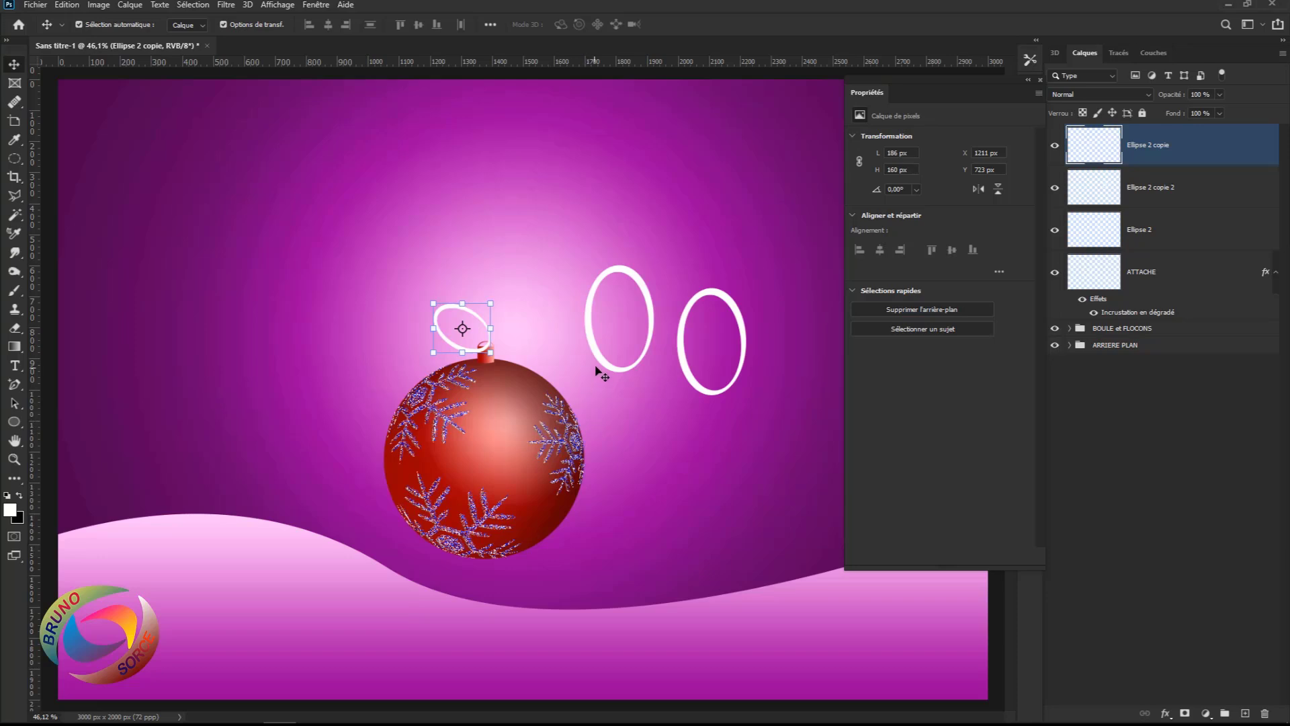
- Move, scale and rotate the Ellipse 2 ring to about 227 × 178 px as the bow's right loop above the cap
left_click(591, 340)
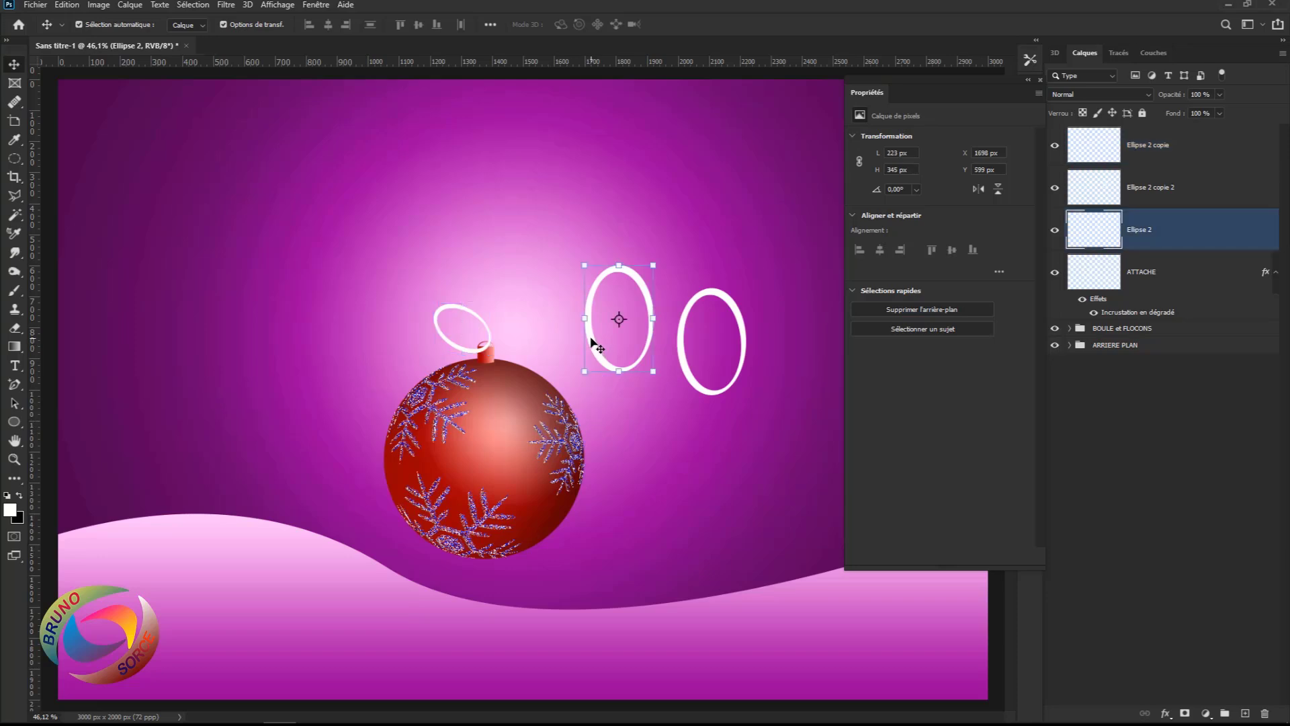
left_click_drag(592, 341, 470, 331)
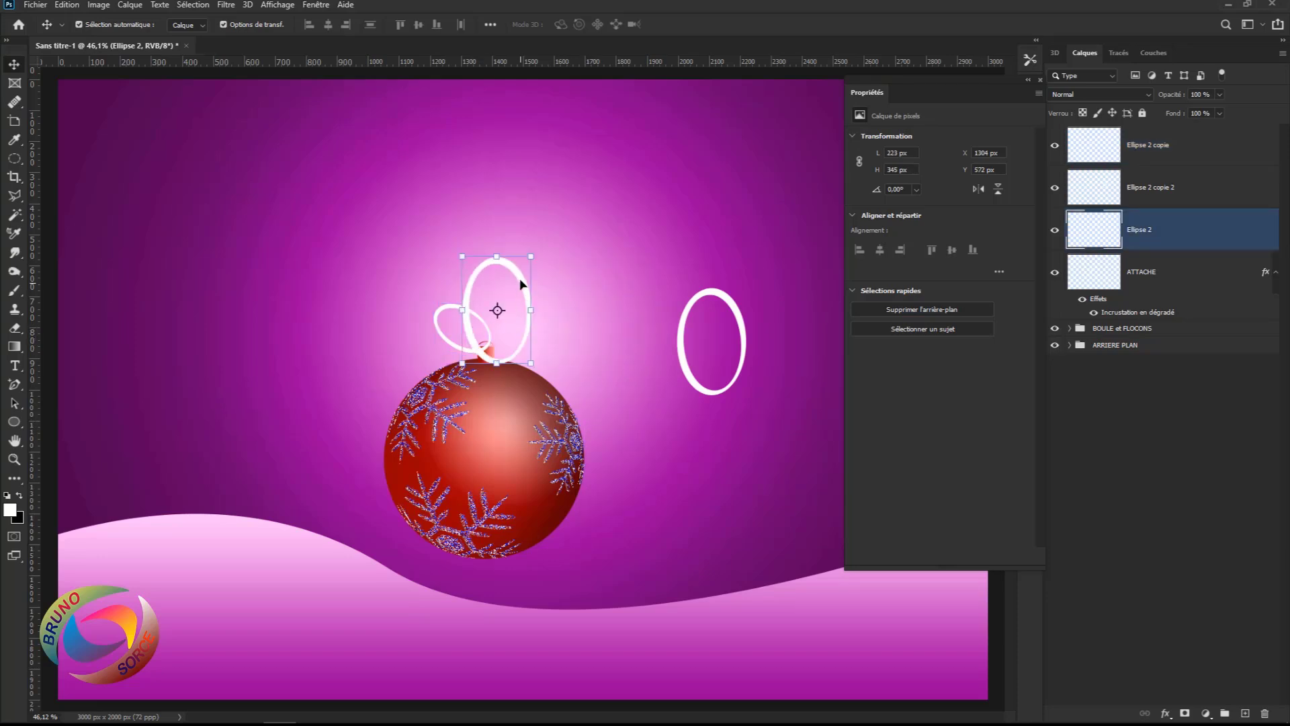
left_click_drag(541, 254, 542, 307)
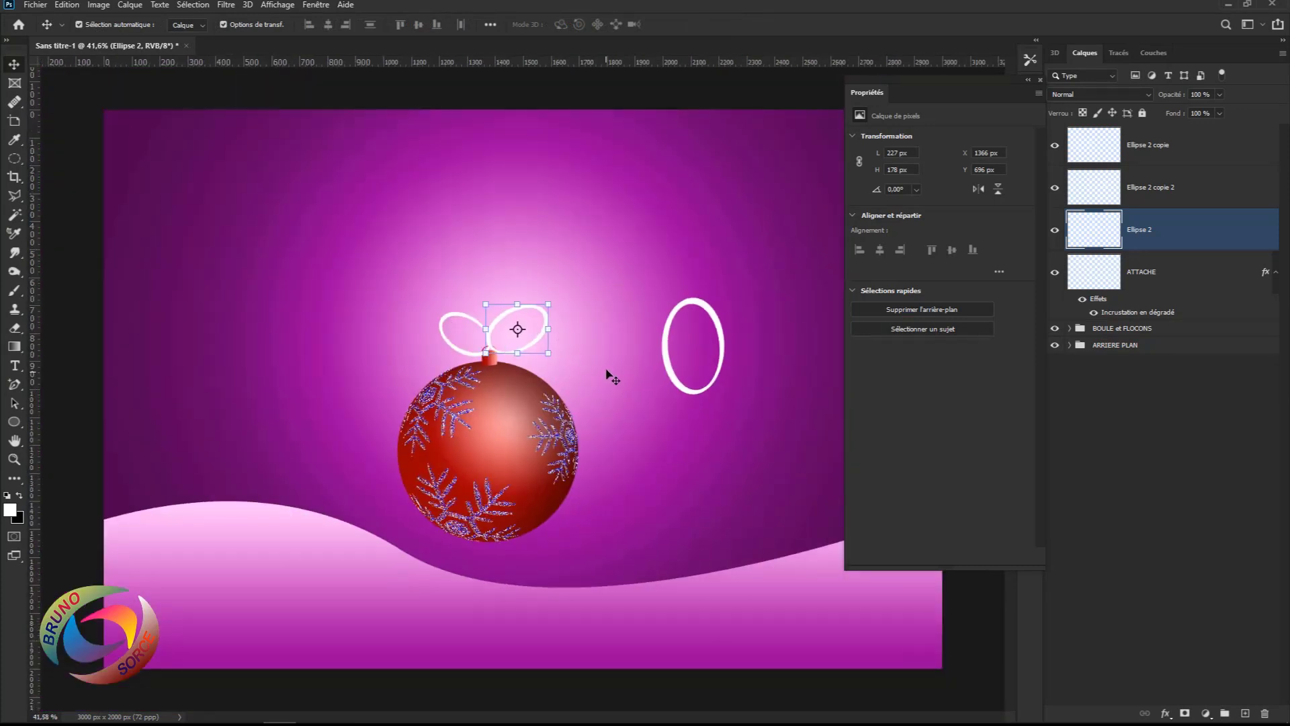
- Move the Ellipse 2 copie 2 ring closer to the ball, cut away its left half with a Polygonal Lasso selection, and deselect
left_click(603, 329)
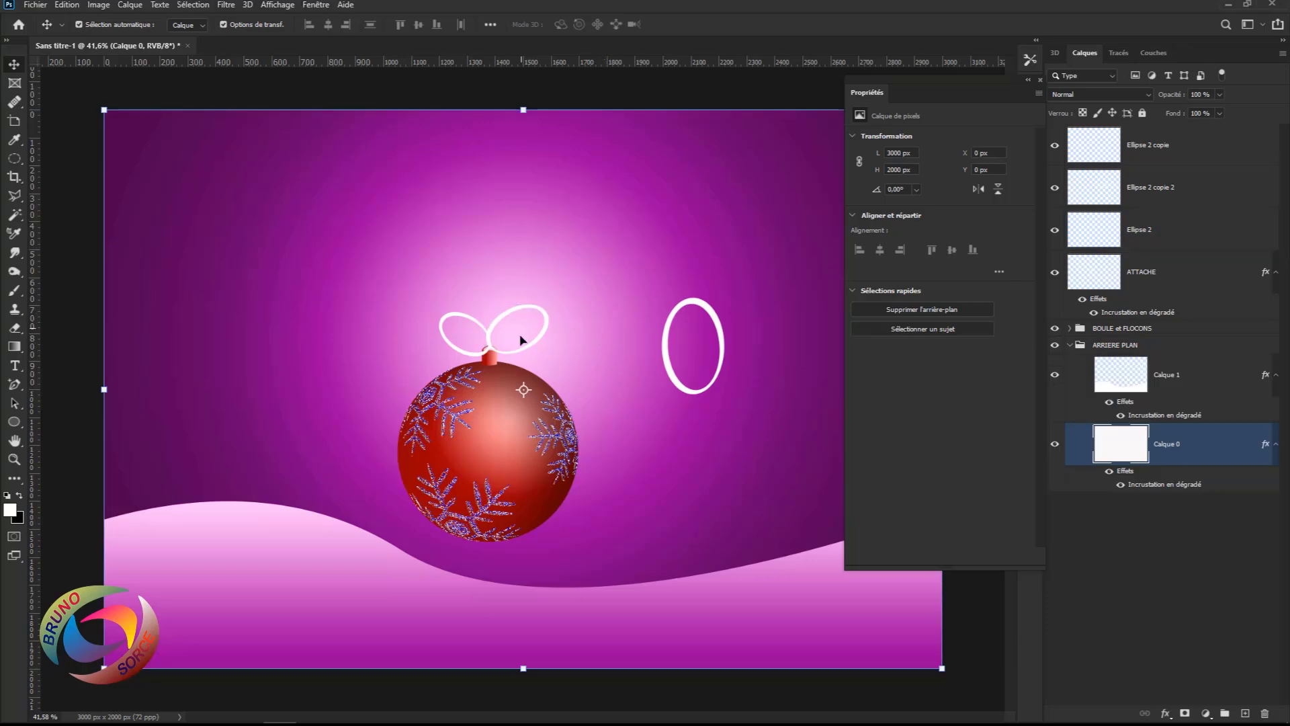
left_click_drag(697, 306, 651, 293)
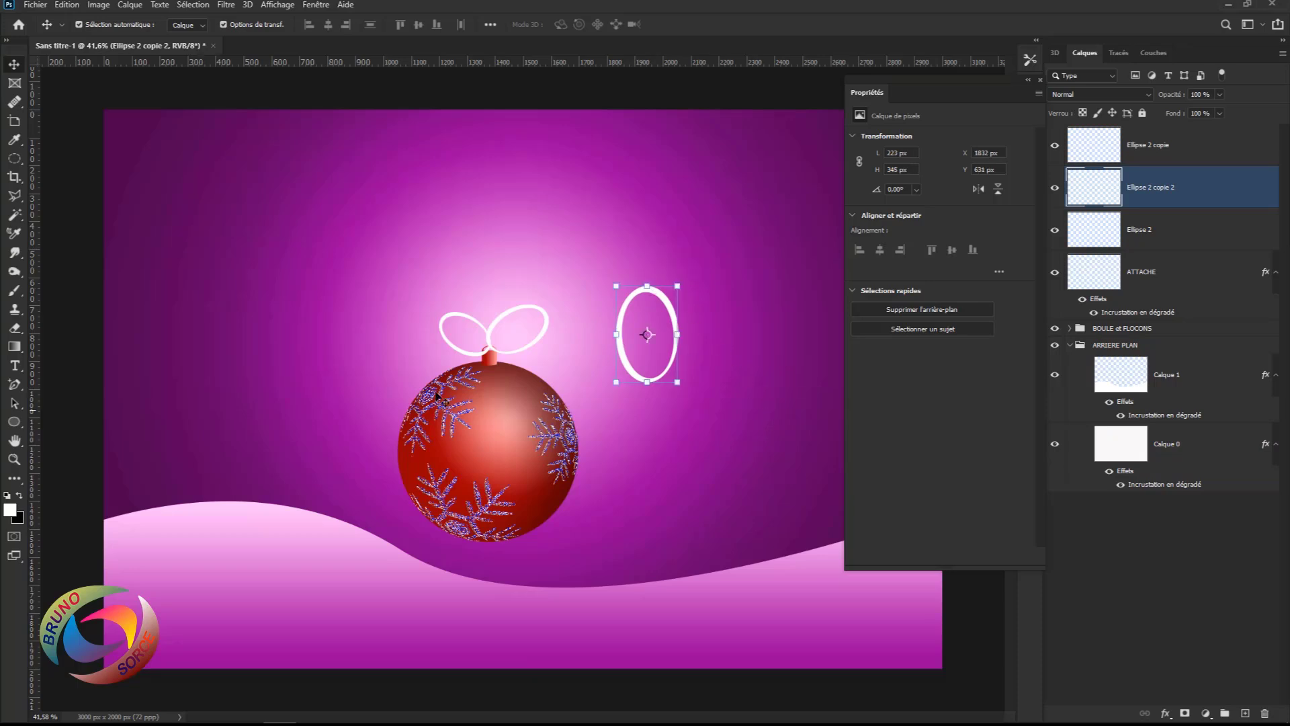
left_click_drag(19, 202, 67, 221)
left_click(634, 280)
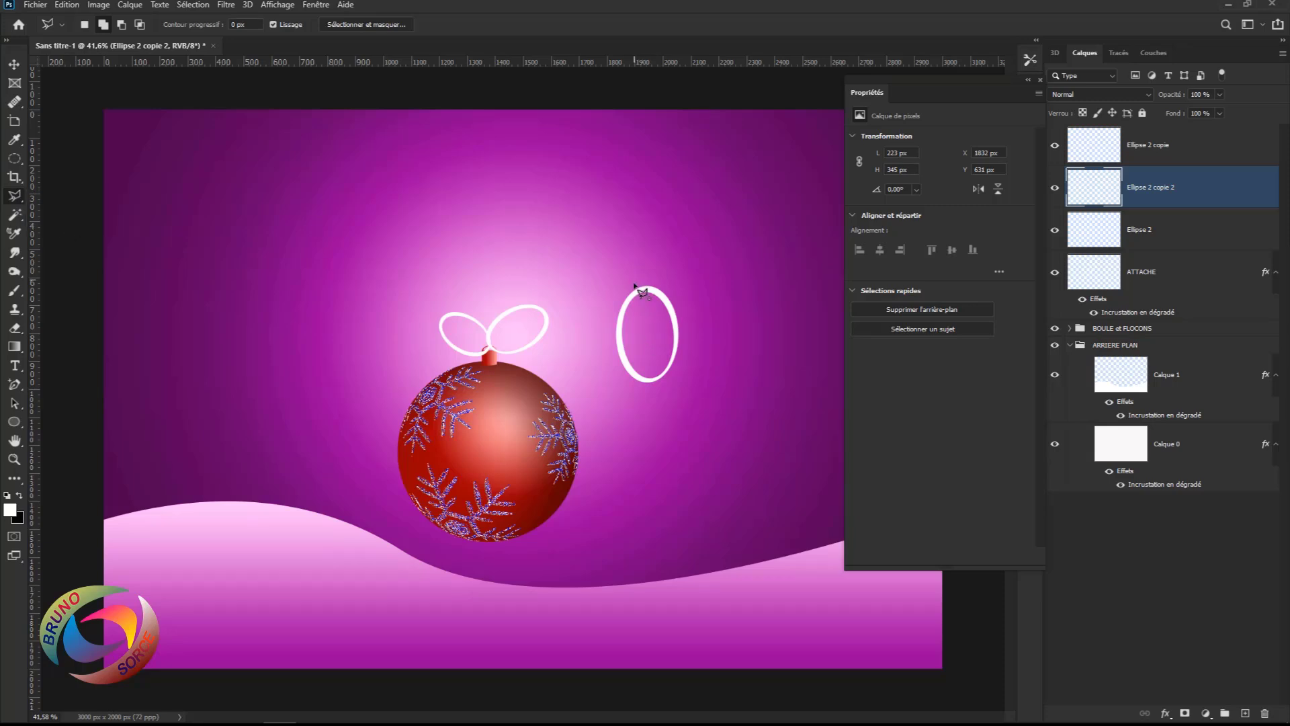
left_click(655, 396)
left_click(600, 392)
left_click(588, 249)
left_click(636, 282)
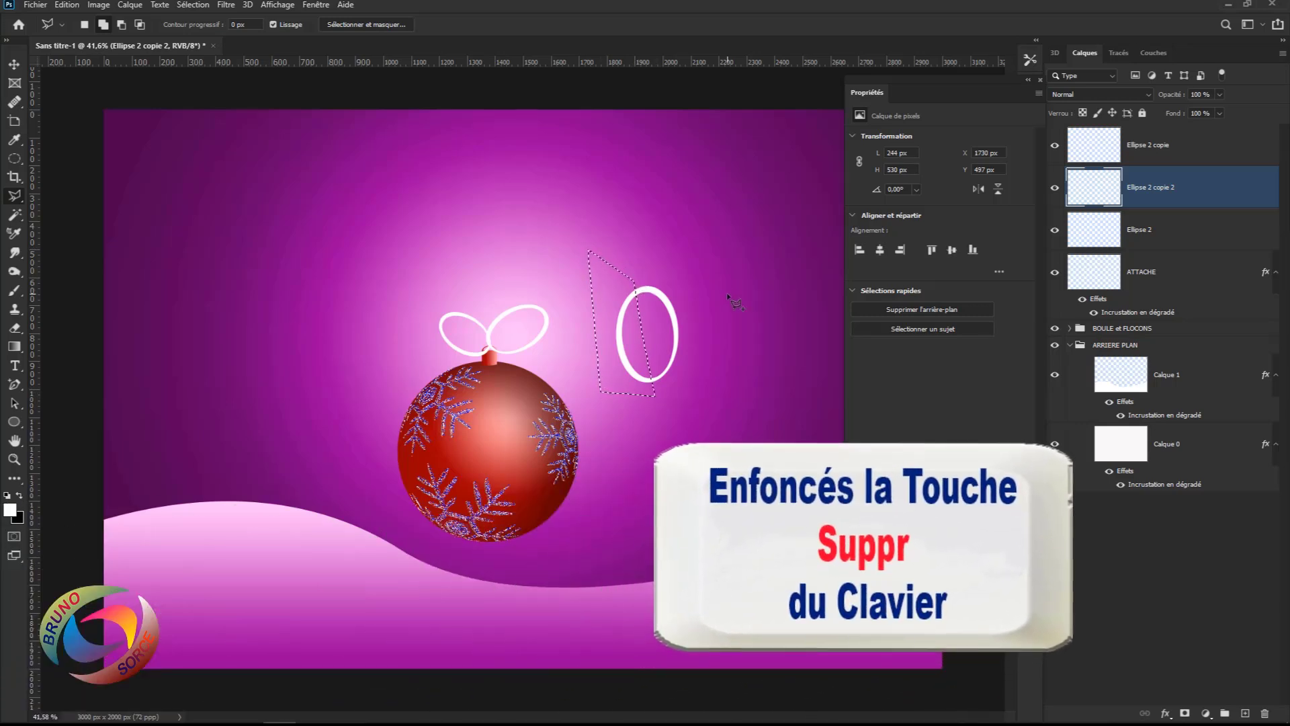
key("Delete")
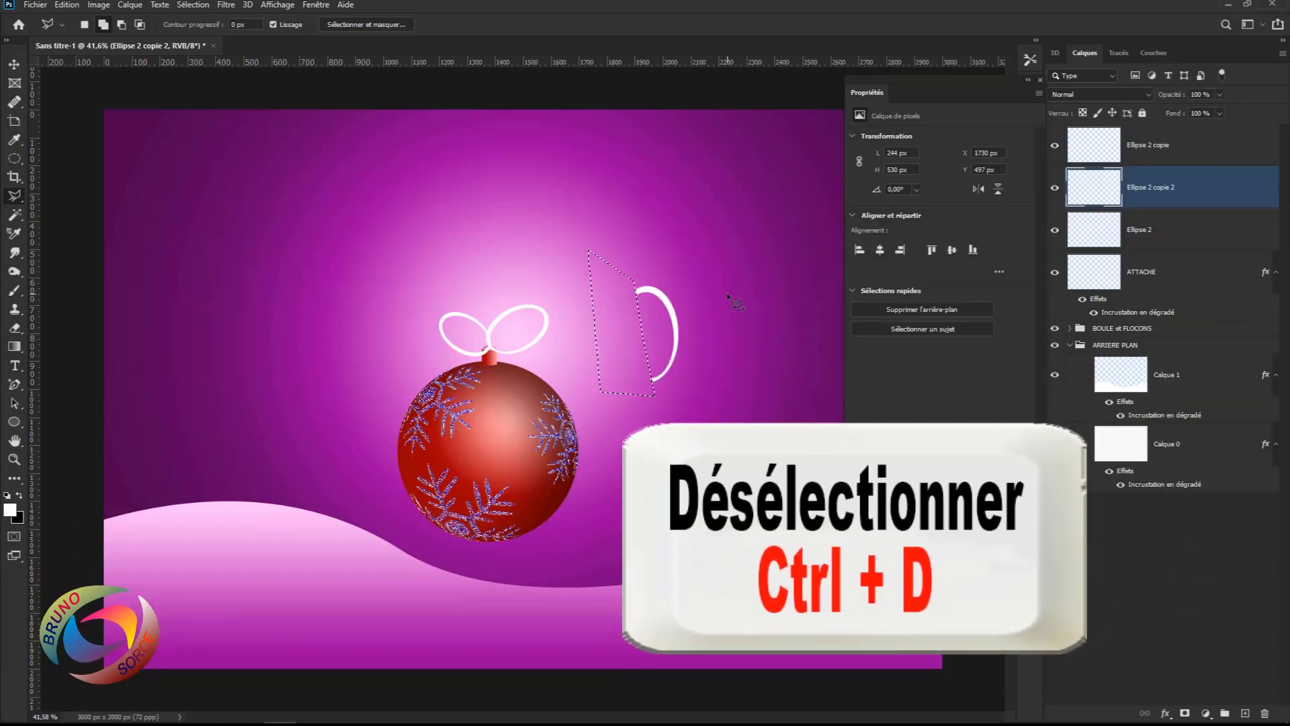
key("ctrl+d")
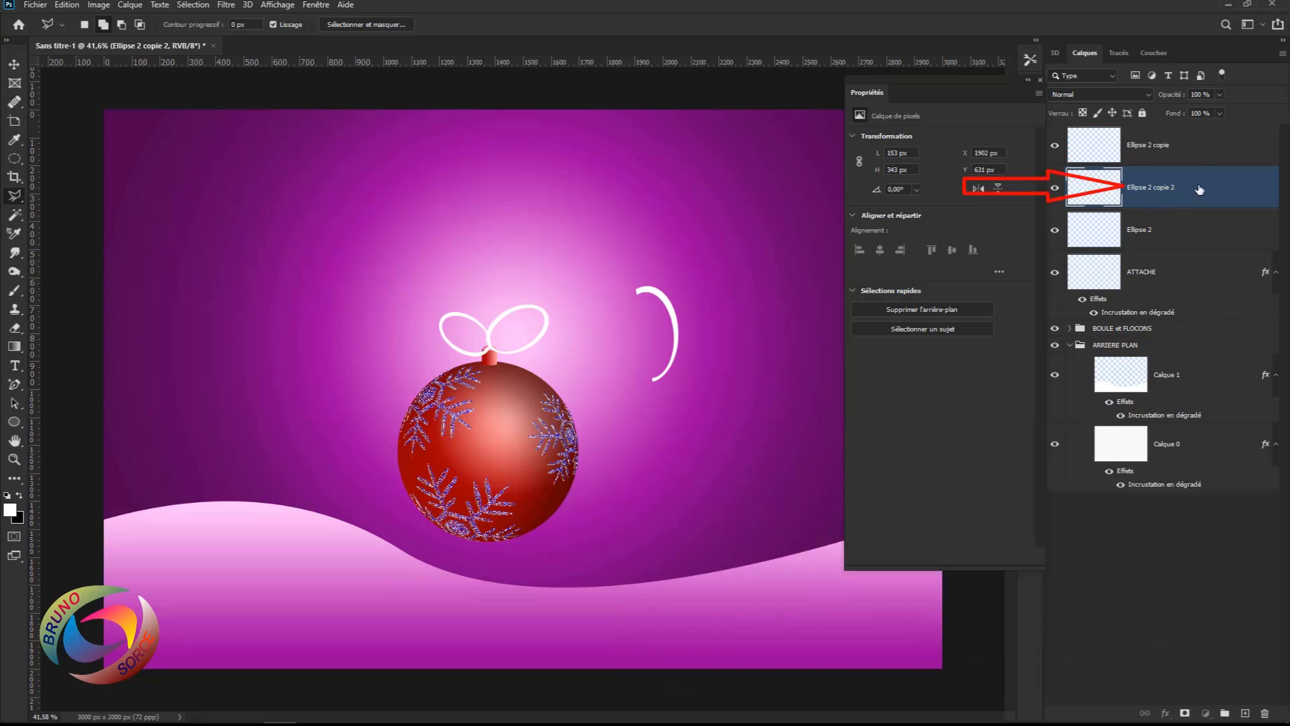
- Bring the half-ring layer Ellipse 2 copie 2 to the top of the layer stack and duplicate it
left_click_drag(1195, 186, 1184, 129)
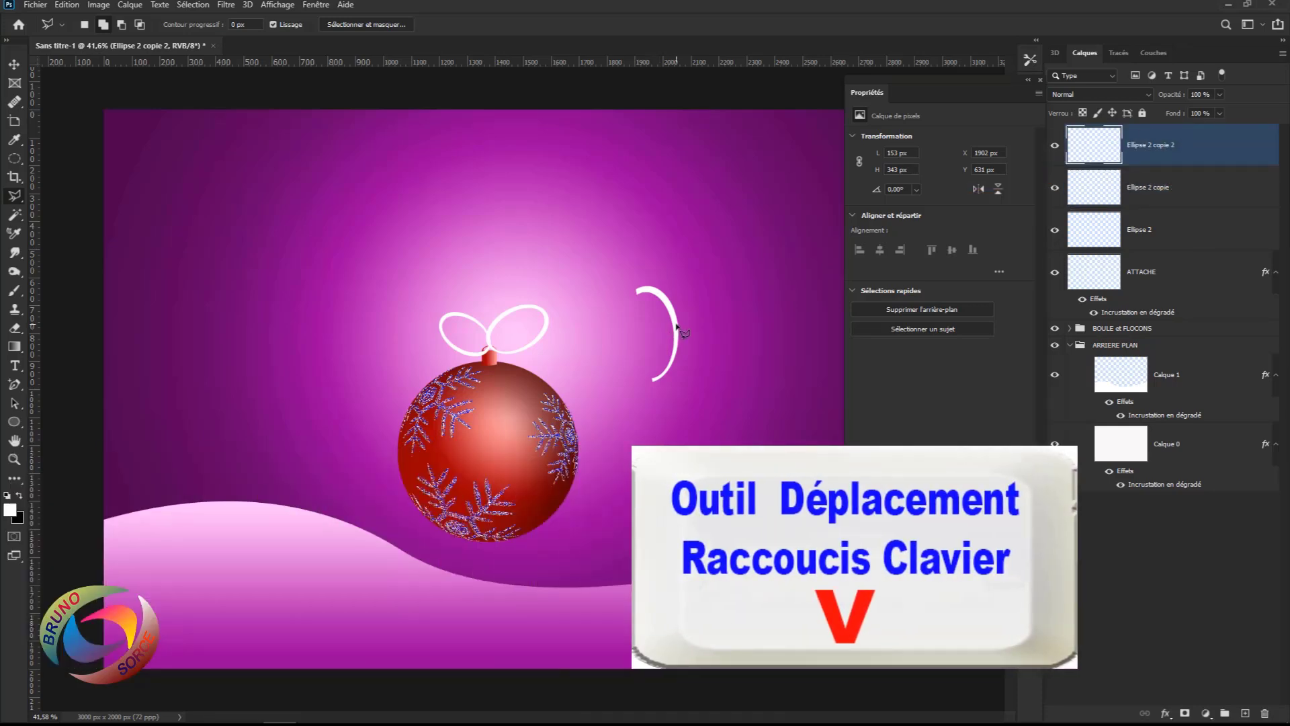
key("v")
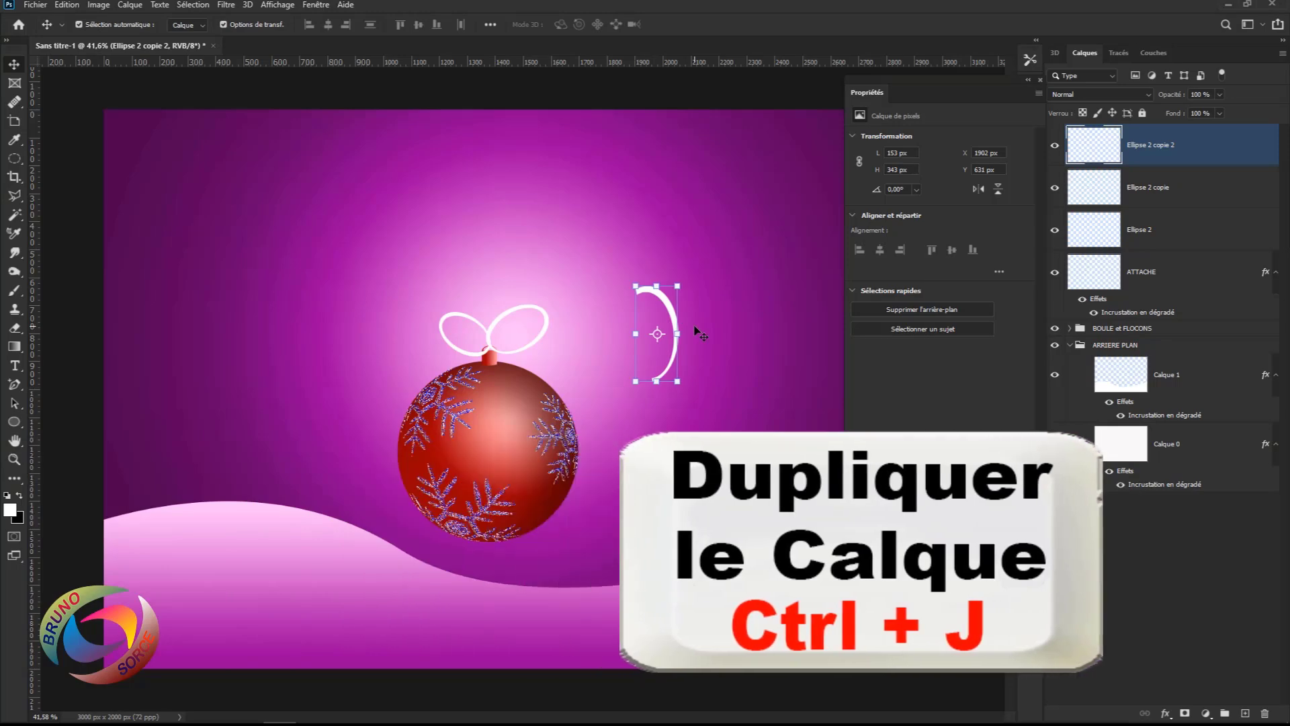
key("ctrl+j")
- Rotate the Ellipse 2 copie 3 arc about 77°, scale it to about 85 % and place it as the bow's left ribbon tail
left_click_drag(663, 301, 534, 312)
scroll(488, 340, "up", 2)
scroll(481, 336, "up", 2)
left_click_drag(512, 391, 497, 377)
left_click_drag(497, 377, 498, 375)
left_click_drag(498, 375, 494, 368)
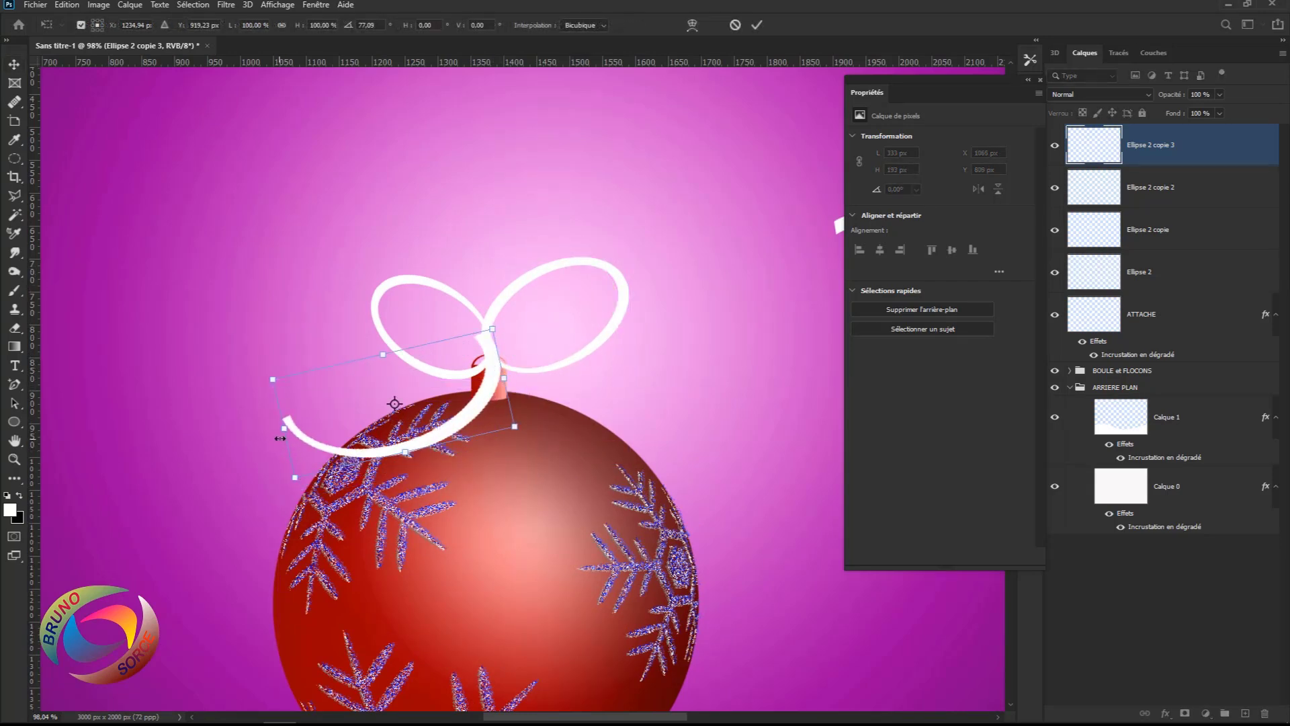
left_click_drag(272, 381, 288, 383)
left_click_drag(467, 401, 483, 397)
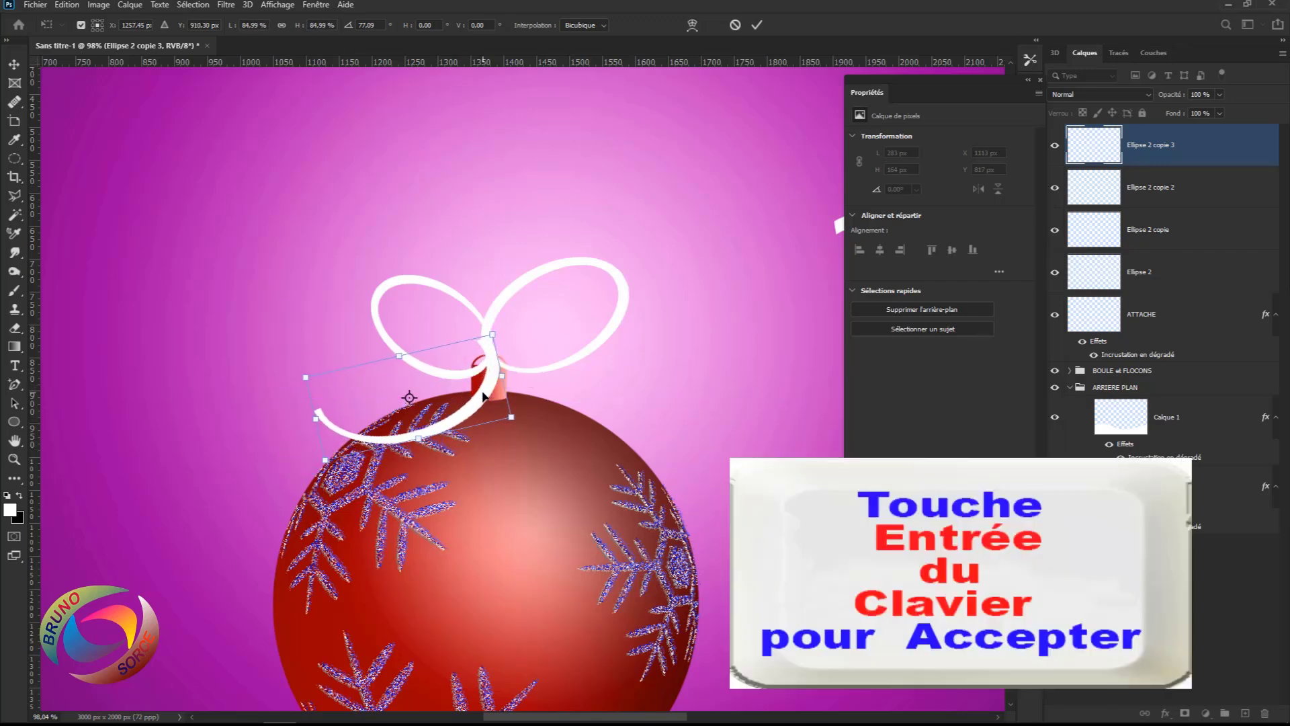
key("Return")
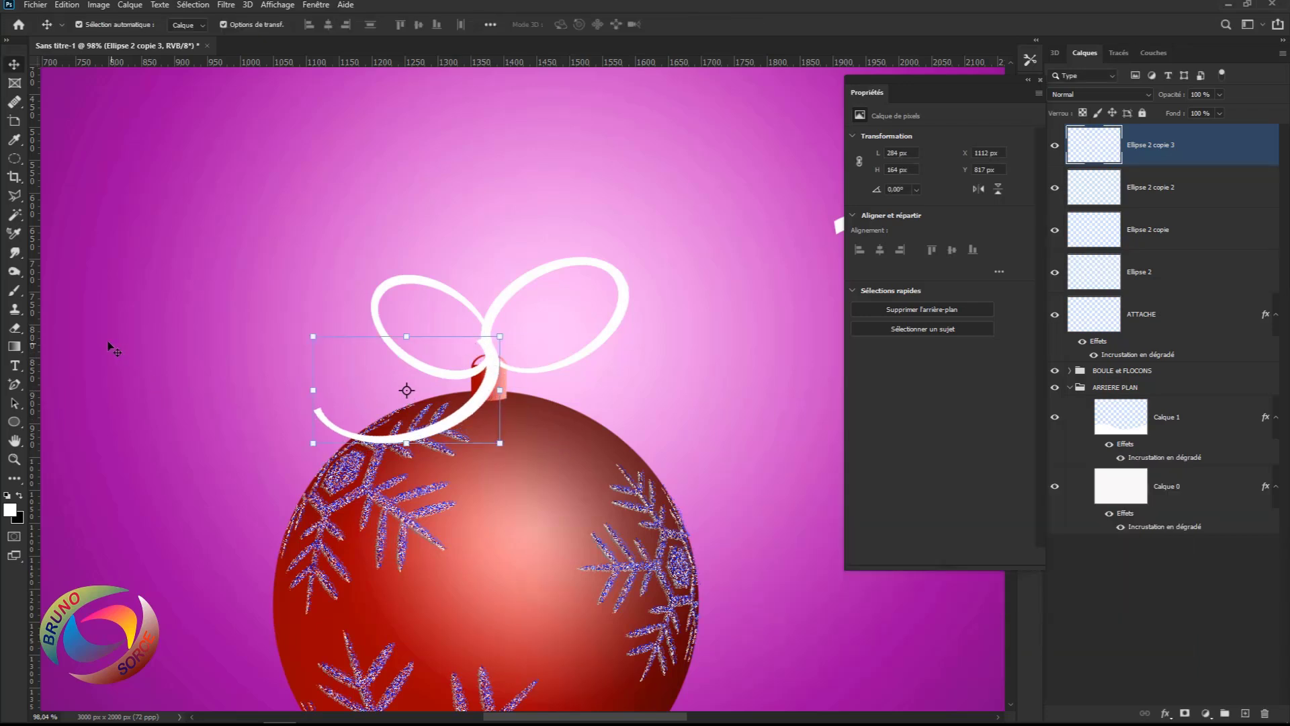
- Erase the protruding tip of the left ribbon tail at the knot with an 80 px, 100 % hard Eraser, and close the layer properties
left_click(14, 332)
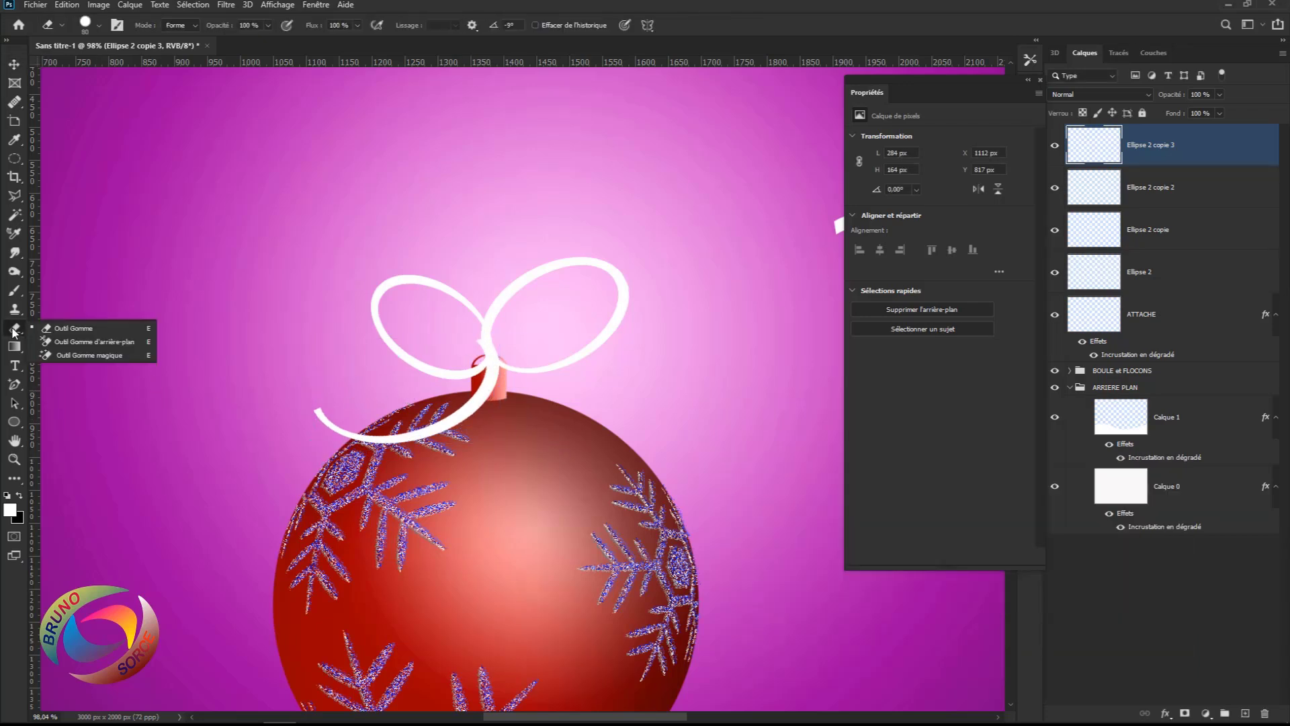
left_click(62, 327)
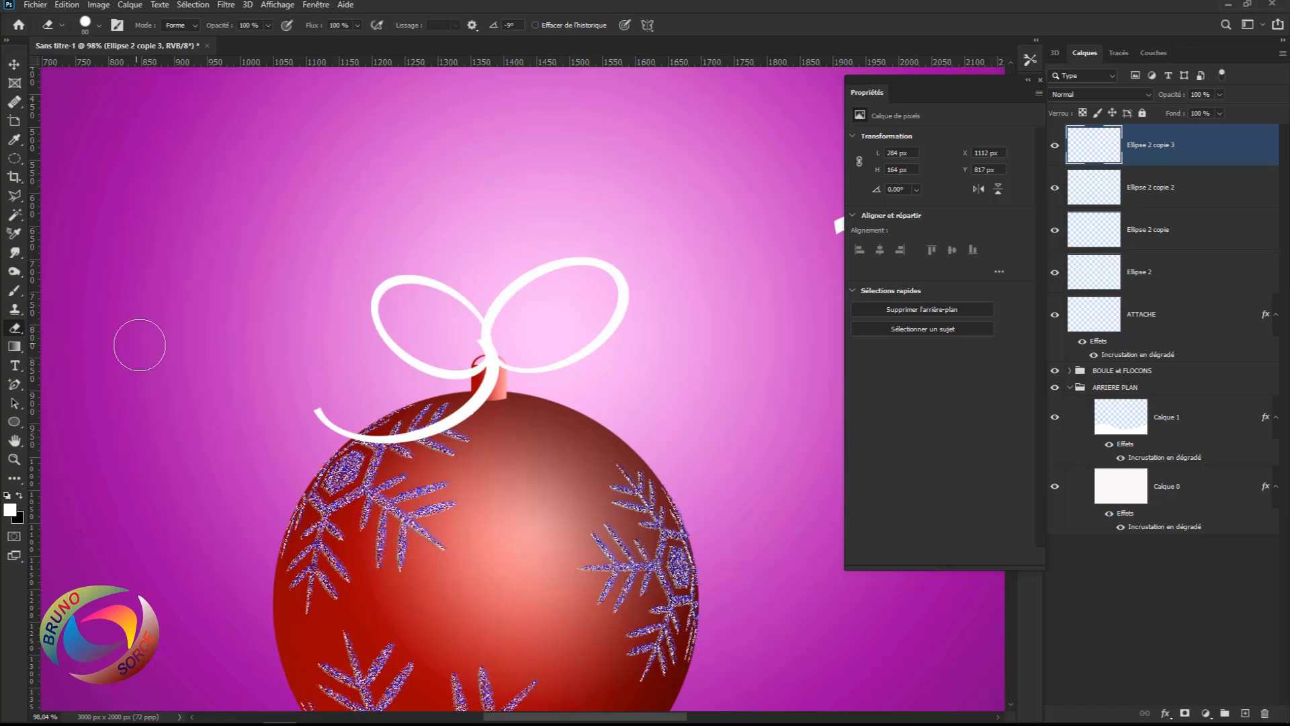
right_click(403, 347)
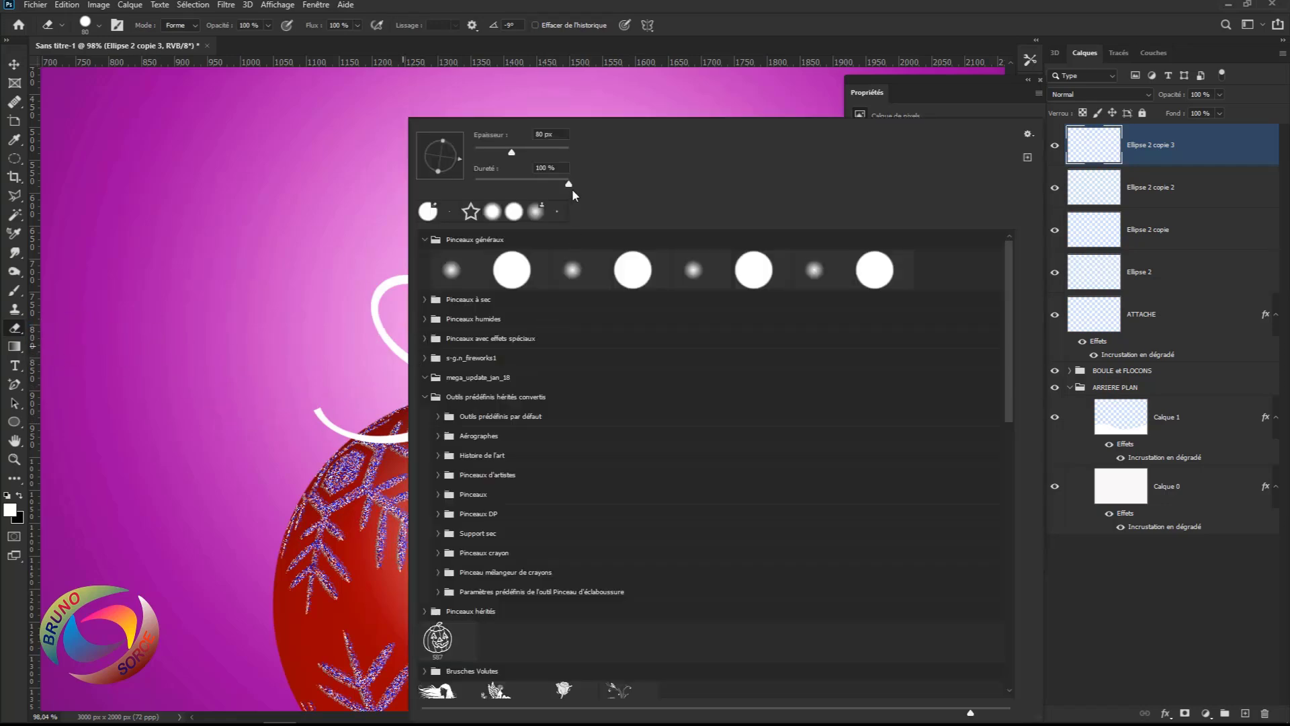
left_click(787, 24)
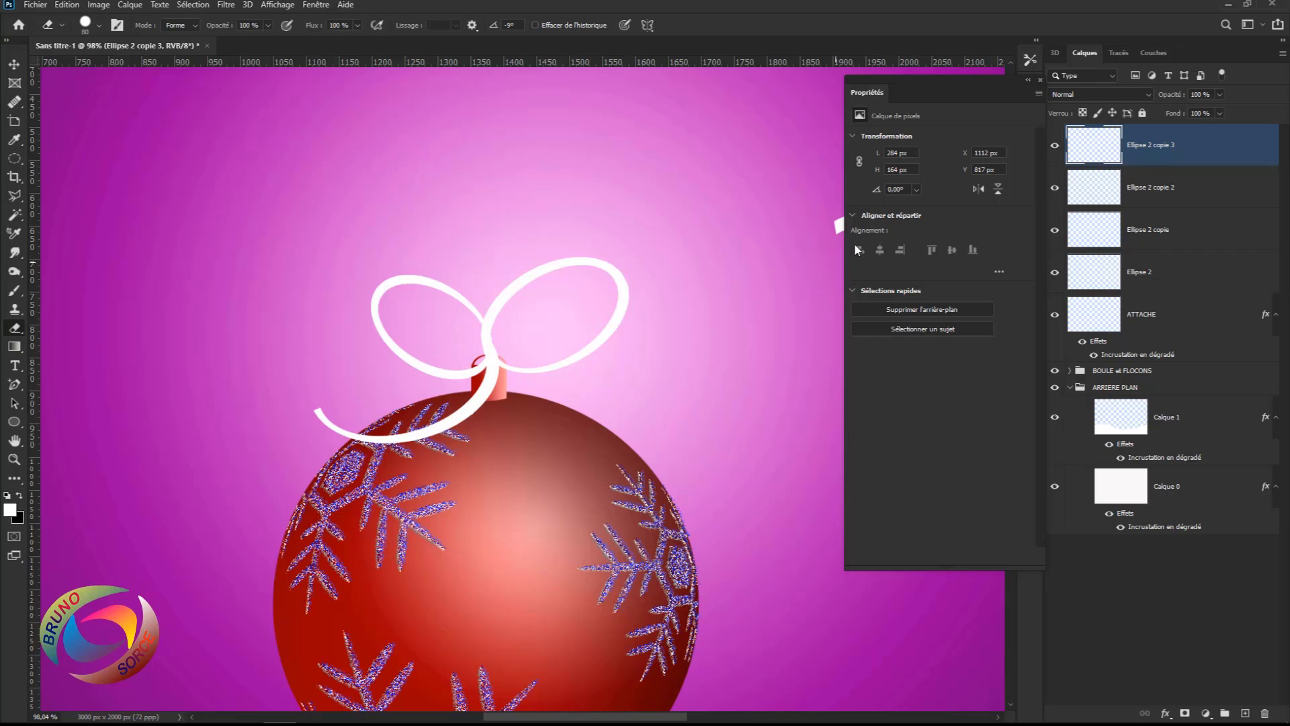
left_click(1040, 79)
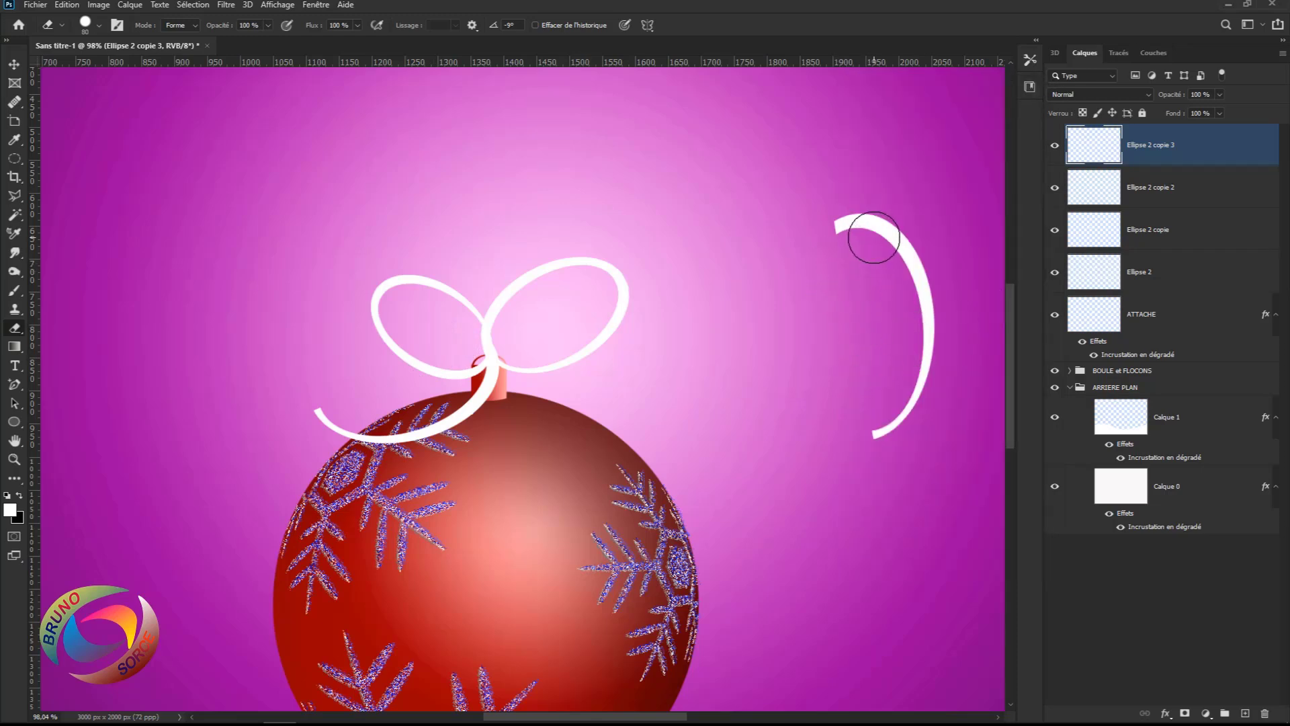
- Move the Ellipse 2 copie 2 arc beside the bow's right loop and flip it both vertically and horizontally
key("v")
left_click_drag(855, 228, 652, 288)
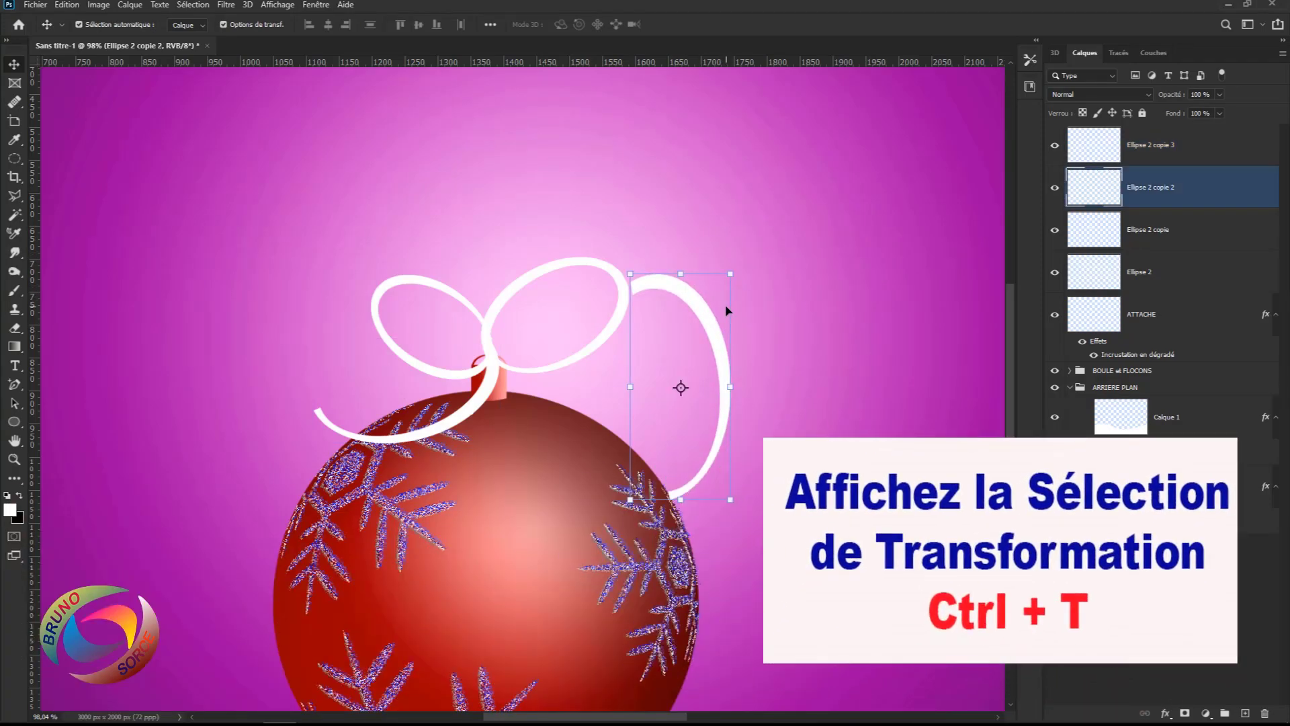
key("ctrl")
key("ctrl+t")
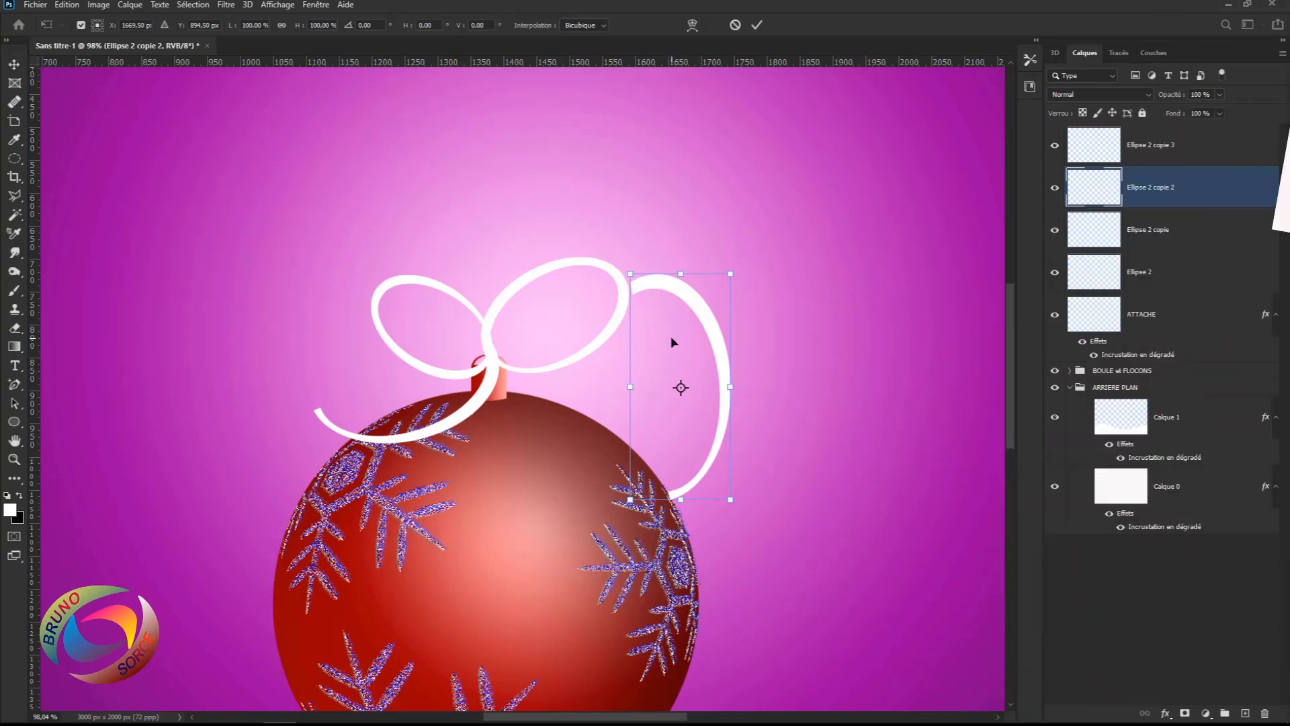
right_click(669, 332)
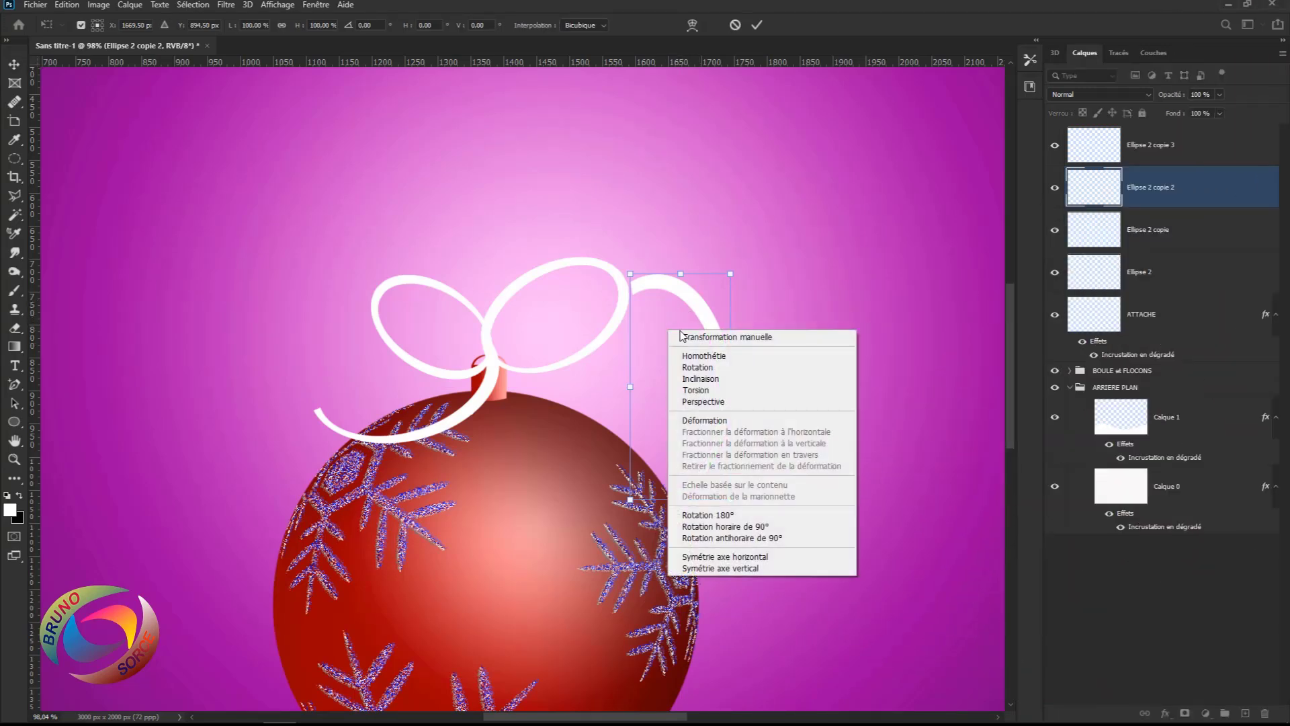
left_click(713, 567)
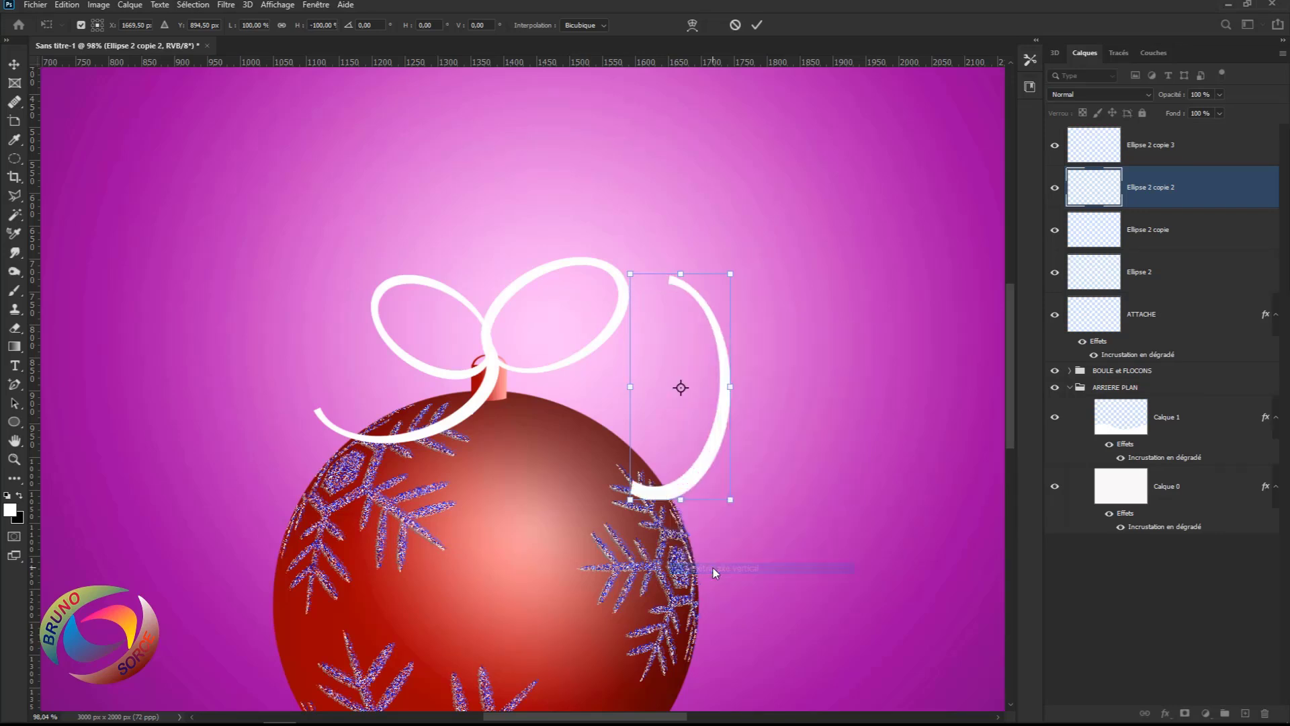
right_click(675, 417)
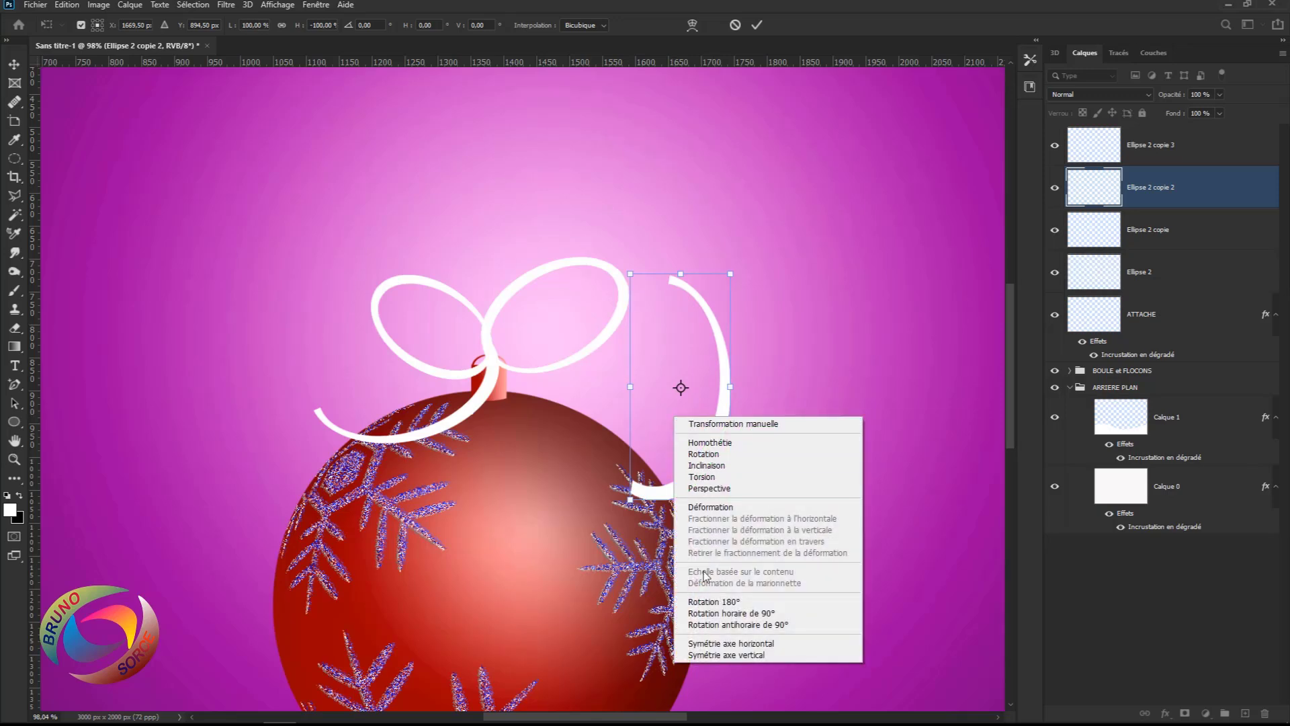
left_click(703, 644)
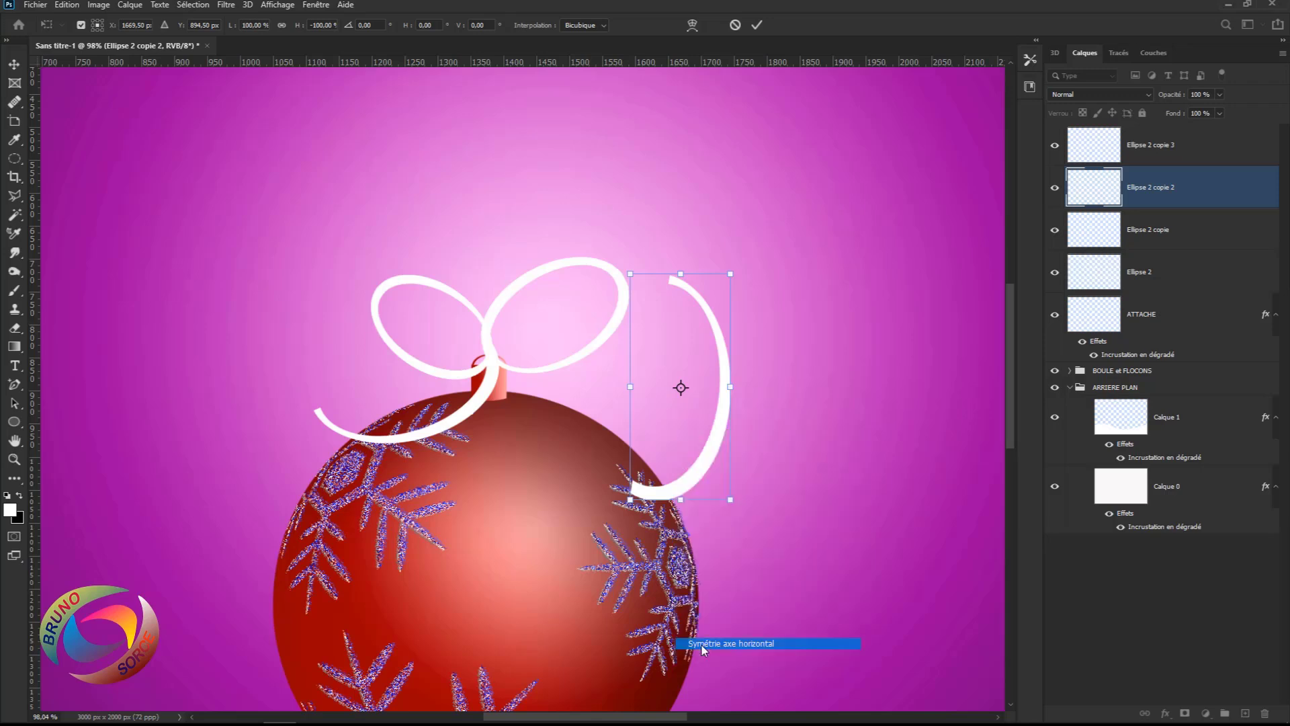
- Rotate the Ellipse 2 copie 2 arc to about 145°, scale it to about 64 % and place it as the bow's right ribbon tail
left_click_drag(747, 262, 803, 419)
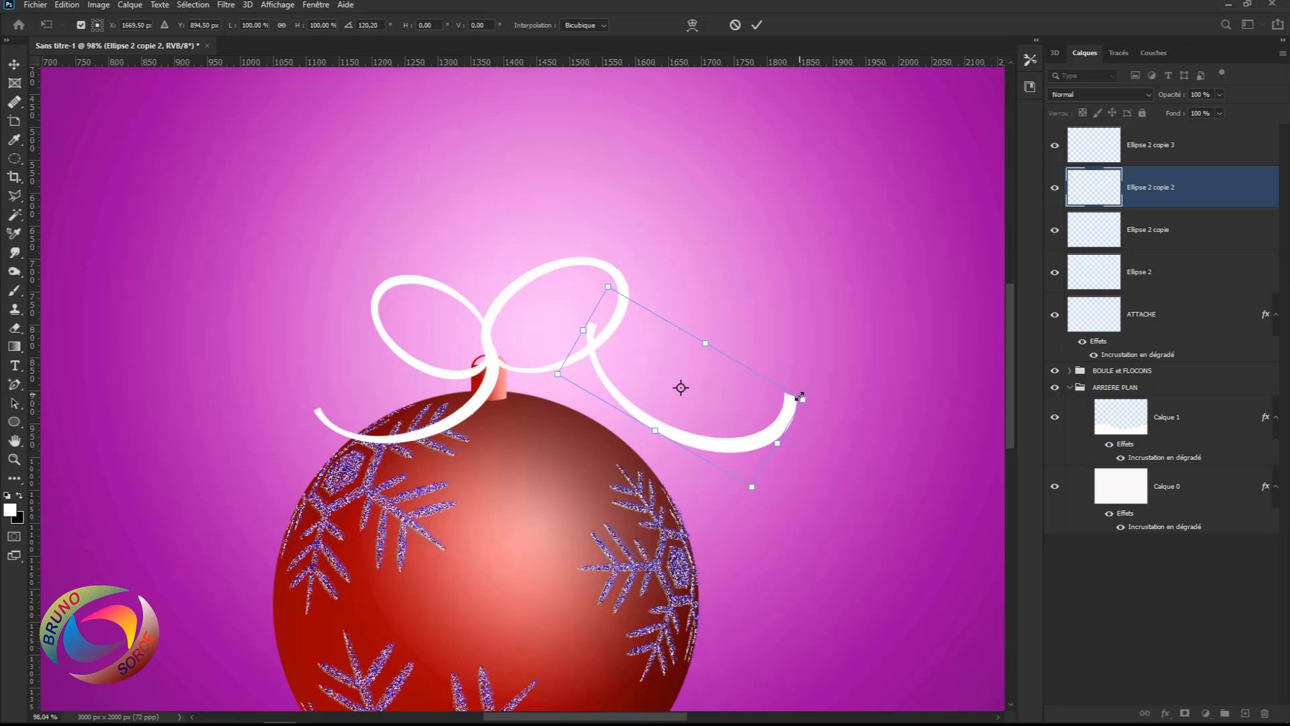
left_click_drag(804, 401, 562, 463)
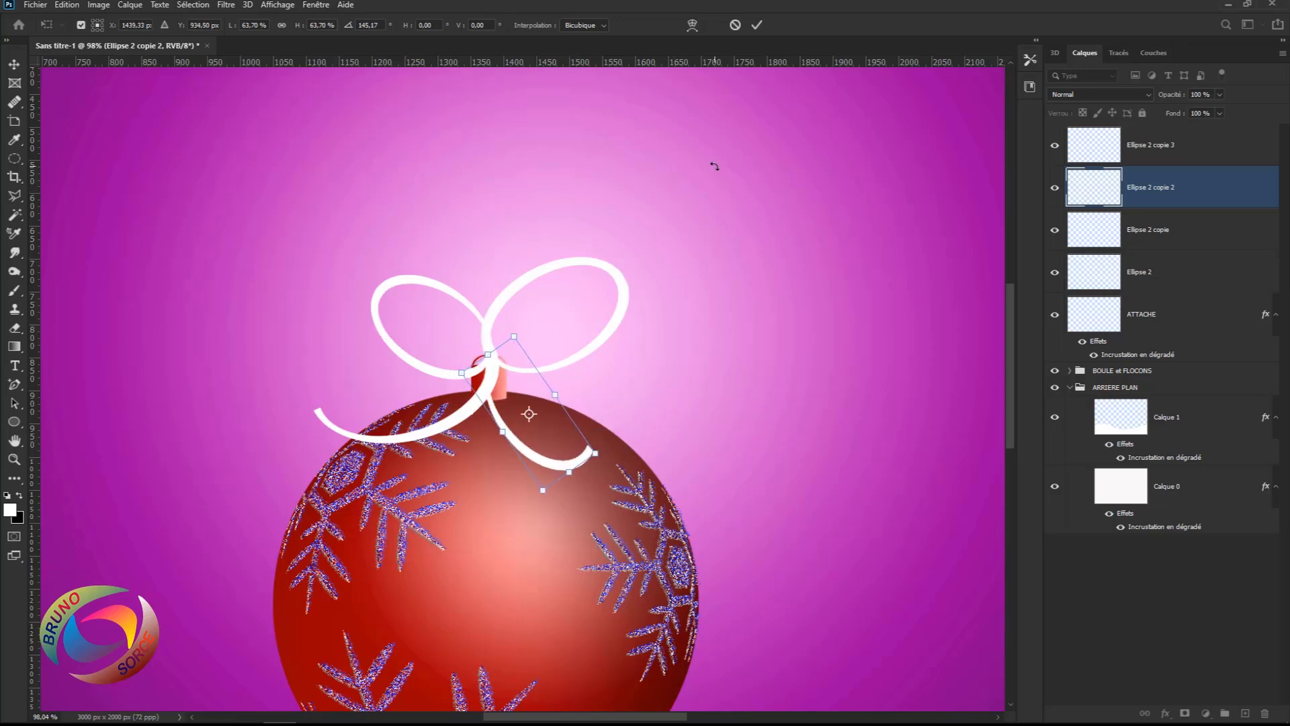
key("Return")
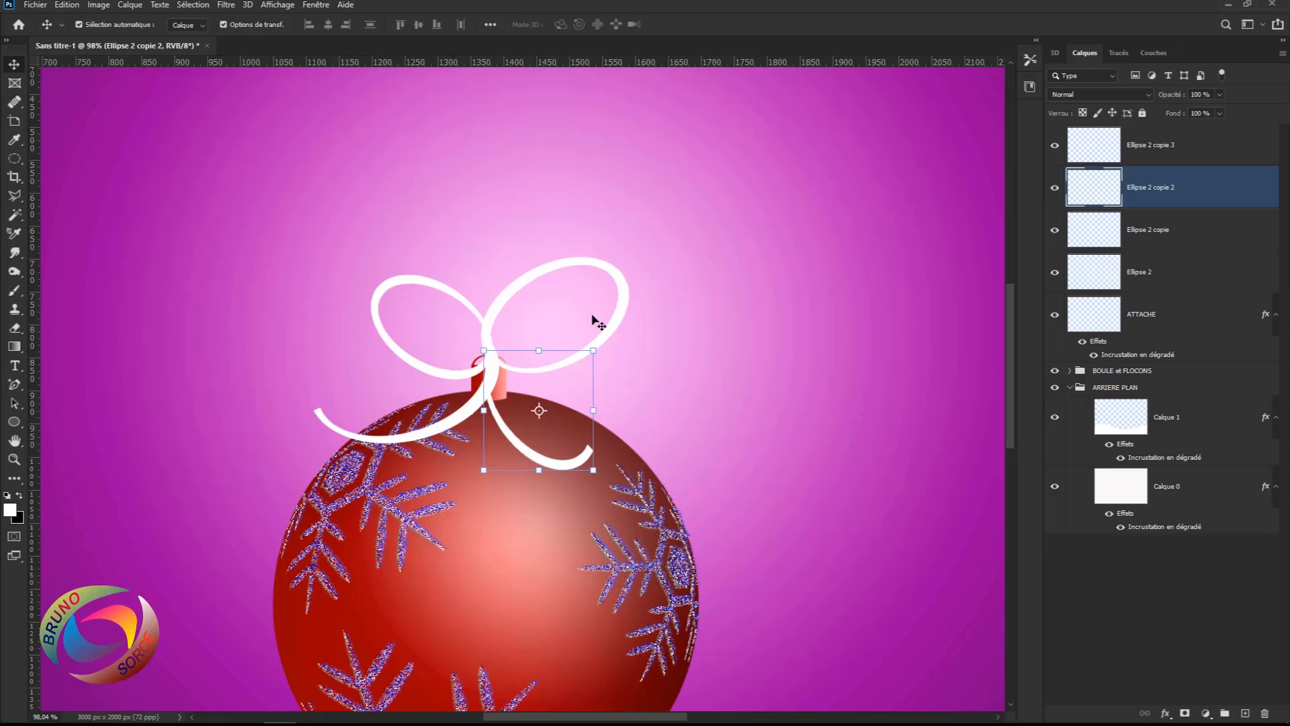
- Shift the right ribbon tail slightly to the right so that its upper end lines up with the bow's knot
scroll(534, 365, "down", 1)
left_click(689, 393)
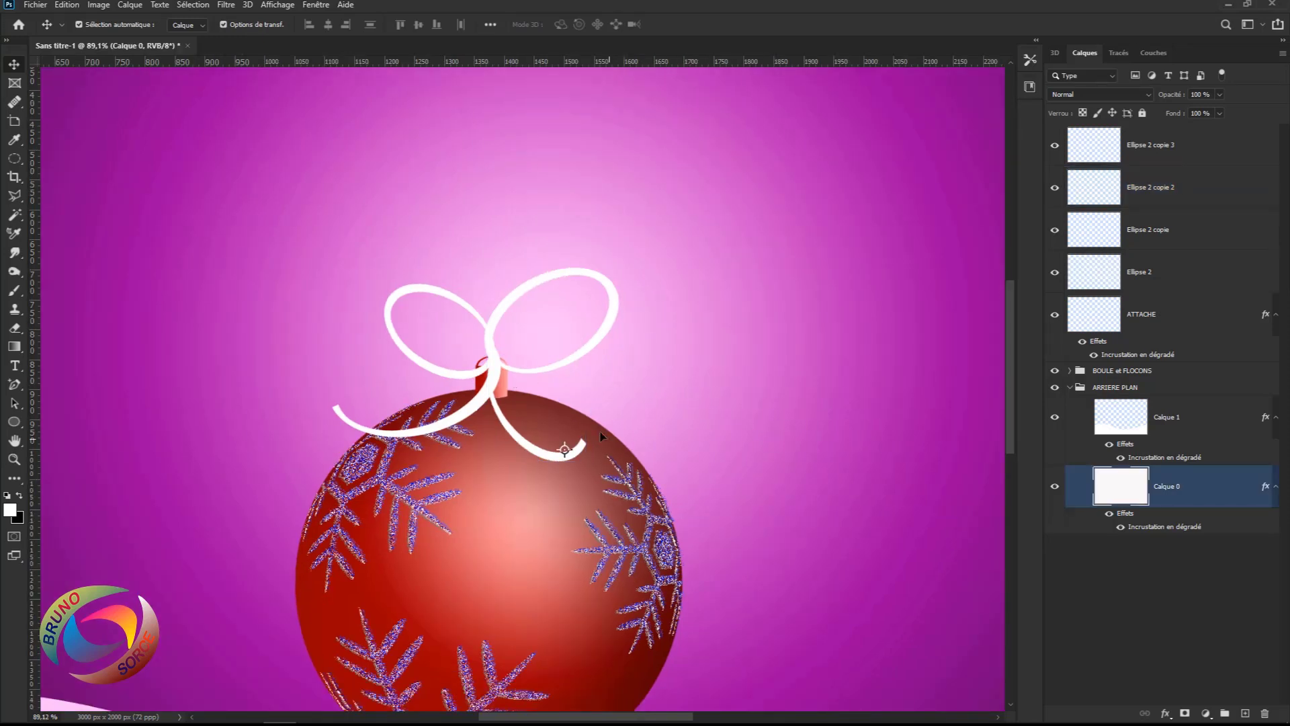
left_click_drag(508, 435, 520, 436)
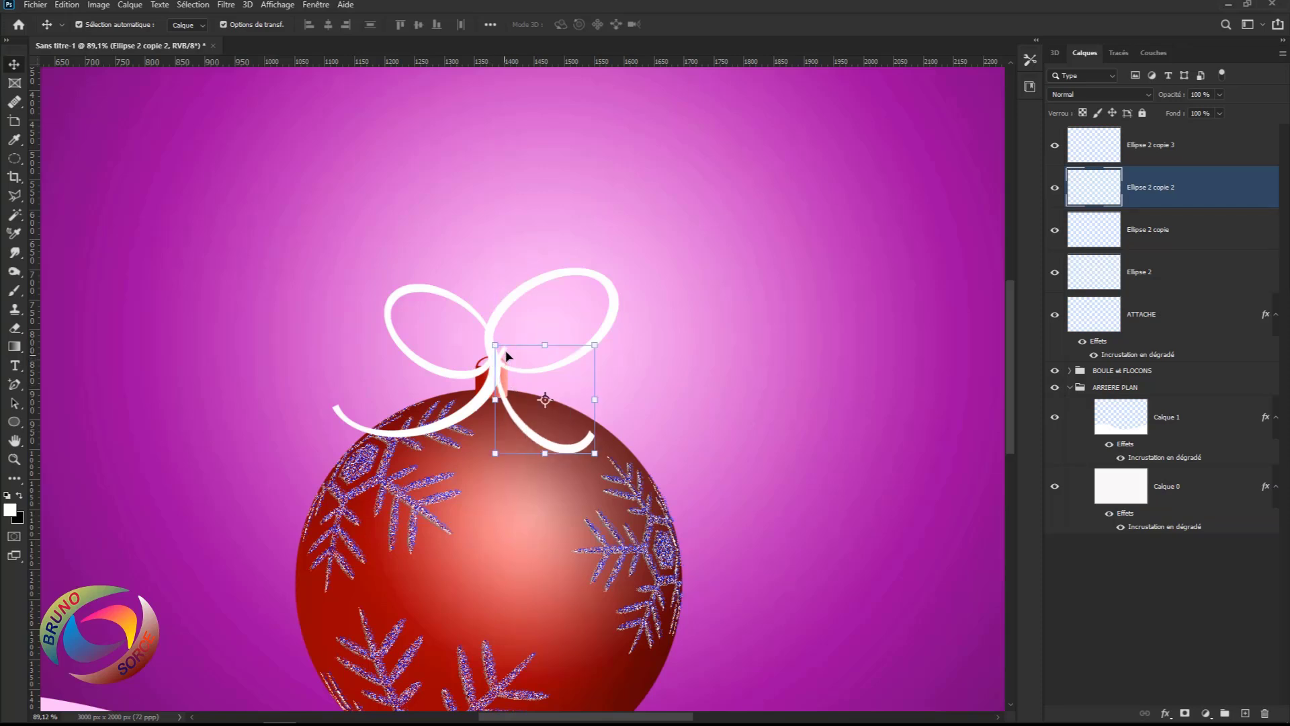
left_click(674, 288)
- Draw a narrow white rectangle about 25 × 914 px from the canvas's top edge to the ball, above Ellipse 2 copie 3
key("ctrl+0")
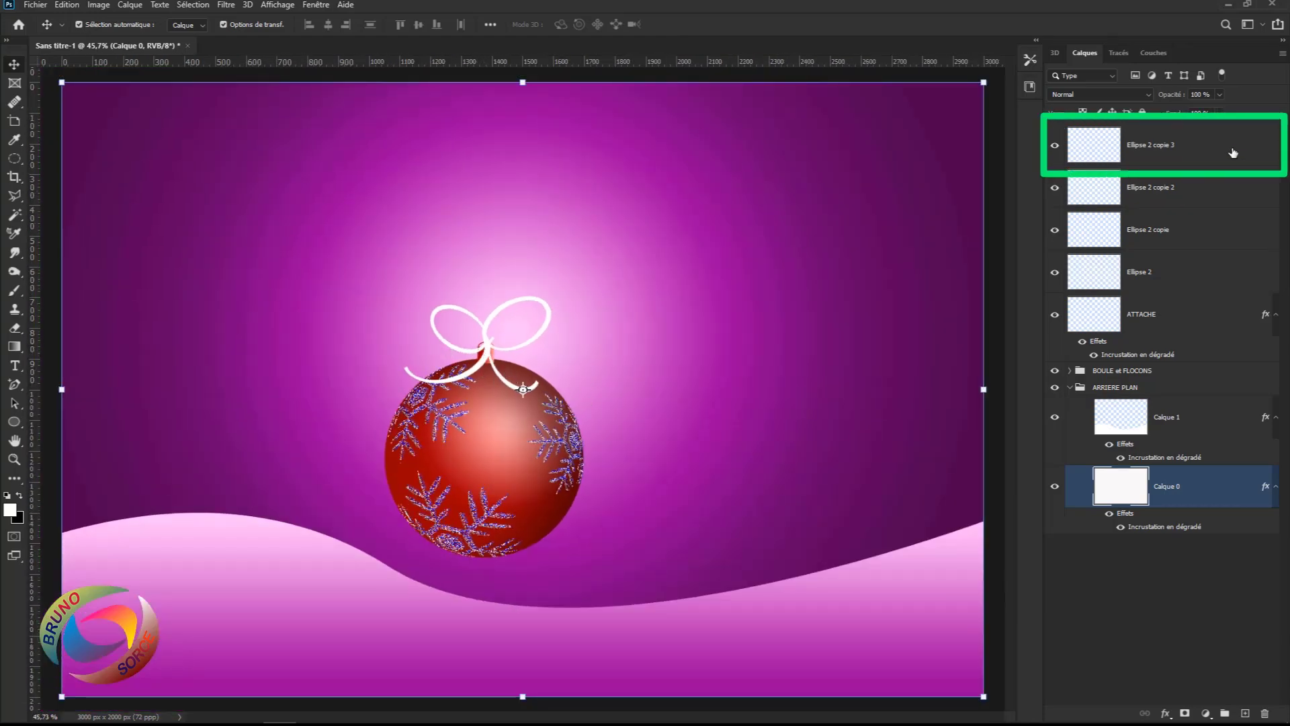
left_click(1232, 152)
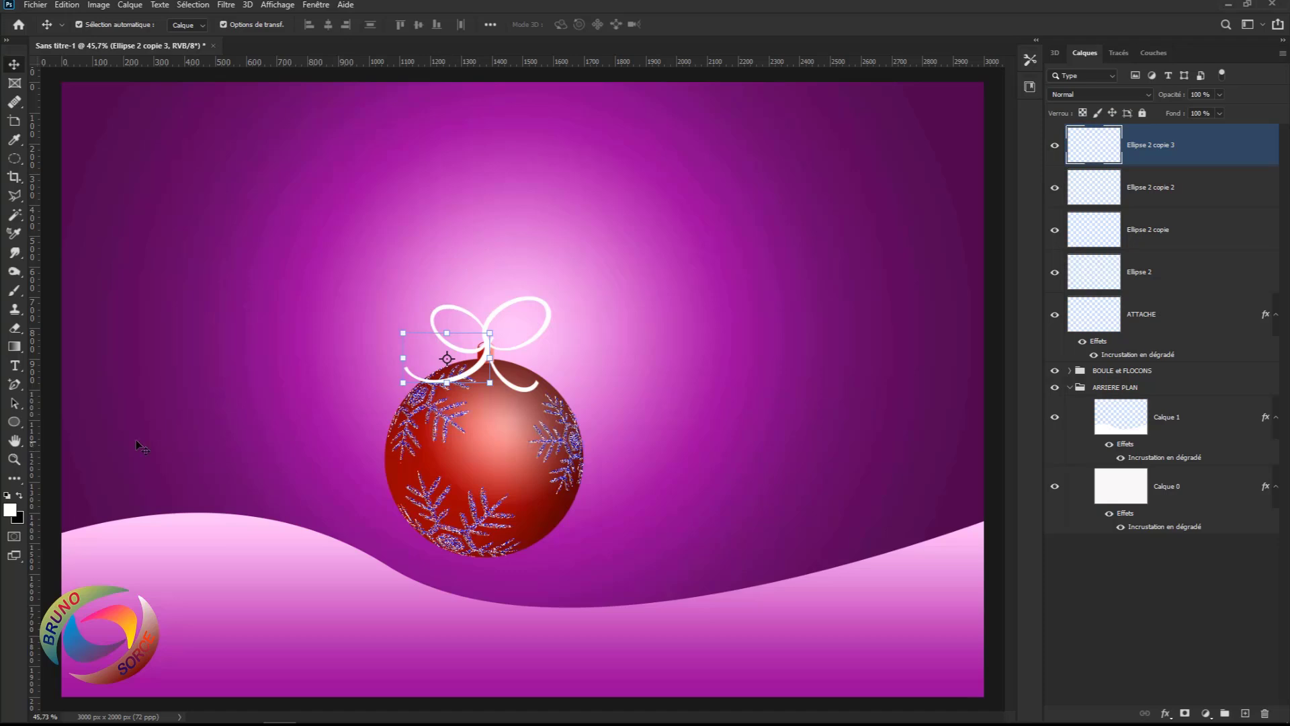
left_click(14, 421)
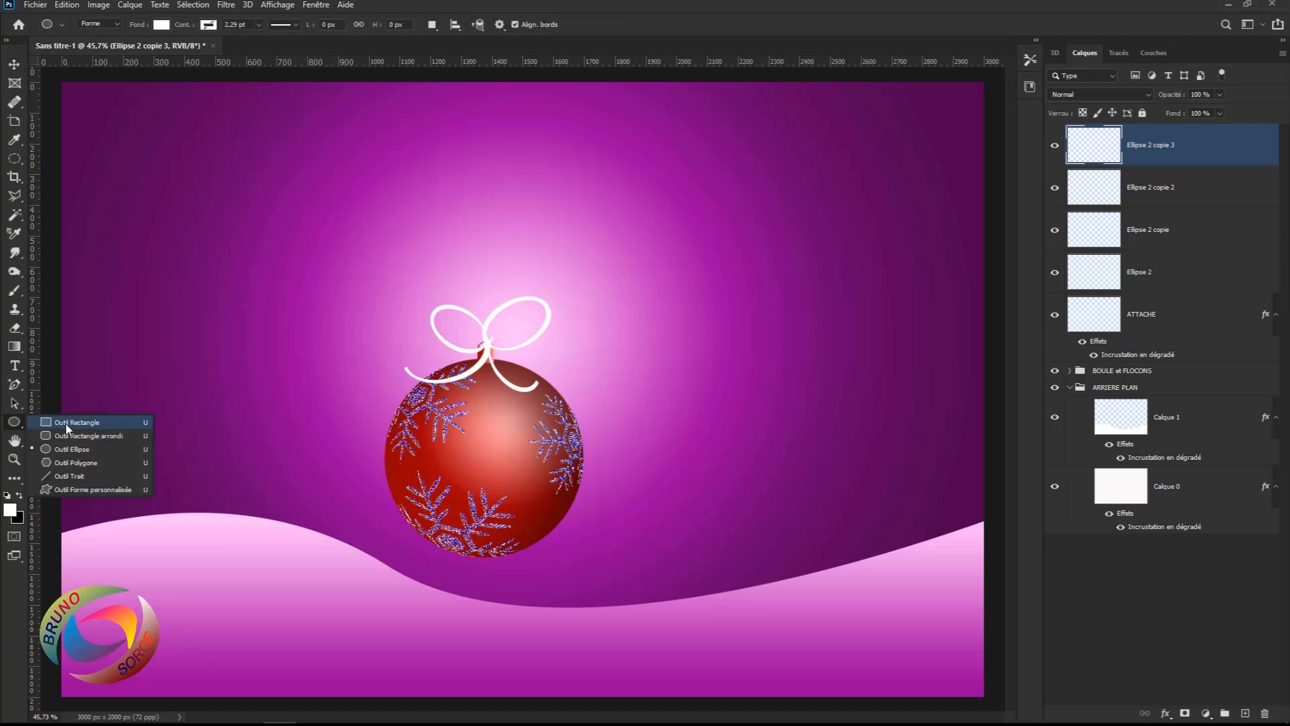
left_click(68, 424)
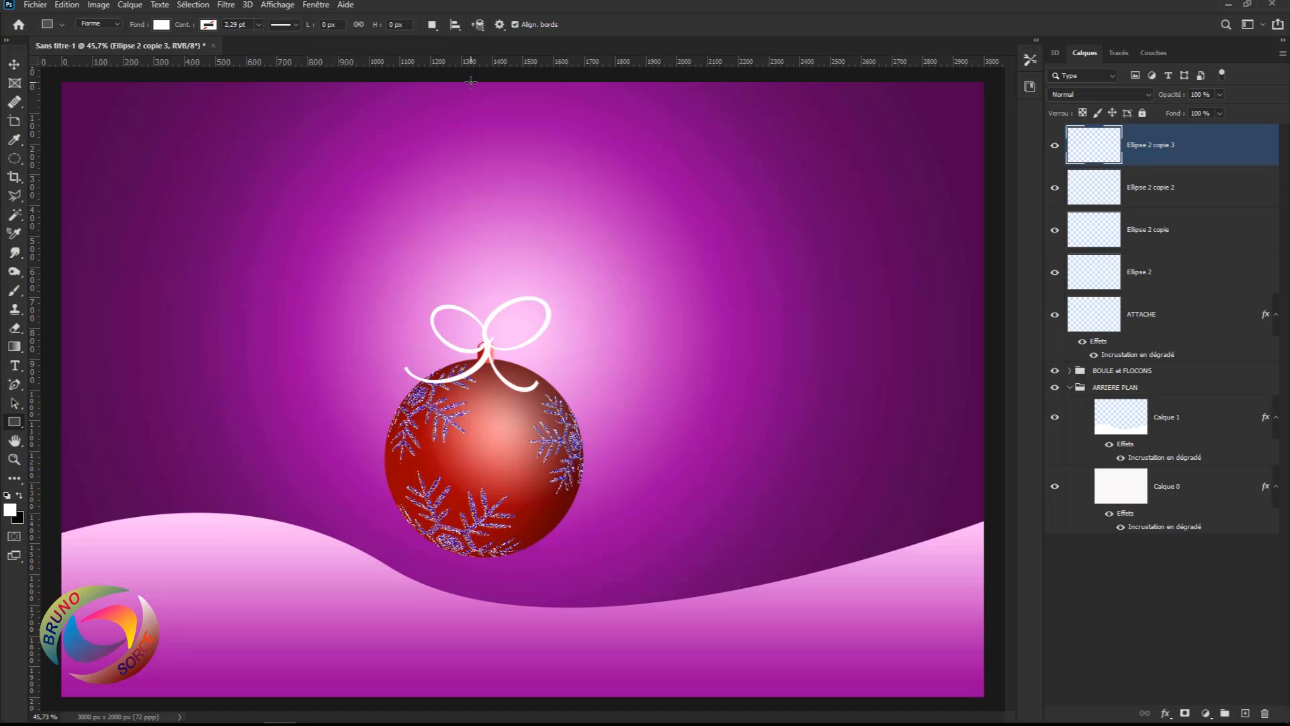
left_click_drag(471, 82, 477, 364)
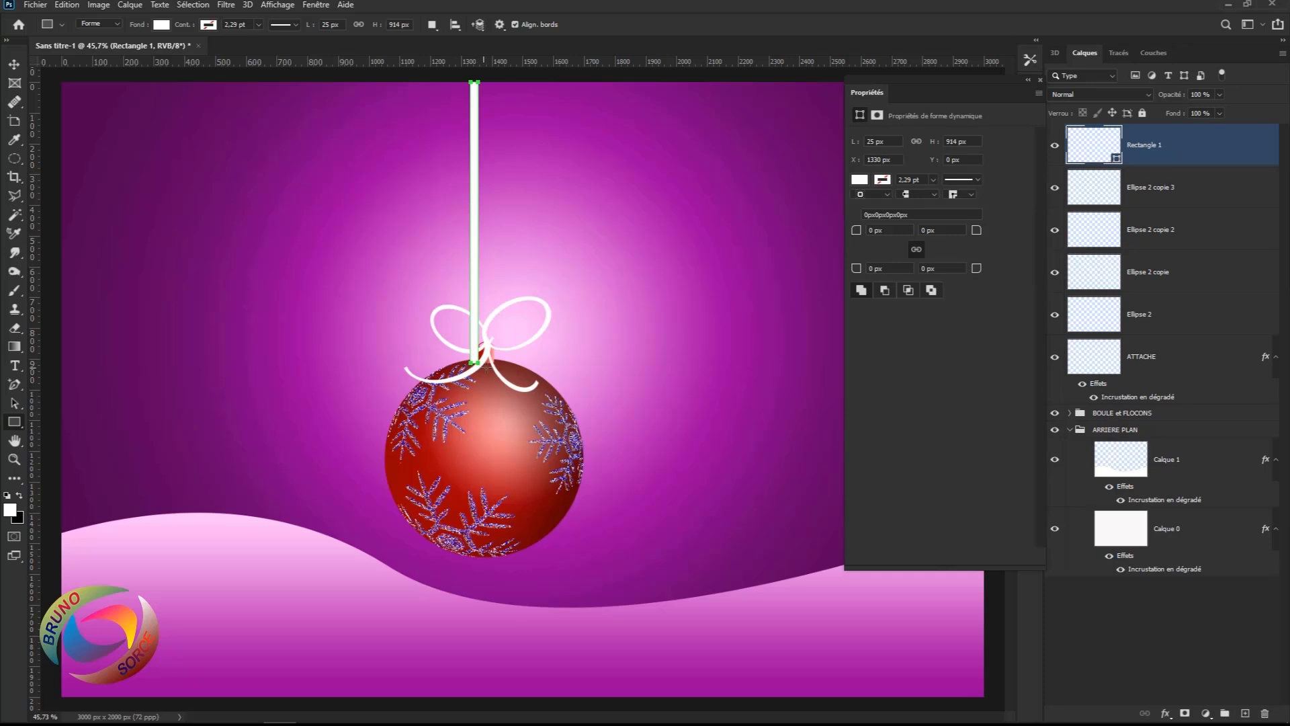
left_click(1038, 80)
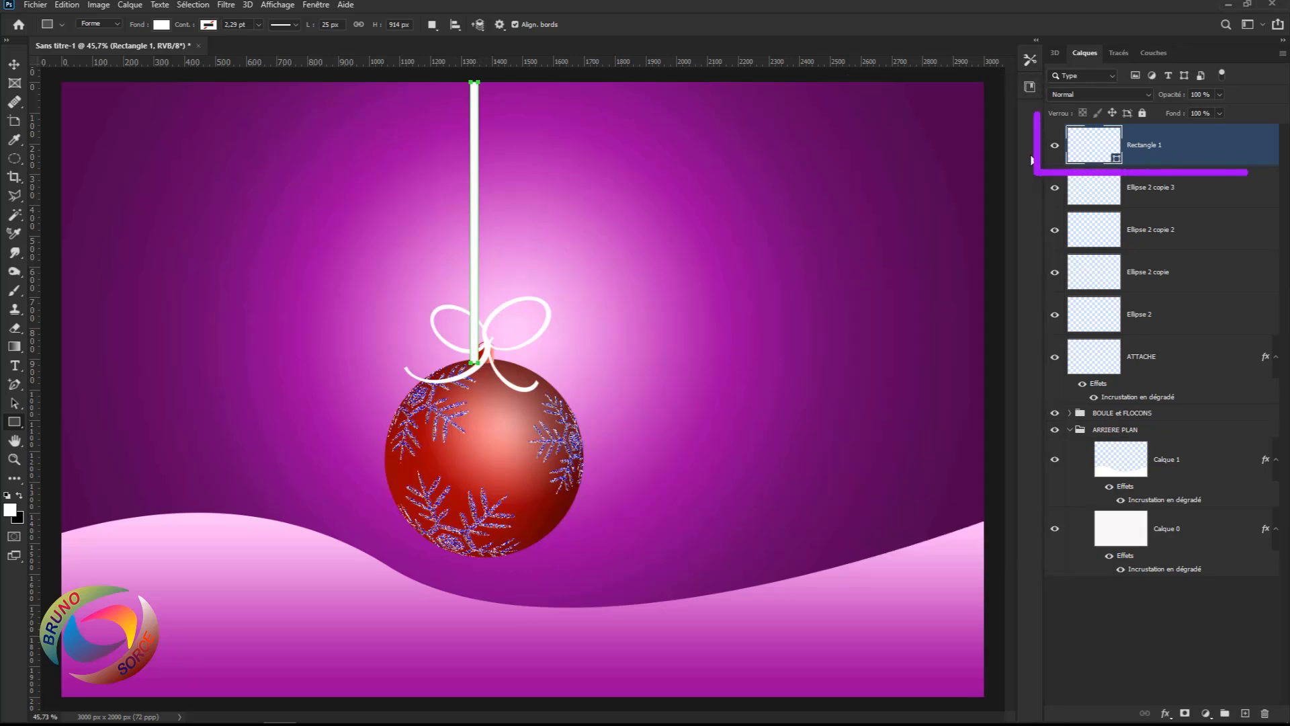
- Rasterize the Rectangle 1 layer and move the vertical ribbon strip right and up so that it ends at the bow's knot
right_click(1192, 150)
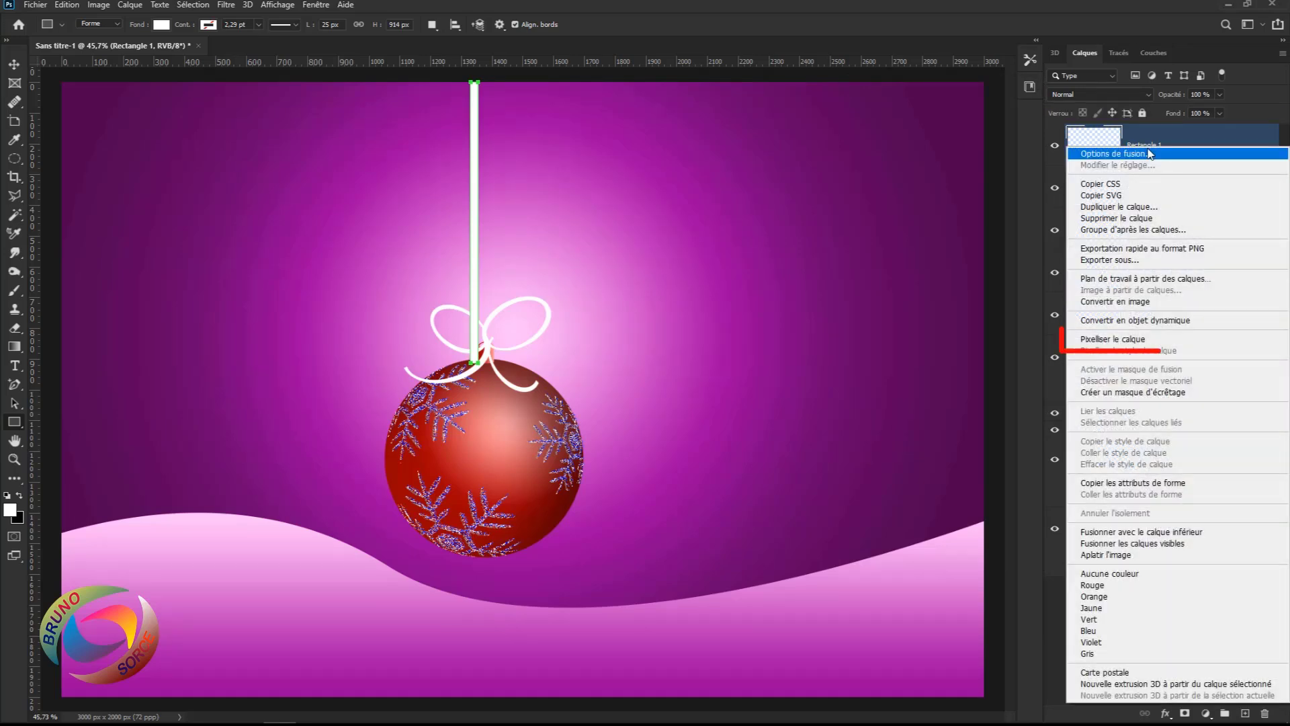
left_click(1098, 340)
left_click(1143, 356)
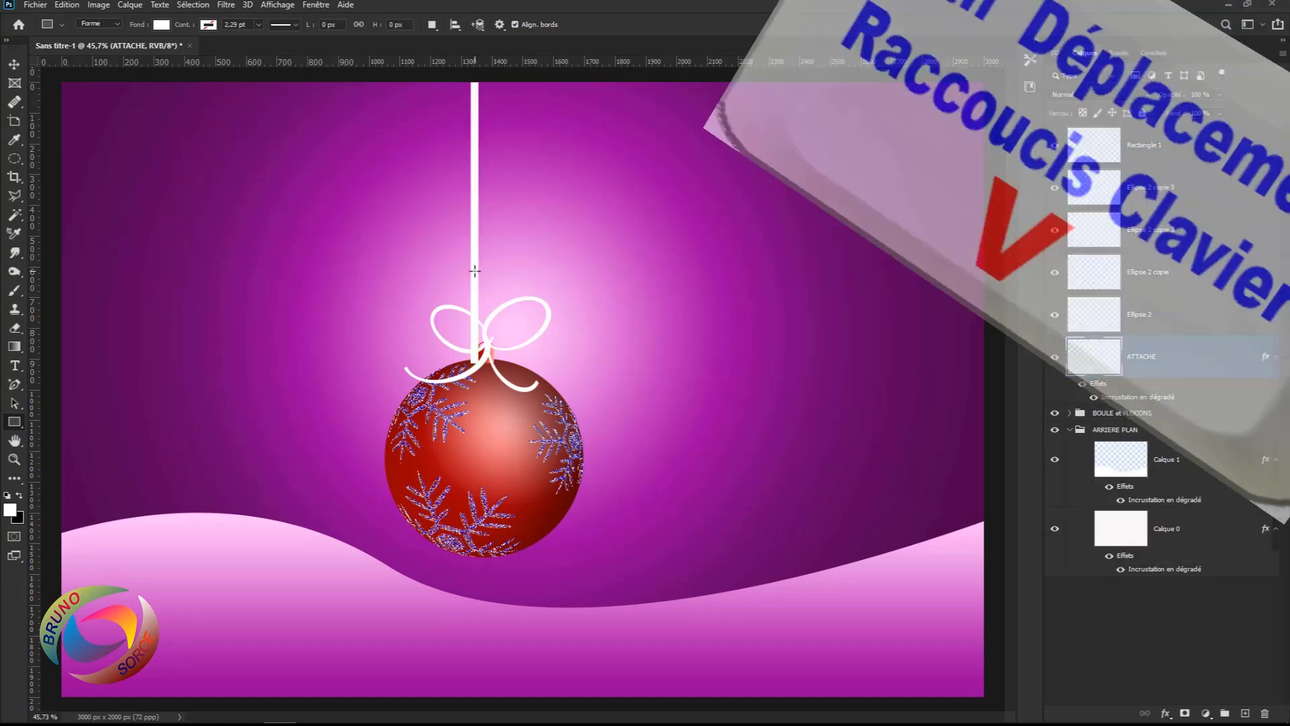
key("v")
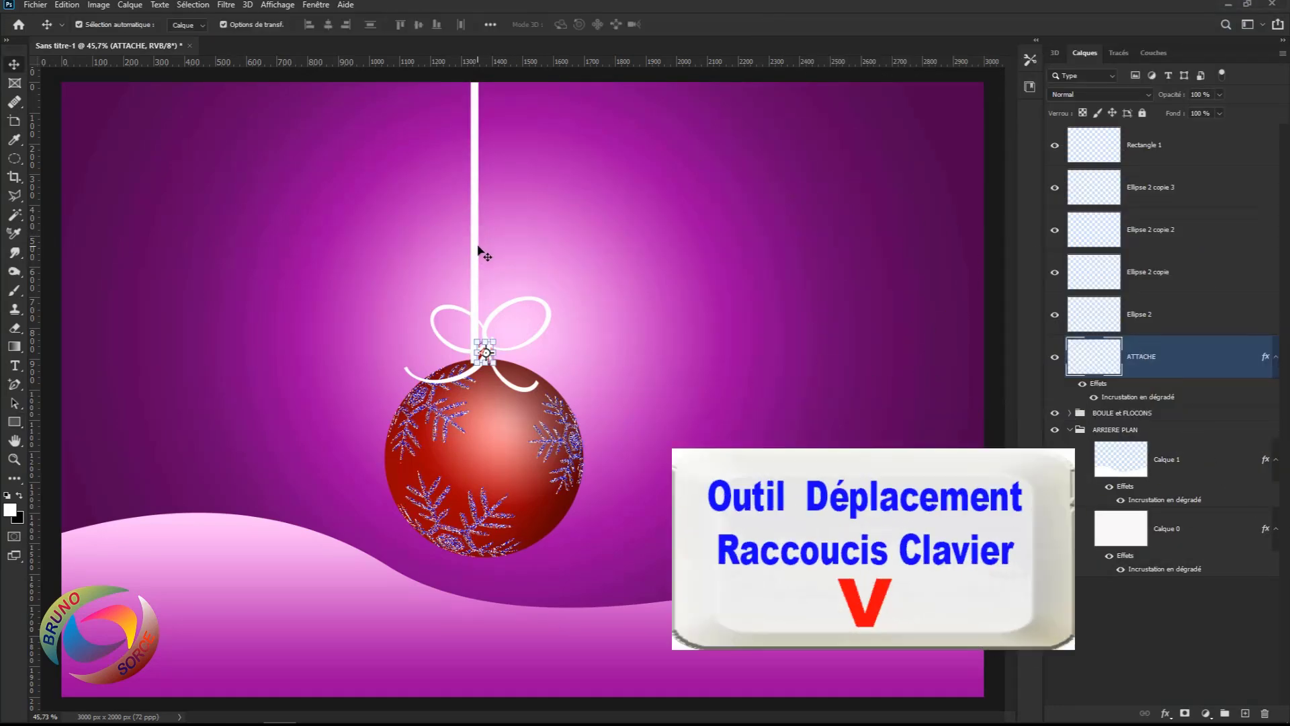
left_click(476, 250)
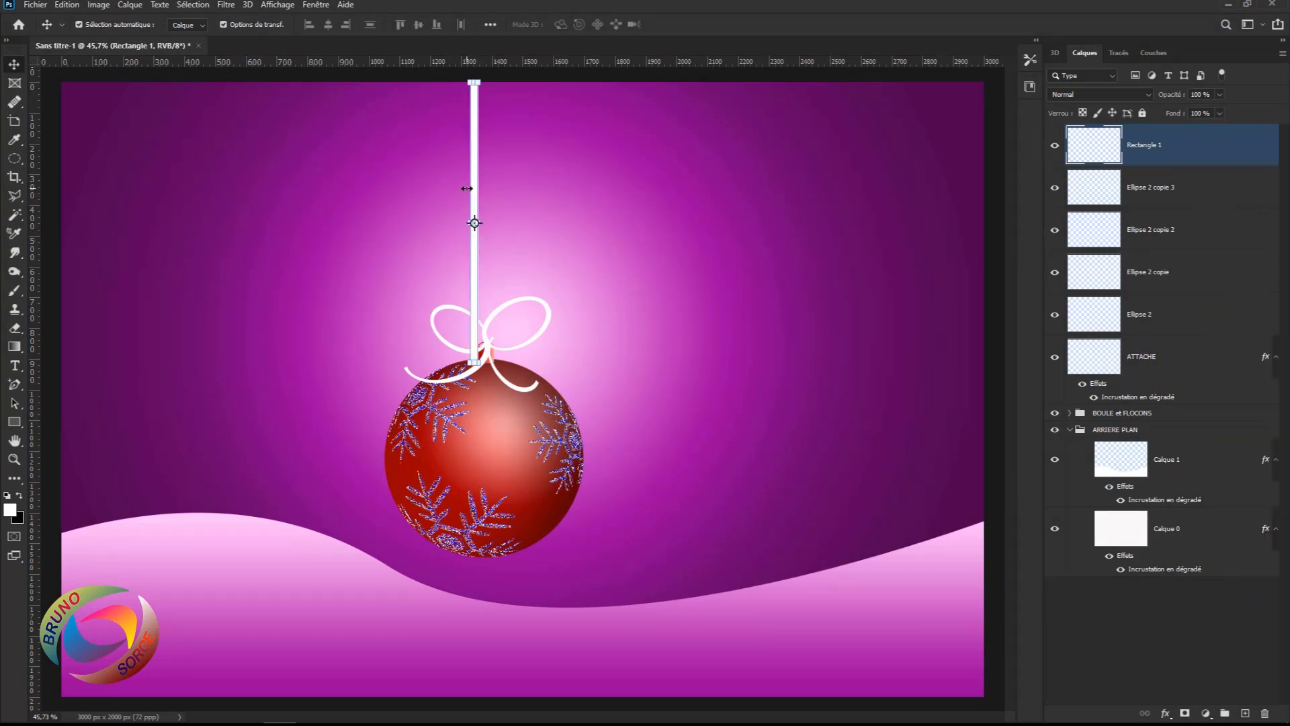
left_click_drag(473, 184, 489, 171)
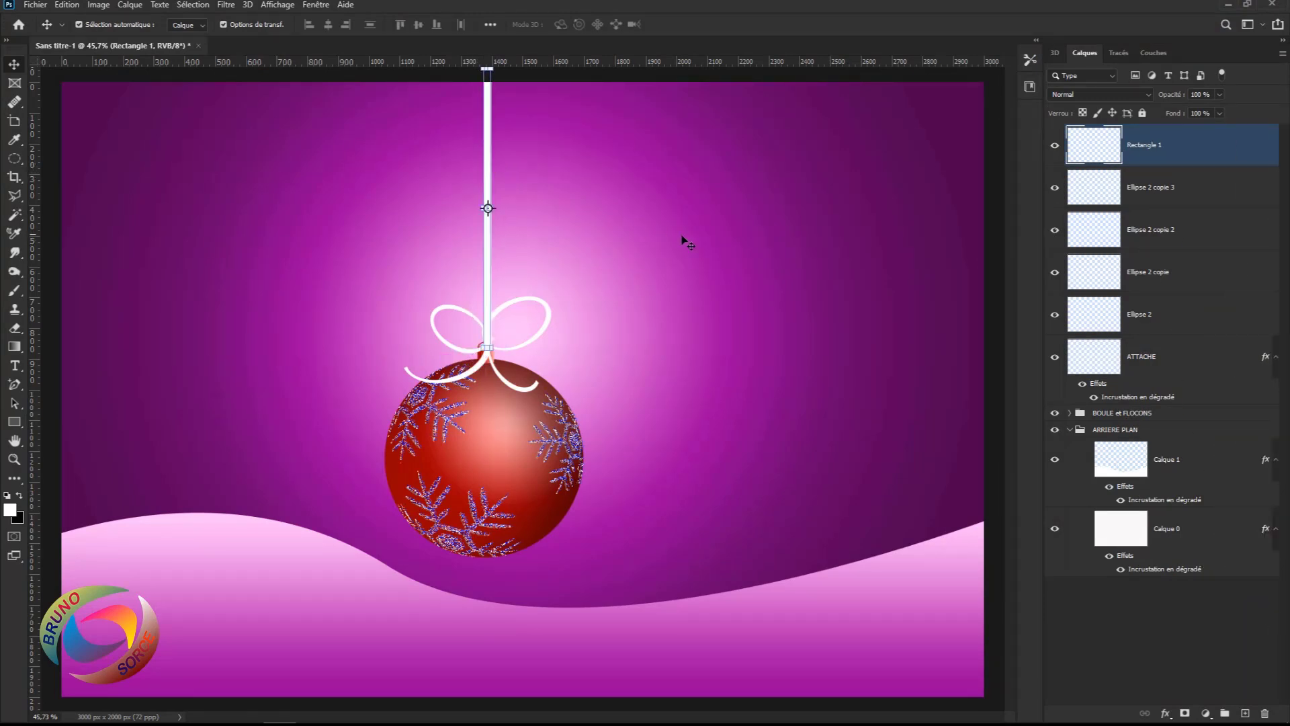
key("ctrl+minus")
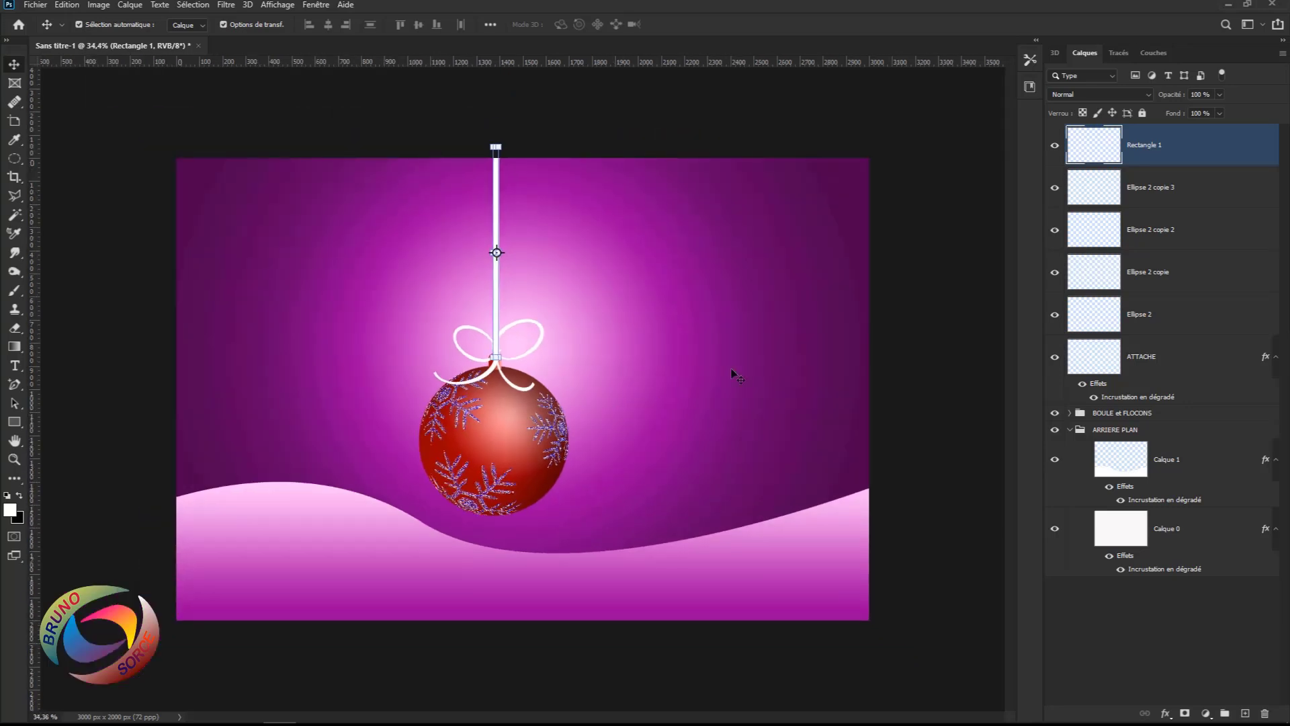
left_click(941, 299)
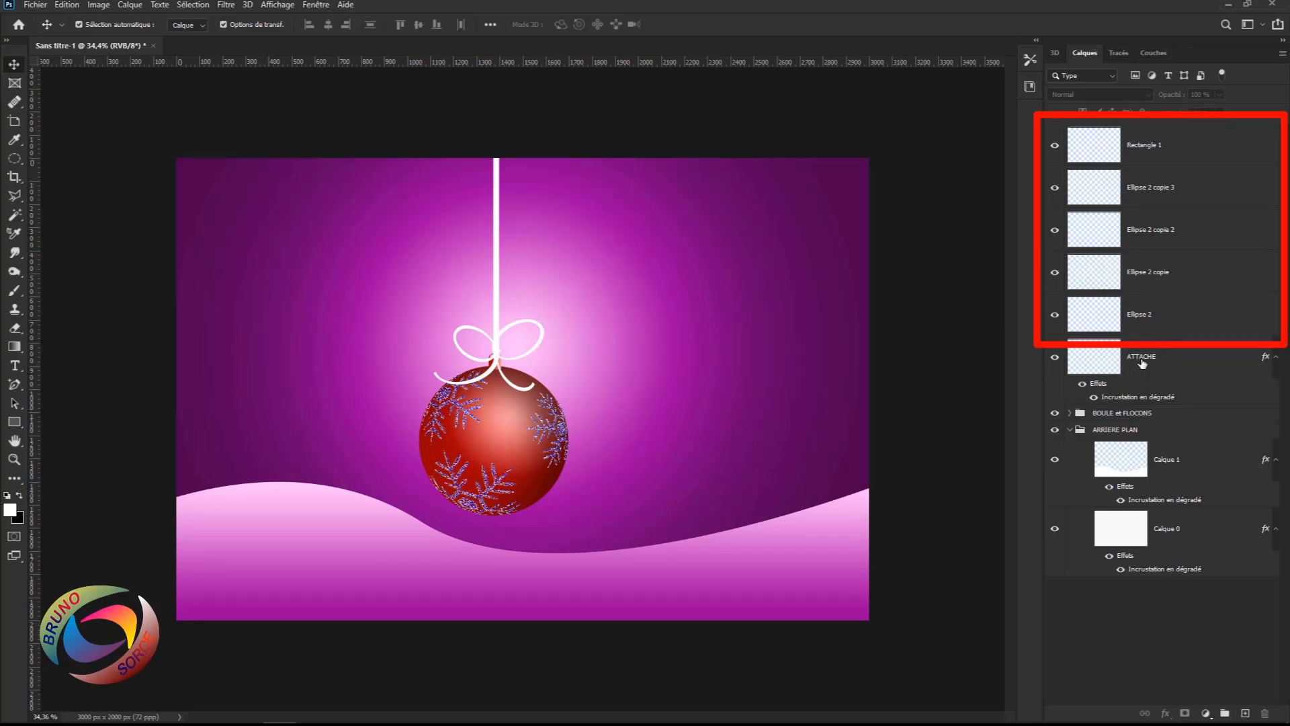
- Merge the five ribbon layers from Ellipse 2 up to Rectangle 1 and check the merged layer by toggling its visibility
left_click(1172, 322)
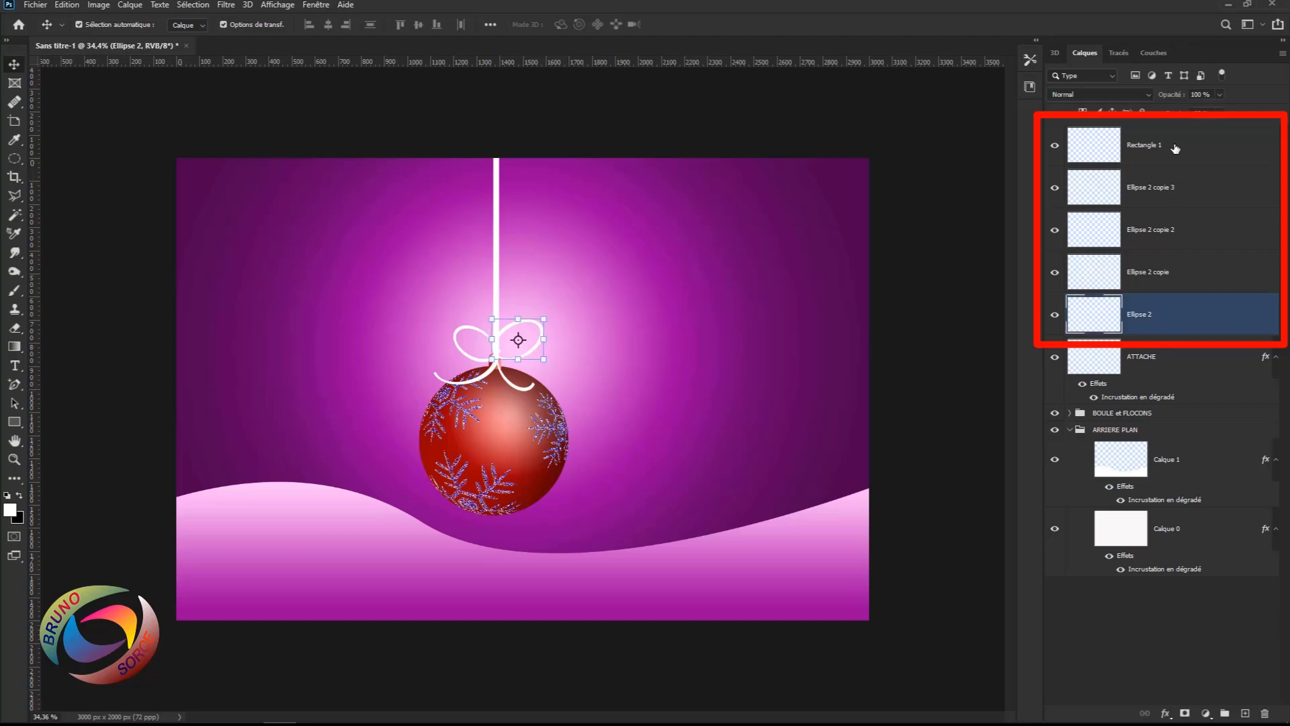
left_click(1175, 148, "shift")
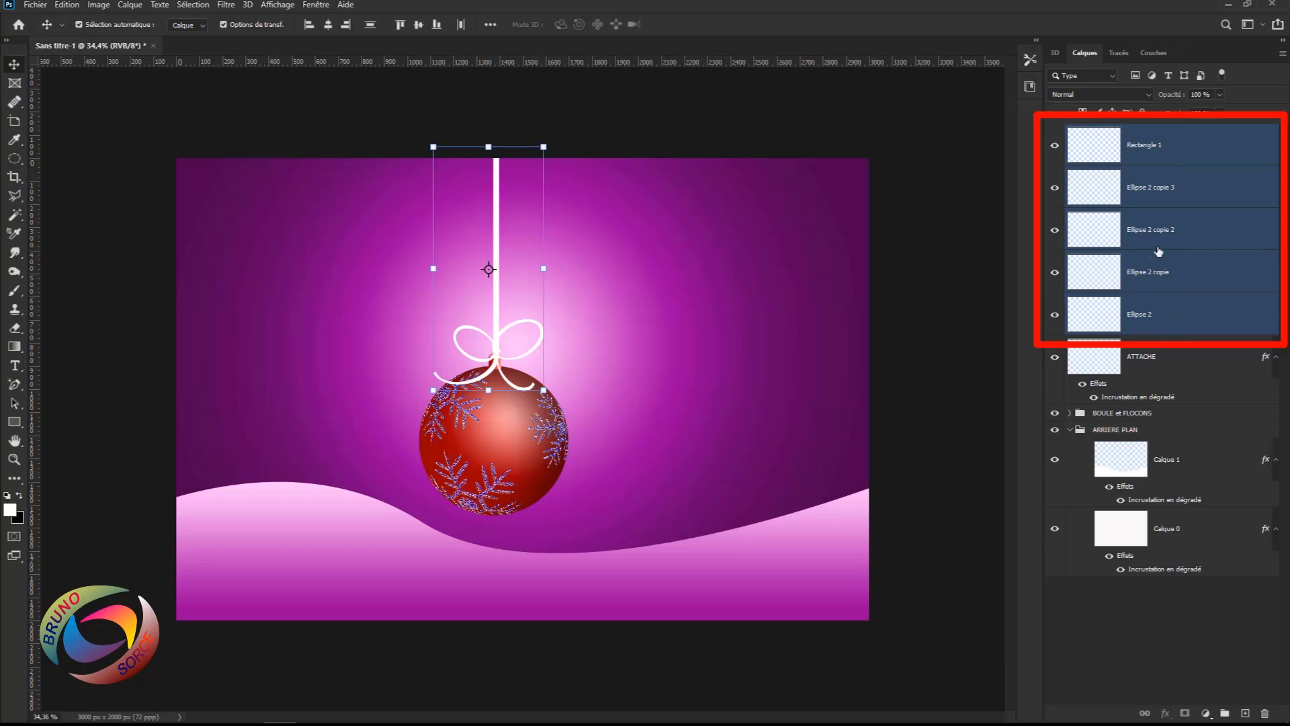
right_click(1164, 190)
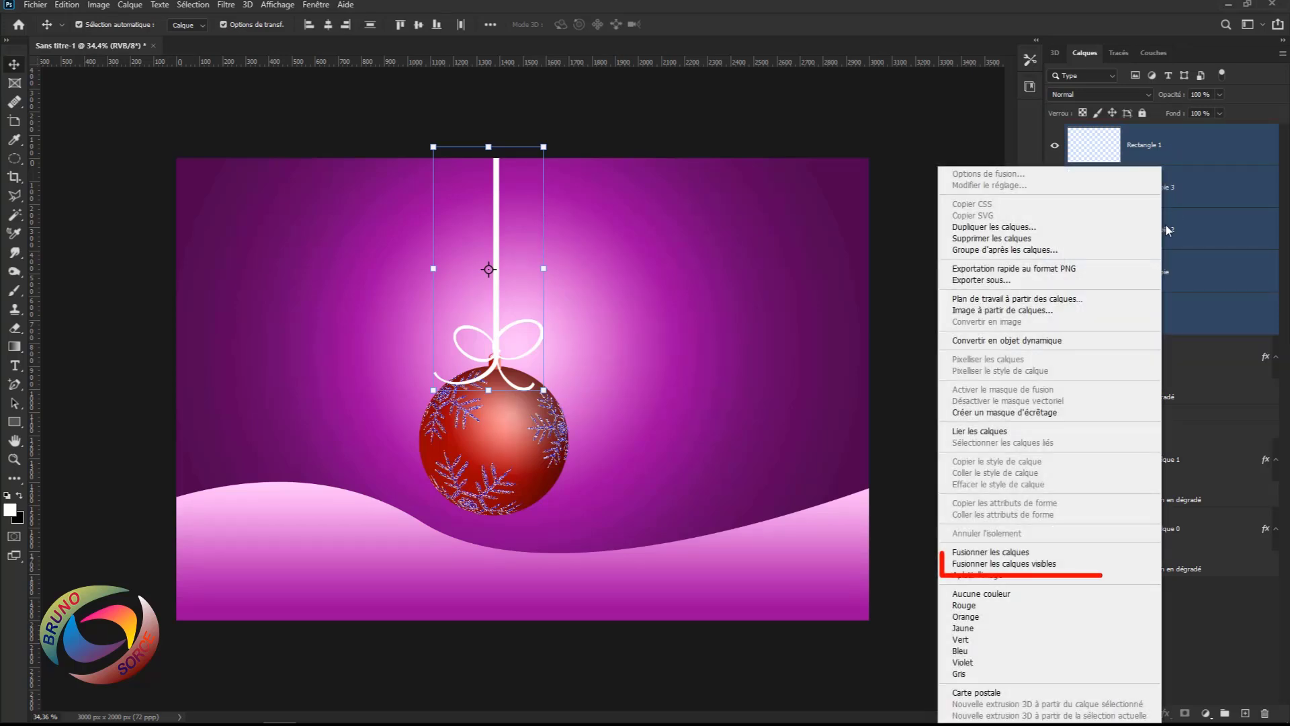
left_click(976, 554)
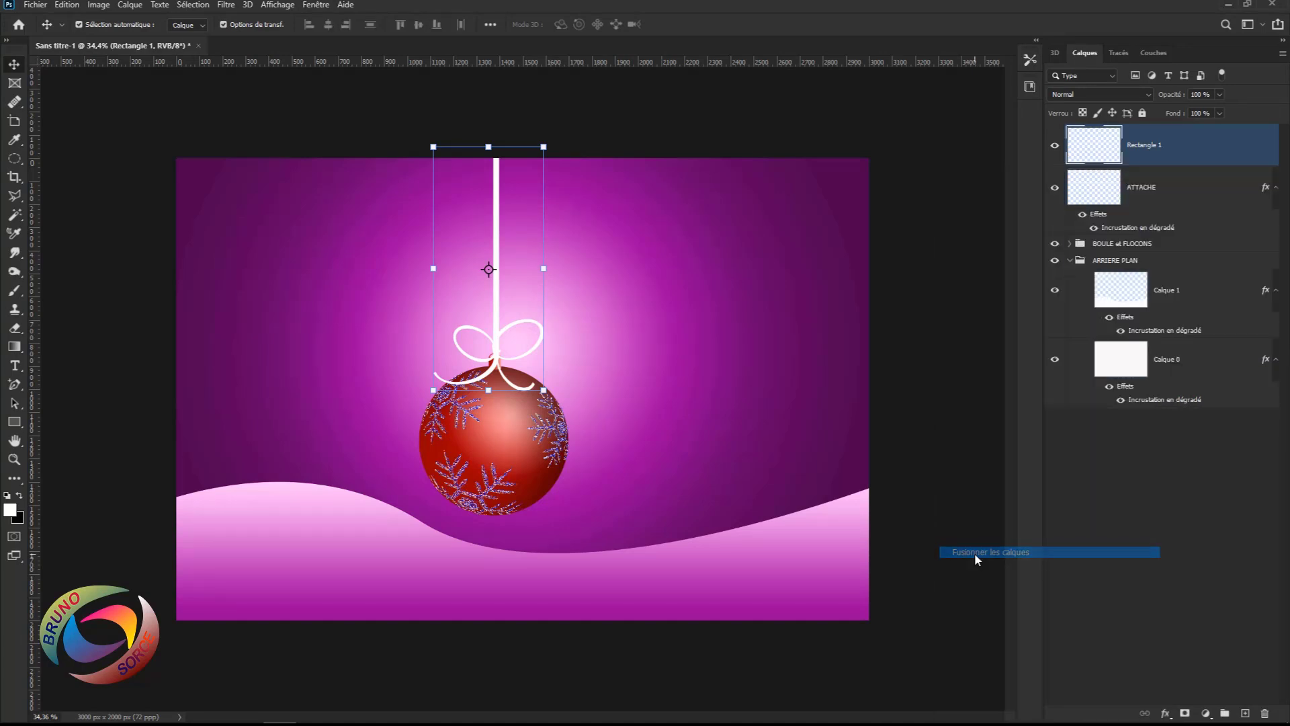
left_click(1054, 148)
left_click(1055, 148)
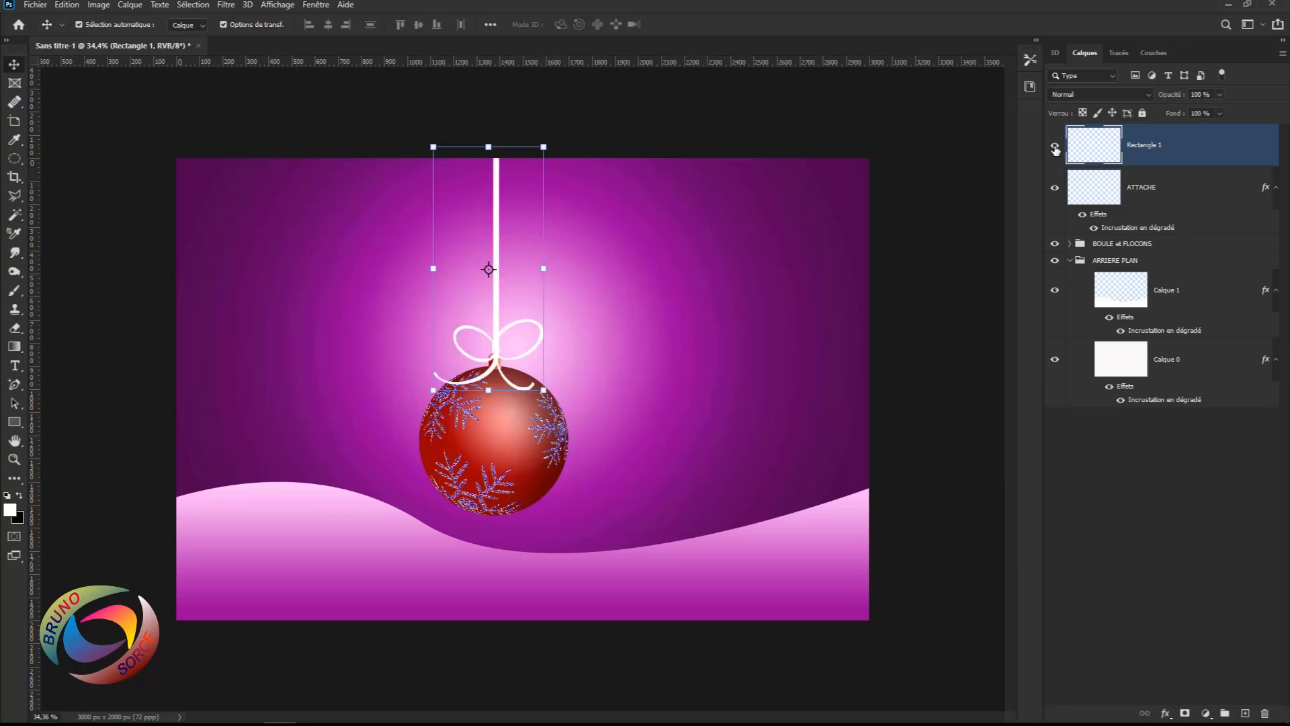
- Rename the merged ribbon layer RUBAN
double_click(1149, 145)
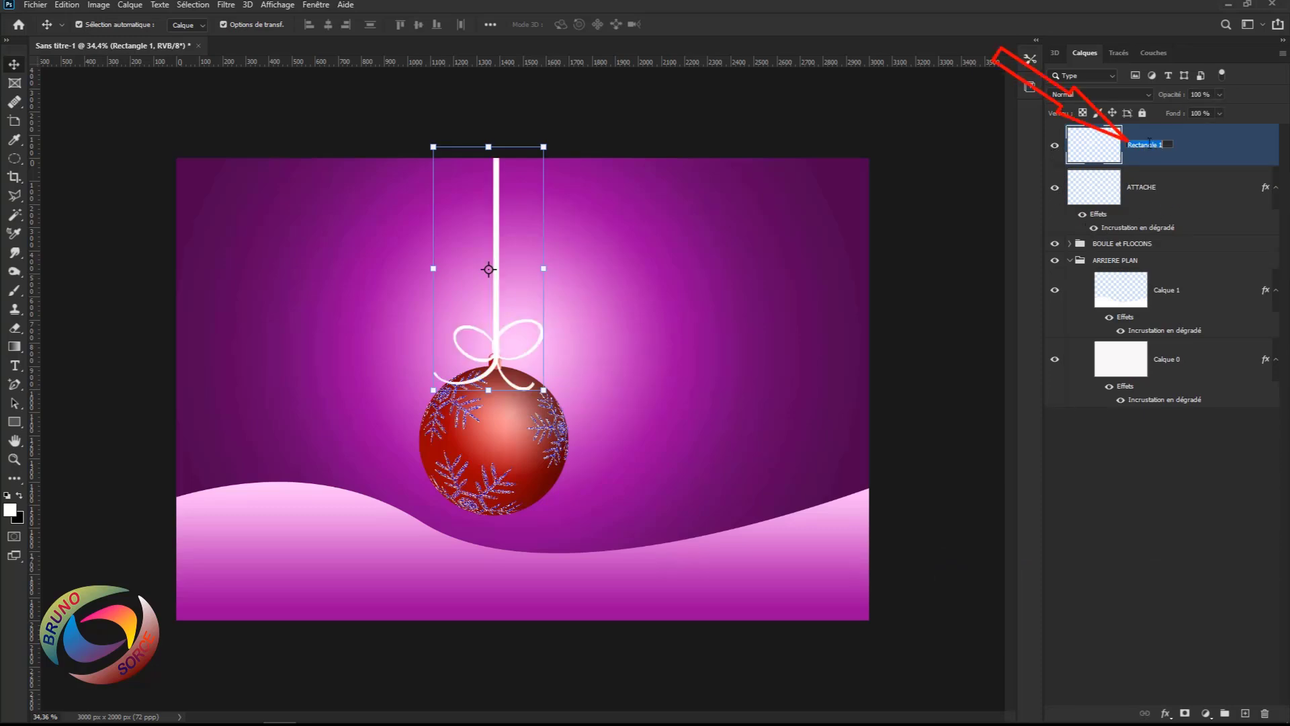
type("RUBAN")
key("Return")
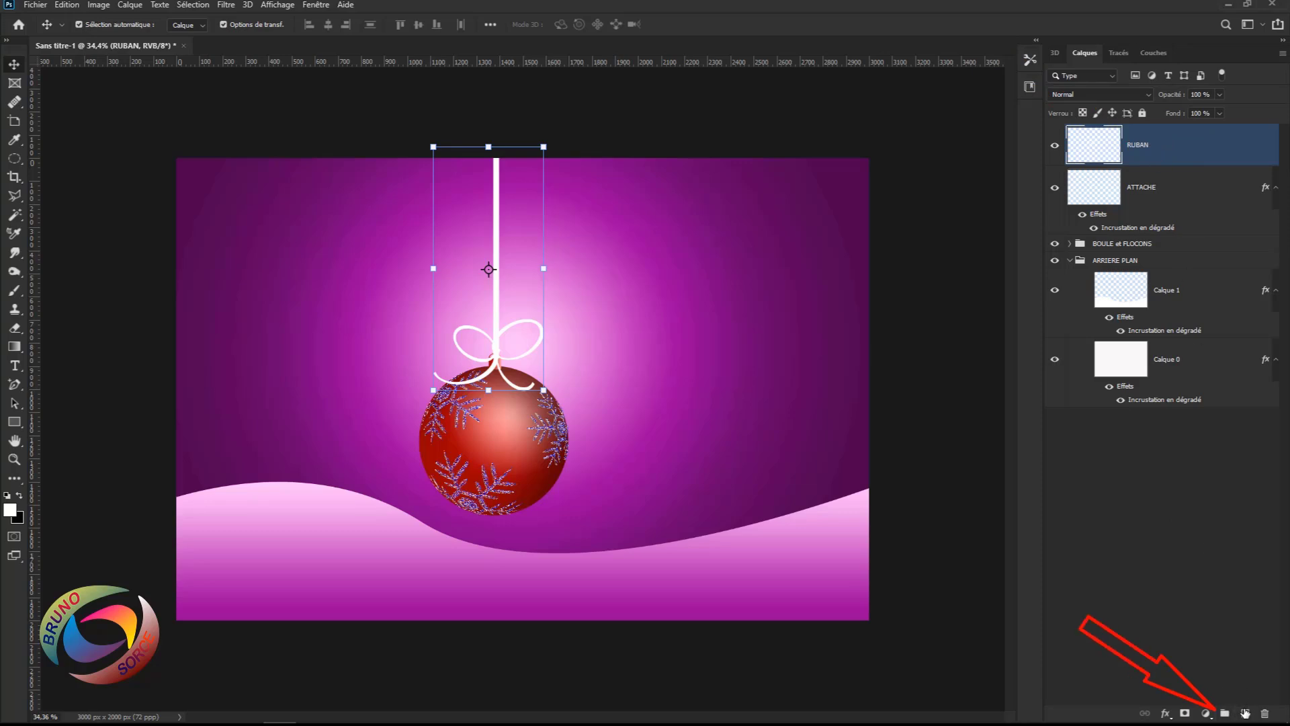
- Put the RUBAN layer in a new group named RUBAN + NOEUD and collapse the group
left_click(1225, 712)
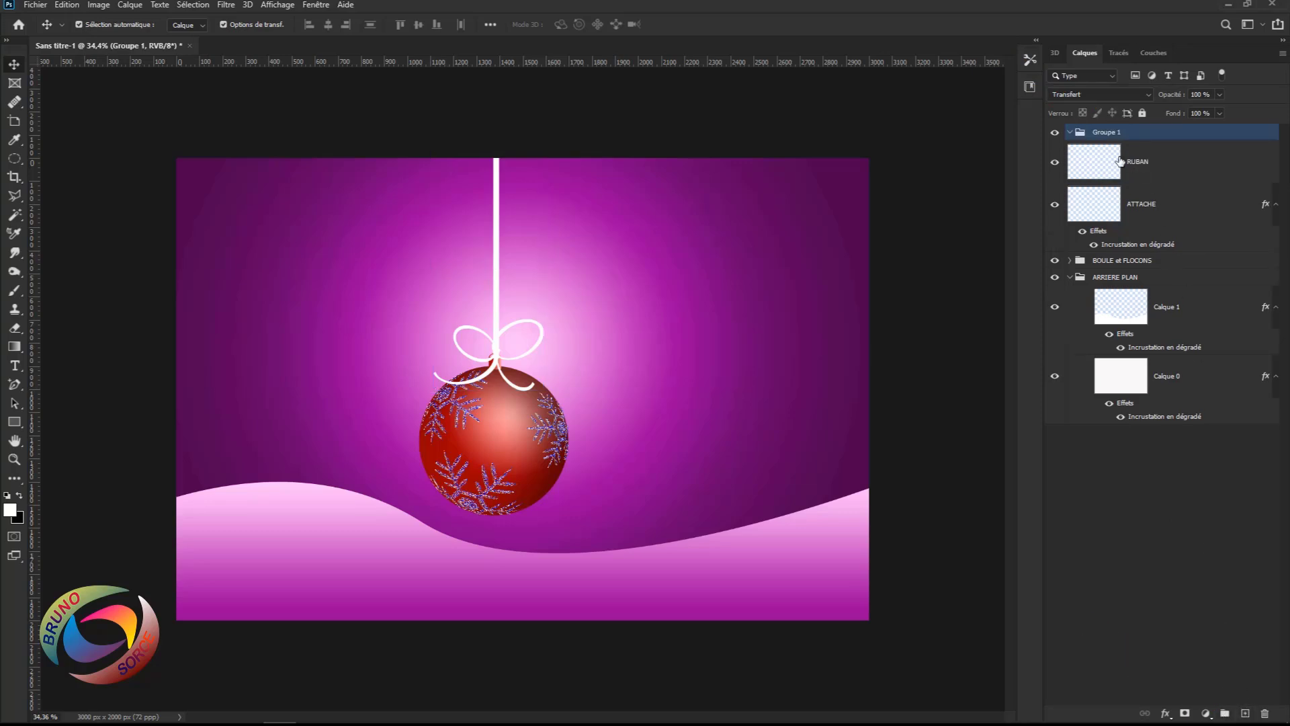
double_click(1105, 132)
type("RUBAN + NOEUD")
key("Return")
left_click(1069, 132)
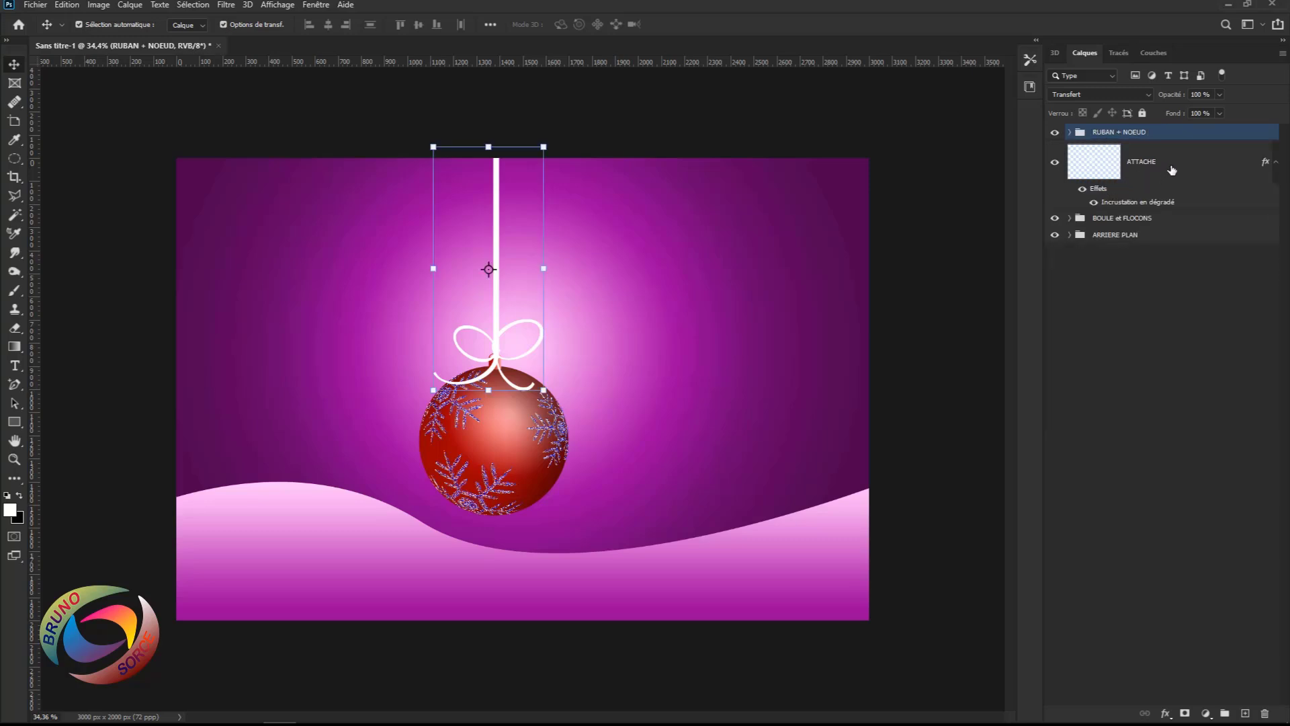
- Put the ATTACHE layer in a new group named ATTACHE, collapse the group and deselect everything
left_click_drag(1170, 173, 1225, 713)
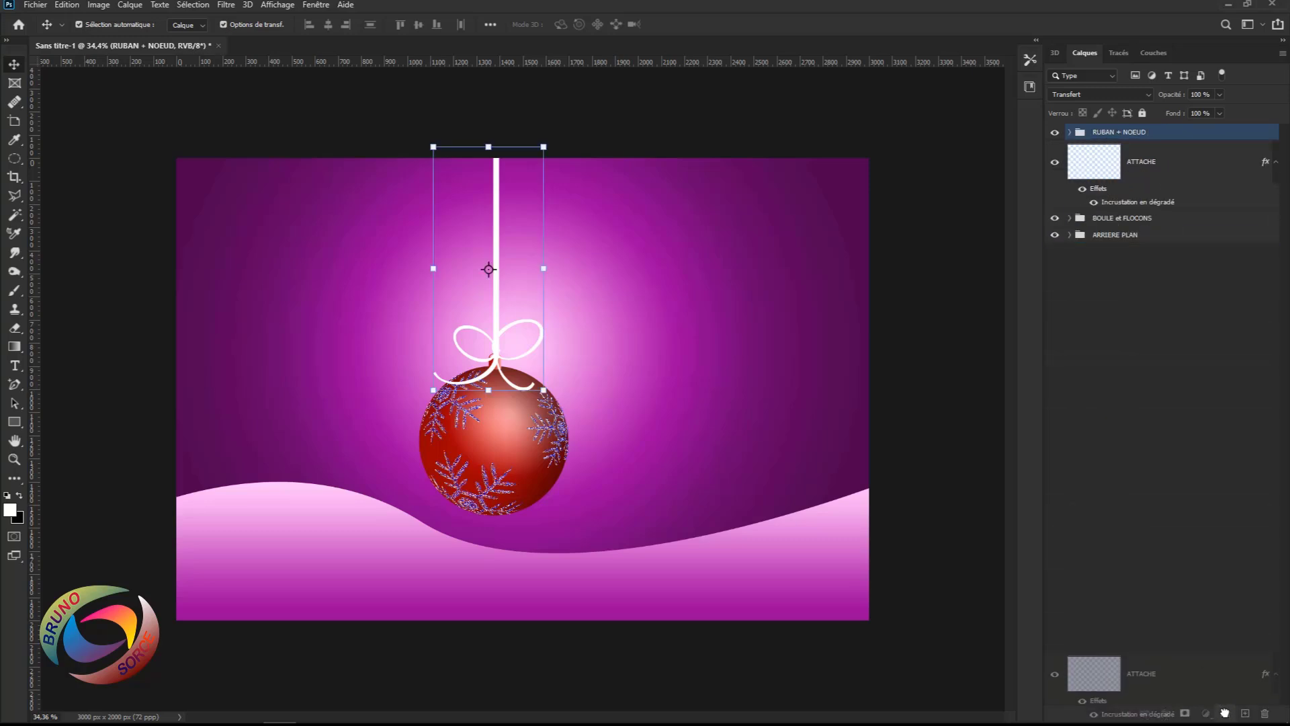
double_click(1107, 149)
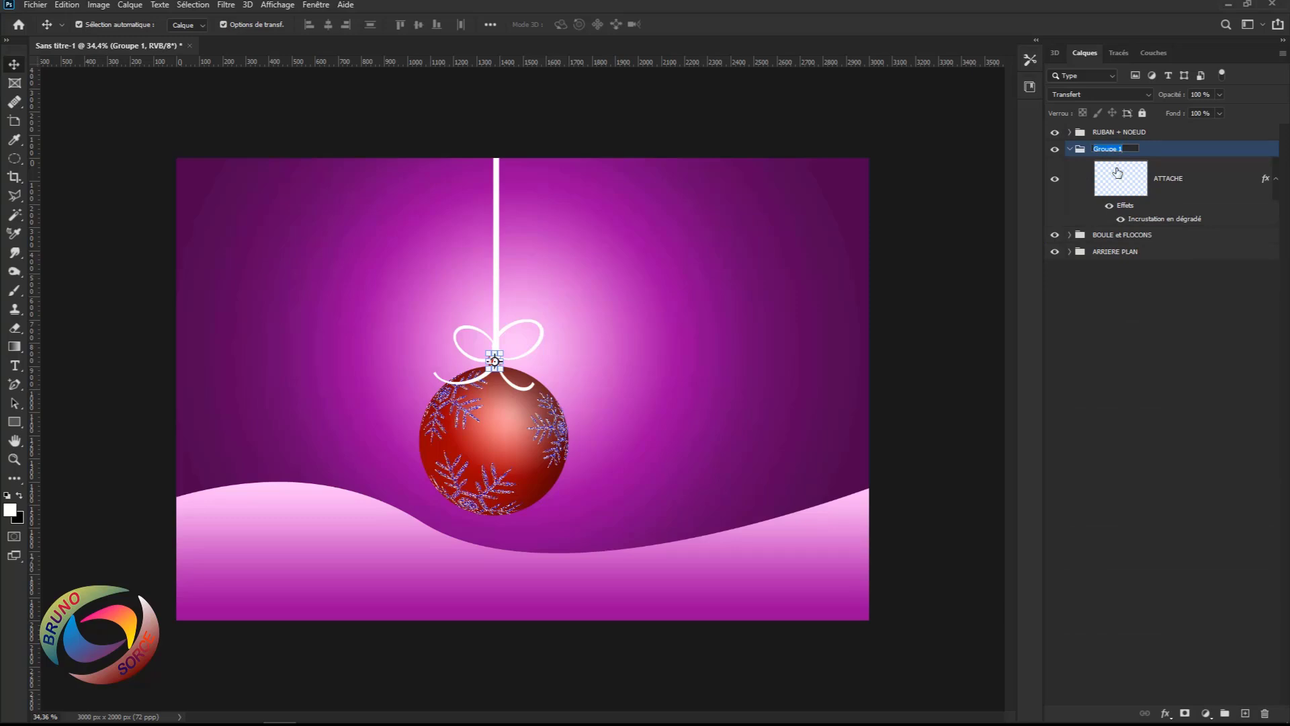
type("ATTACHE")
key("Return")
left_click(1069, 149)
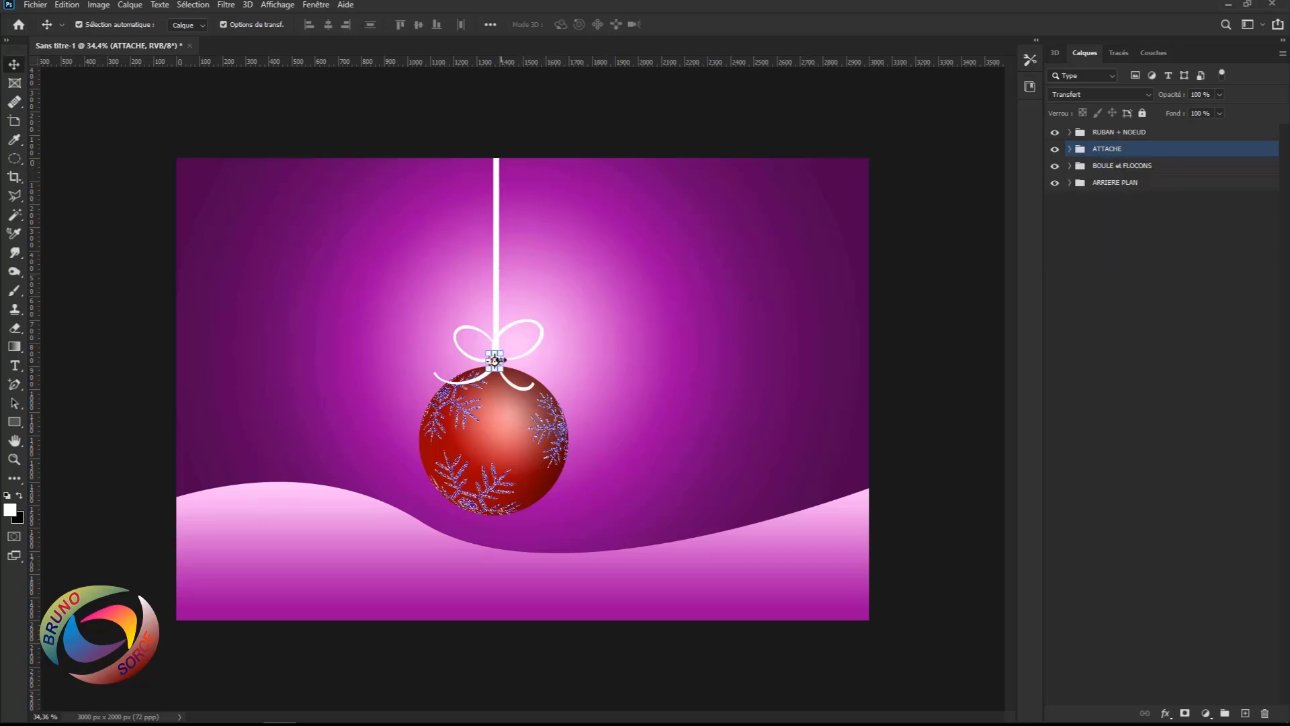
left_click(915, 364)
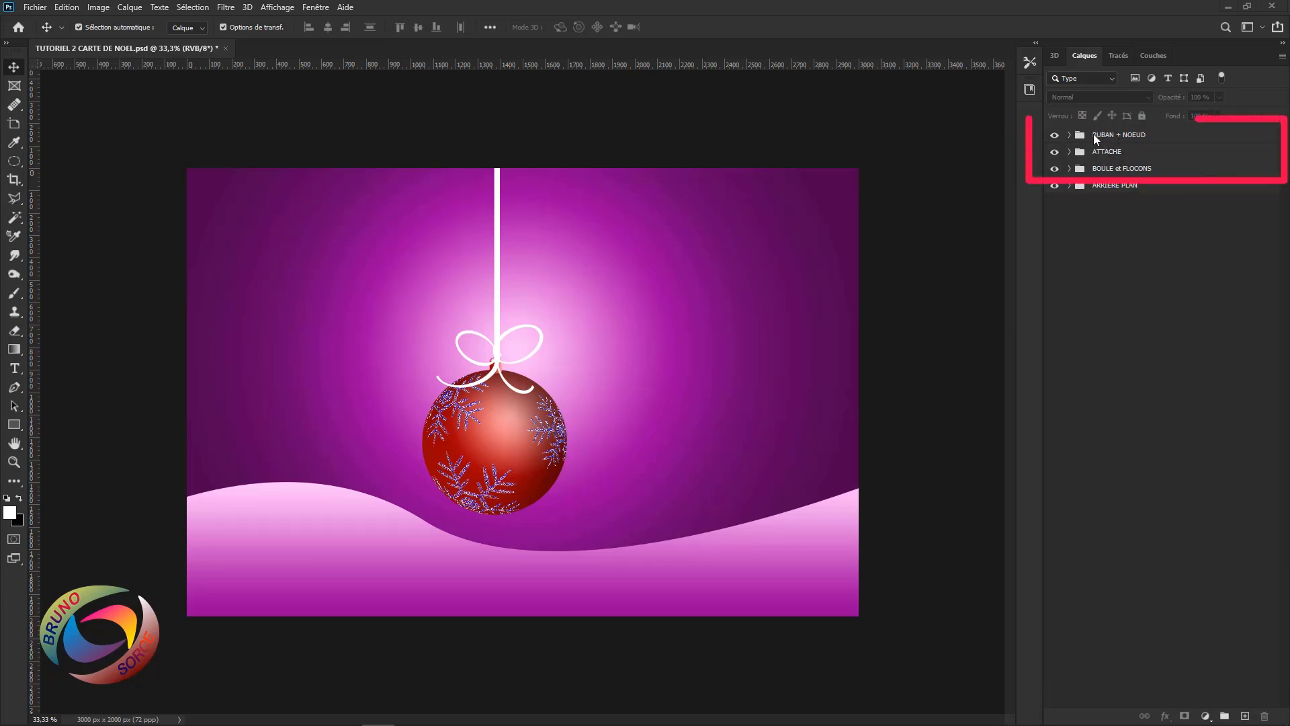
- Link the RUBAN + NOEUD, ATTACHE and BOULE et FLOCONS groups together
left_click(1156, 136)
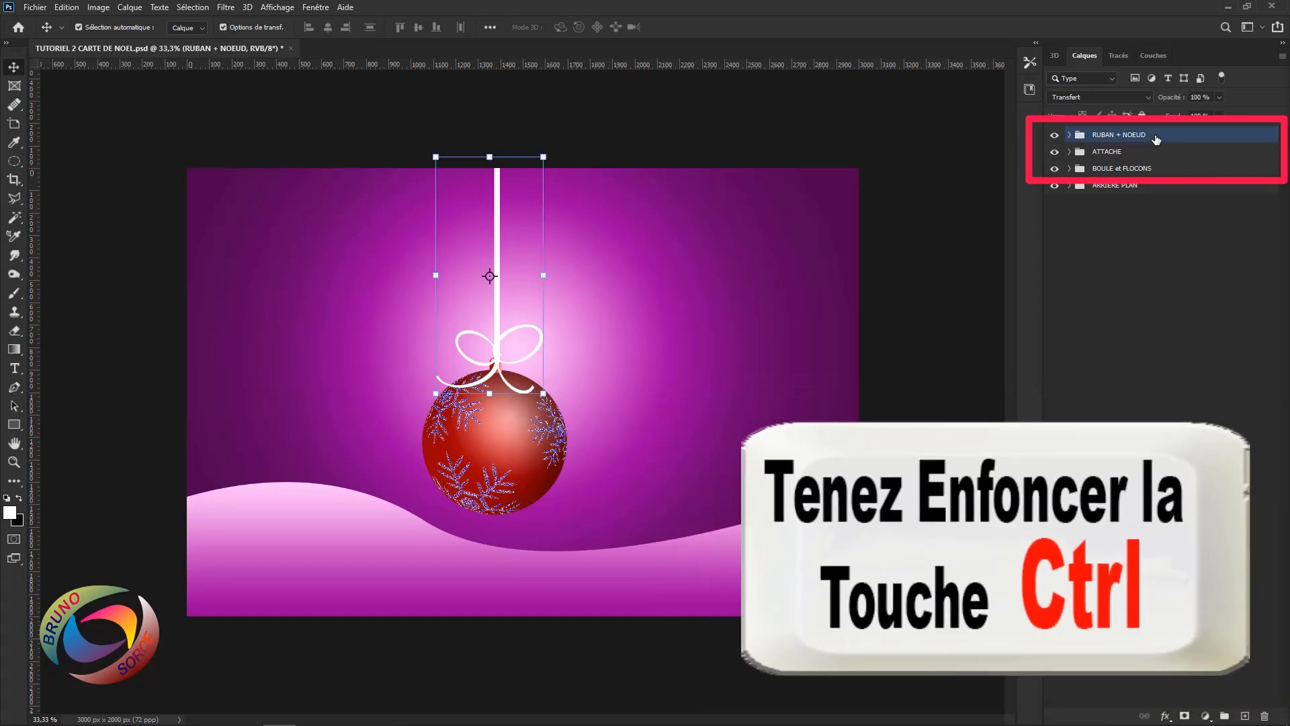
key("ctrl")
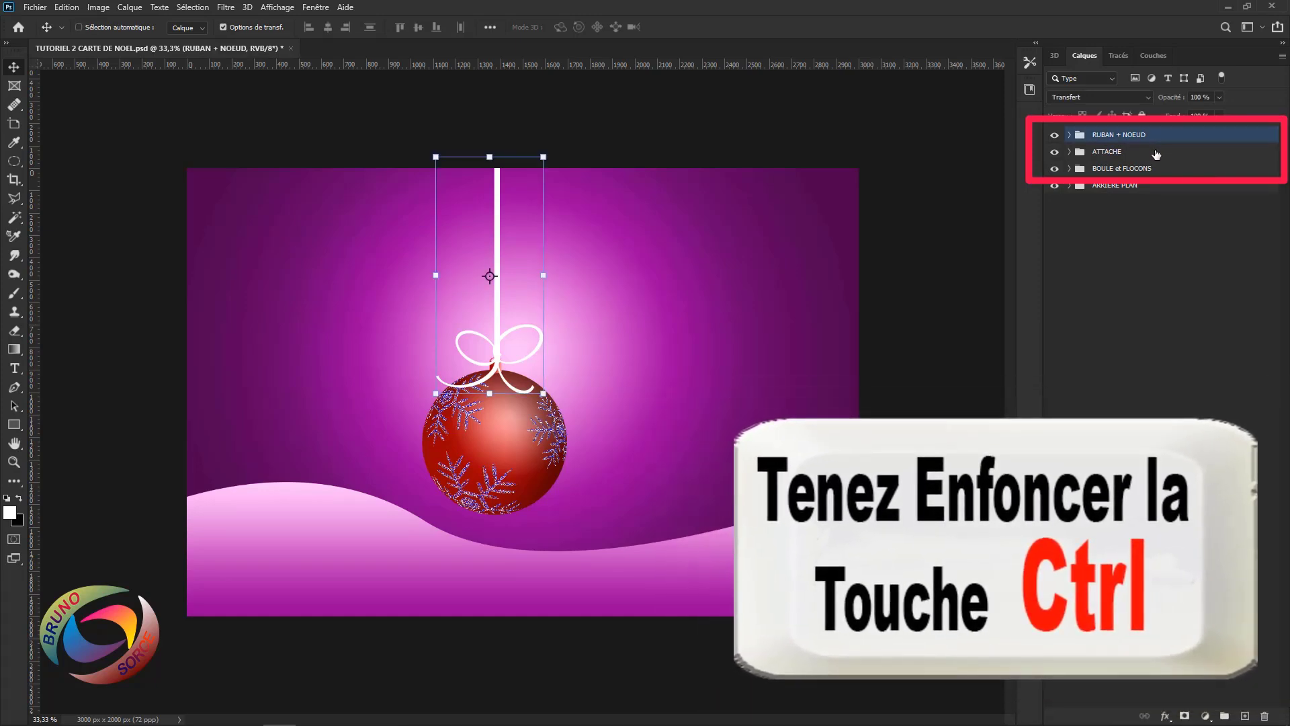
left_click(1156, 153, "ctrl")
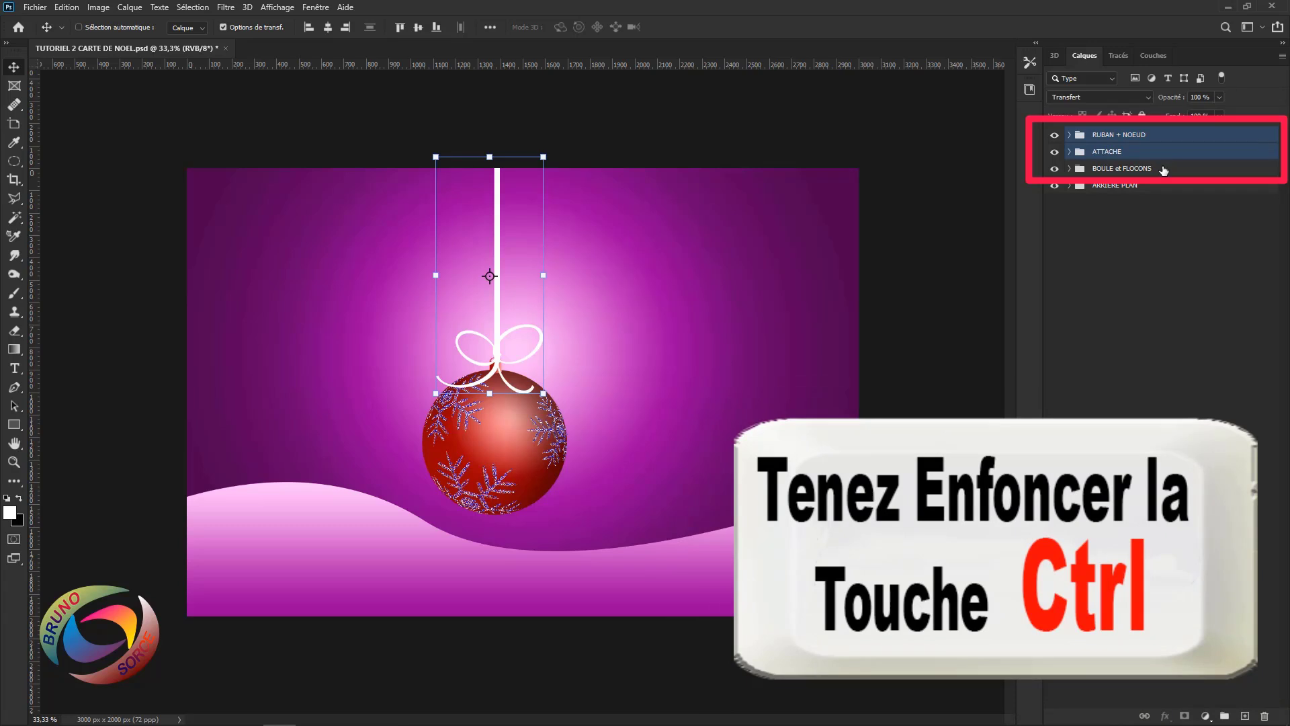
left_click(1164, 169, "ctrl")
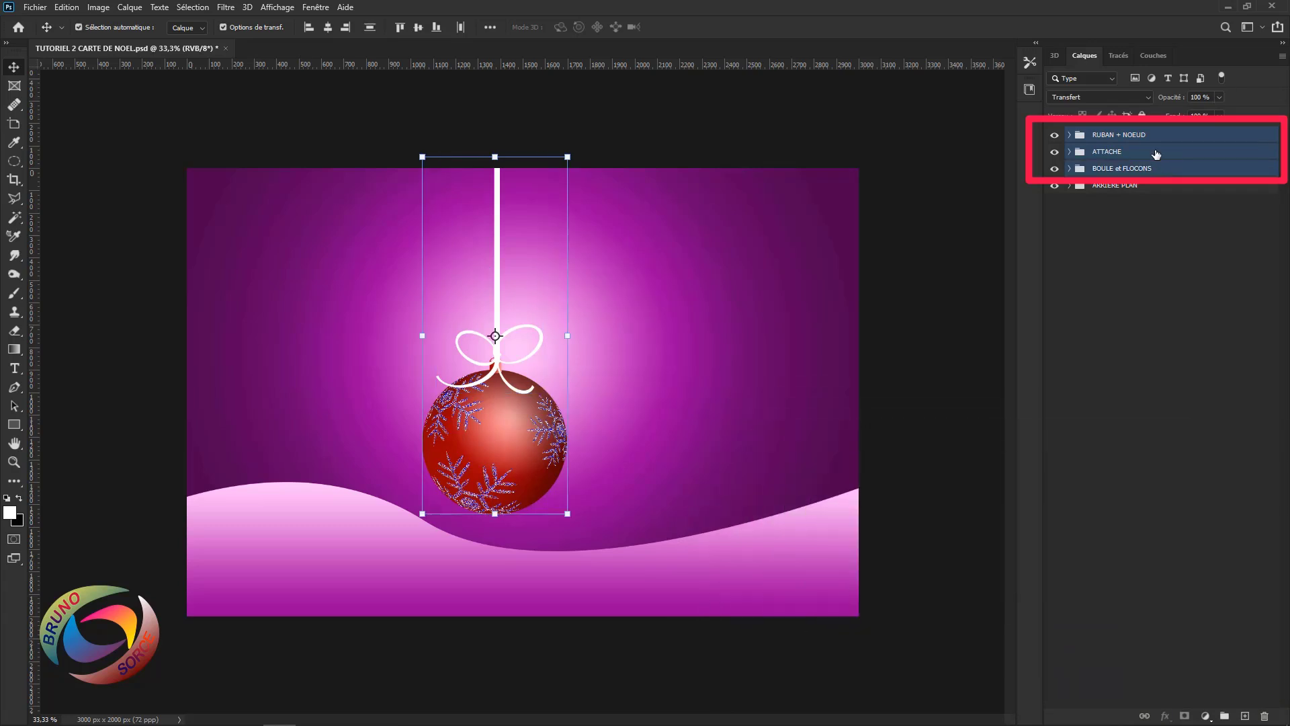
right_click(1156, 154)
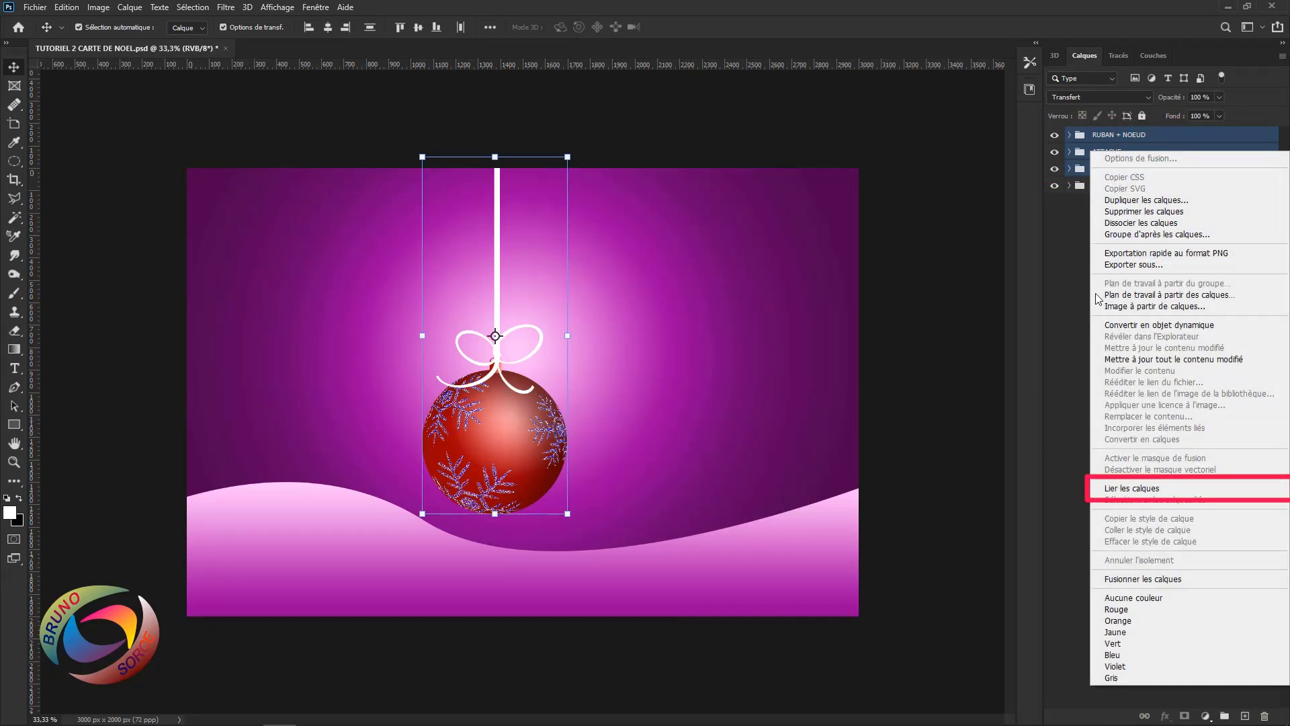
left_click(1133, 489)
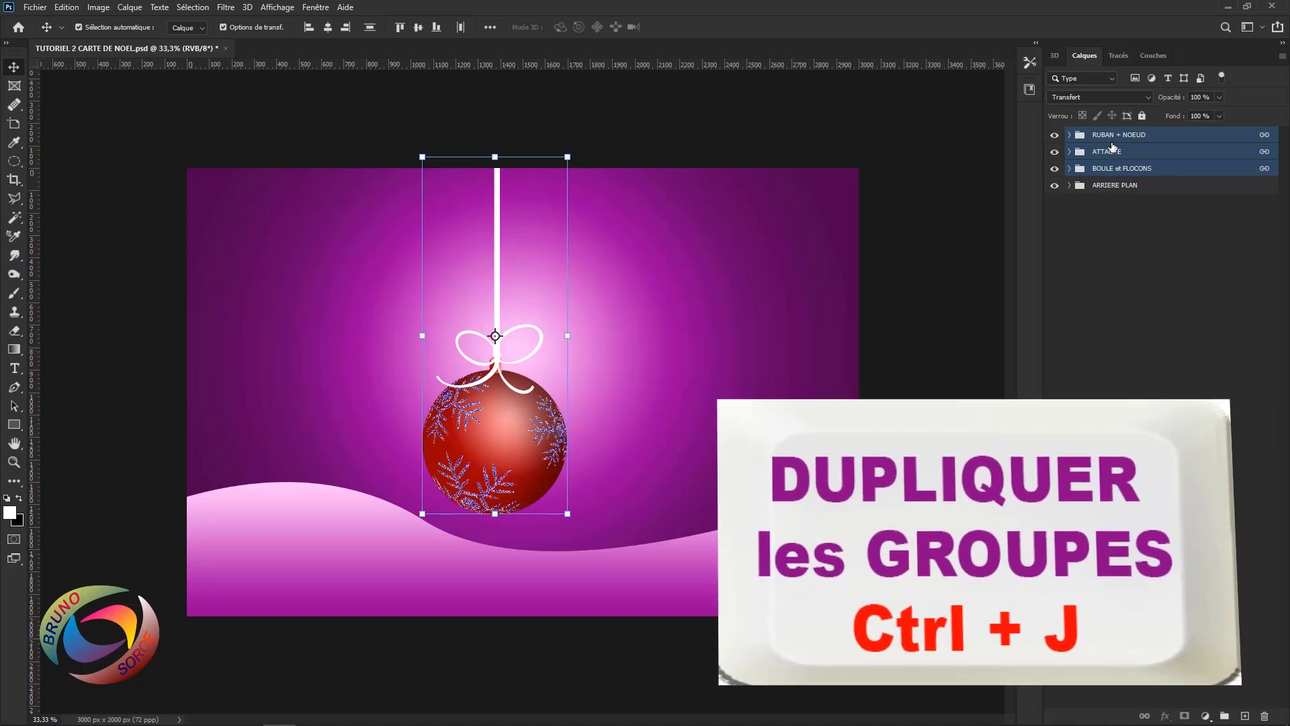
- Duplicate the three linked groups, scale the copy to about 87 % and place it in the card's upper-left area
key("ctrl")
key("ctrl+j")
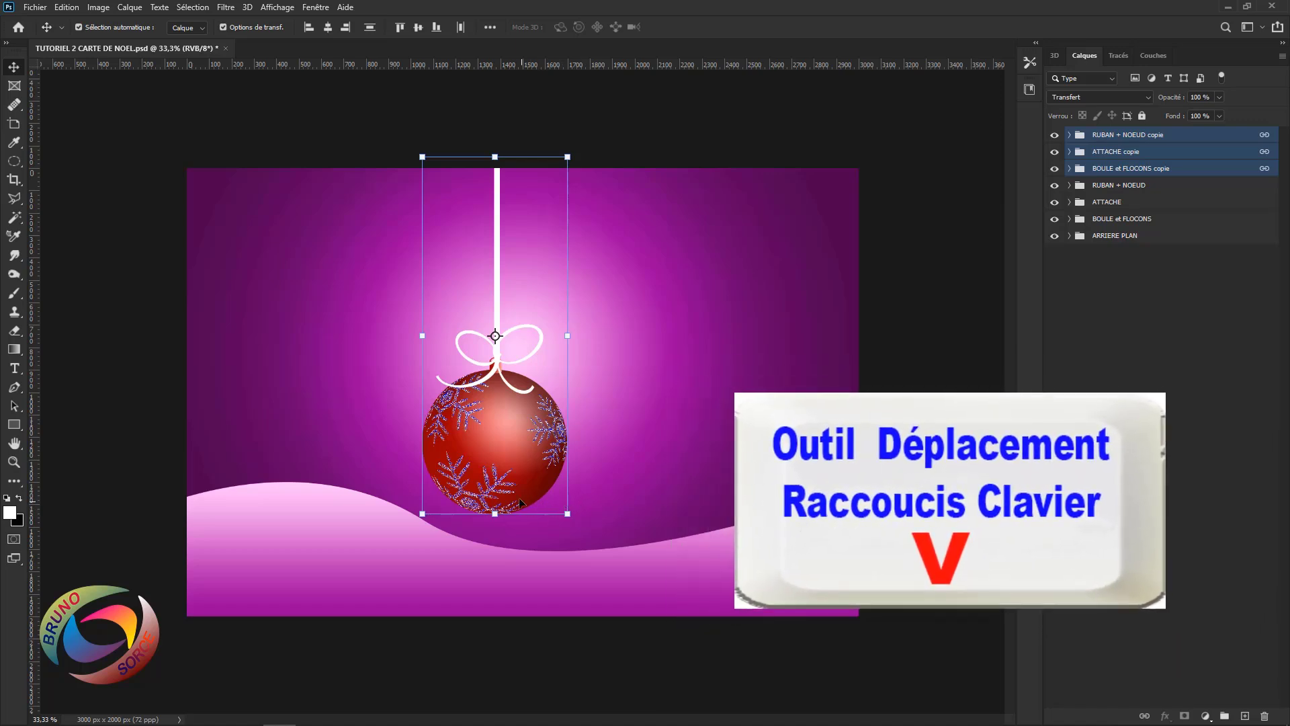
left_click_drag(491, 415, 313, 336)
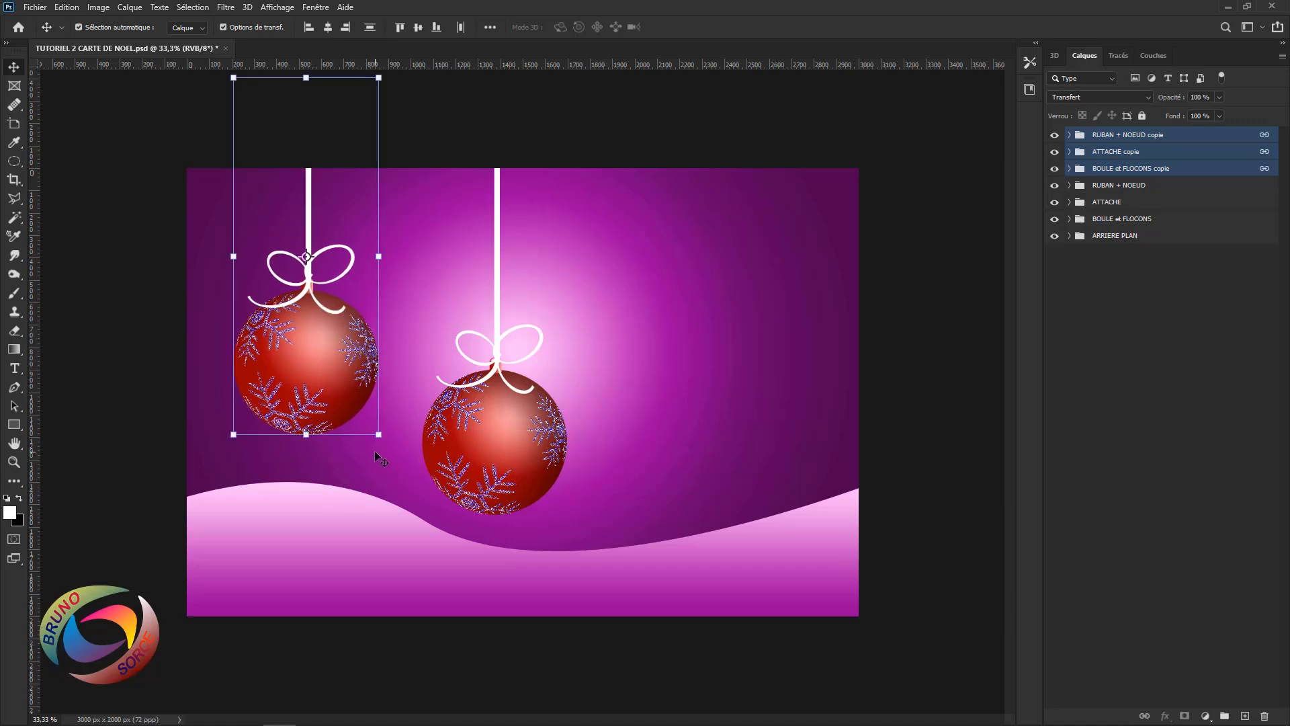
left_click_drag(379, 436, 369, 411)
left_click_drag(318, 345, 297, 316)
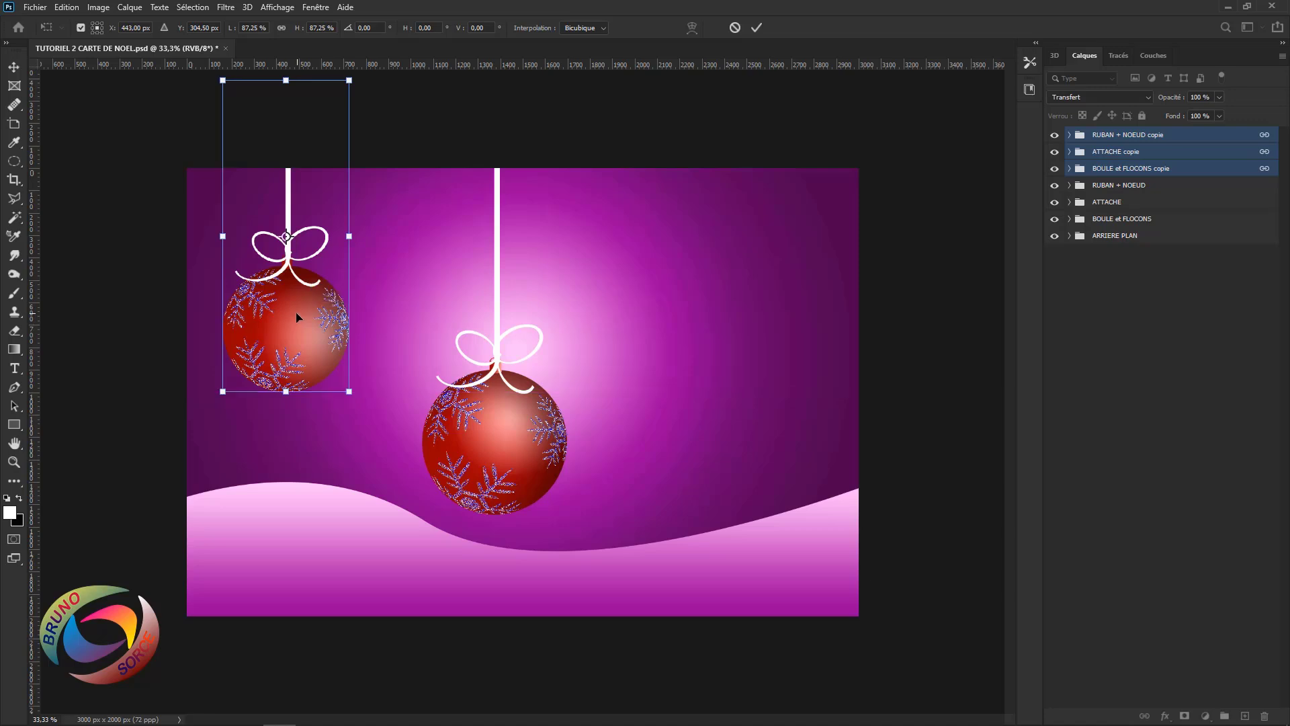
key("Return")
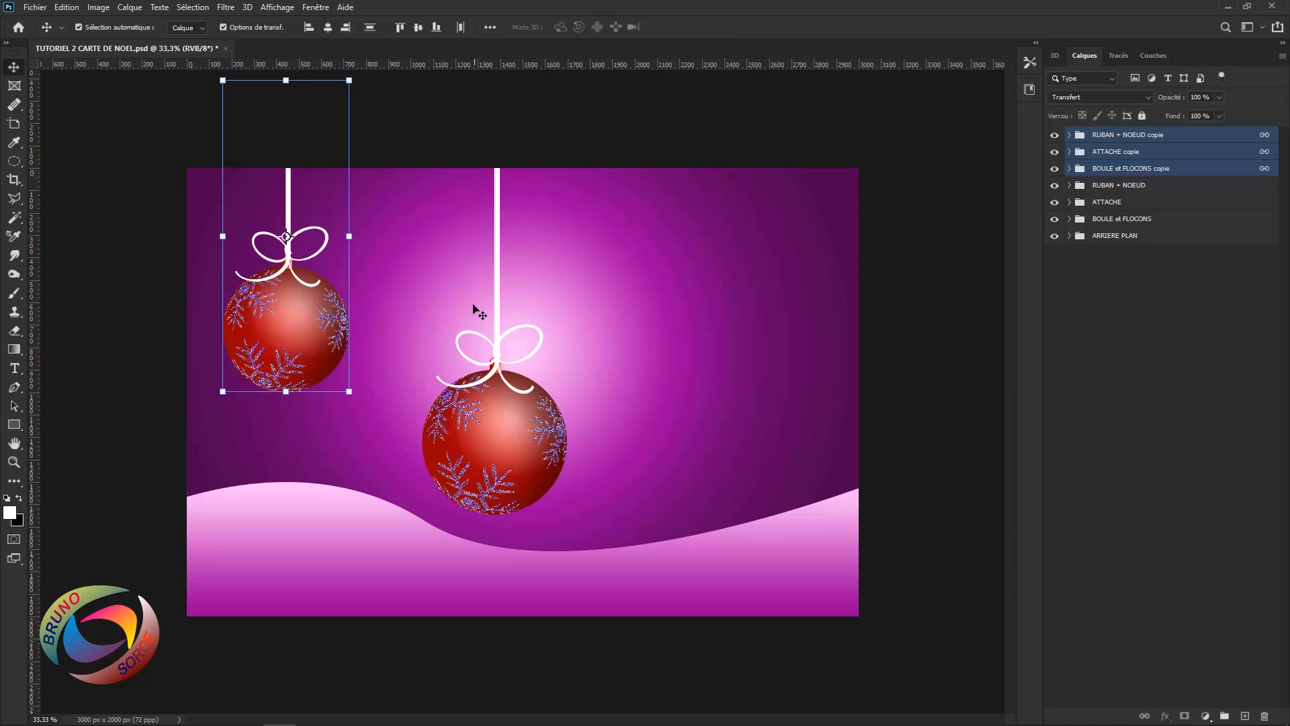
- Enlarge the original ball's three linked groups to about 124 % and place them just right of the smaller ball
left_click(1153, 186)
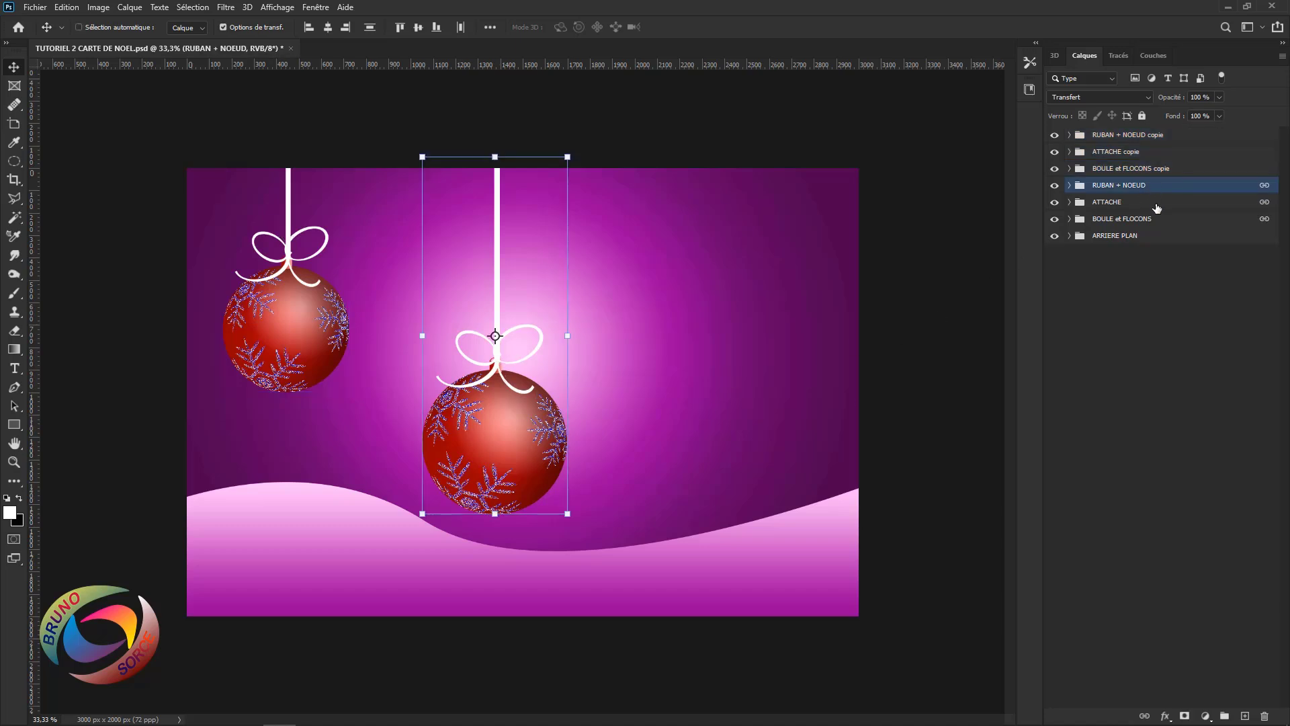
left_click(1150, 219, "shift")
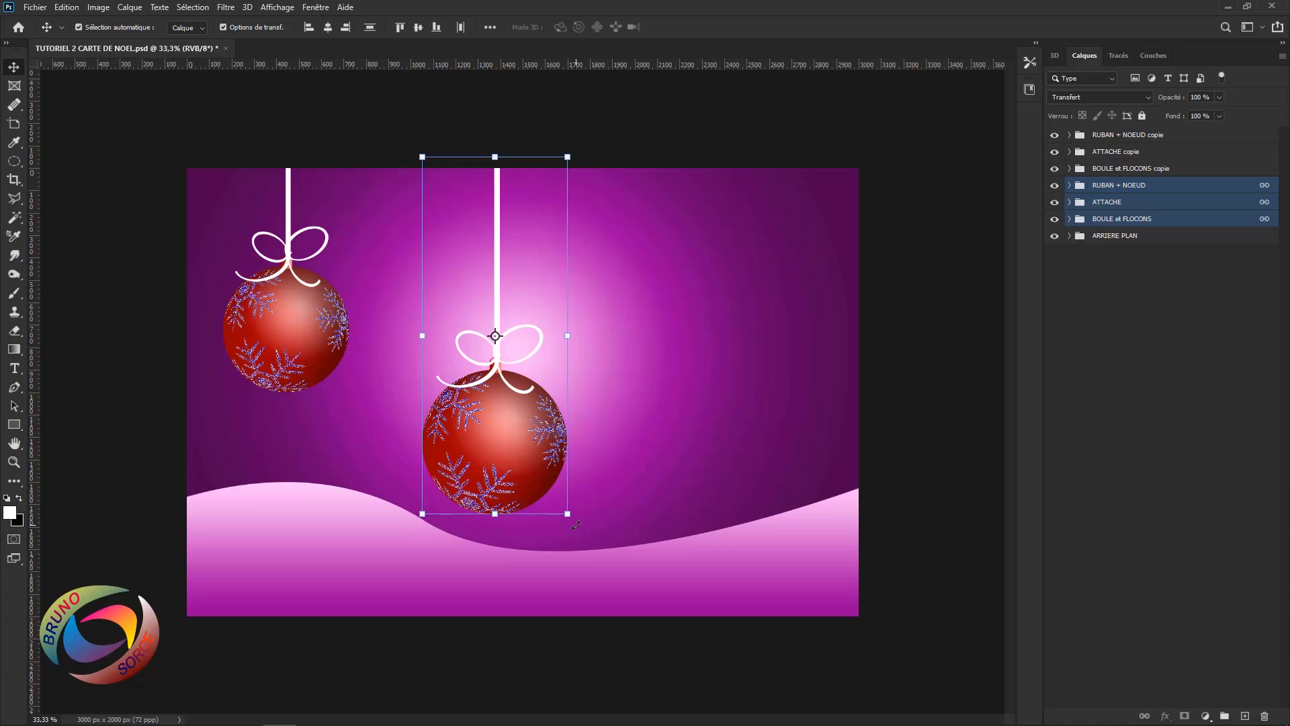
left_click_drag(569, 514, 558, 490)
left_click_drag(499, 422, 427, 369)
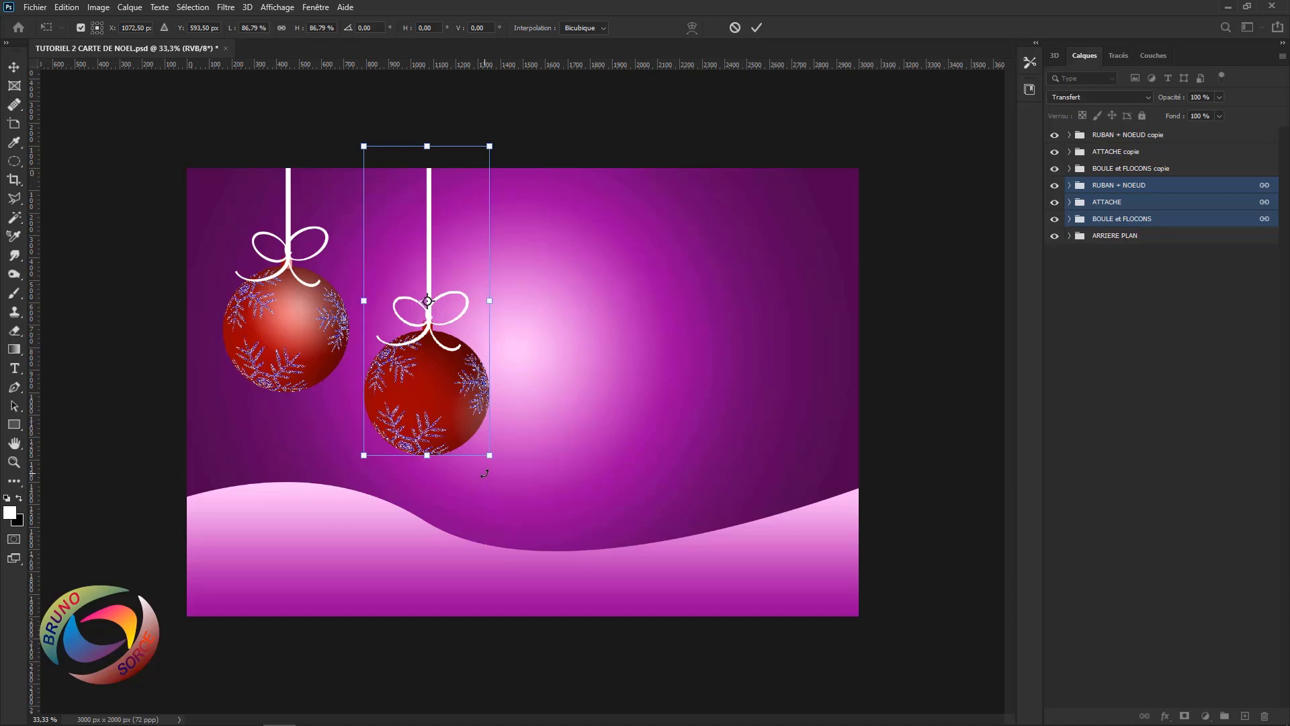
left_click_drag(489, 455, 517, 522)
left_click_drag(450, 425, 466, 388)
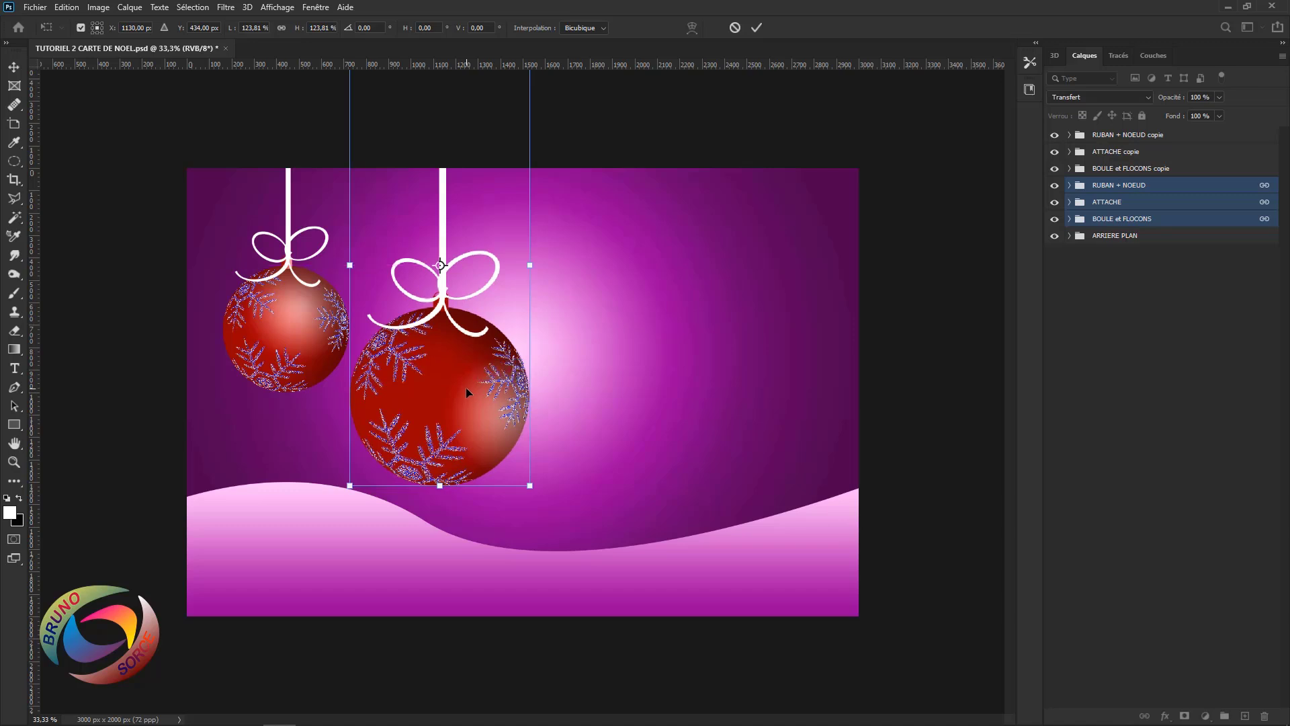
key("Return")
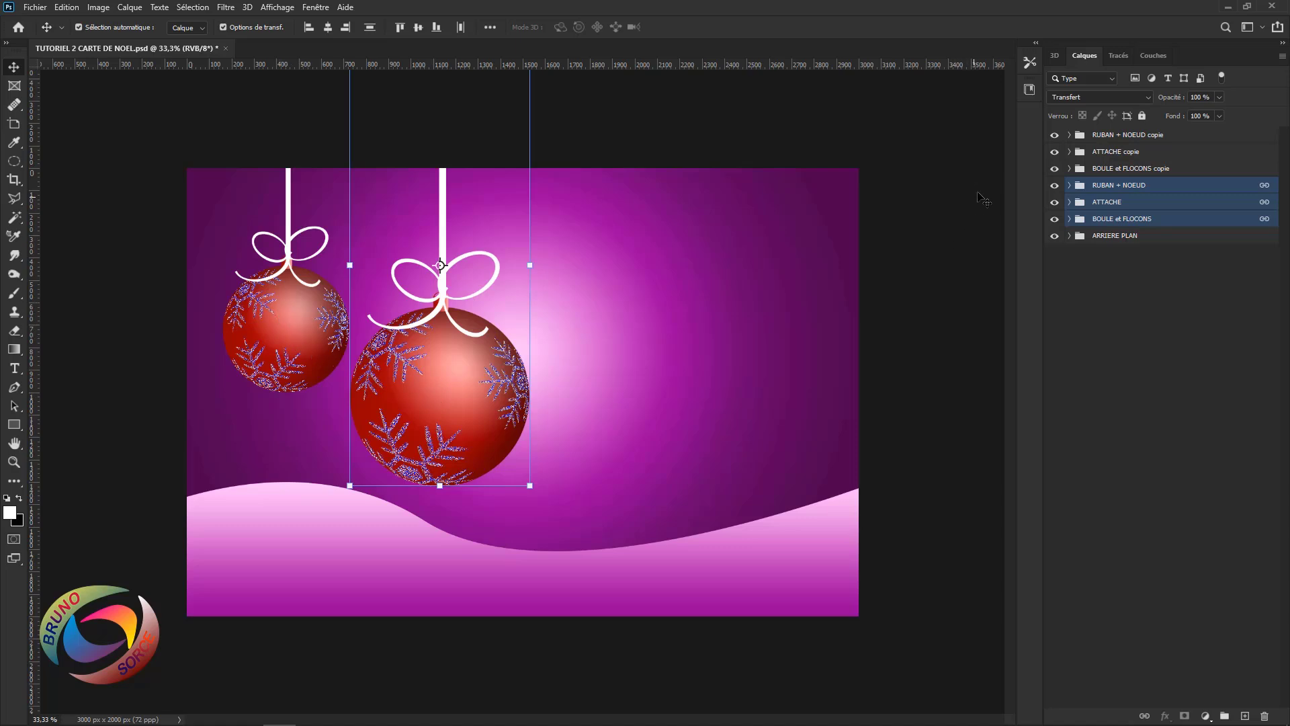
- In the BOULE et FLOCONS copie group, set the start colour of Ellipse 1's gradient overlay to light blue b9bcf8
left_click(1132, 170)
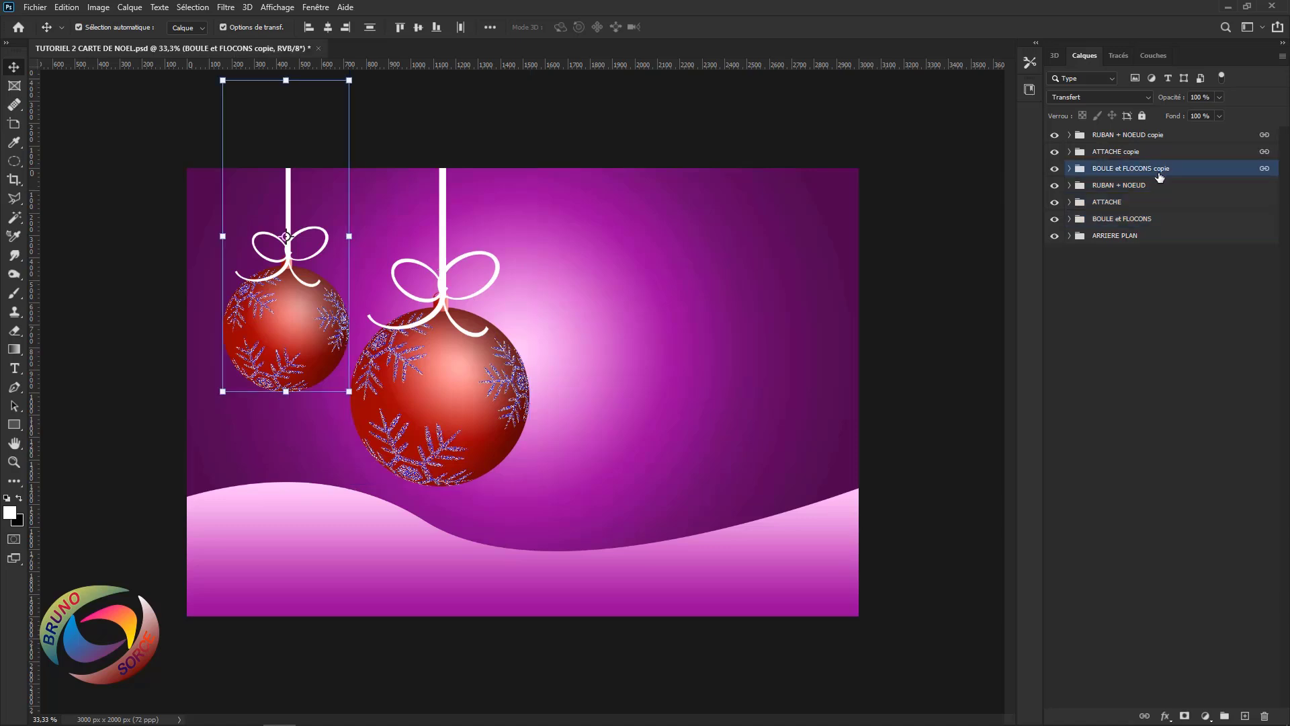
left_click(1069, 169)
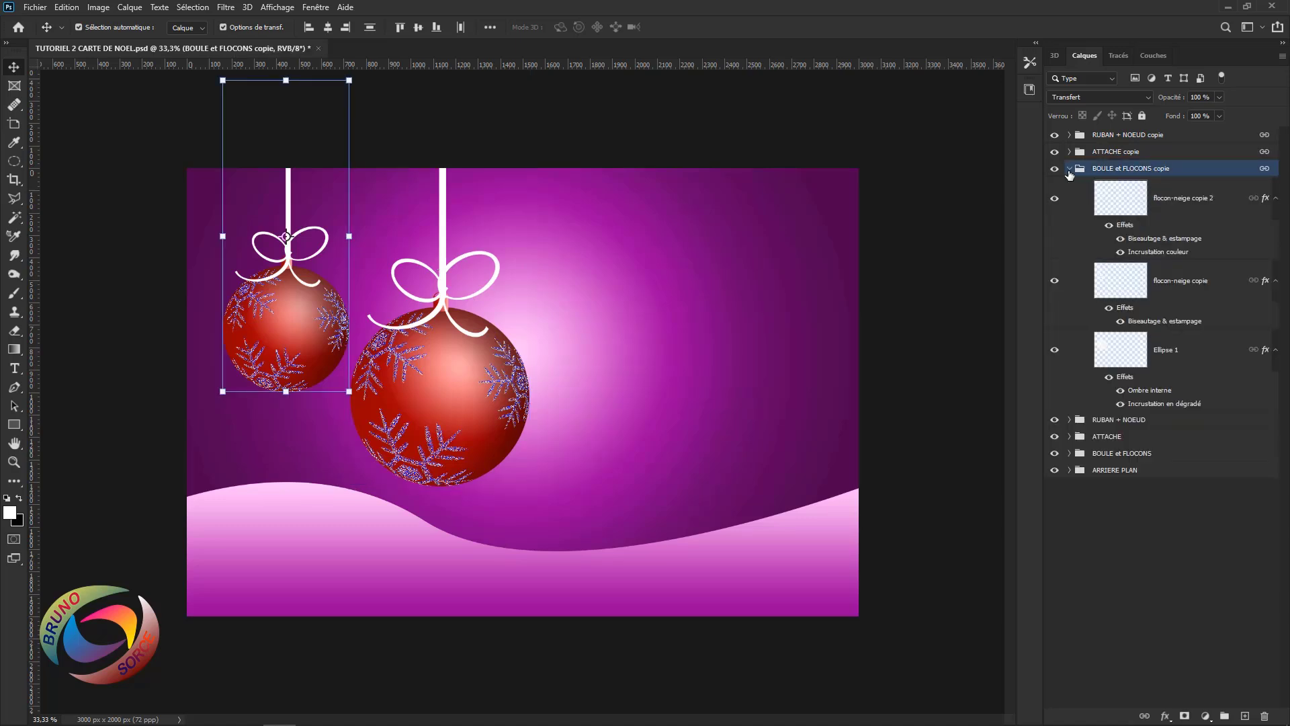
left_click(1187, 358)
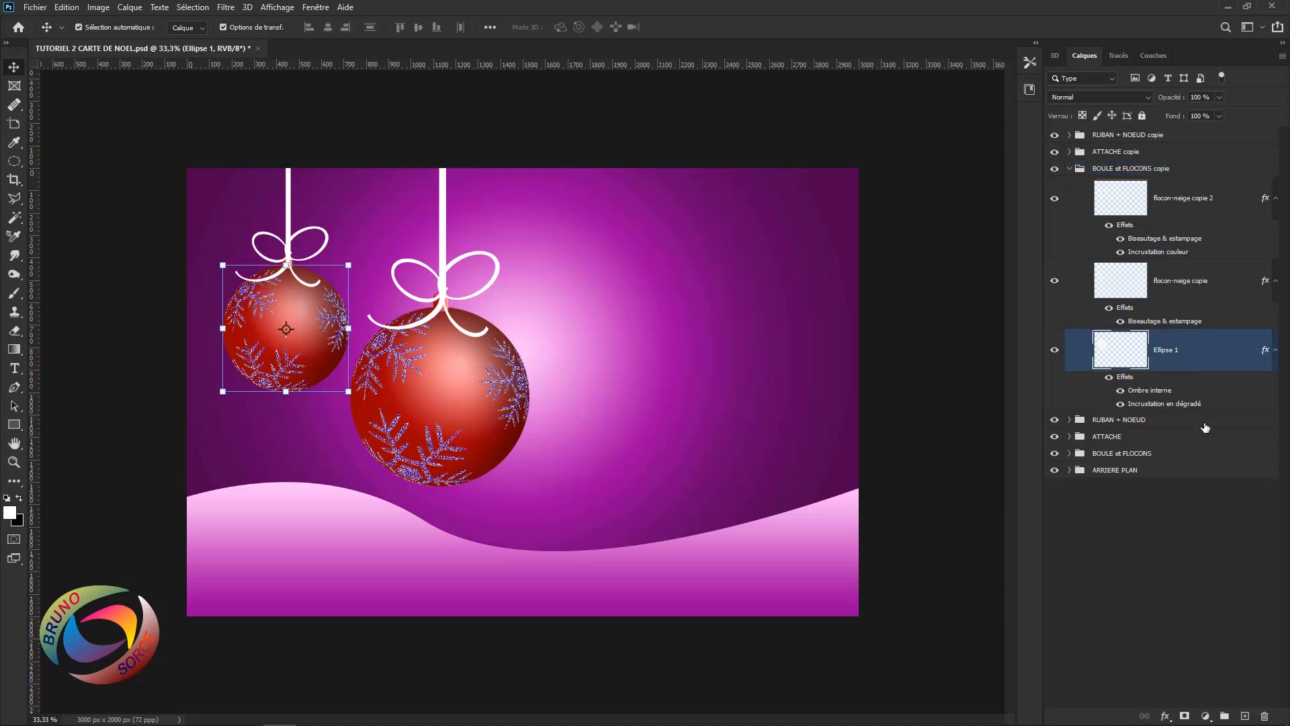
double_click(1155, 404)
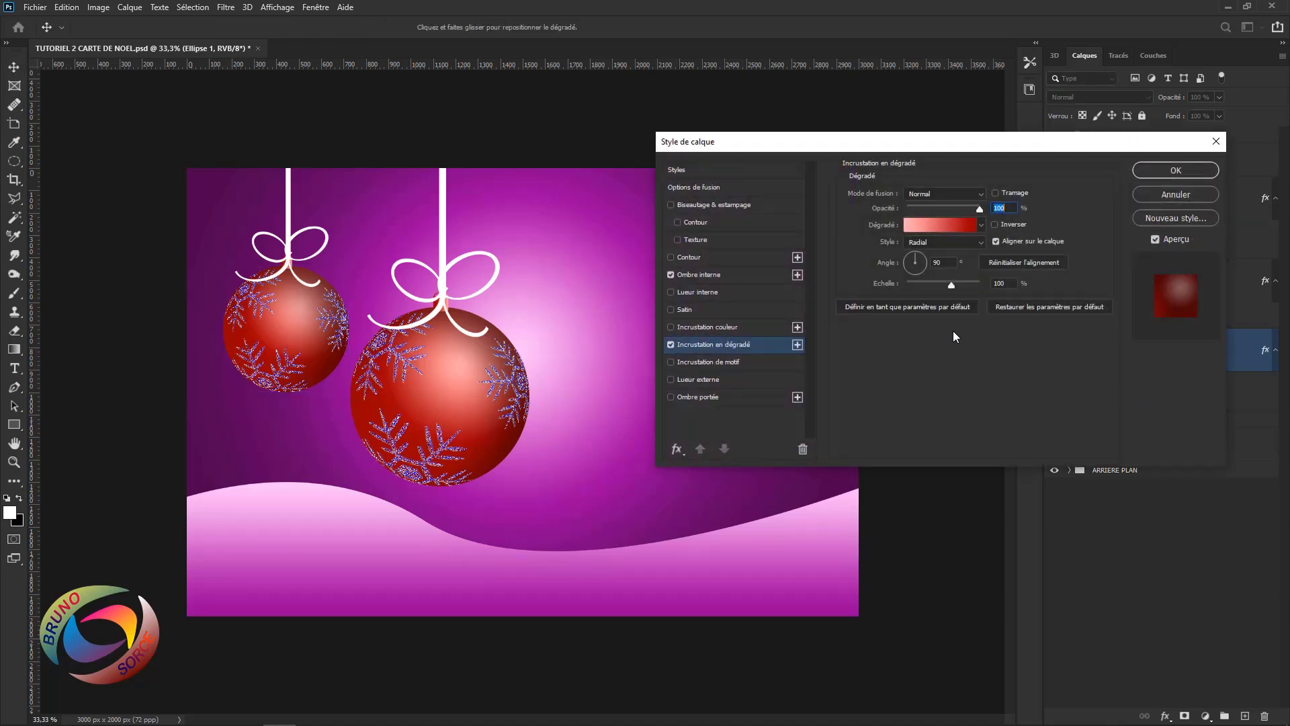
left_click(928, 227)
left_click(672, 515)
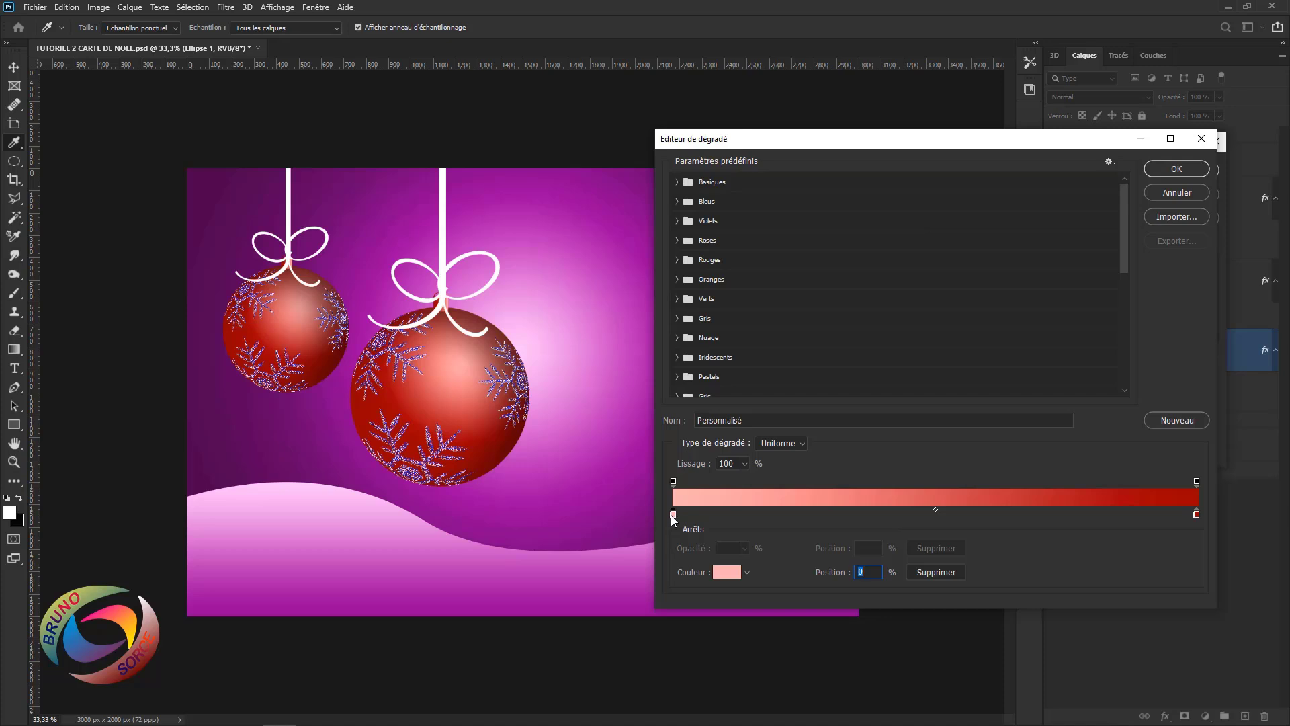
double_click(673, 515)
left_click(995, 254)
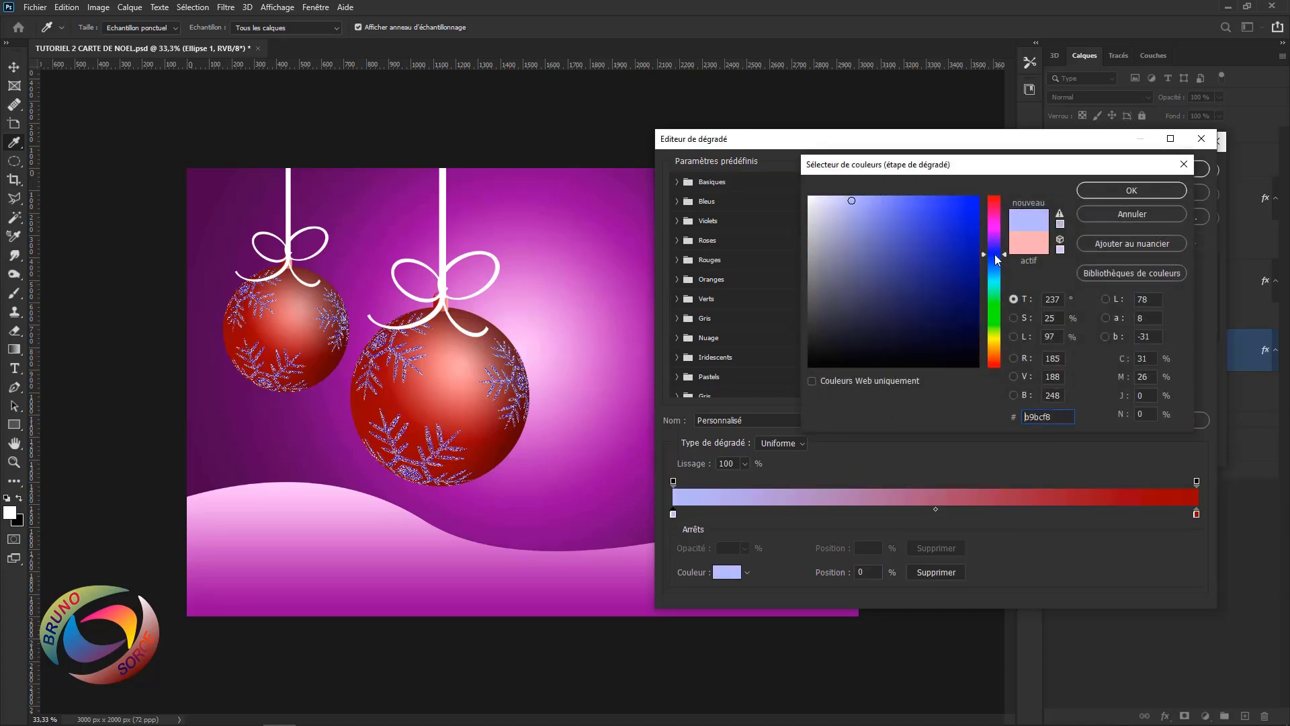
left_click(1126, 190)
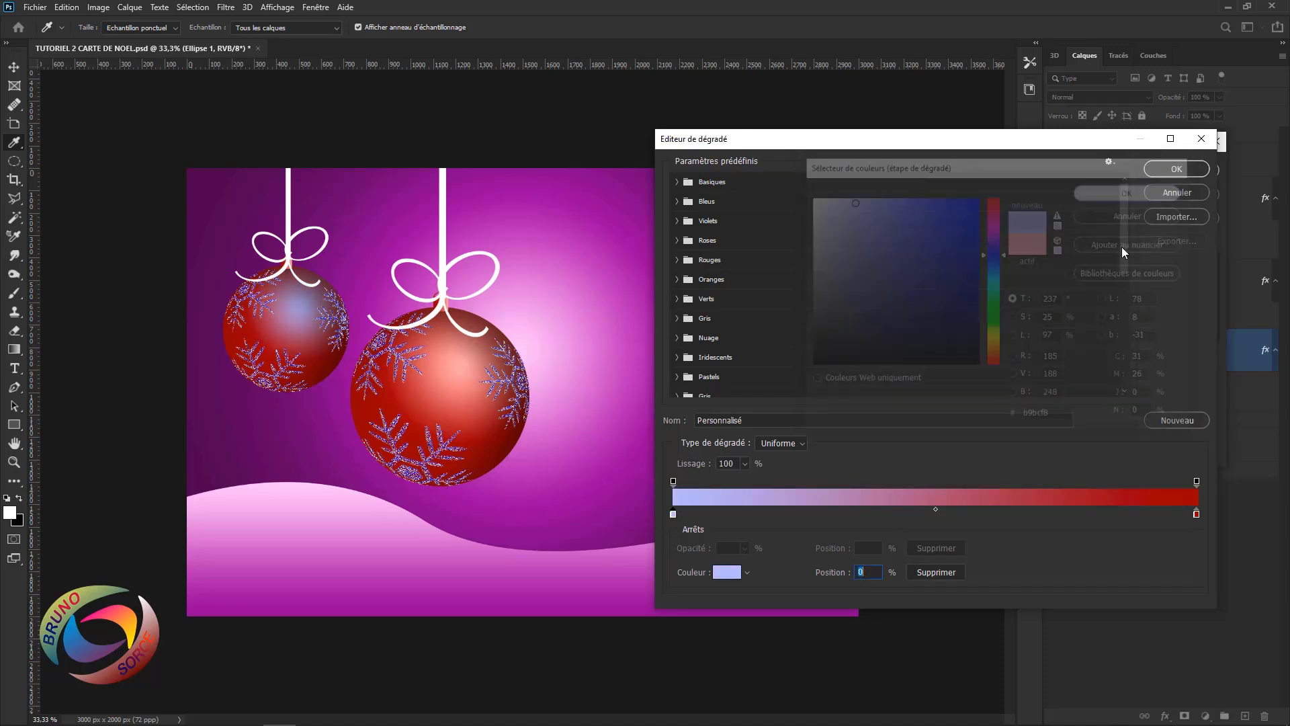
- Set the end colour of Ellipse 1's gradient overlay to dark blue 12127b and apply the layer style
left_click(1196, 515)
double_click(1196, 515)
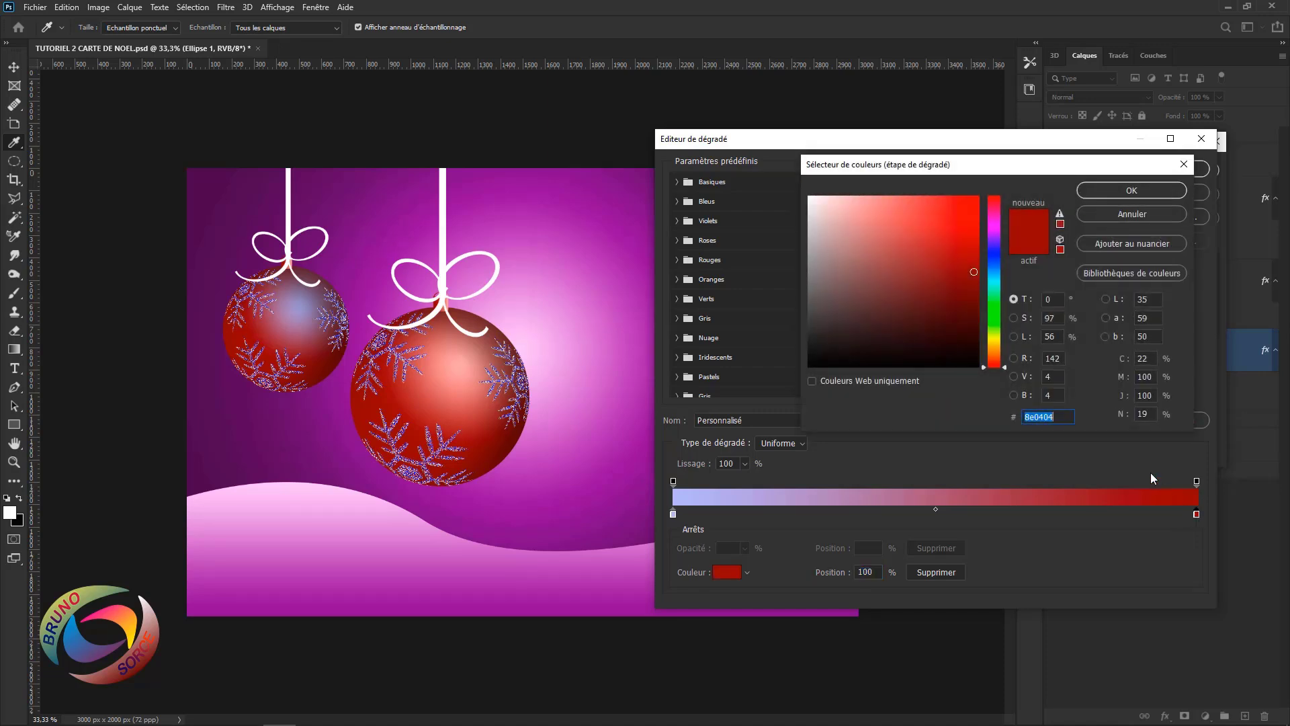
left_click(995, 253)
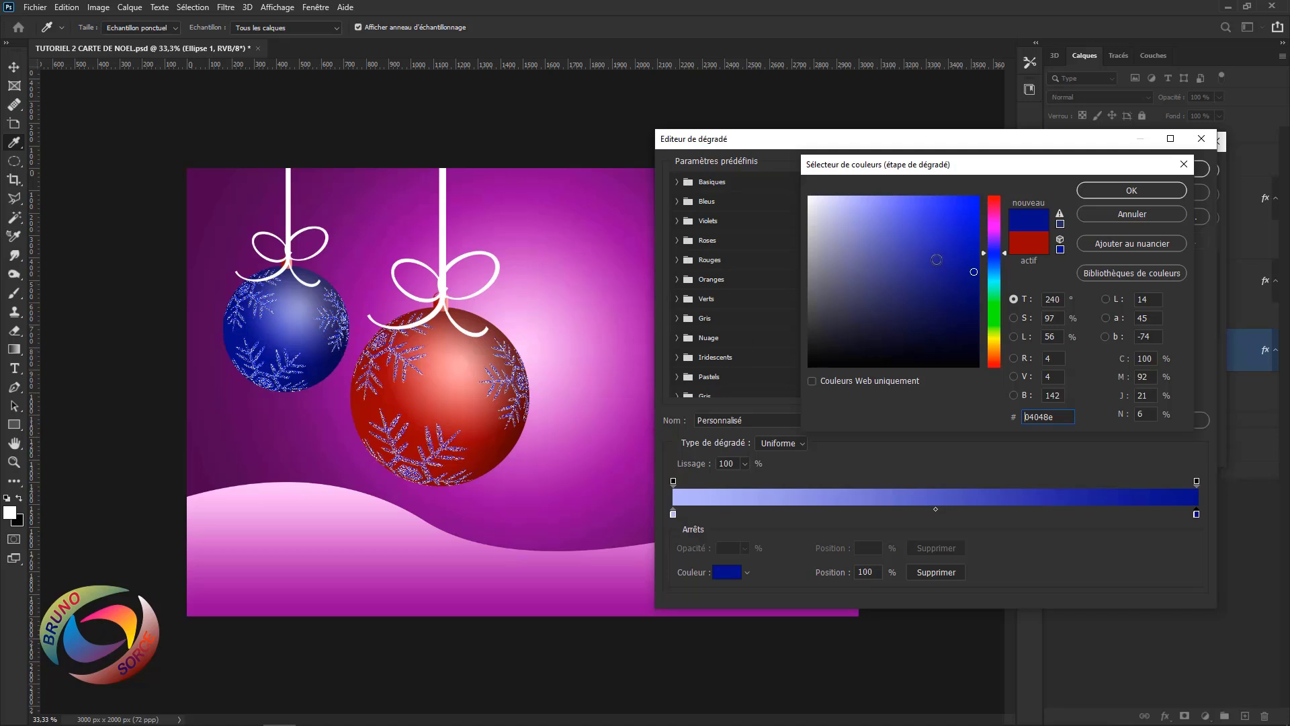
left_click(936, 259)
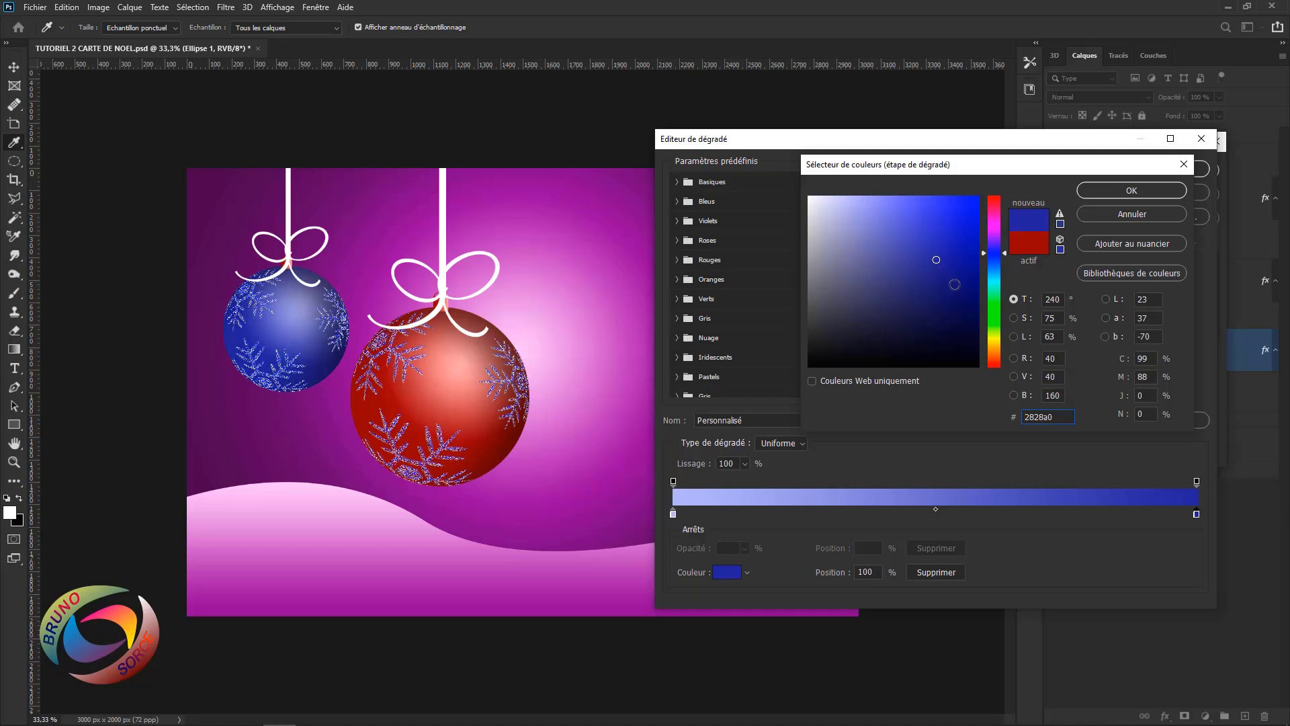
left_click(954, 284)
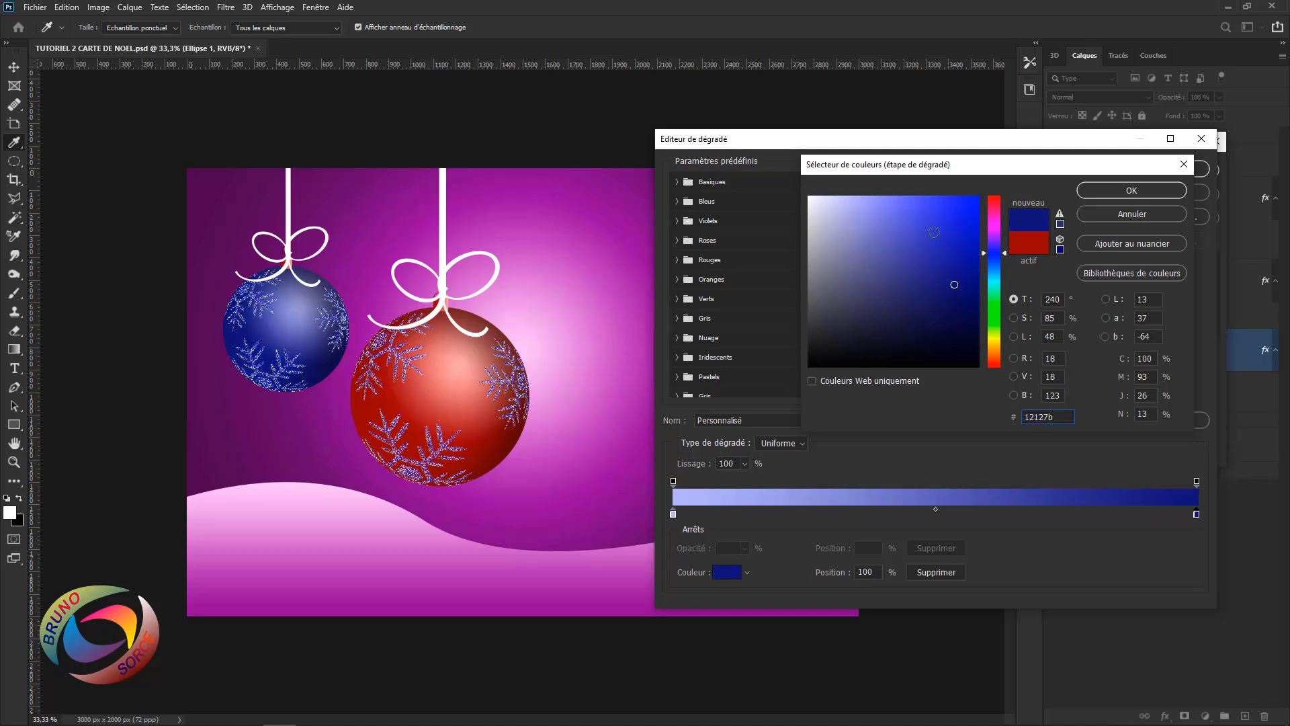
left_click(1170, 194)
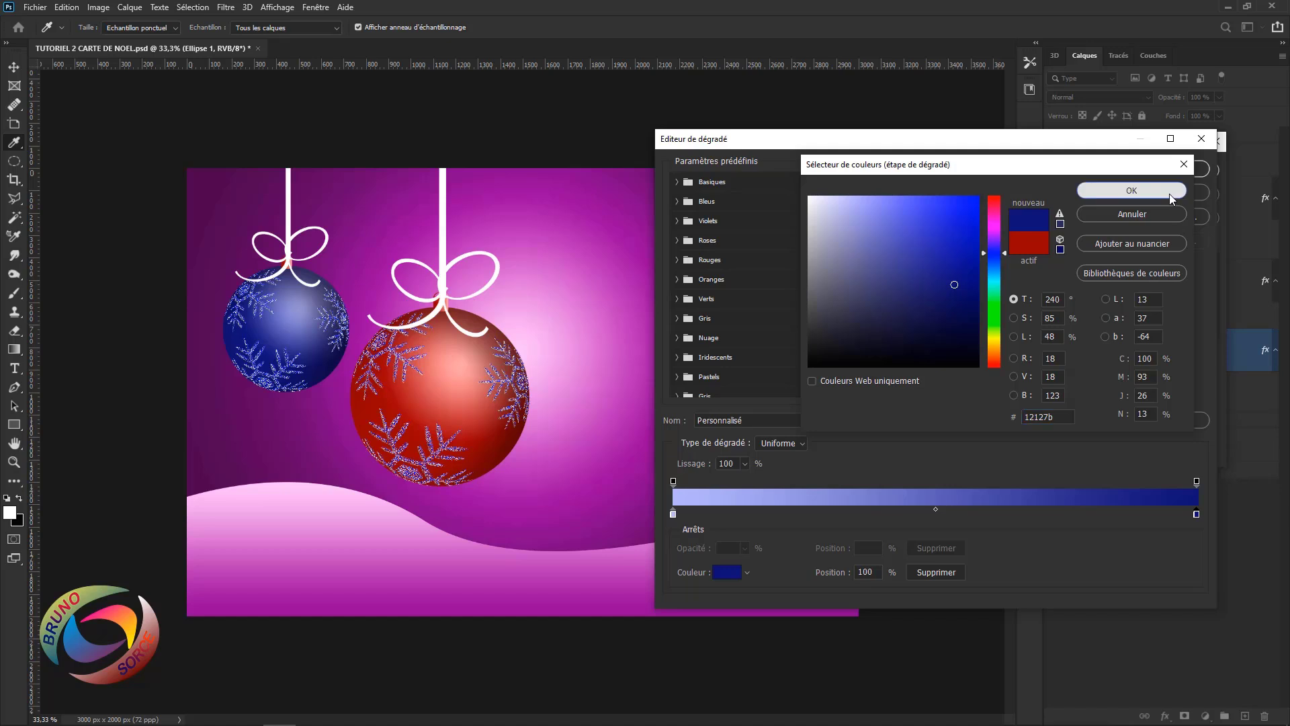
left_click(1175, 172)
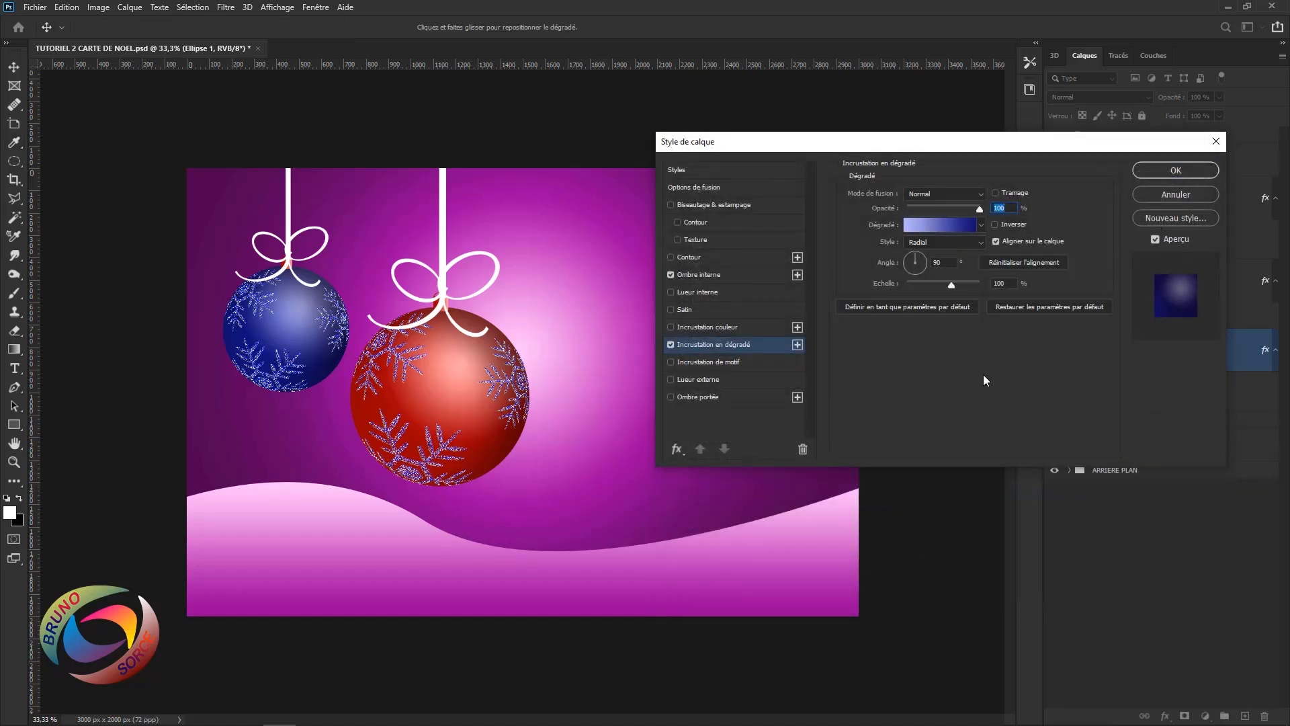
left_click(1161, 174)
- Set the flocon-neige copie 2 layer of the blue ball to Normal blending mode and 100 % opacity
left_click(1156, 200)
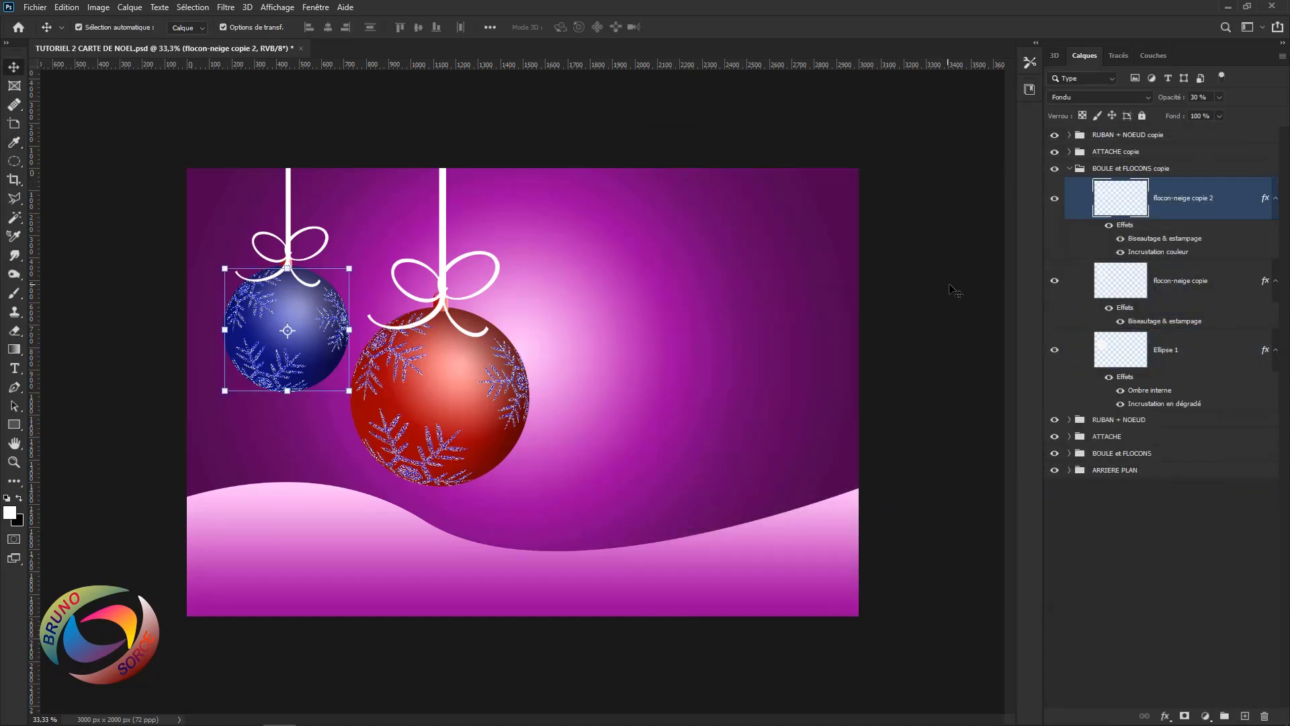
double_click(1153, 241)
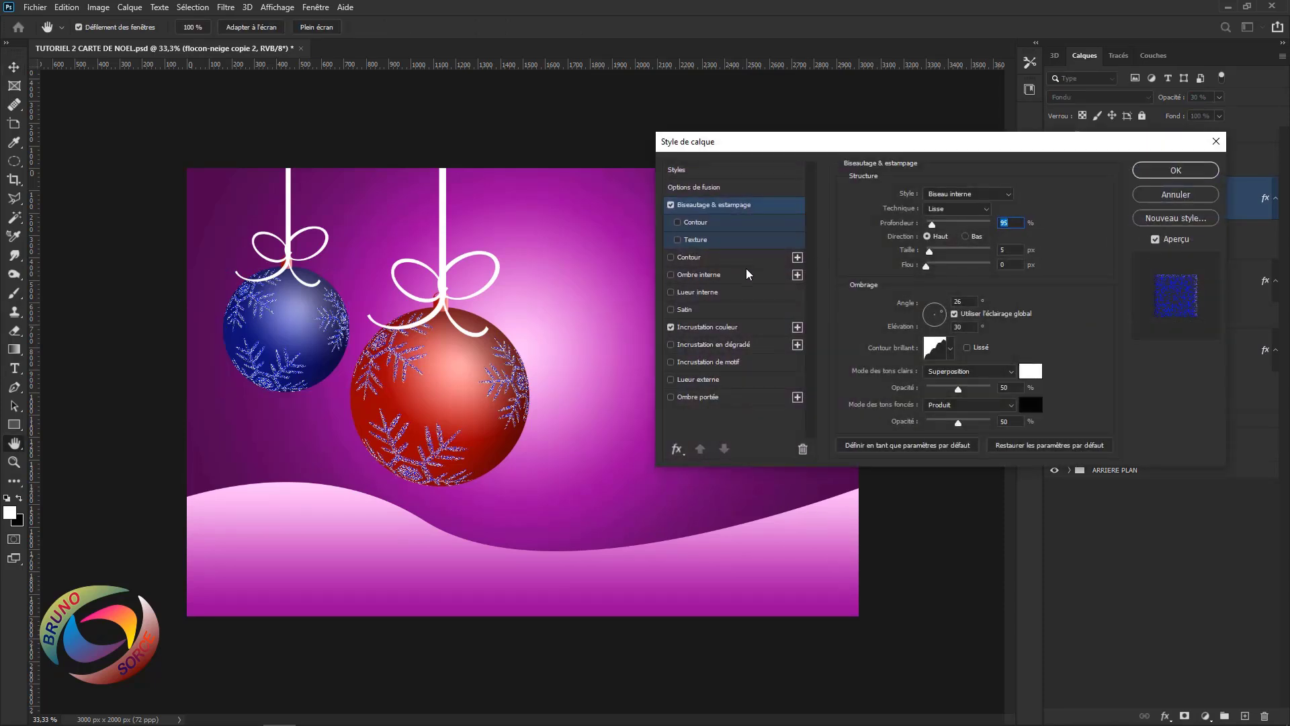
left_click(696, 186)
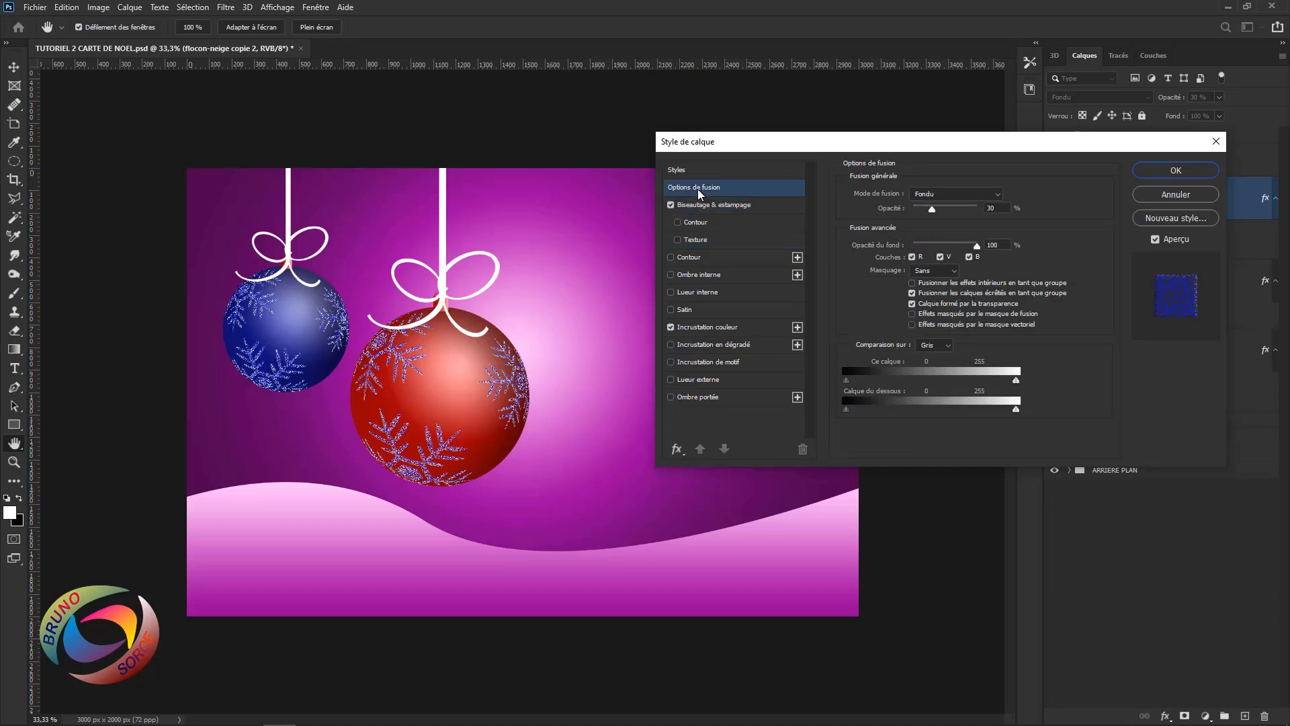
left_click(942, 196)
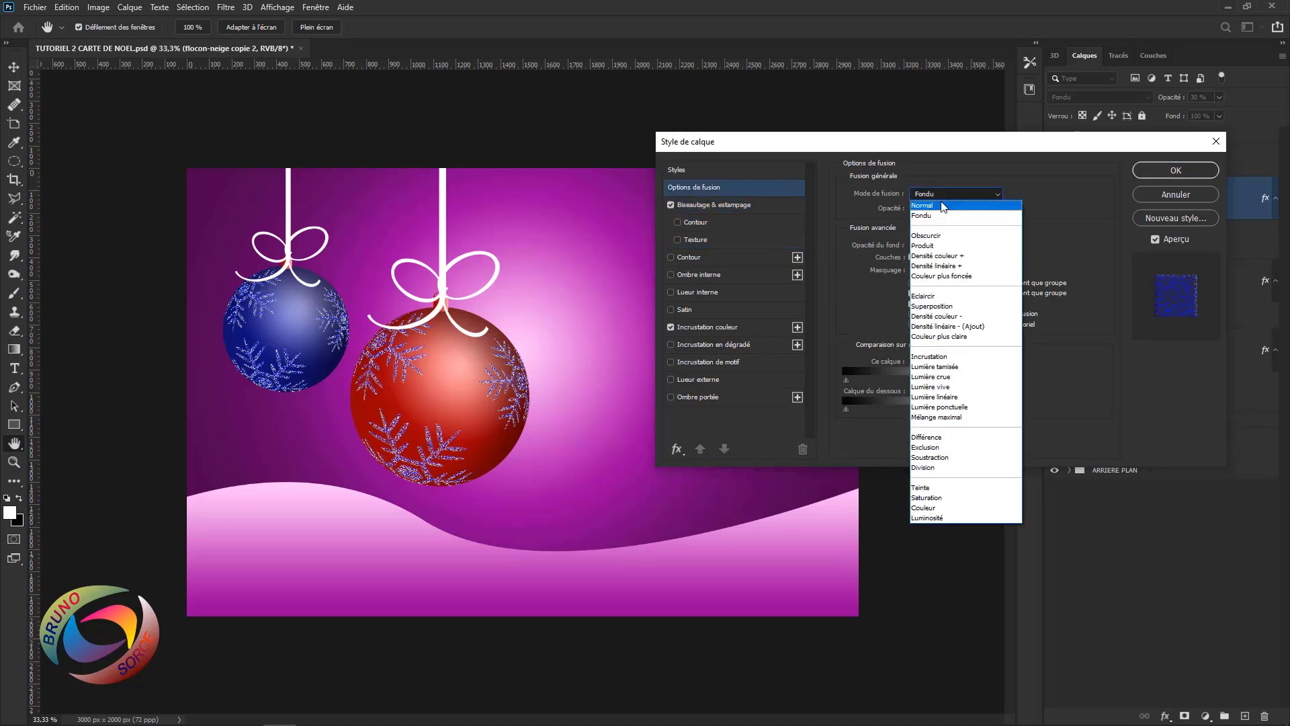
left_click(939, 204)
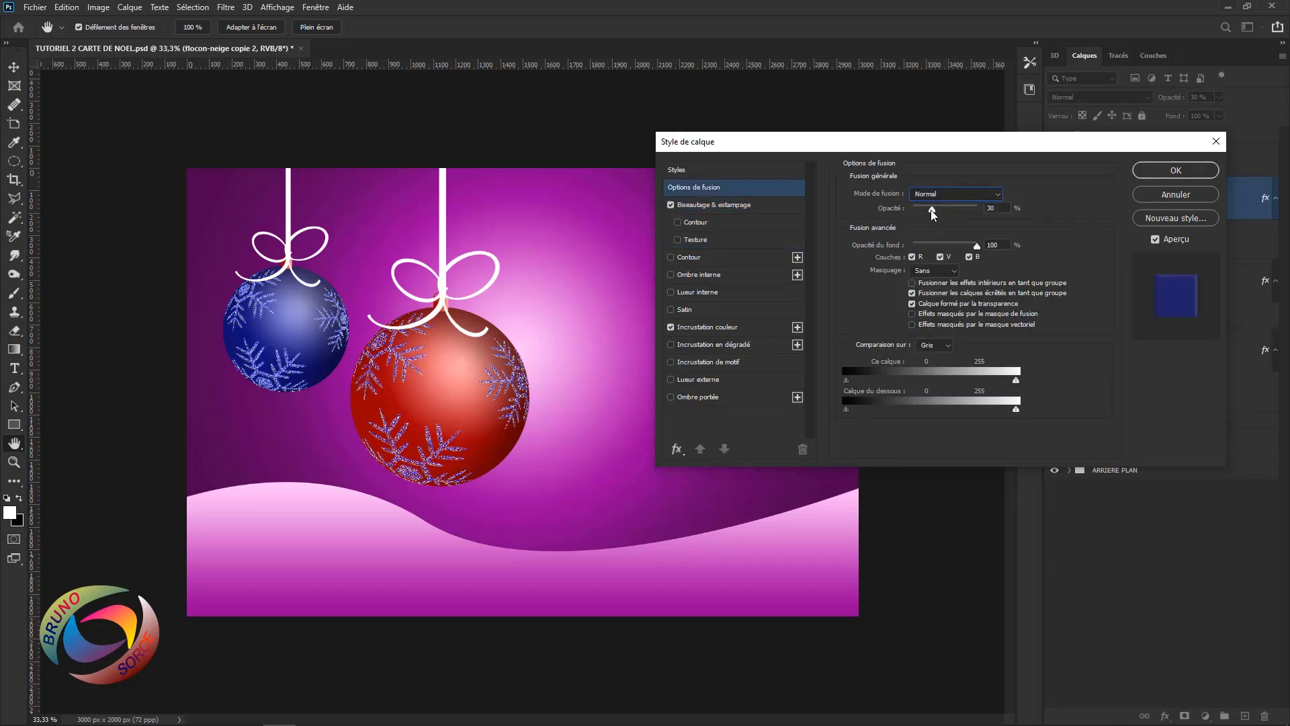
left_click_drag(932, 210, 1005, 212)
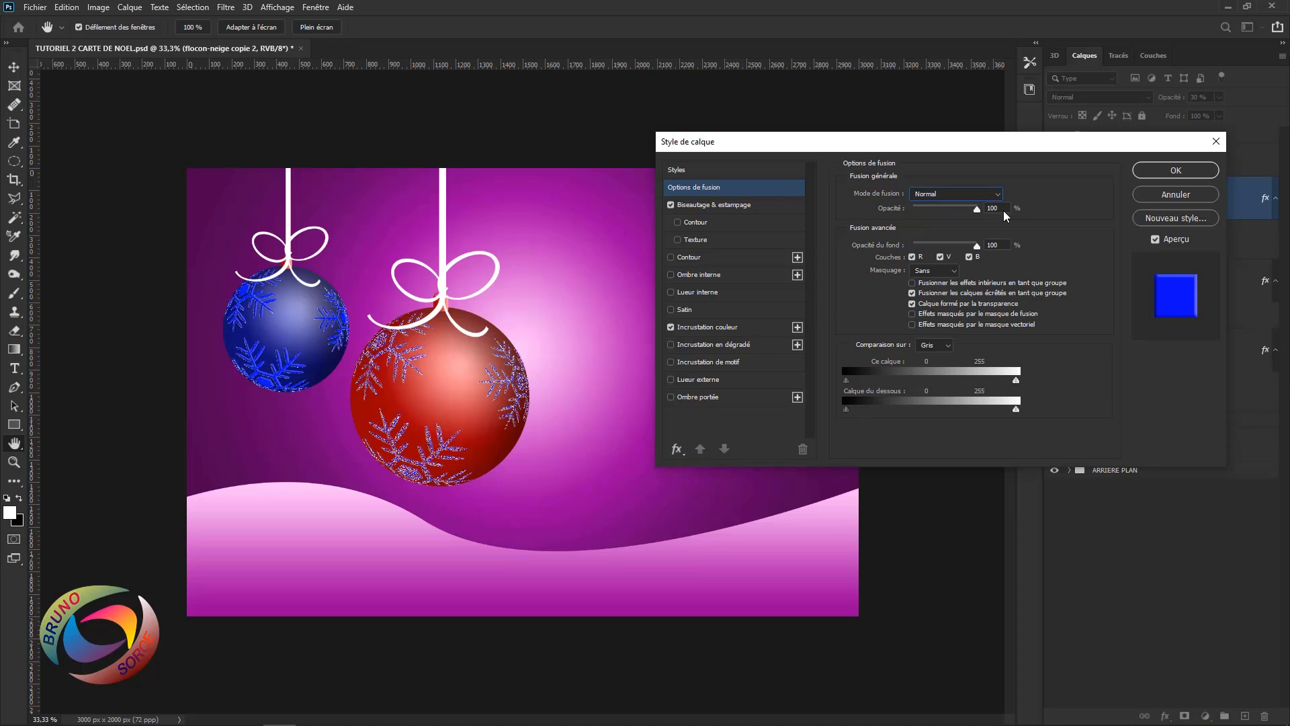
- Disable the bevel and emboss and colour overlay effects on flocon-neige copie 2, apply the style and deselect the layer
left_click(671, 204)
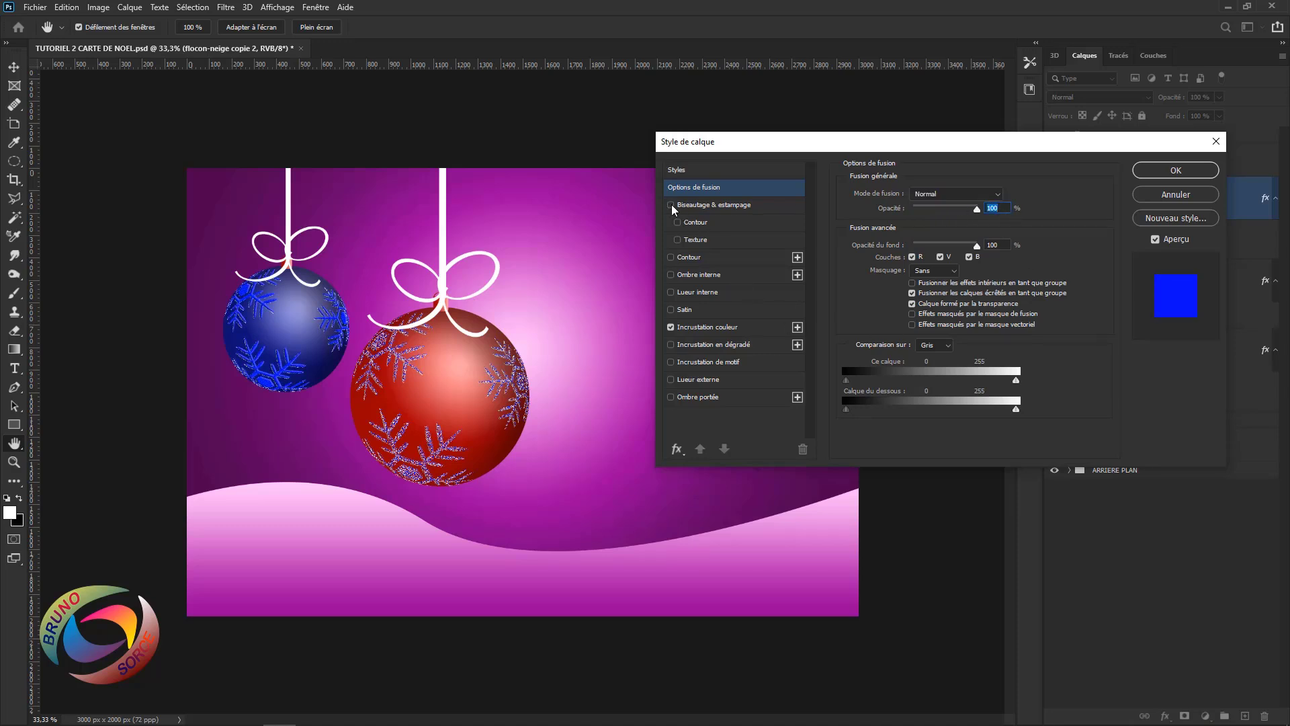
left_click(670, 328)
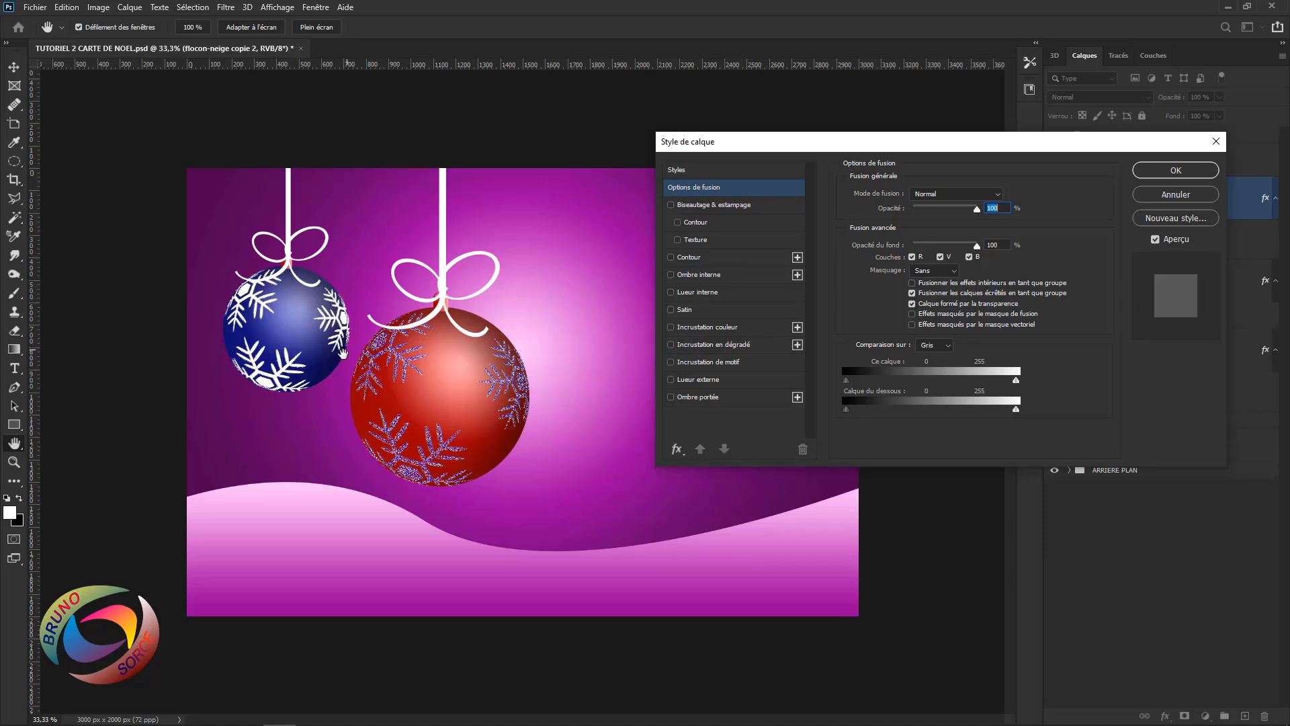
left_click(1198, 172)
left_click(650, 443)
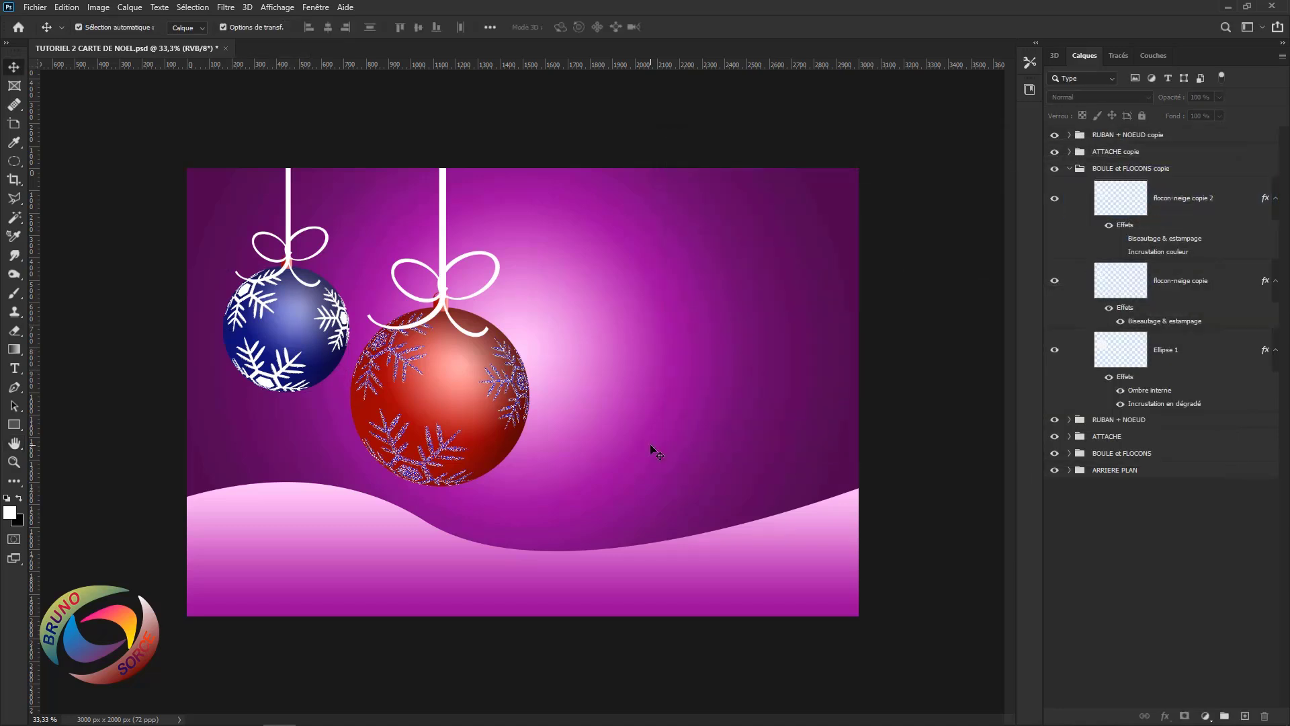